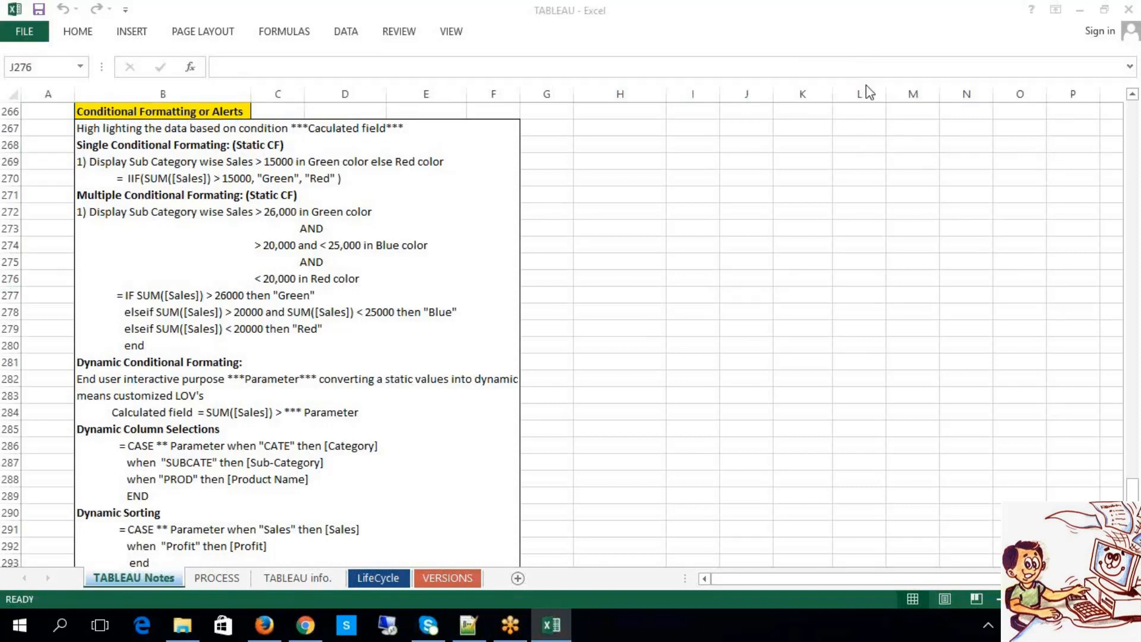
{"action": "left_click", "coordinate": [702, 253]}
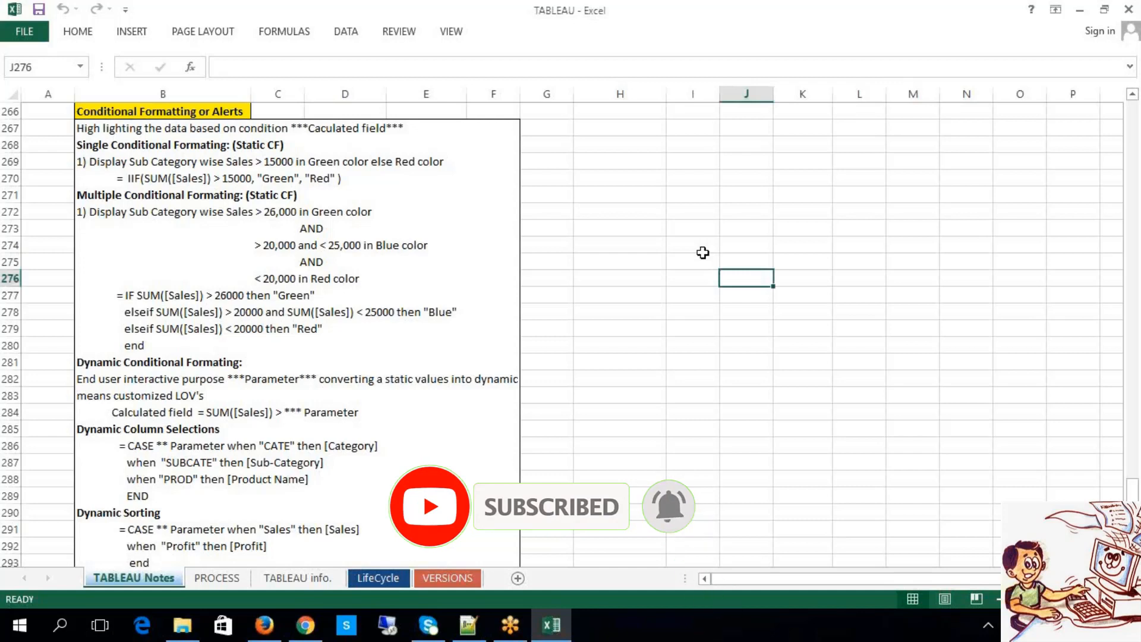
{"action": "left_click", "coordinate": [657, 257]}
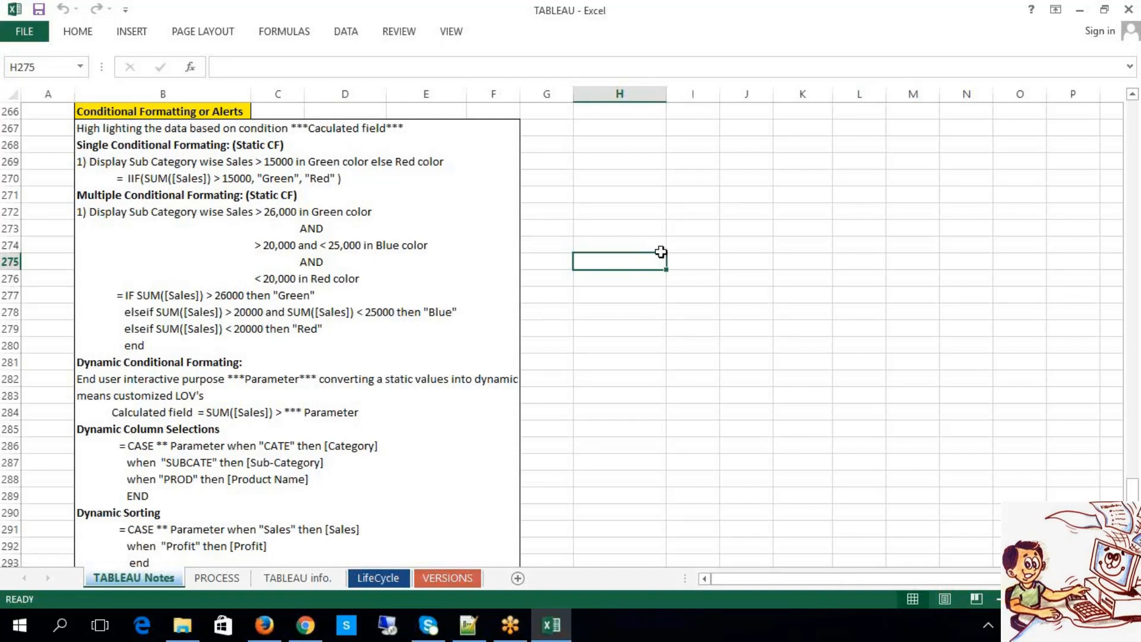
{"action": "left_click", "coordinate": [693, 218]}
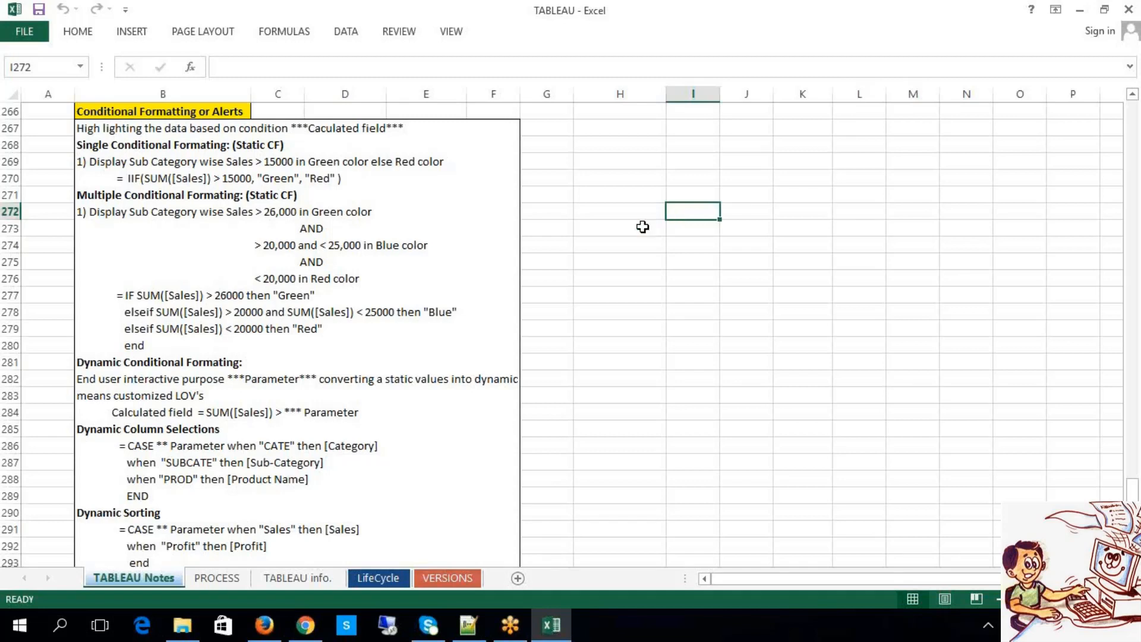
{"action": "left_click", "coordinate": [661, 193]}
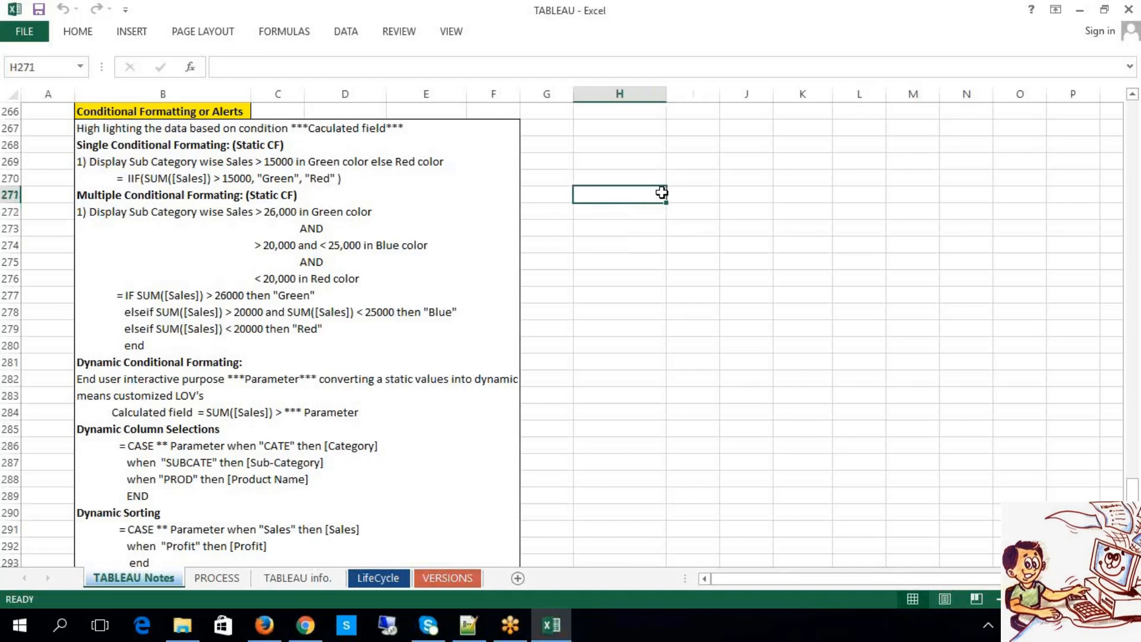
{"action": "left_click", "coordinate": [661, 226]}
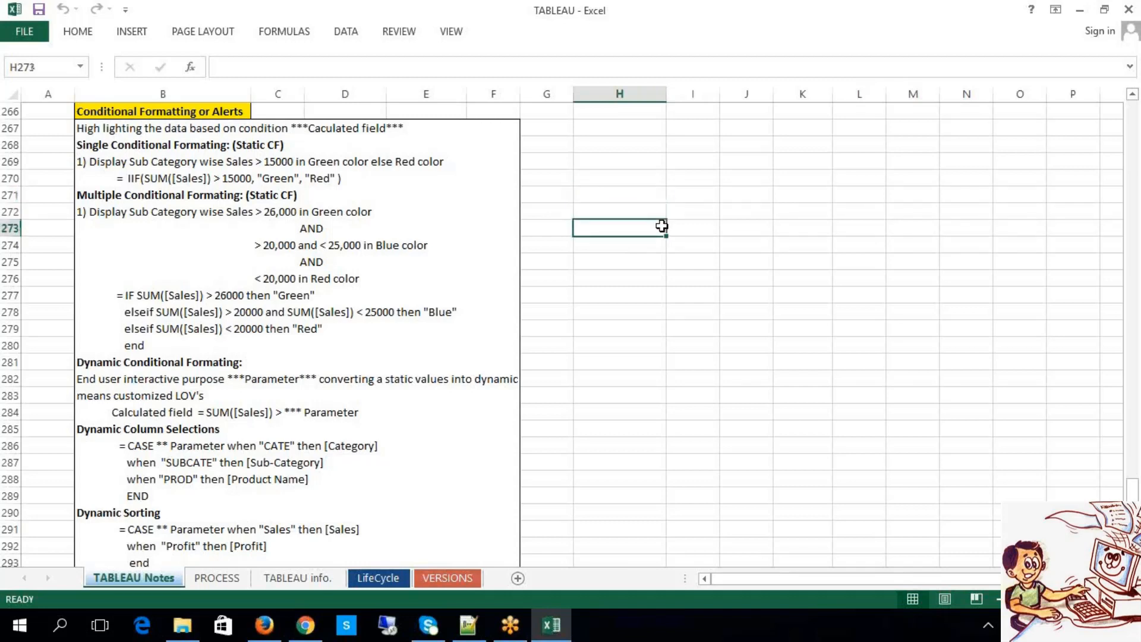
{"action": "left_click", "coordinate": [435, 260]}
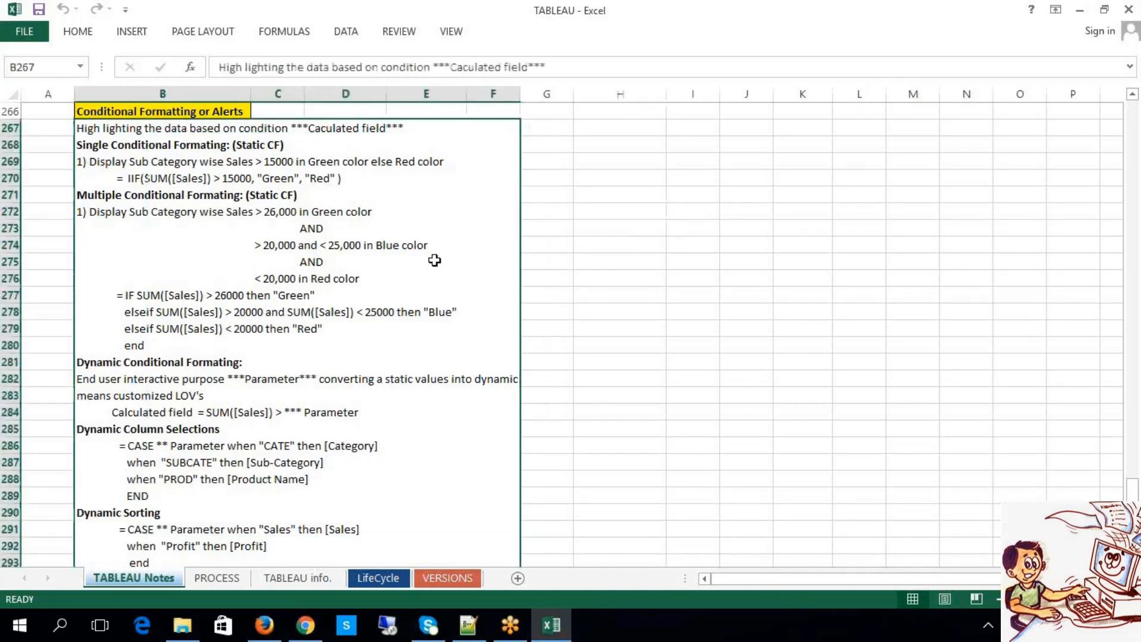
{"action": "left_click", "coordinate": [810, 158]}
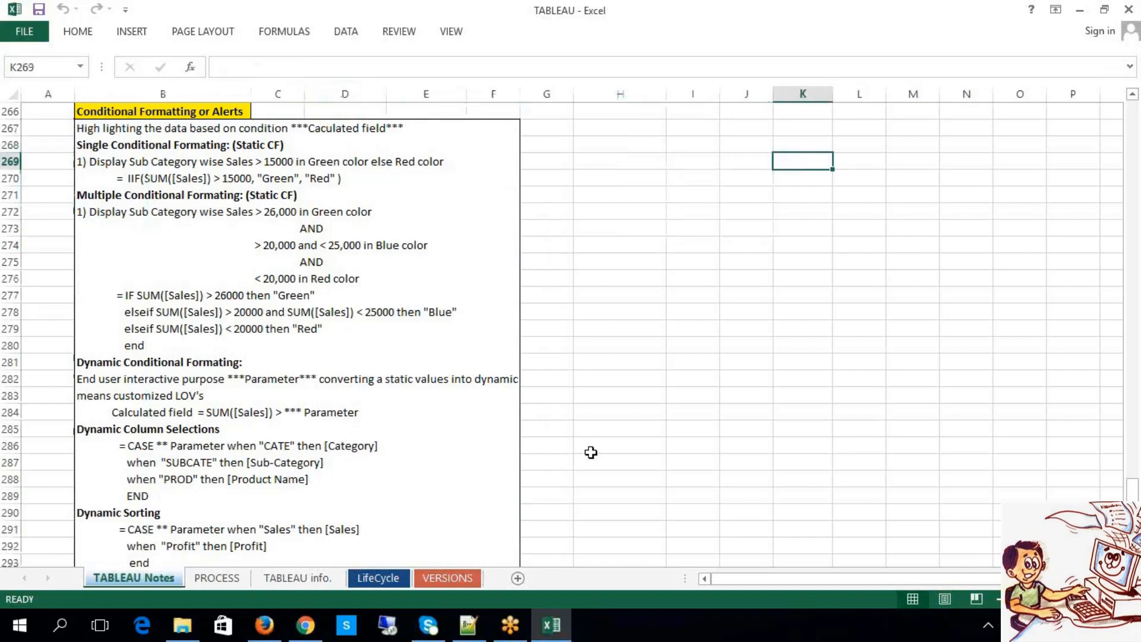
Step: Launch Tableau 9.1 from the desktop and open the recent workbook 11142015
{"action": "left_click", "coordinate": [551, 625]}
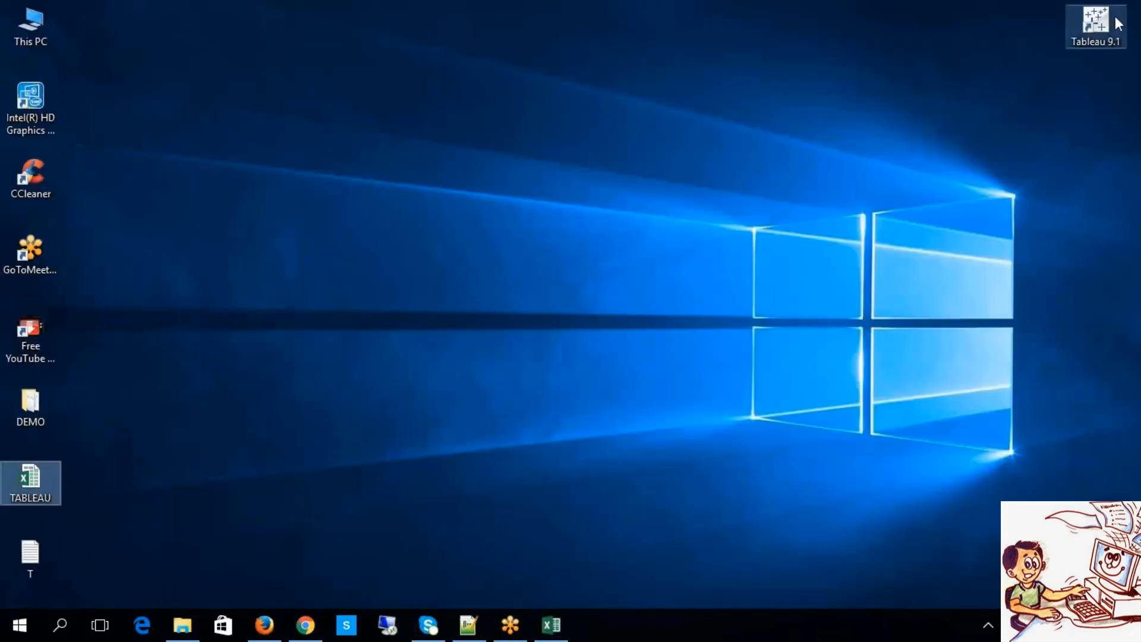
{"action": "double_click", "coordinate": [1097, 31]}
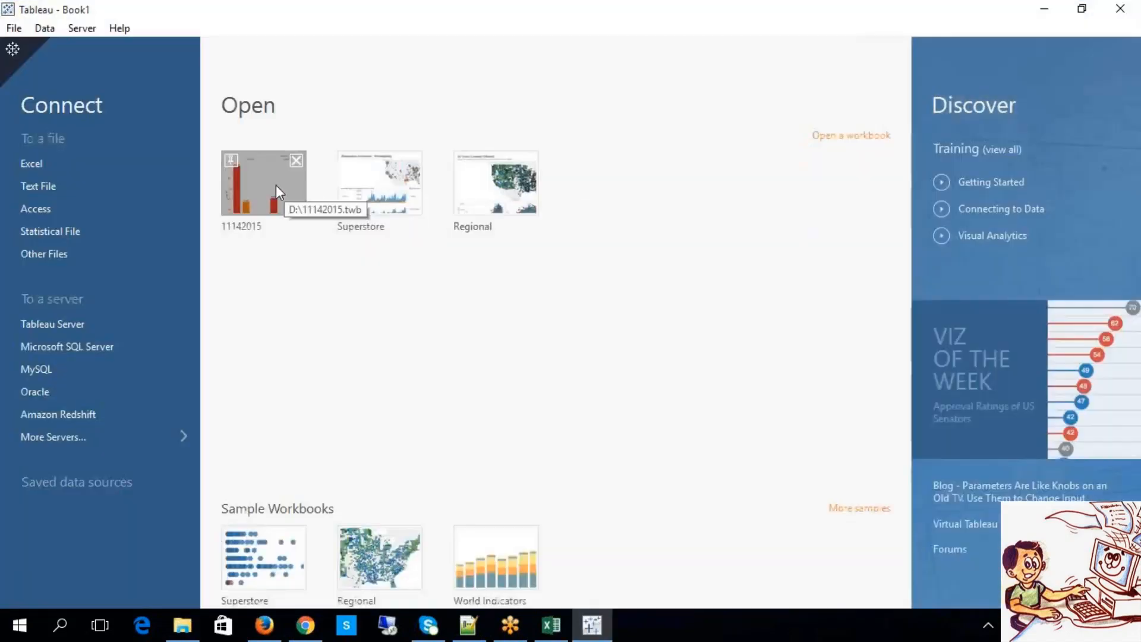
{"action": "left_click", "coordinate": [276, 184]}
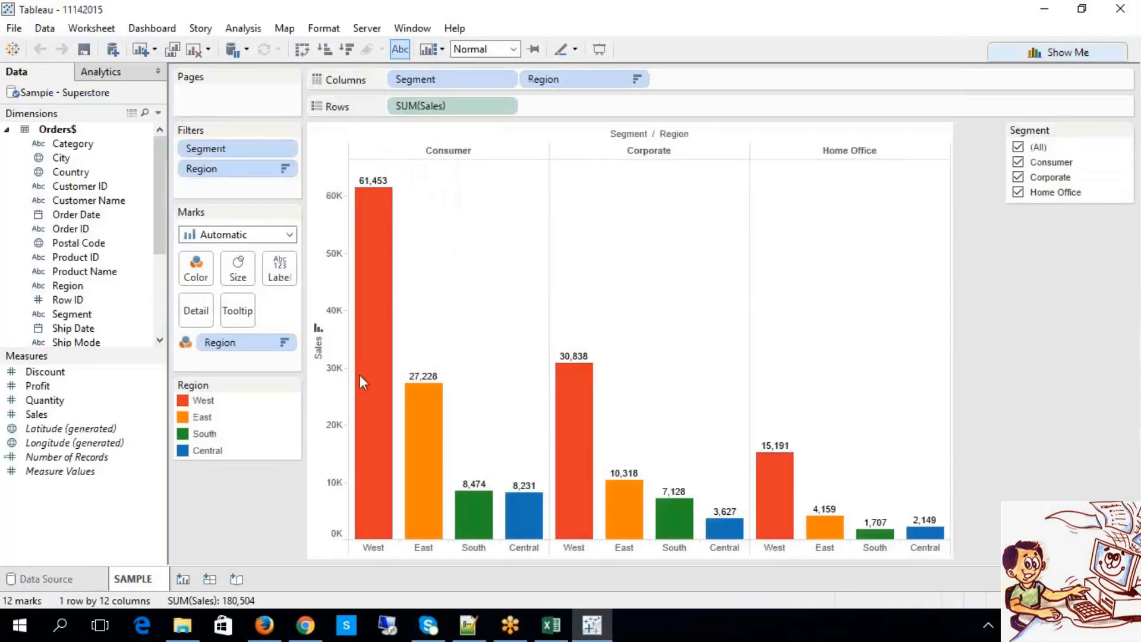
Step: Add a new worksheet to the workbook and place the Sub-Category dimension on Rows
{"action": "left_click", "coordinate": [184, 579]}
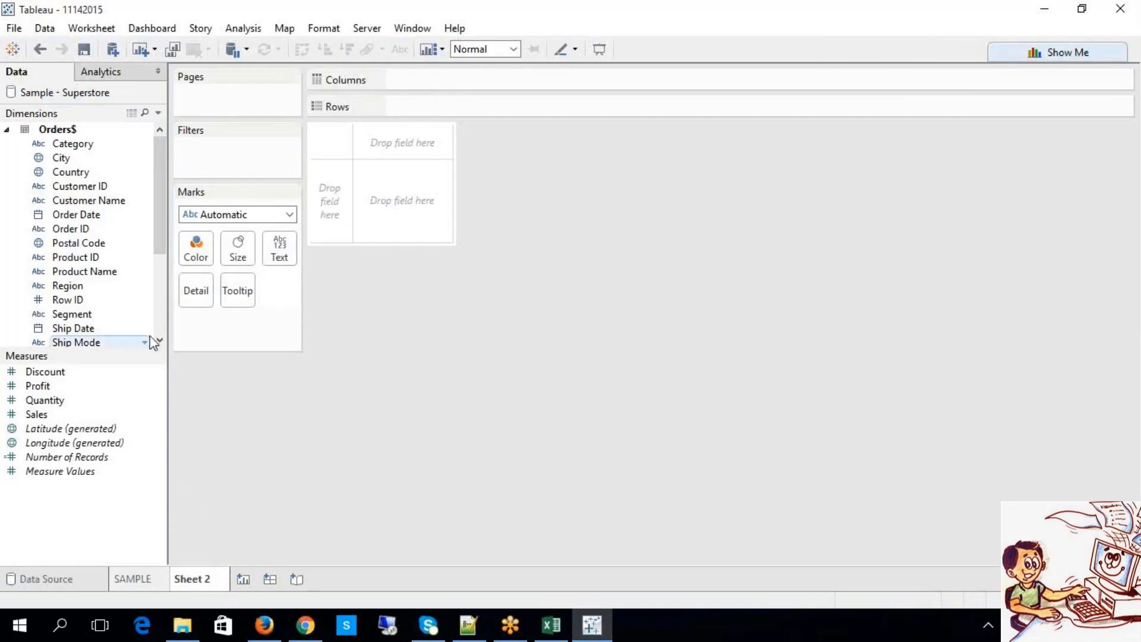
{"action": "scroll", "coordinate": [163, 324], "scroll_direction": "down", "scroll_amount": 4}
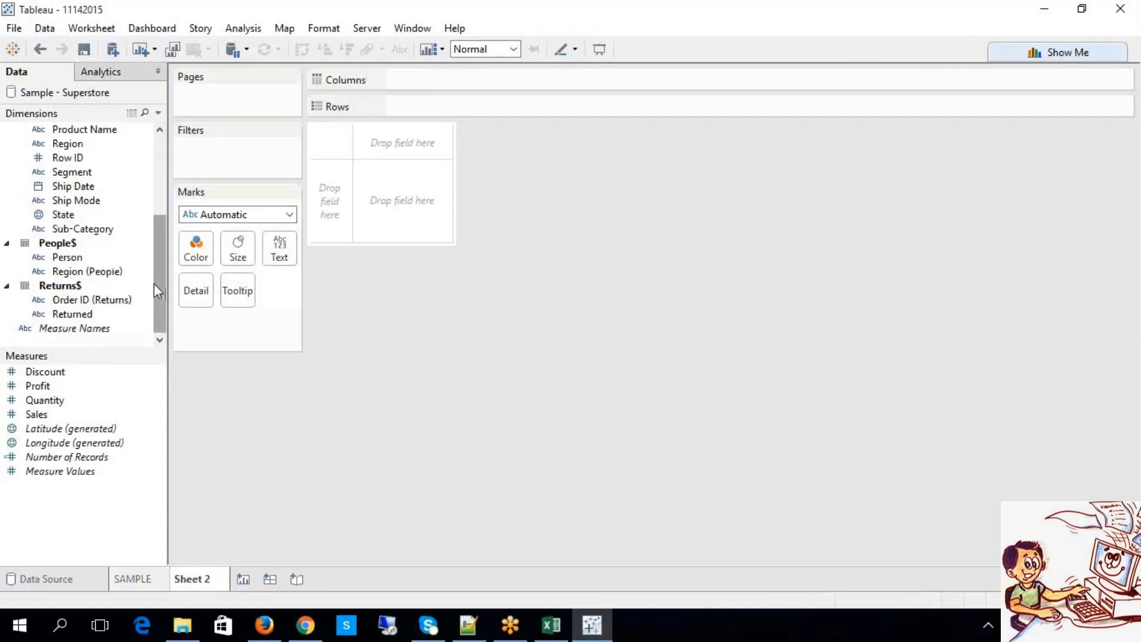
{"action": "left_click_drag", "start_coordinate": [112, 229], "coordinate": [422, 128]}
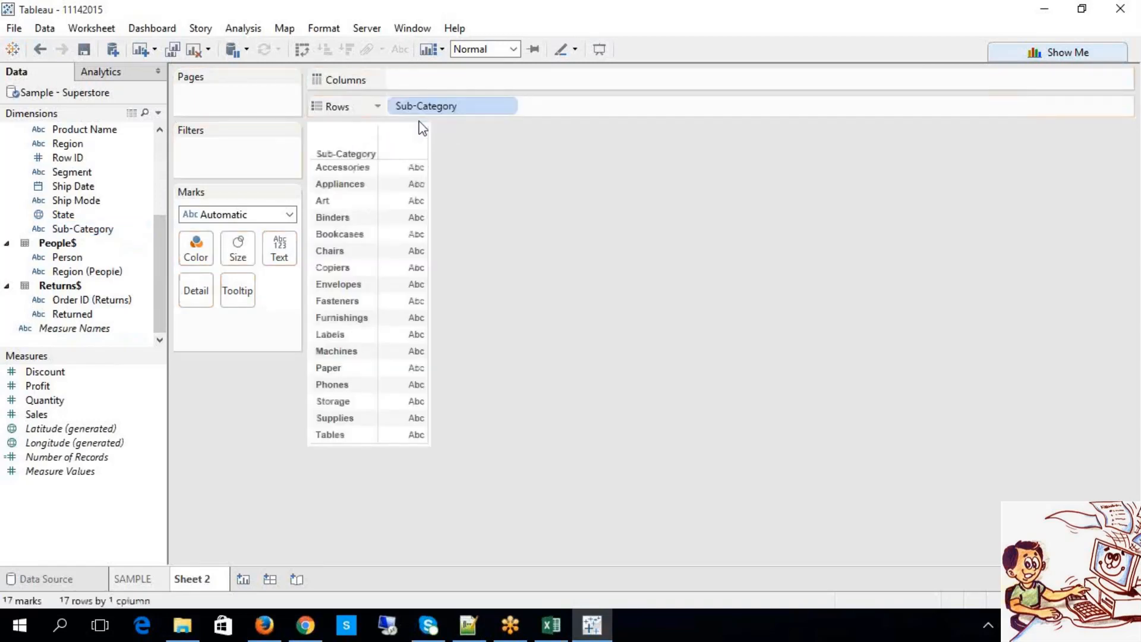
Step: Place the Sales measure on Columns to chart sales by sub-category, and show the mark labels on the bars
{"action": "left_click", "coordinate": [36, 417]}
{"action": "left_click_drag", "start_coordinate": [133, 365], "coordinate": [408, 89]}
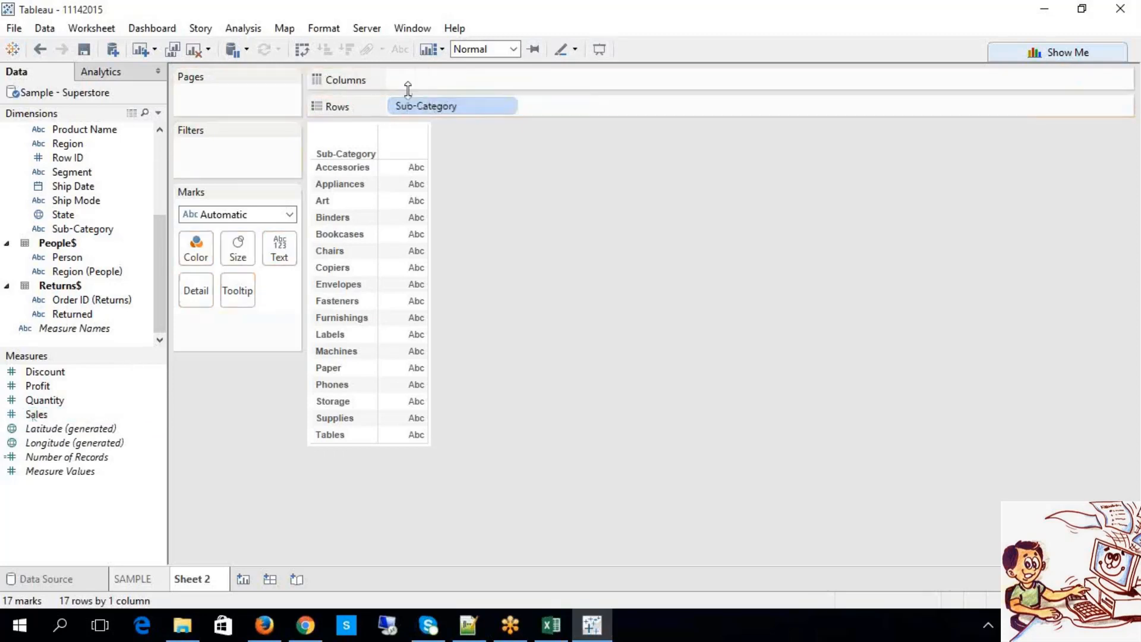
{"action": "left_click_drag", "start_coordinate": [158, 414], "coordinate": [422, 77]}
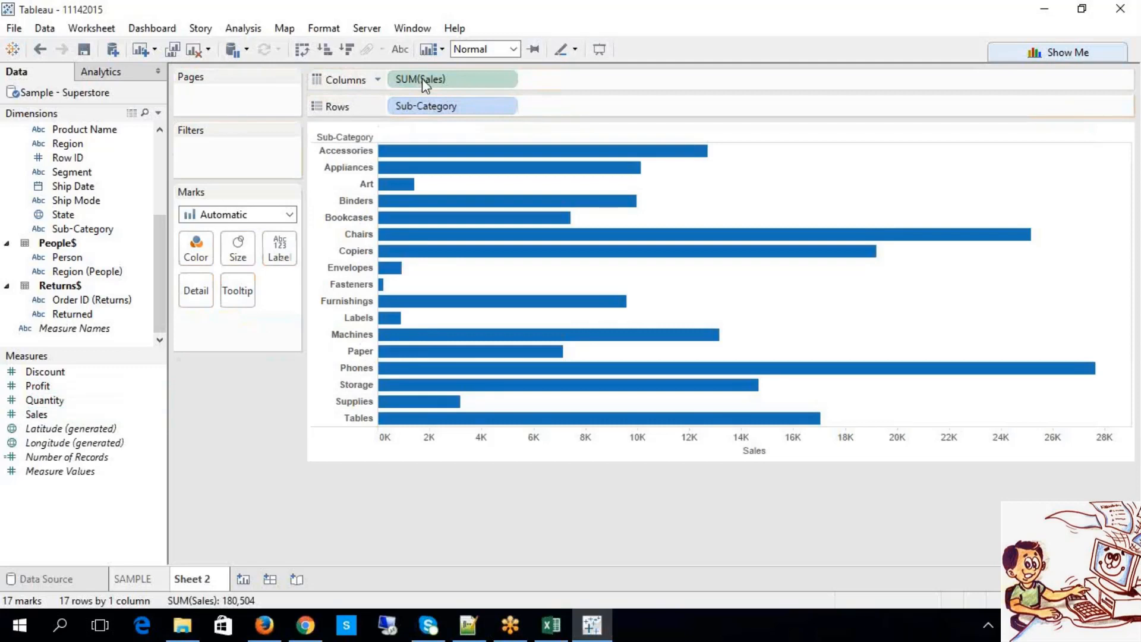
{"action": "left_click", "coordinate": [400, 49]}
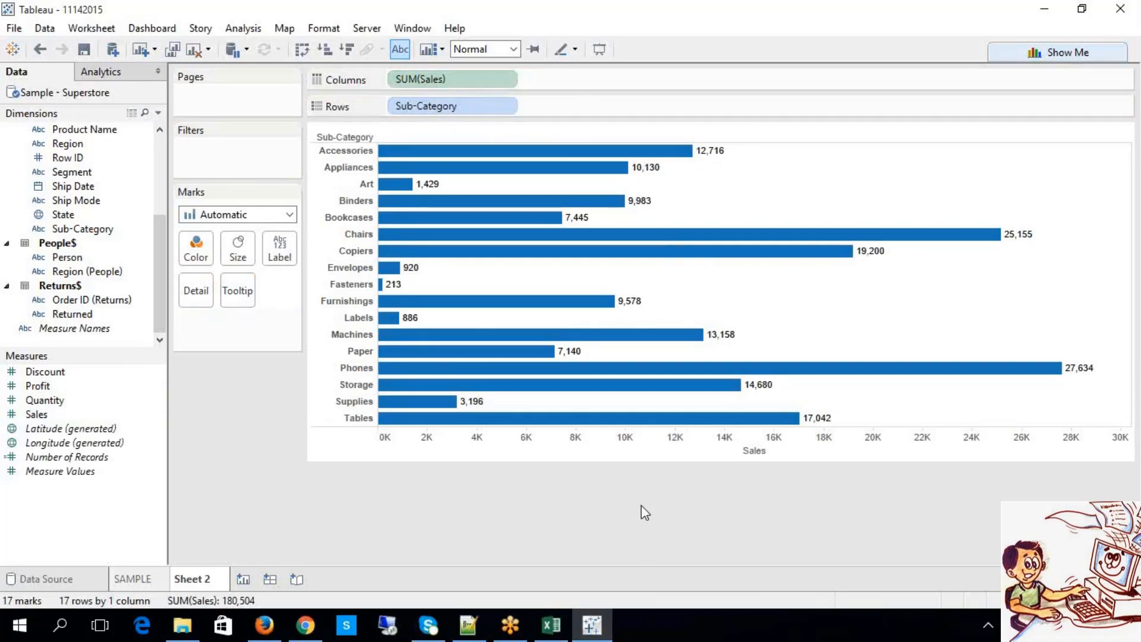
Step: Switch to the Excel notes and examine the IIF formula under Single Conditional Formatting
{"action": "left_click", "coordinate": [551, 625]}
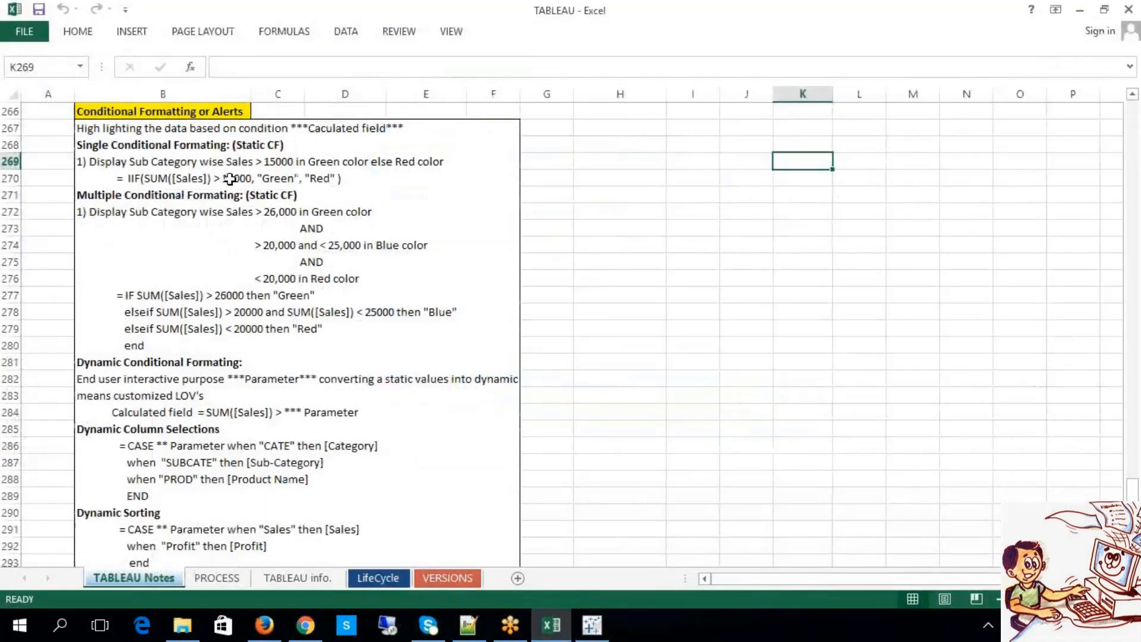
{"action": "double_click", "coordinate": [224, 178]}
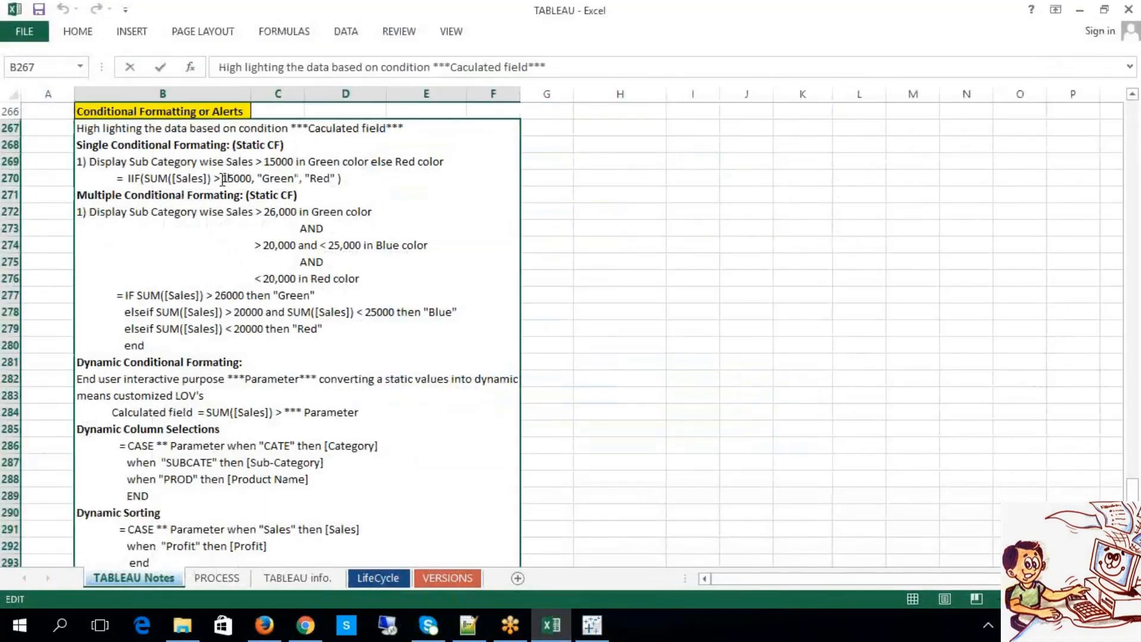
{"action": "left_click_drag", "start_coordinate": [209, 178], "coordinate": [151, 178]}
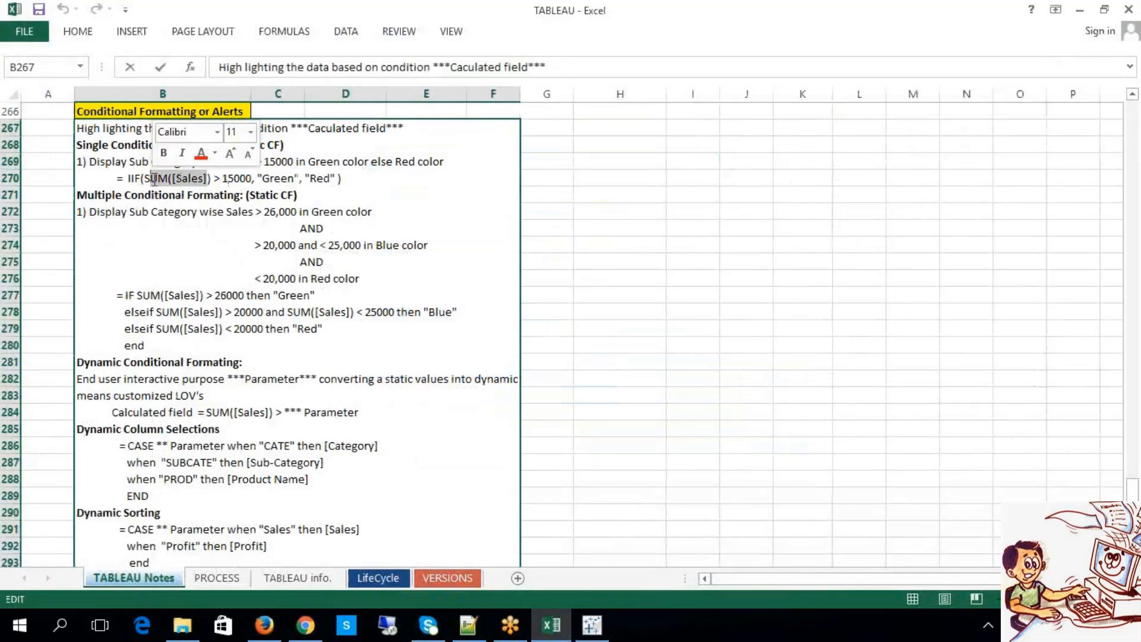
{"action": "left_click_drag", "start_coordinate": [252, 178], "coordinate": [287, 182]}
{"action": "left_click", "coordinate": [674, 312]}
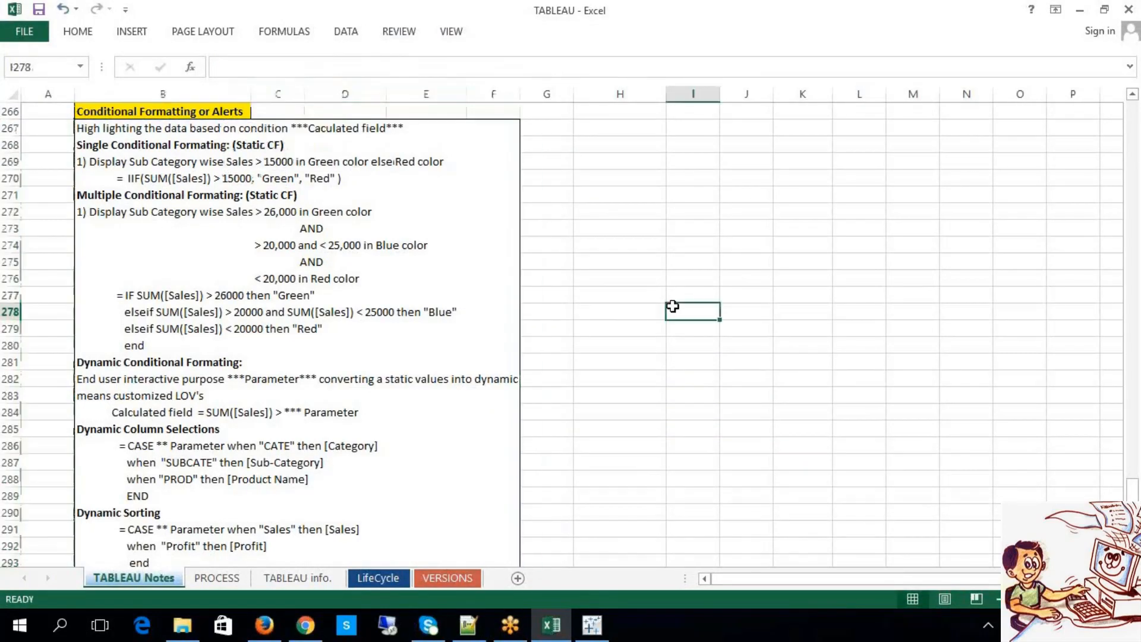
{"action": "left_click", "coordinate": [570, 633]}
{"action": "left_click", "coordinate": [569, 634]}
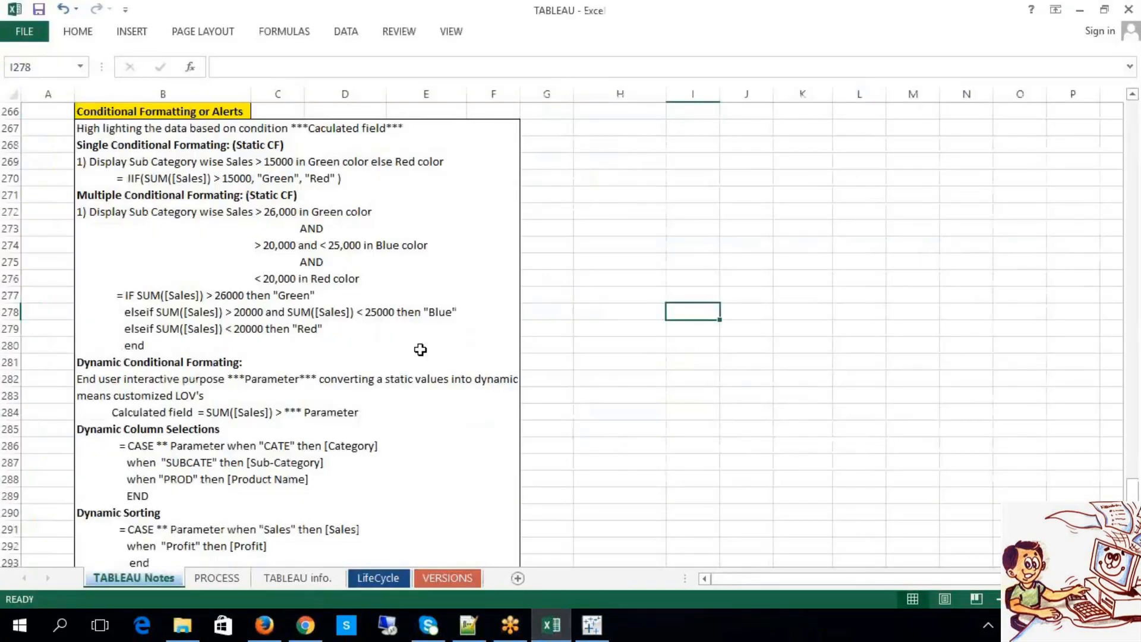
Step: Read the notes on using a calculated field and a parameter for conditional formatting
{"action": "double_click", "coordinate": [312, 129]}
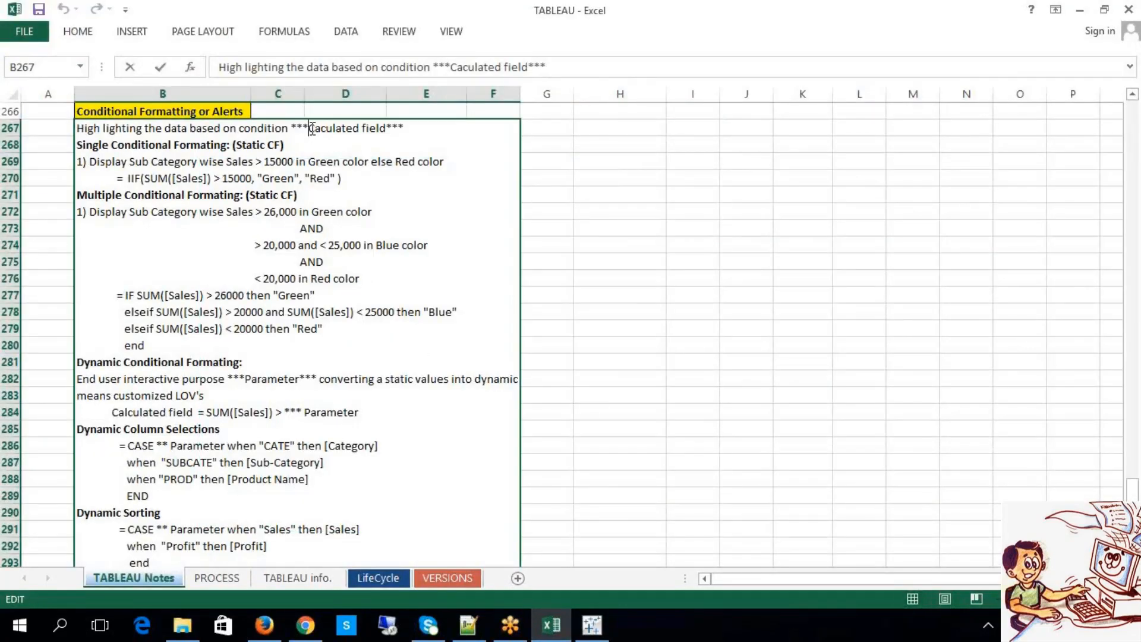
{"action": "left_click_drag", "start_coordinate": [311, 129], "coordinate": [387, 128]}
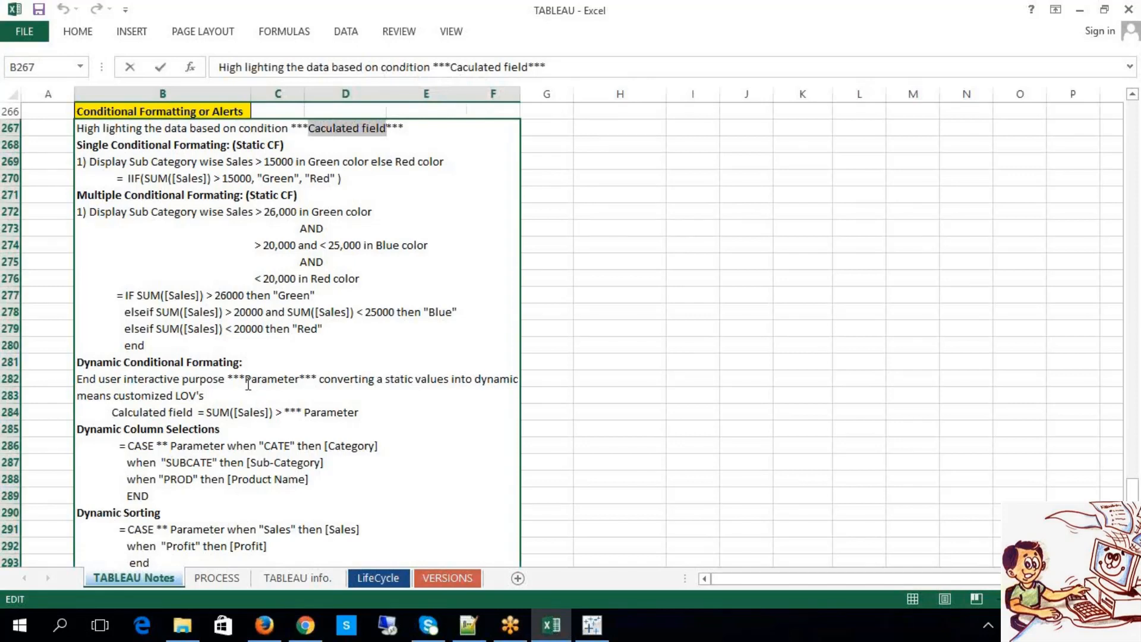
{"action": "left_click_drag", "start_coordinate": [245, 381], "coordinate": [298, 382]}
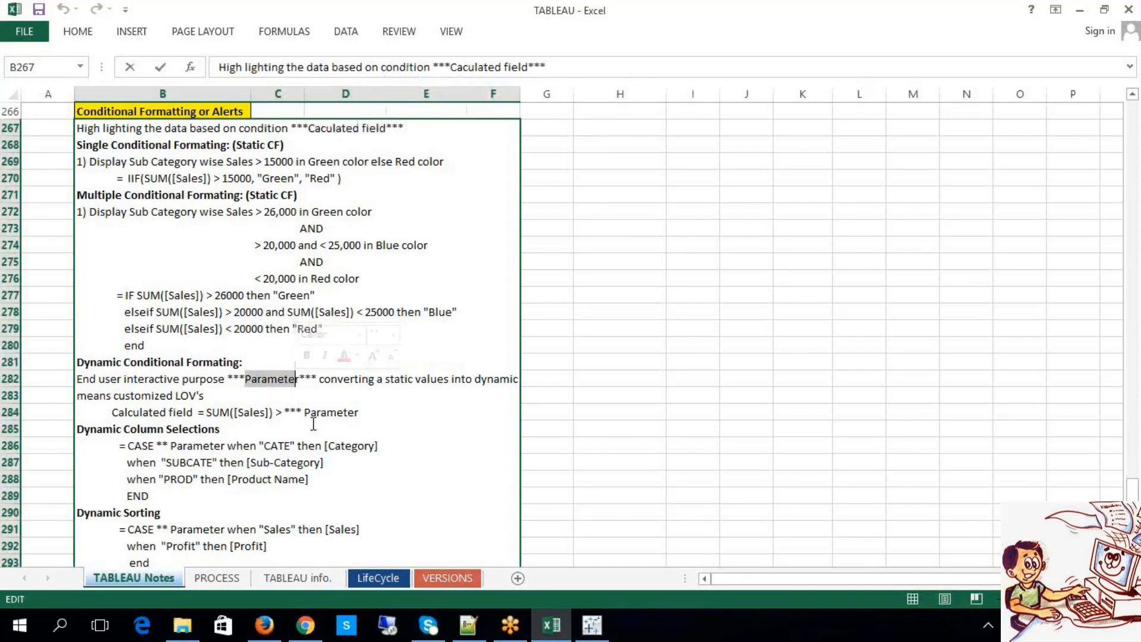
{"action": "left_click", "coordinate": [679, 244]}
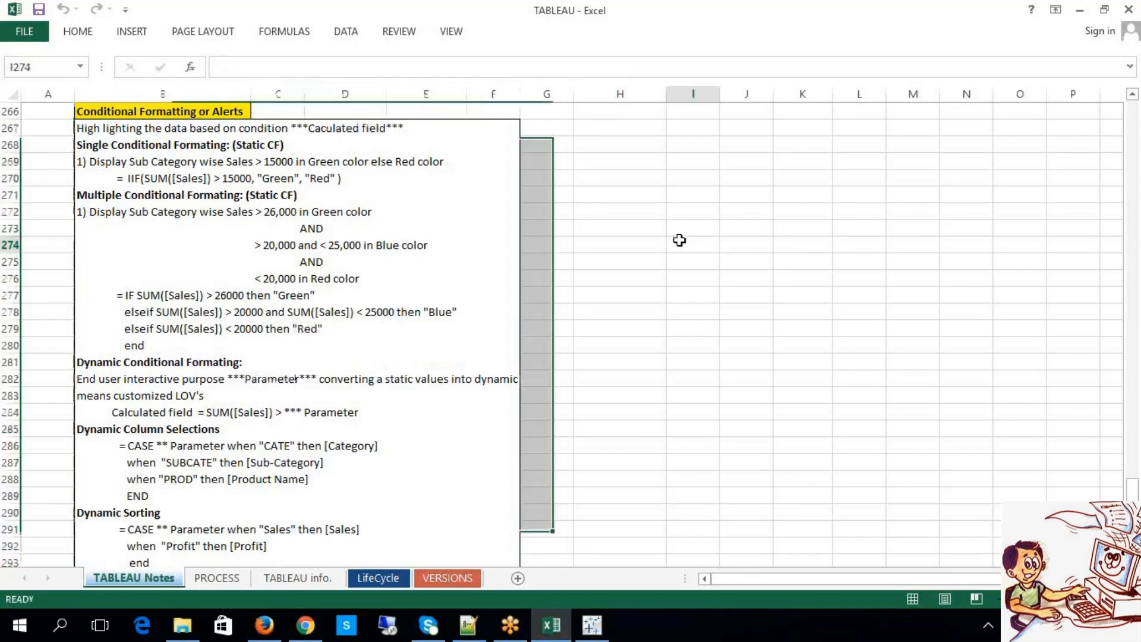
{"action": "double_click", "coordinate": [347, 129]}
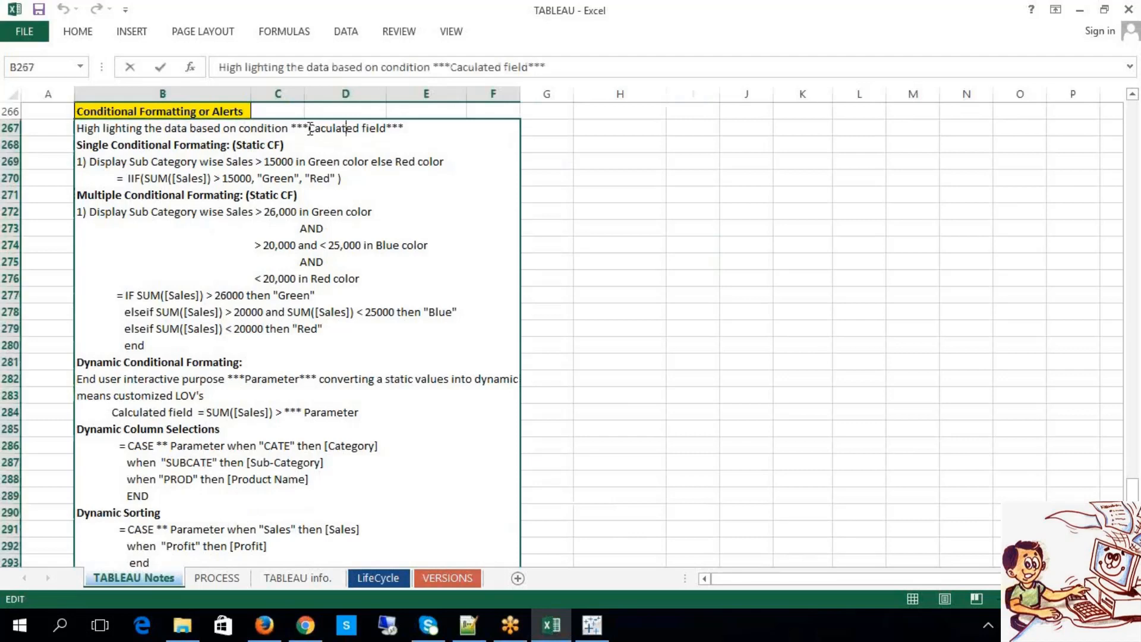
{"action": "left_click_drag", "start_coordinate": [308, 130], "coordinate": [388, 130]}
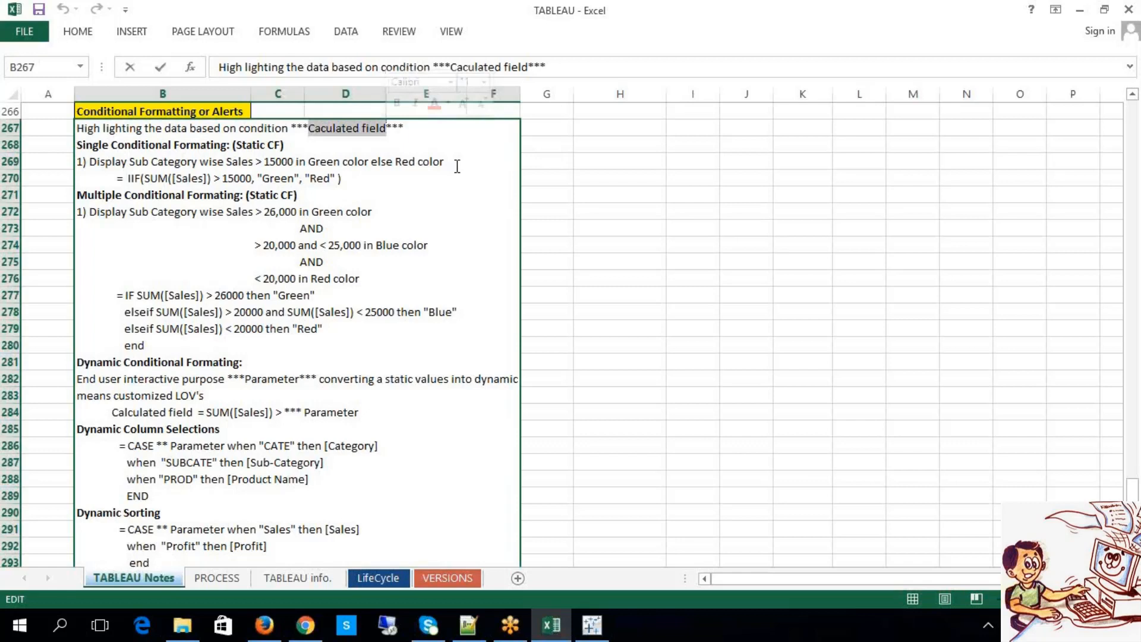
{"action": "left_click", "coordinate": [608, 182]}
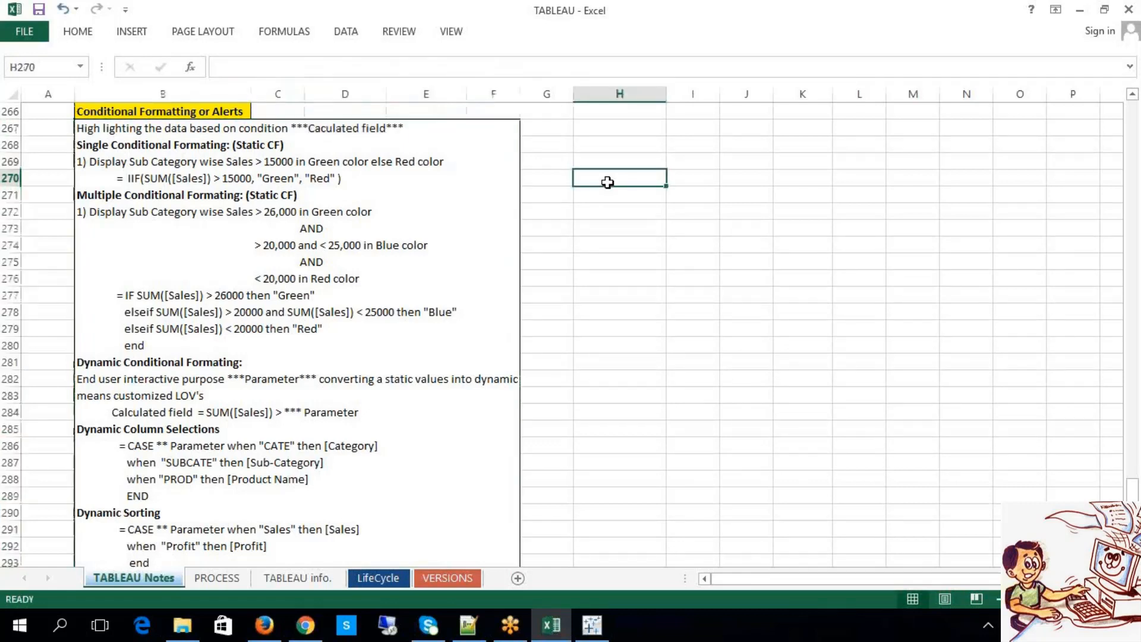
Step: Copy the formula IIF(SUM([Sales]) > 15000, "Green", "Red") from the Single Conditional Formatting notes
{"action": "left_click", "coordinate": [355, 175]}
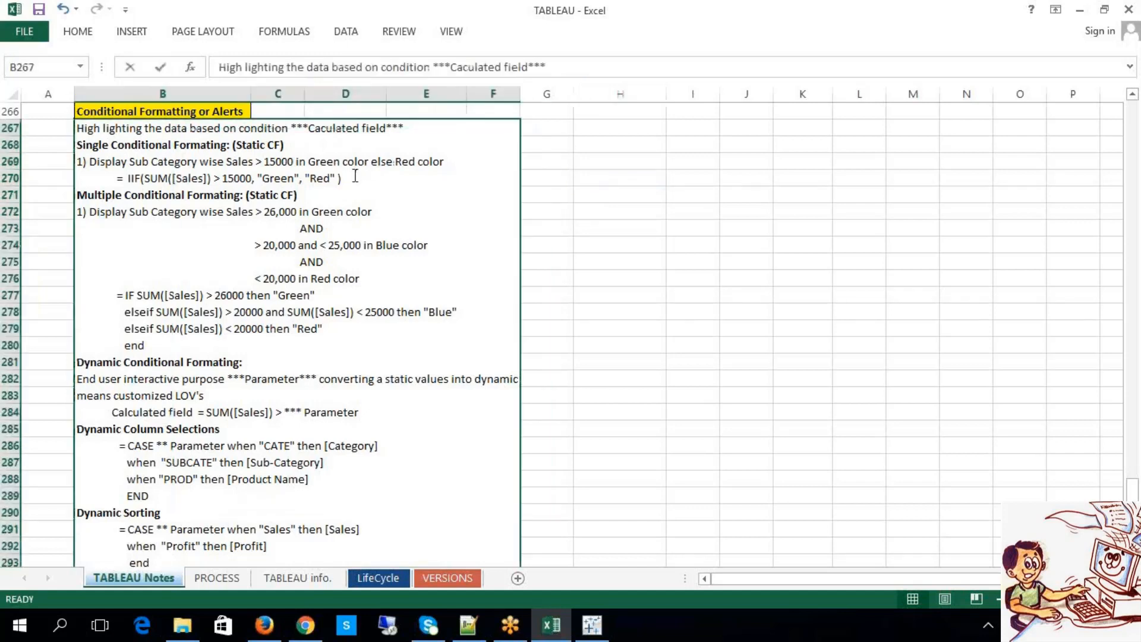
{"action": "double_click", "coordinate": [355, 176]}
{"action": "left_click", "coordinate": [134, 178]}
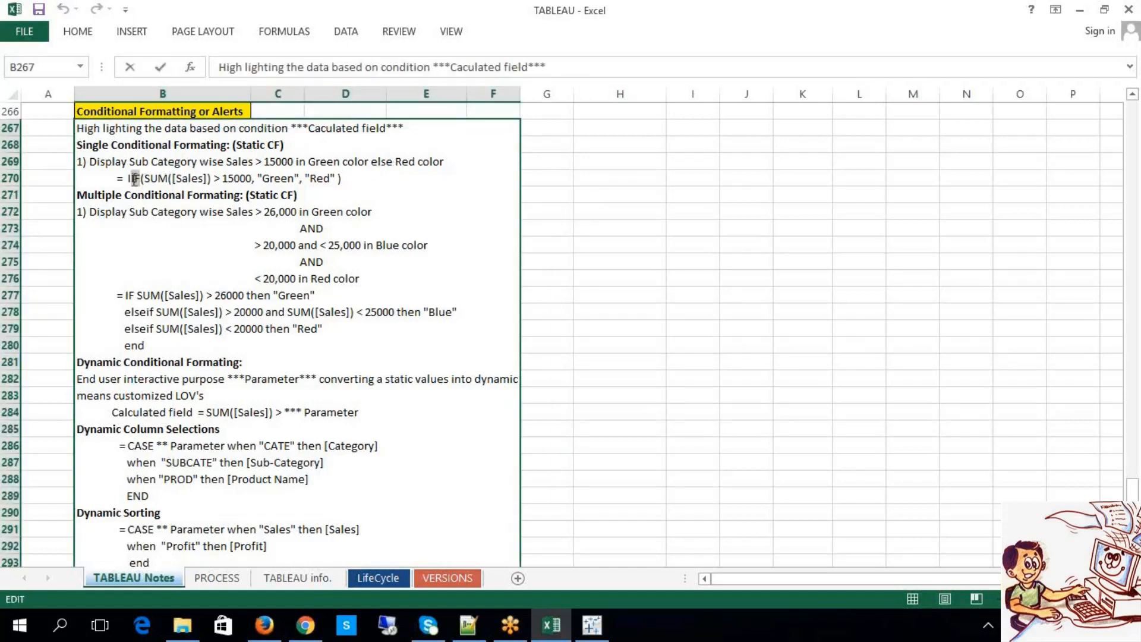
{"action": "left_click_drag", "start_coordinate": [134, 178], "coordinate": [128, 178]}
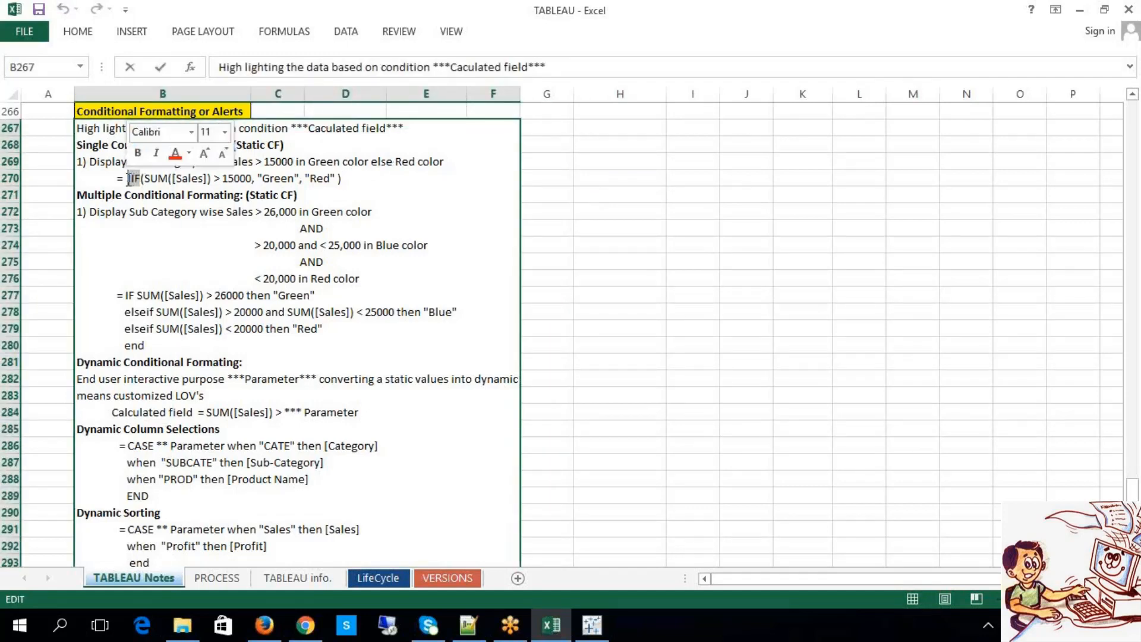
{"action": "left_click_drag", "start_coordinate": [368, 178], "coordinate": [130, 185]}
{"action": "key", "text": "ctrl+c"}
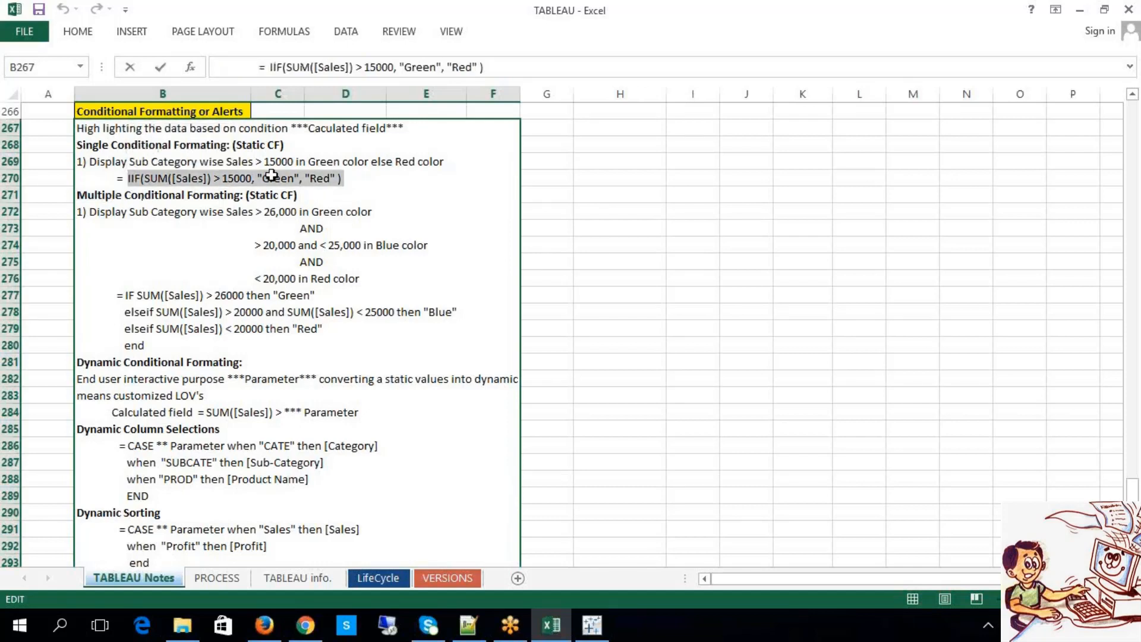
{"action": "left_click", "coordinate": [601, 248]}
Step: Switch back to Tableau with Sheet 2 of the workbook showing
{"action": "left_click", "coordinate": [595, 625]}
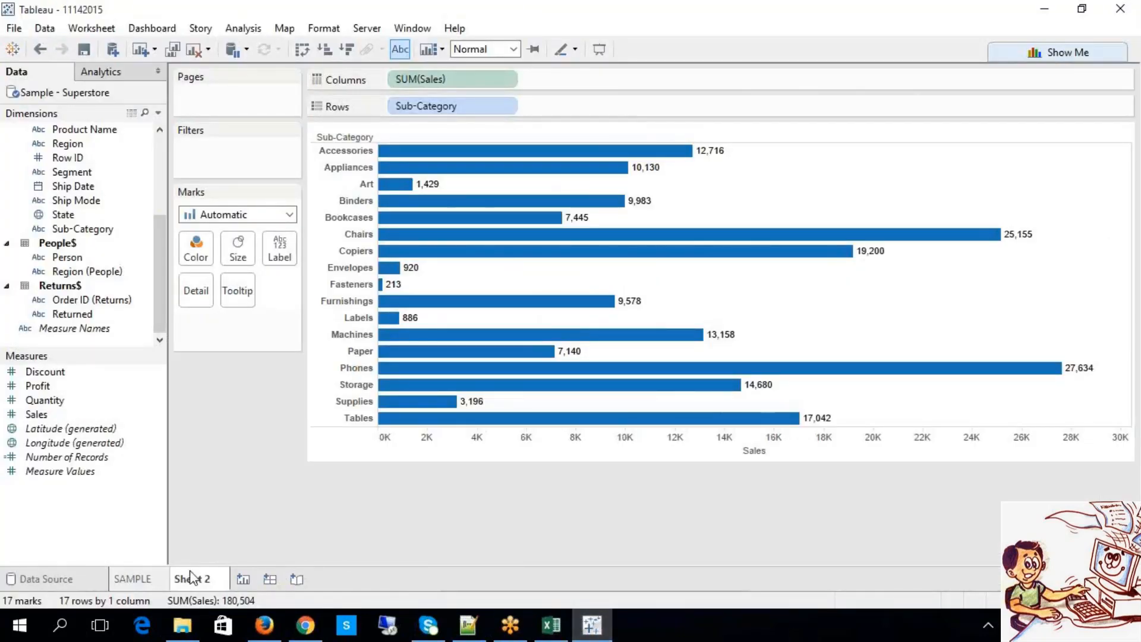
{"action": "right_click", "coordinate": [89, 516]}
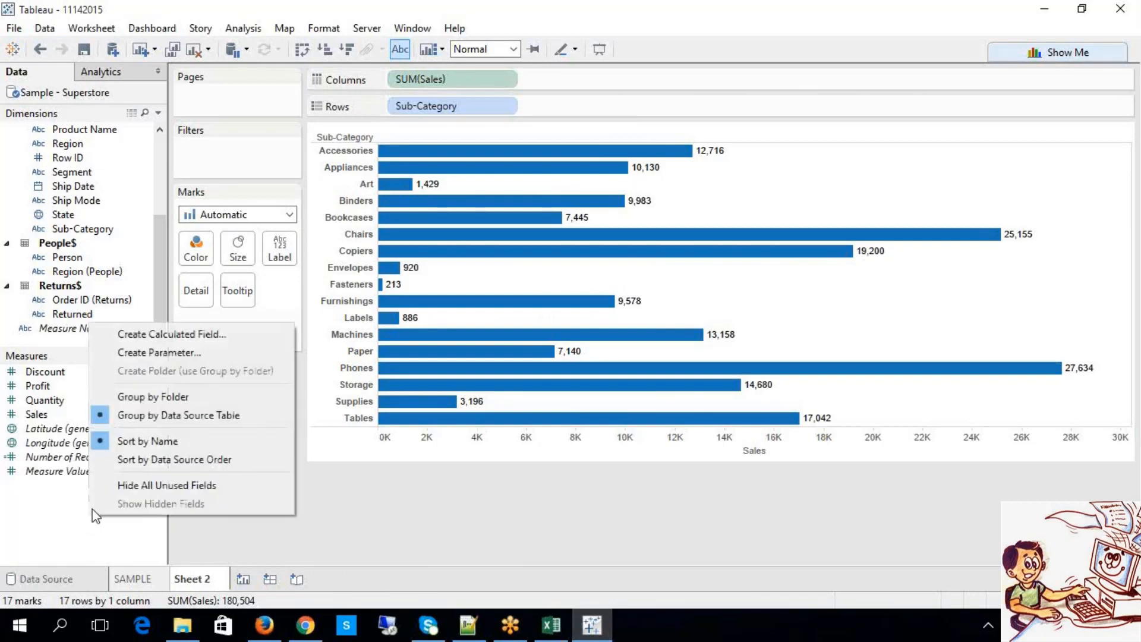
{"action": "left_click", "coordinate": [377, 557]}
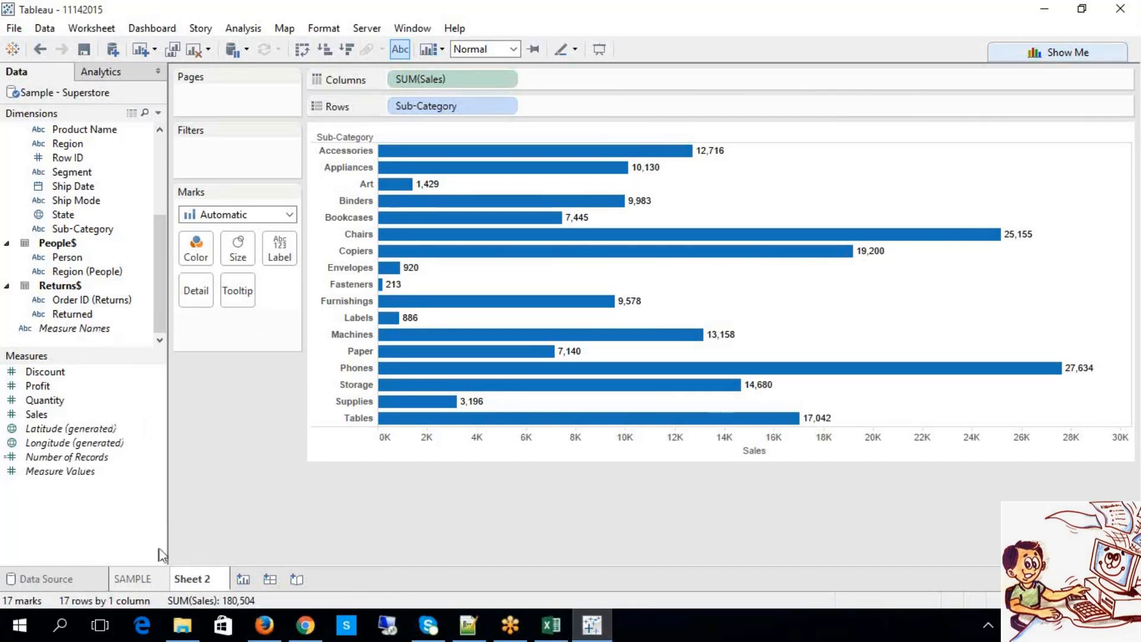
{"action": "right_click", "coordinate": [59, 527]}
{"action": "left_click", "coordinate": [22, 528]}
{"action": "right_click", "coordinate": [22, 523]}
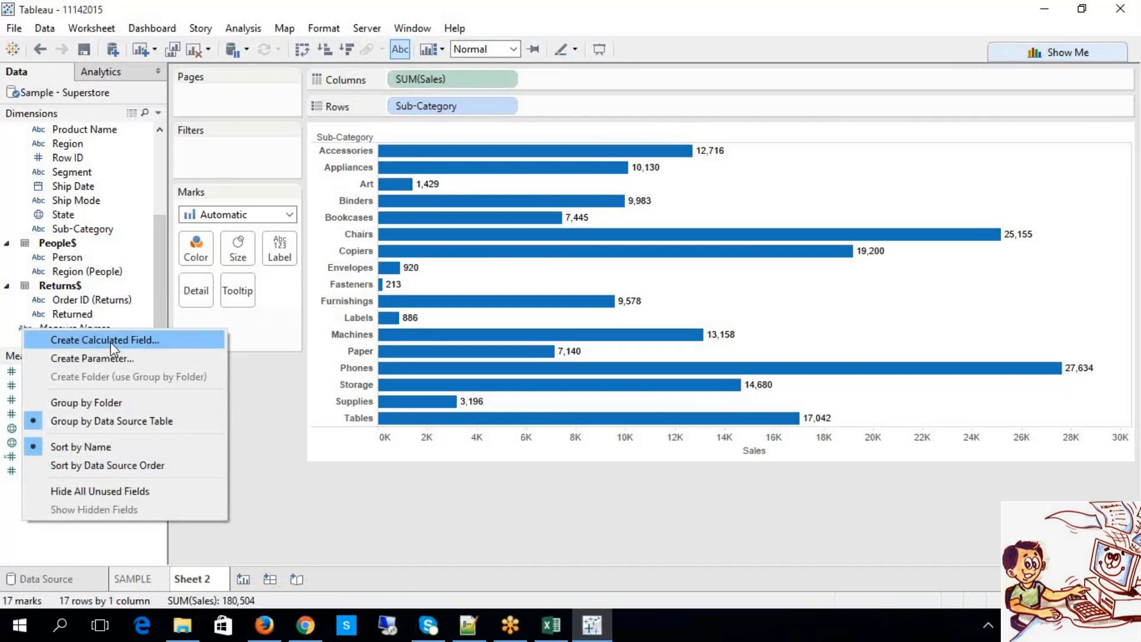
{"action": "left_click", "coordinate": [412, 485]}
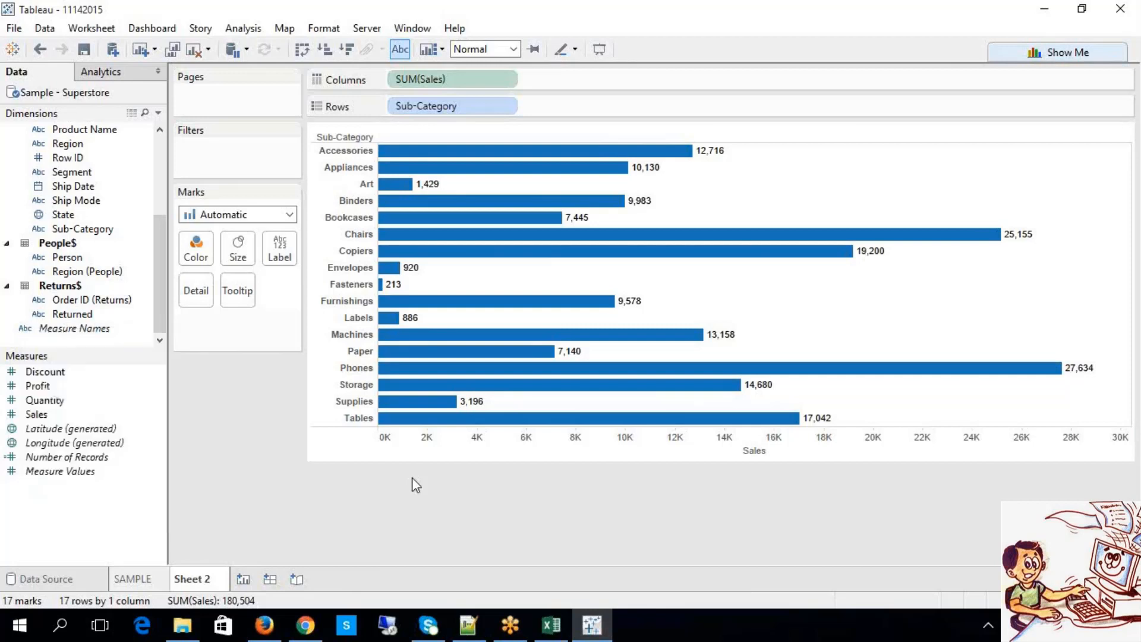
Step: Start a new calculated field and name it BIGC
{"action": "left_click", "coordinate": [244, 28]}
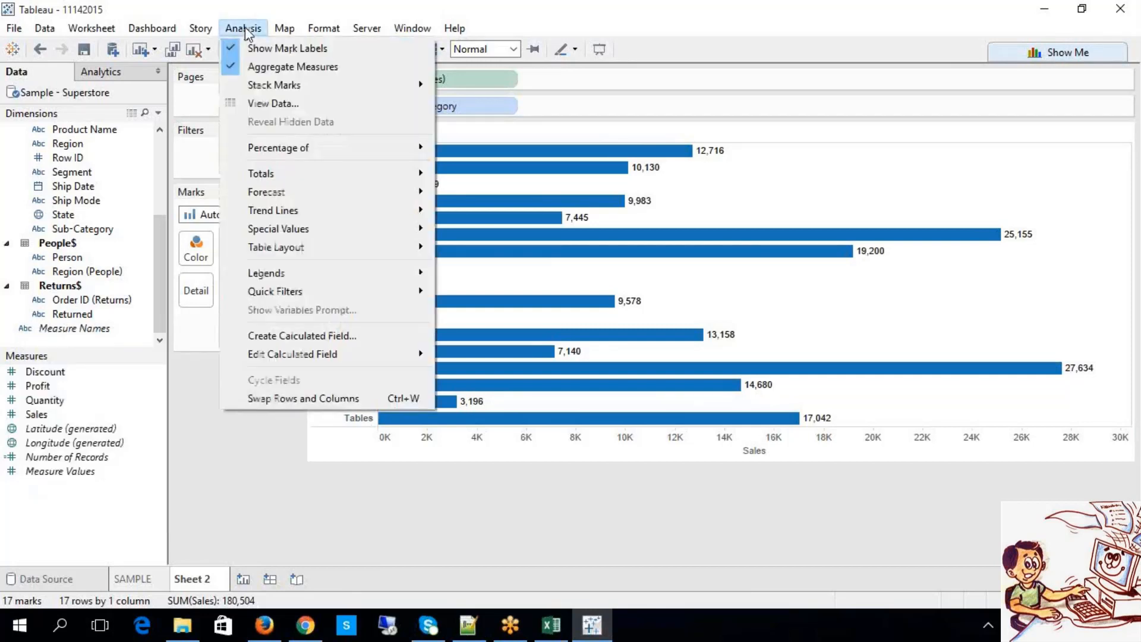
{"action": "left_click", "coordinate": [293, 333]}
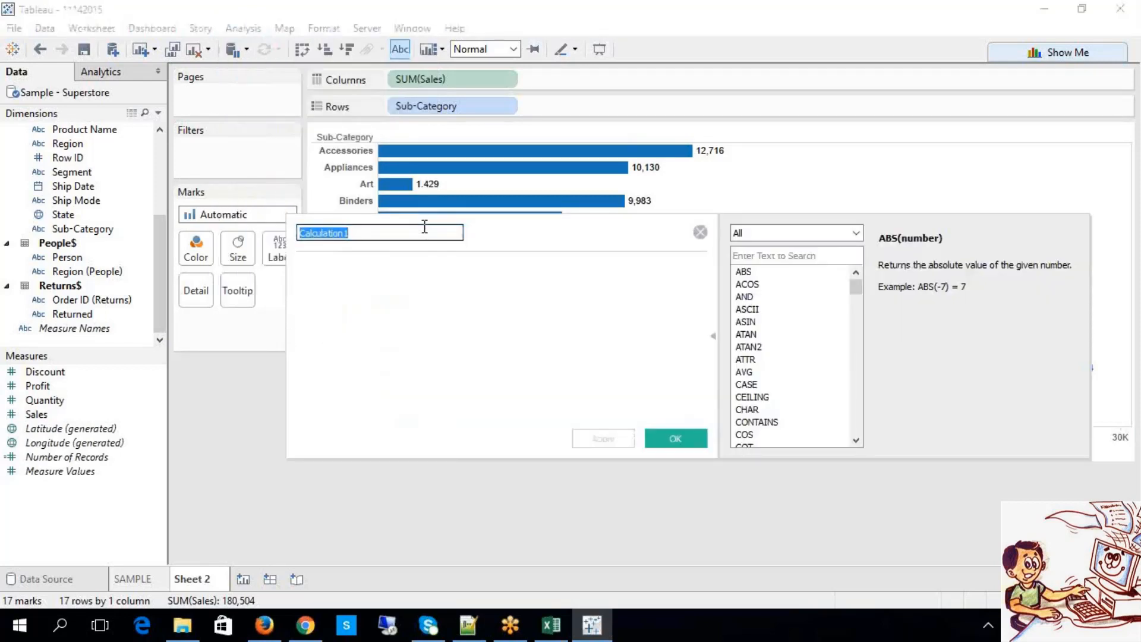
{"action": "type", "text": "BIGC"}
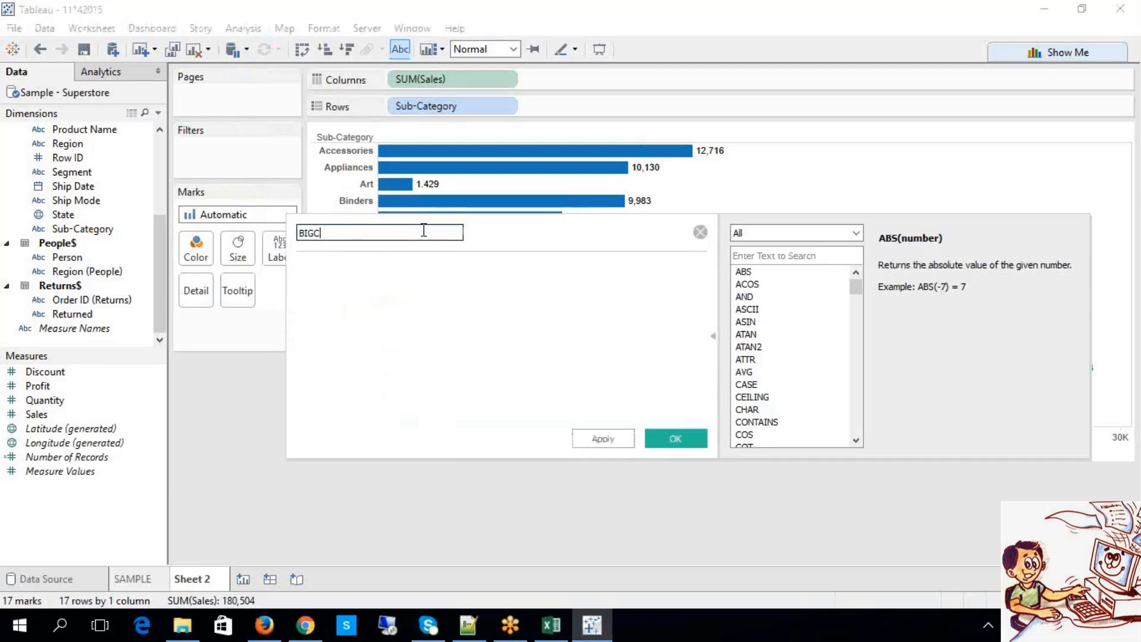
Step: Begin the BIGC formula by inserting the IIF function
{"action": "left_click", "coordinate": [404, 299]}
{"action": "type", "text": "IIF"}
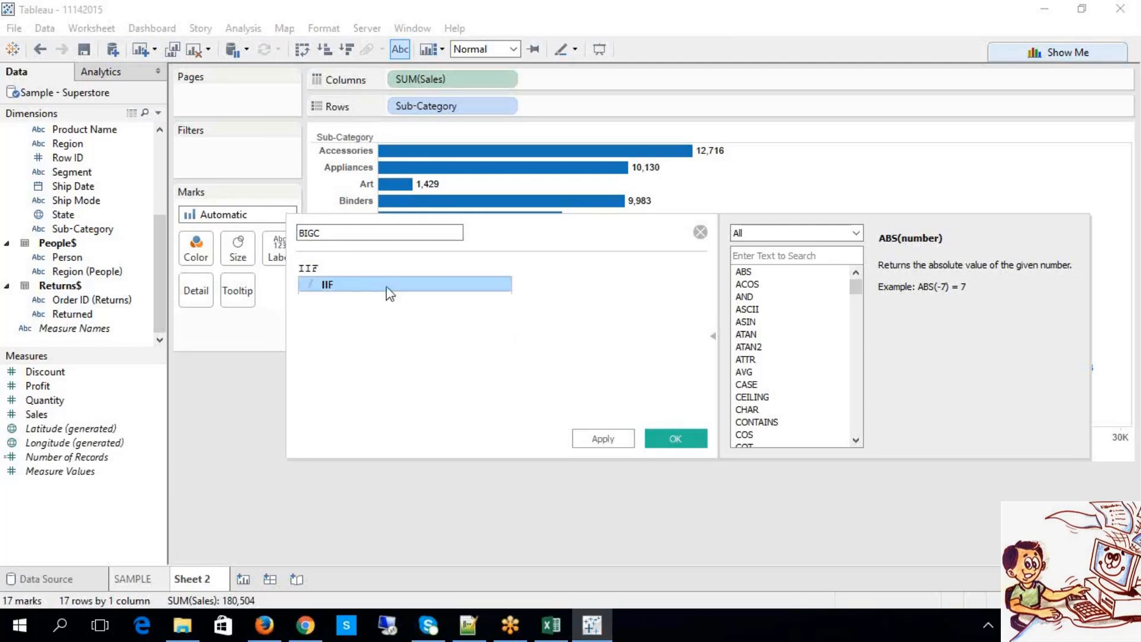
{"action": "left_click", "coordinate": [388, 291]}
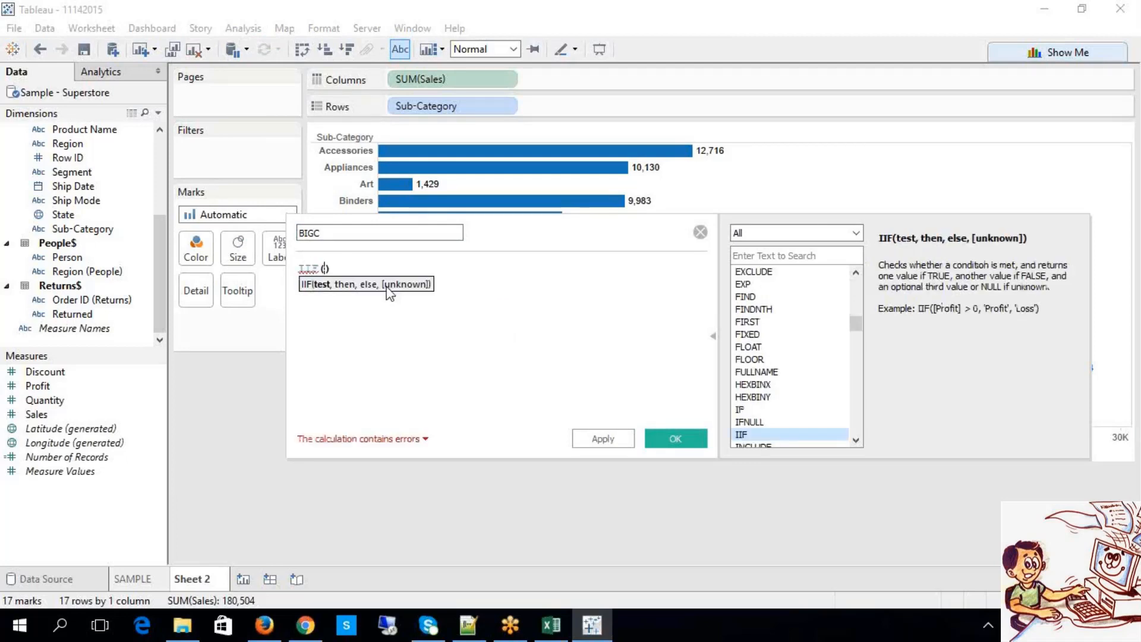
{"action": "type", "text": "sal"}
{"action": "key", "text": "BackSpace"}
{"action": "key", "text": "BackSpace"}
{"action": "key", "text": "BackSpace"}
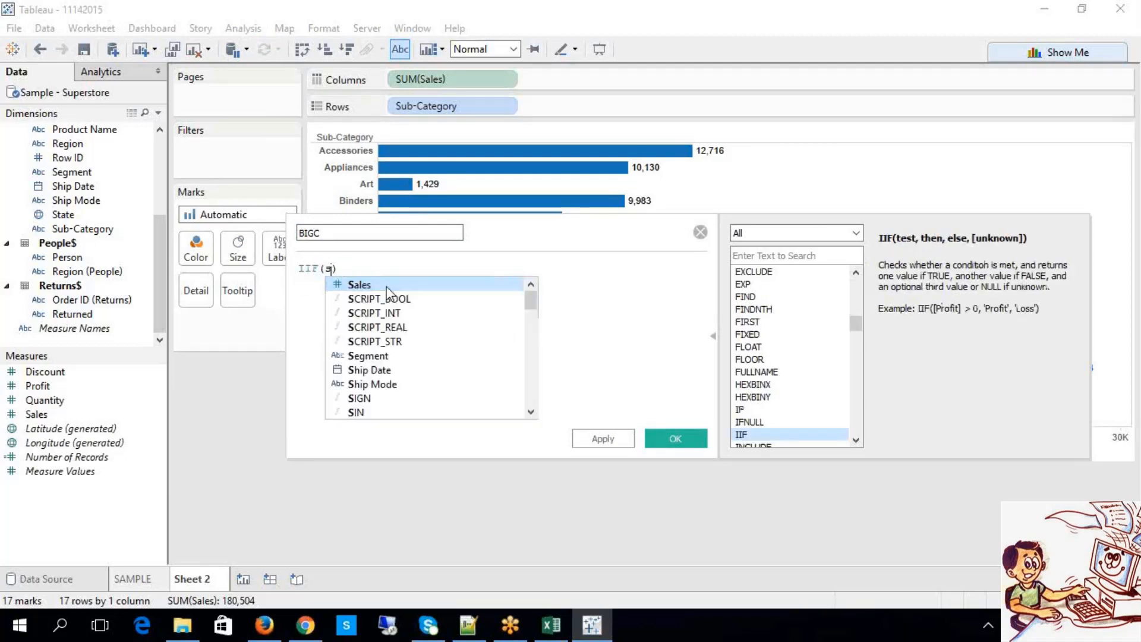
Step: Write the IIF condition sum([Sales]) > 15,000 in the BIGC formula
{"action": "type", "text": "sum"}
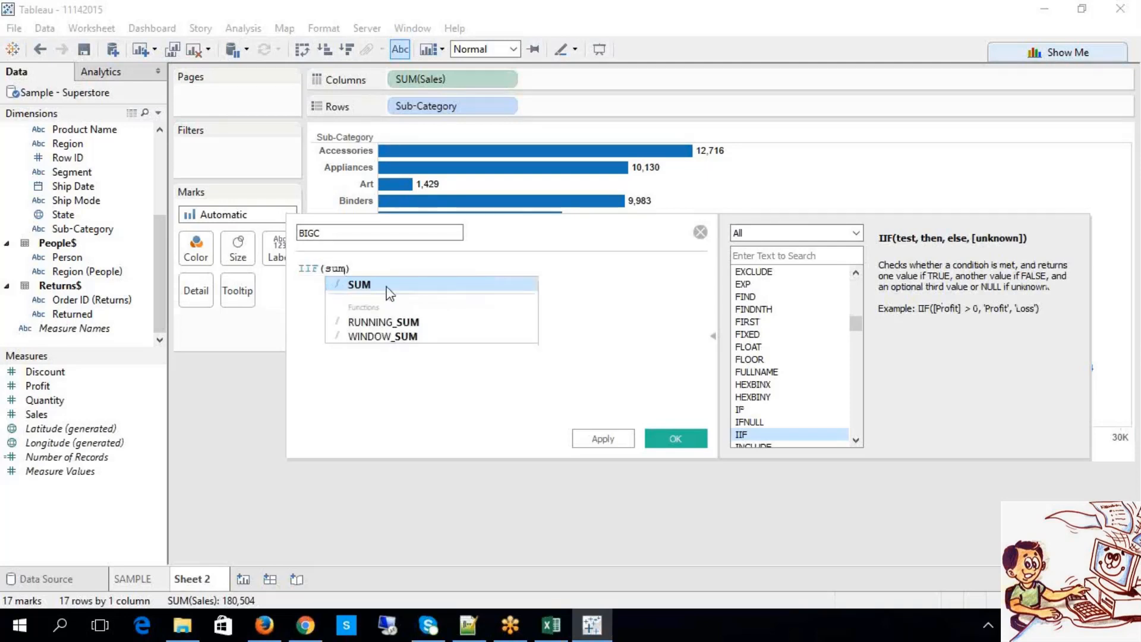
{"action": "type", "text": "(sa"}
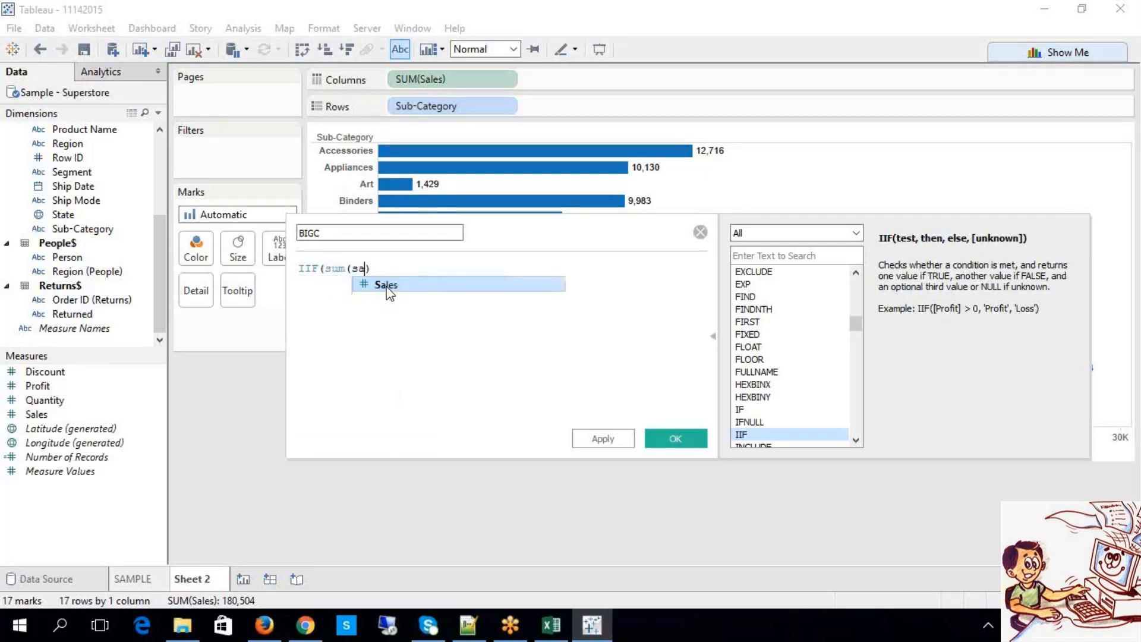
{"action": "left_click", "coordinate": [387, 285]}
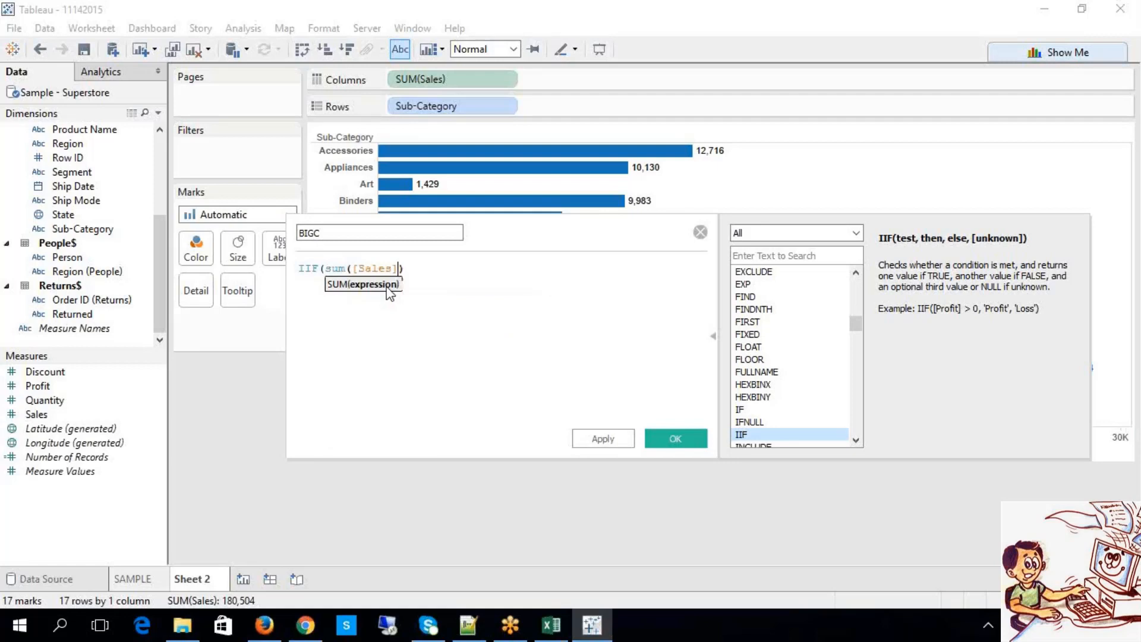
{"action": "left_click", "coordinate": [416, 272]}
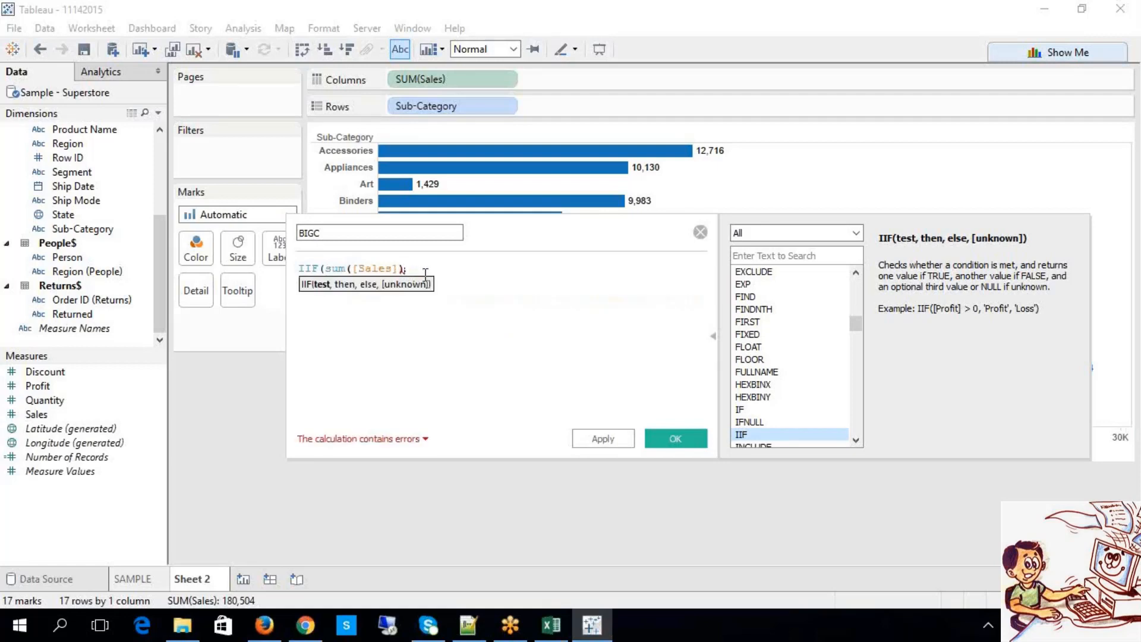
{"action": "type", "text": "> 2"}
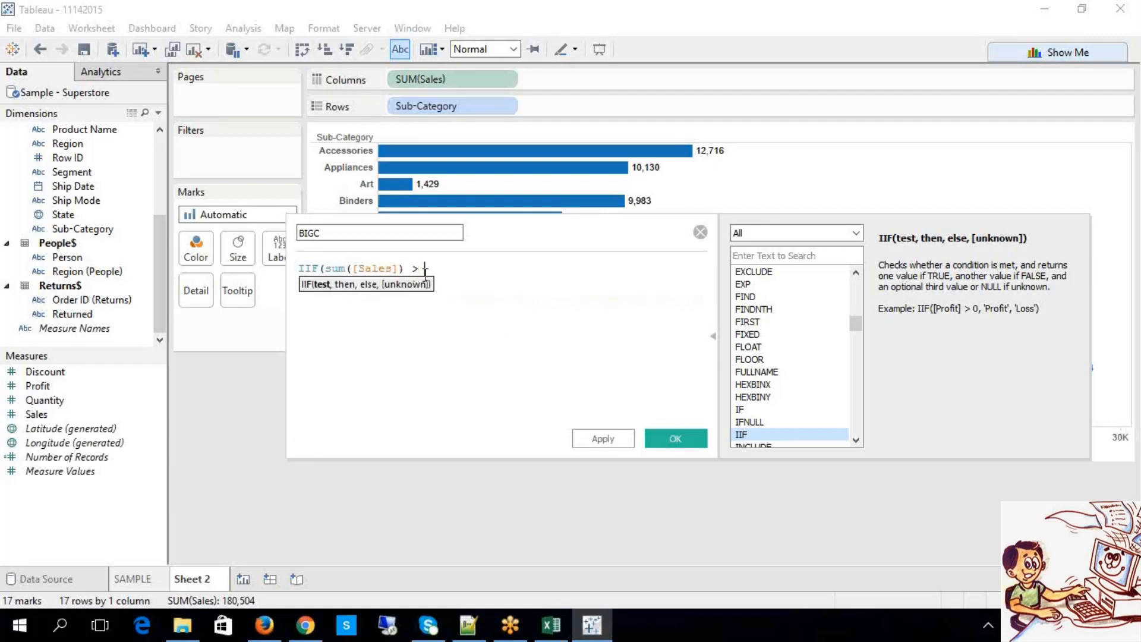
{"action": "type", "text": "5,000"}
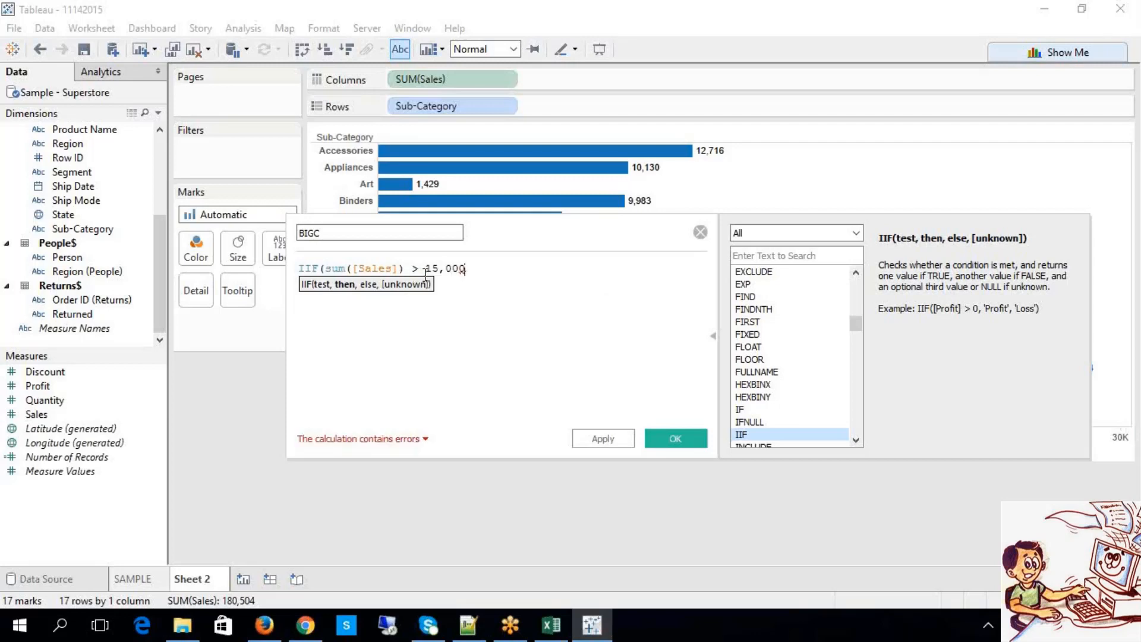
{"action": "type", "text": " ,"}
Step: Replace the whole draft in BIGC with the copied formula IIF(SUM([Sales]) > 15000, "Green", "Red" )
{"action": "key", "text": "ctrl+a"}
{"action": "key", "text": "ctrl+v"}
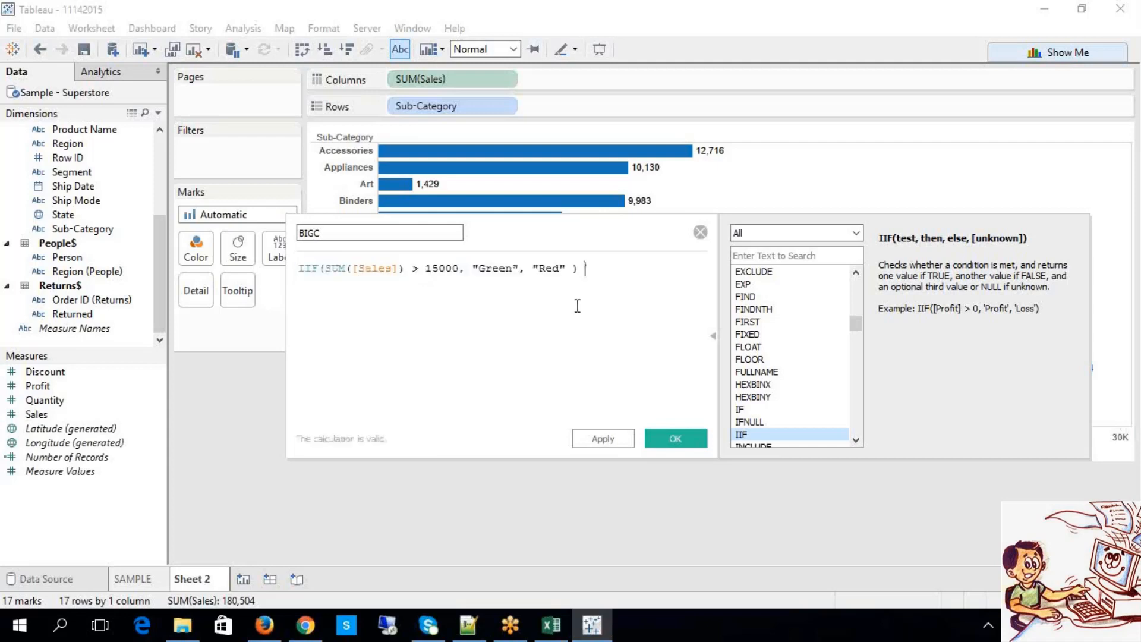
{"action": "key", "text": "BackSpace"}
{"action": "key", "text": "BackSpace"}
{"action": "type", "text": ","}
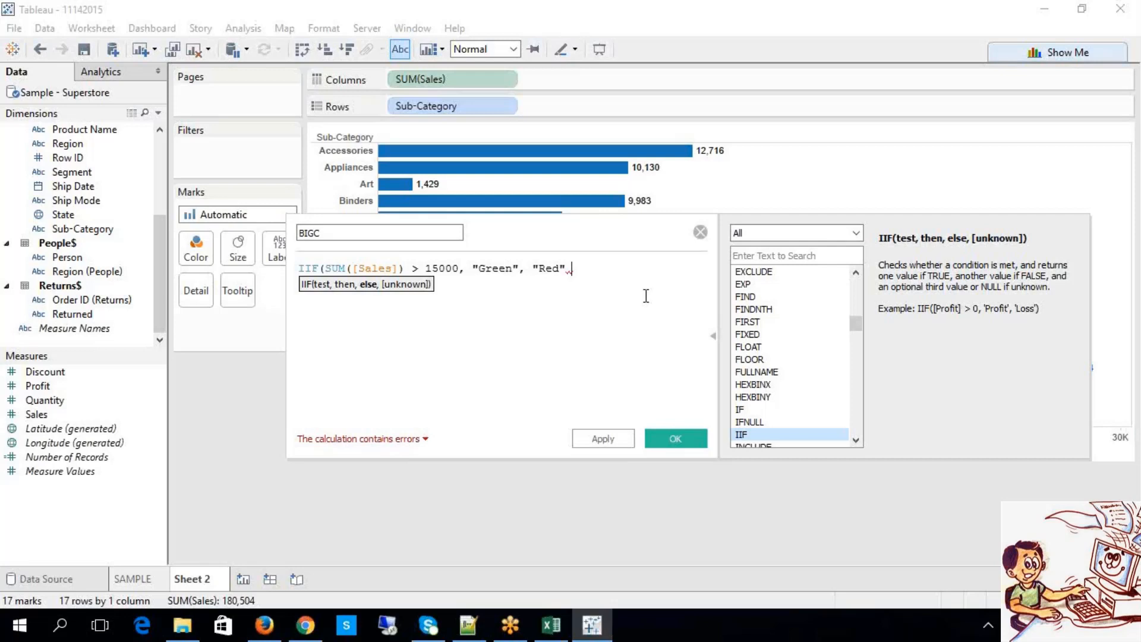
{"action": "key", "text": "BackSpace"}
{"action": "type", "text": ")"}
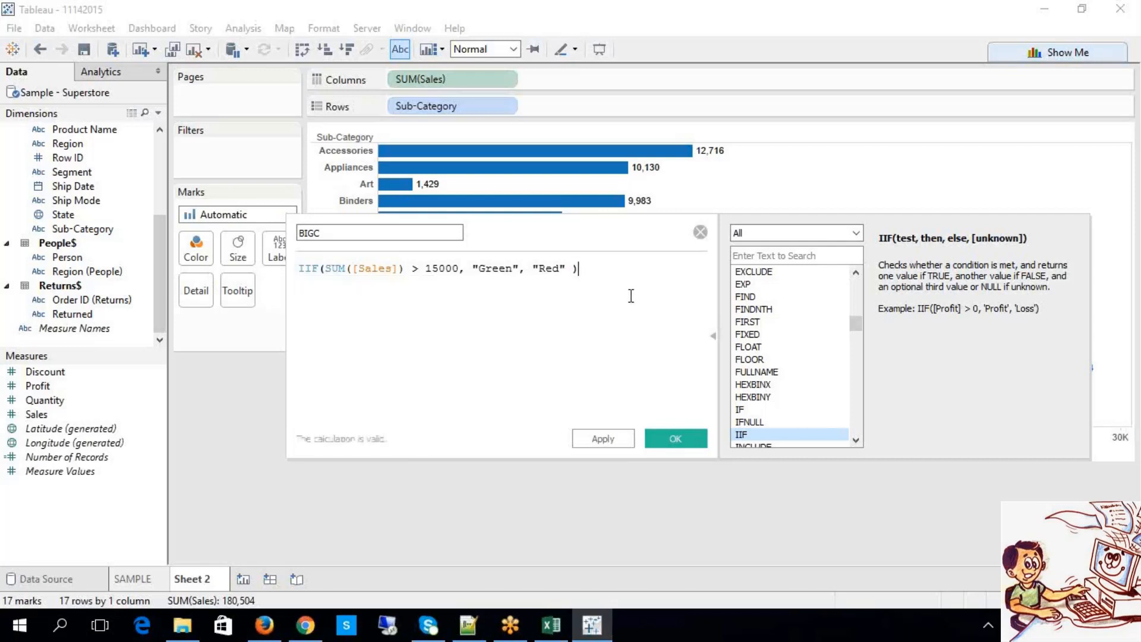
{"action": "left_click_drag", "start_coordinate": [322, 271], "coordinate": [298, 269]}
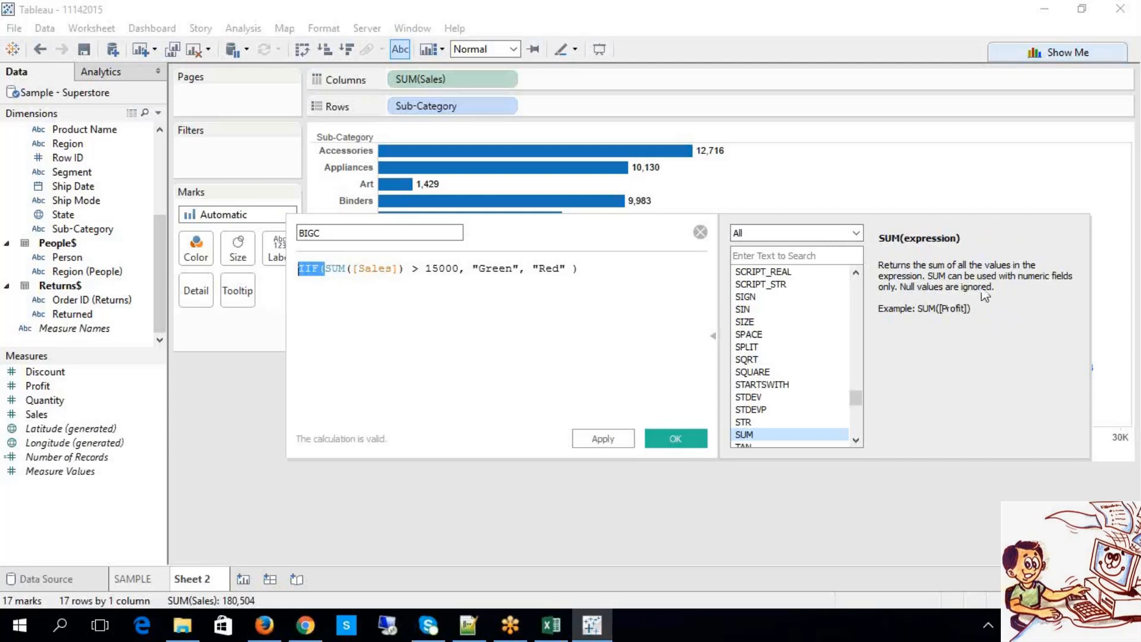
{"action": "left_click", "coordinate": [362, 329]}
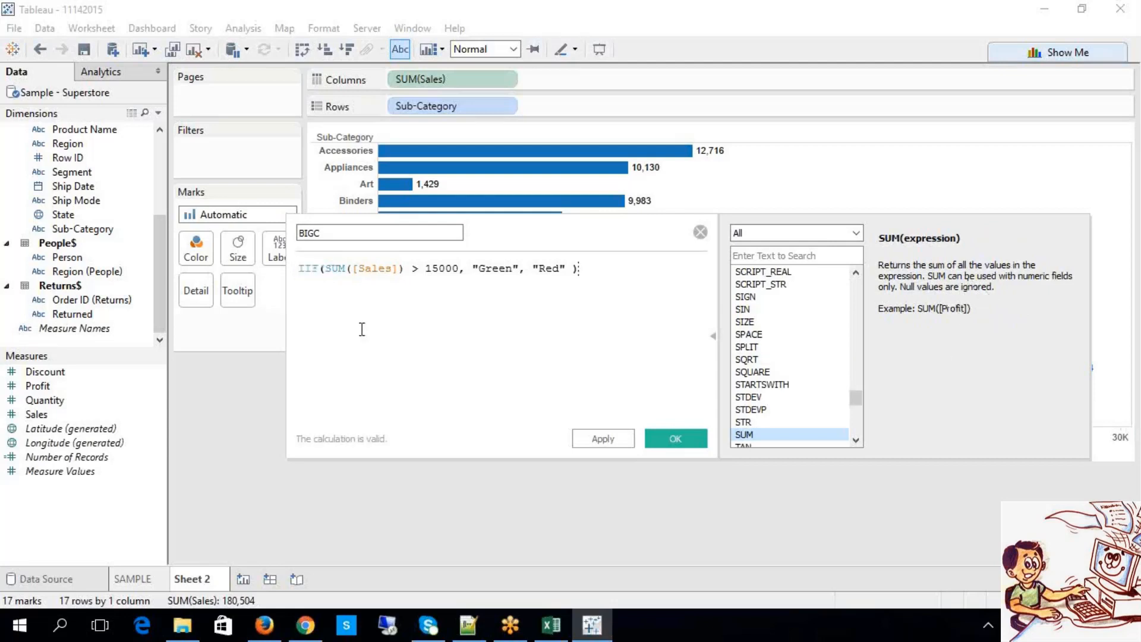
{"action": "left_click", "coordinate": [303, 268]}
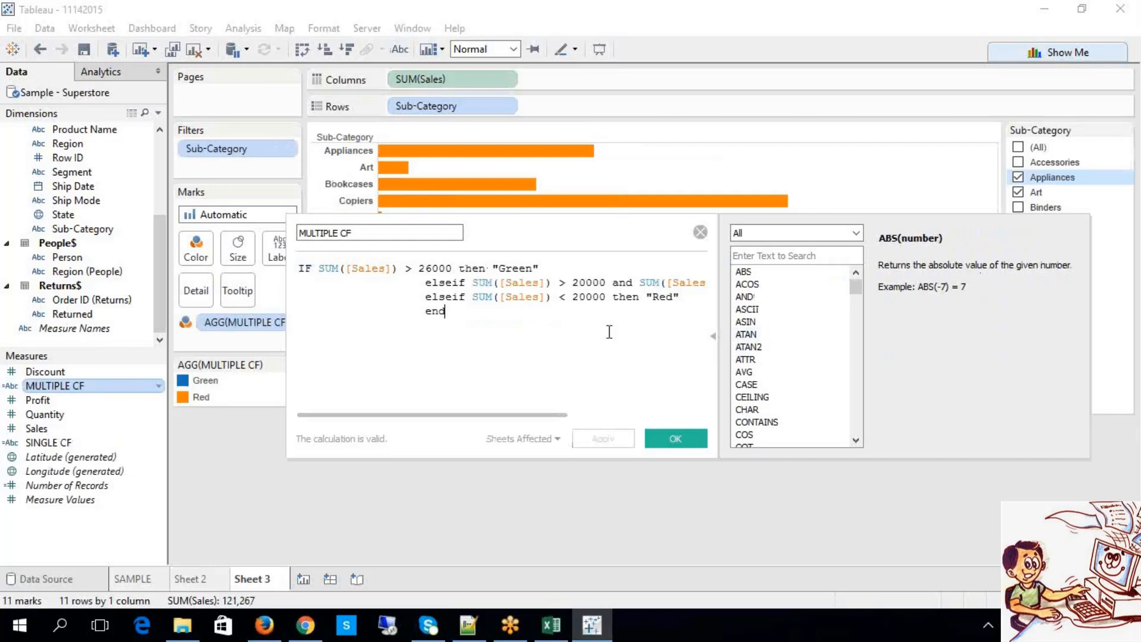
Step: Close the MULTIPLE CF calculation editor and switch to the TABLEAU notes in Excel, leaving the cell's edit mode
{"action": "left_click", "coordinate": [700, 233]}
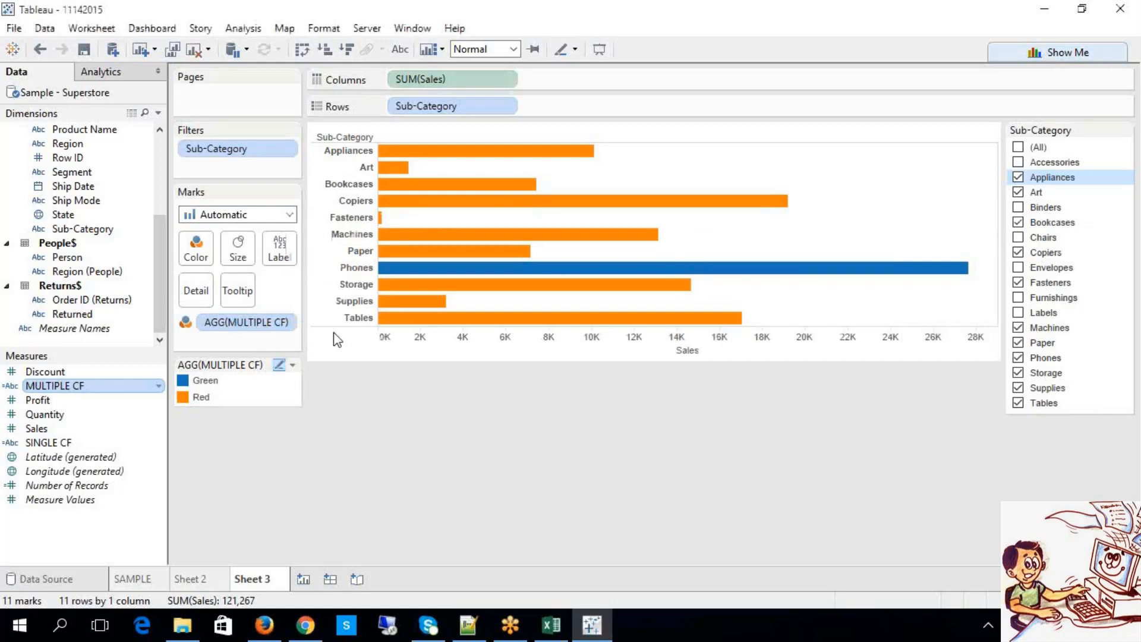
{"action": "left_click", "coordinate": [551, 624]}
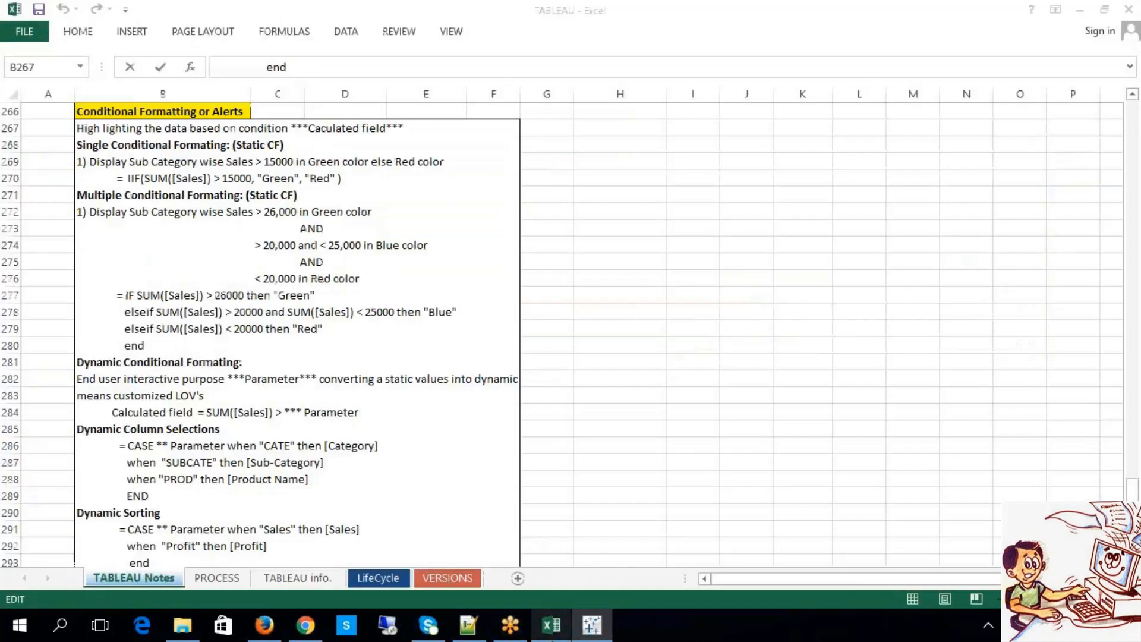
{"action": "left_click", "coordinate": [743, 460]}
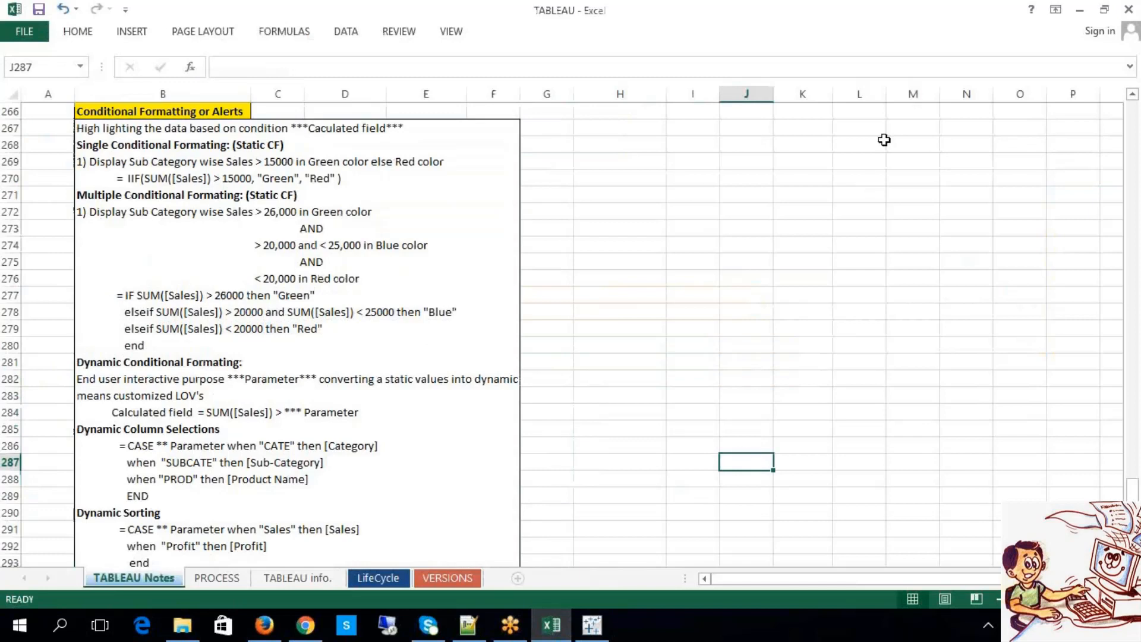
{"action": "left_click", "coordinate": [913, 32]}
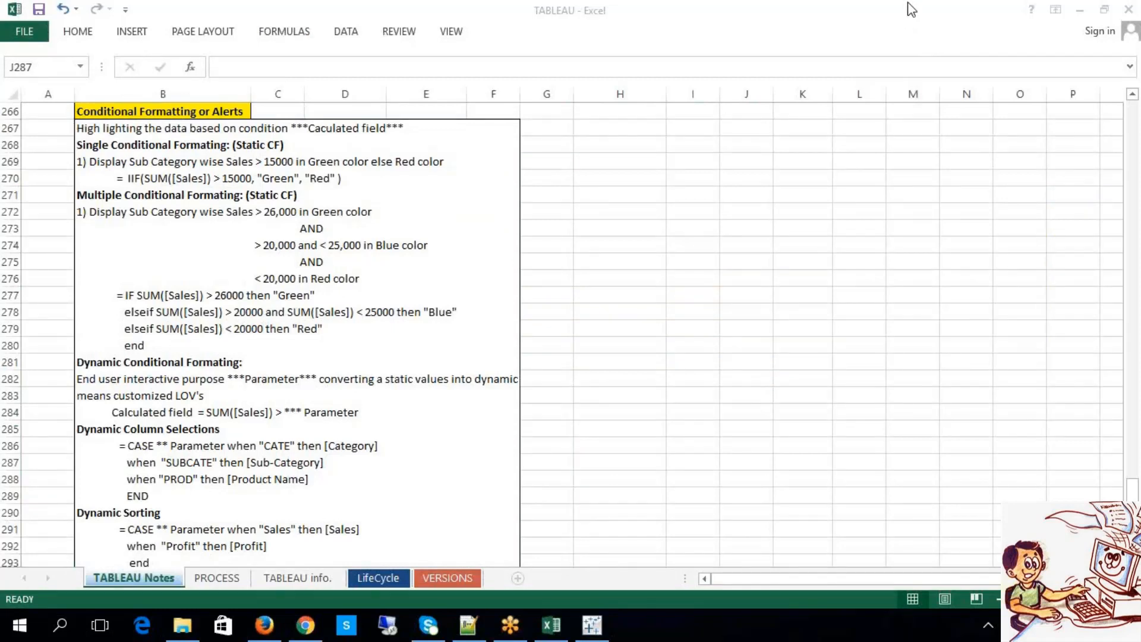
Step: Examine the Multiple Conditional Formatting notes, focusing on the Static CF heading
{"action": "left_click", "coordinate": [286, 187]}
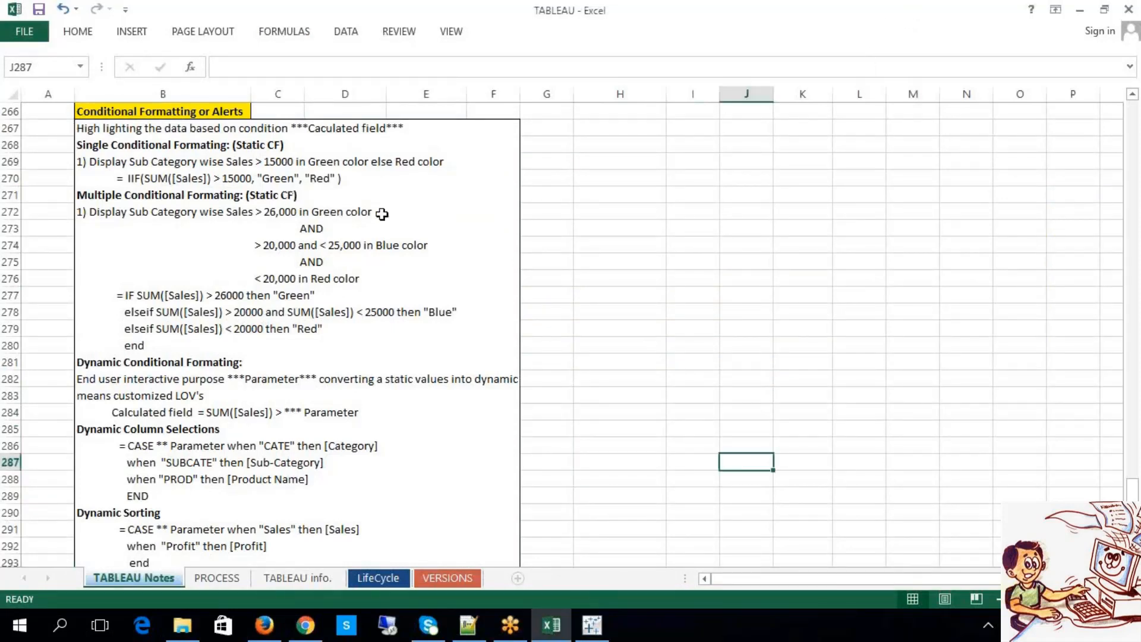
{"action": "left_click", "coordinate": [701, 280]}
{"action": "left_click", "coordinate": [784, 243]}
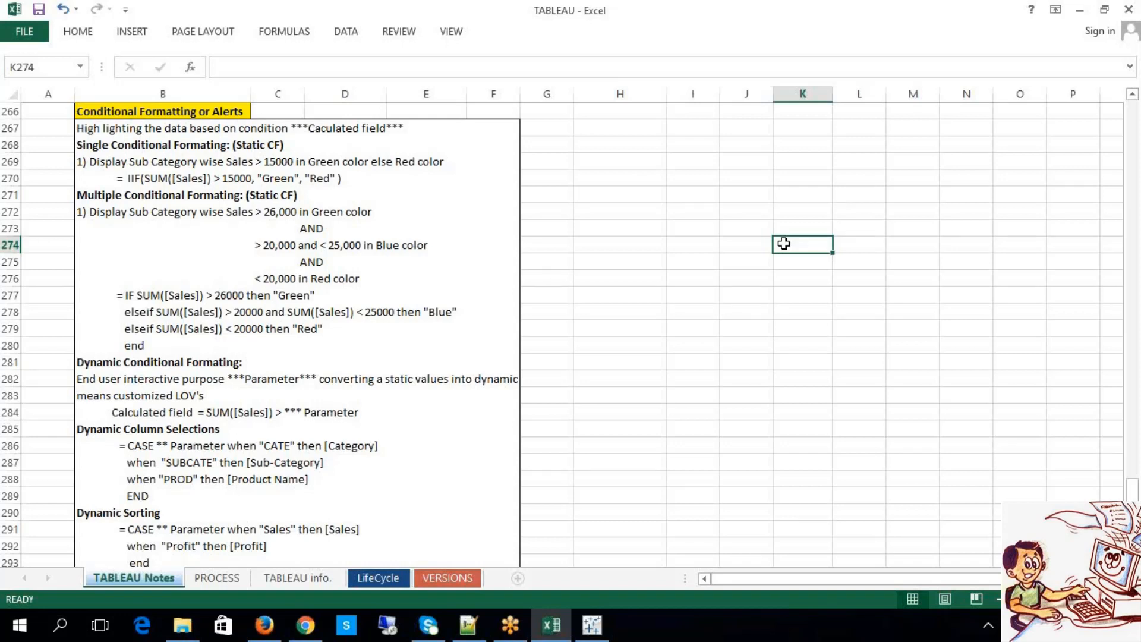
{"action": "left_click", "coordinate": [592, 409]}
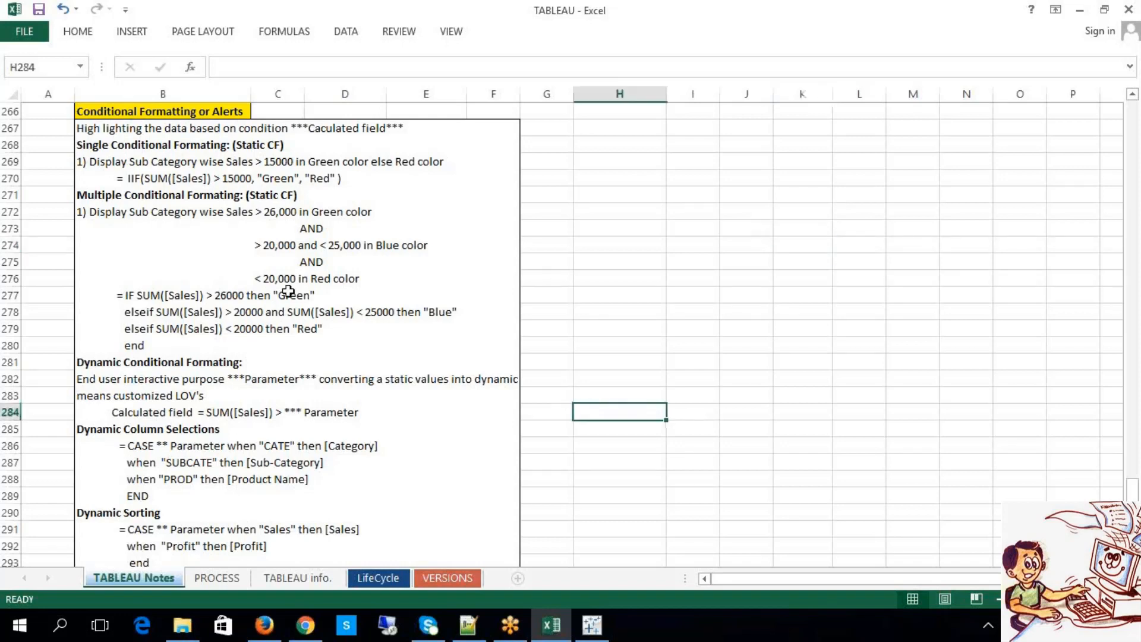
{"action": "double_click", "coordinate": [291, 194]}
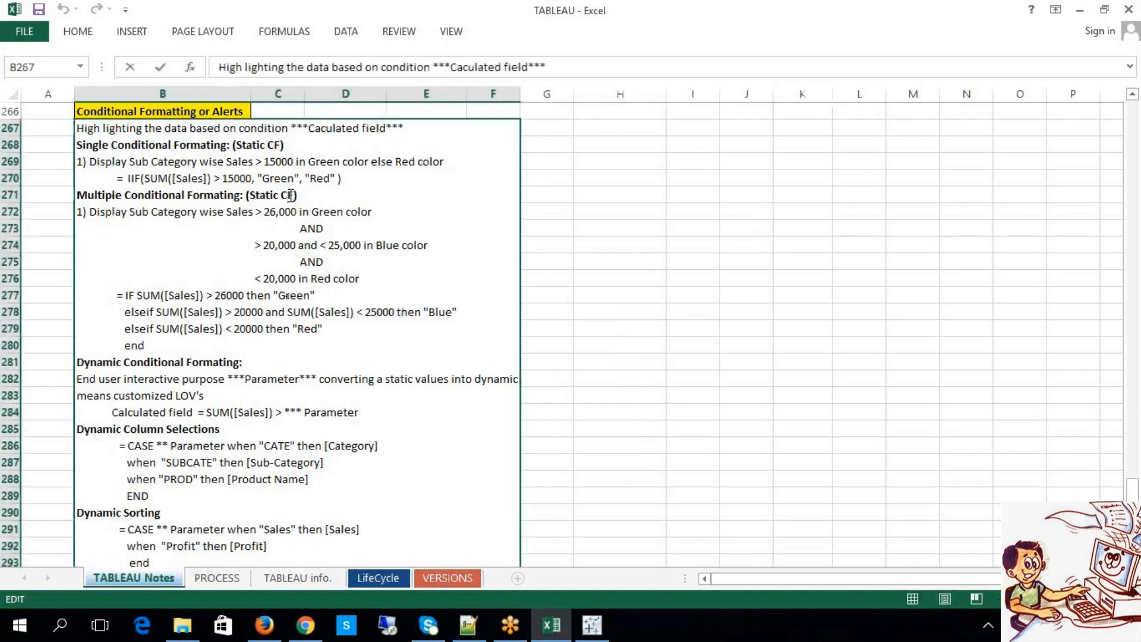
{"action": "left_click_drag", "start_coordinate": [291, 194], "coordinate": [250, 195]}
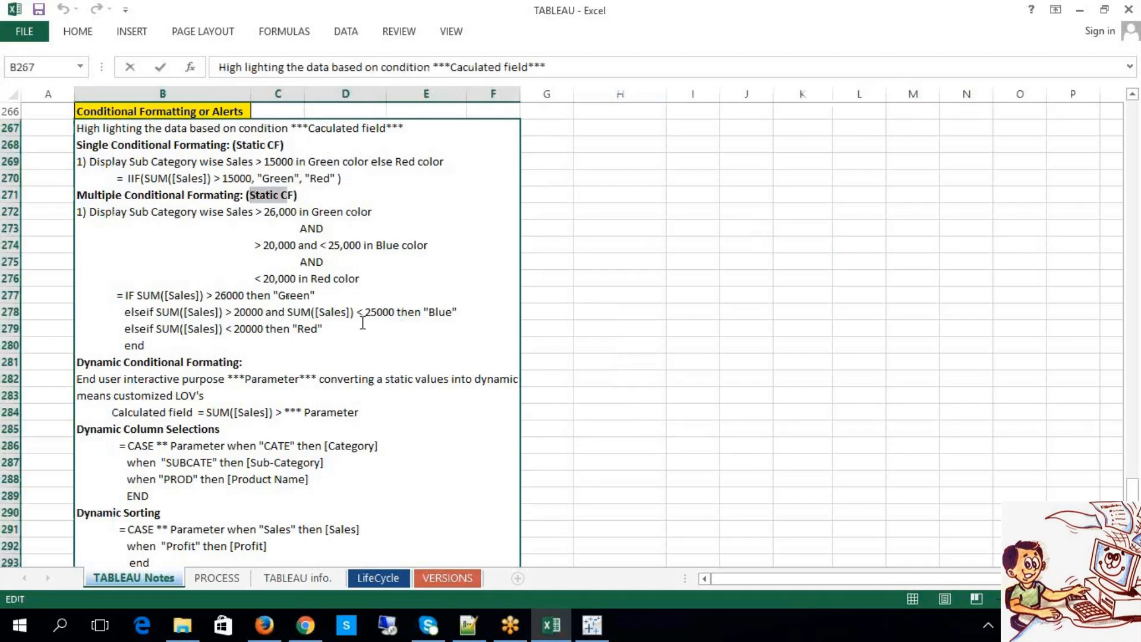
{"action": "left_click", "coordinate": [731, 291]}
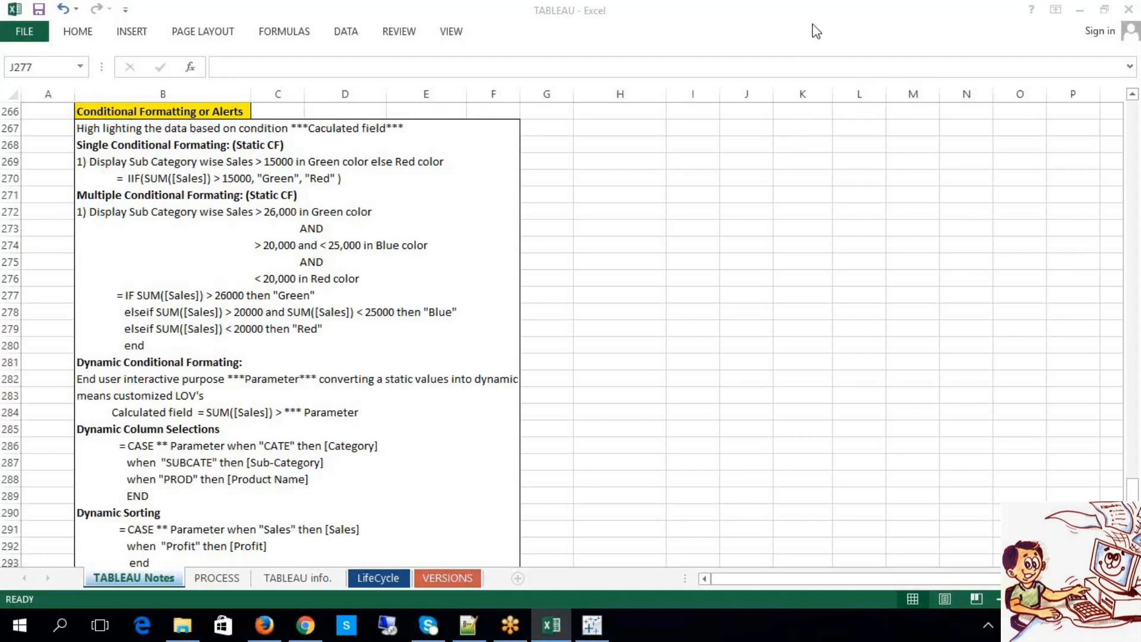
Step: Read the Dynamic Conditional Formatting notes on combining a parameter with a calculated field
{"action": "left_click", "coordinate": [682, 272]}
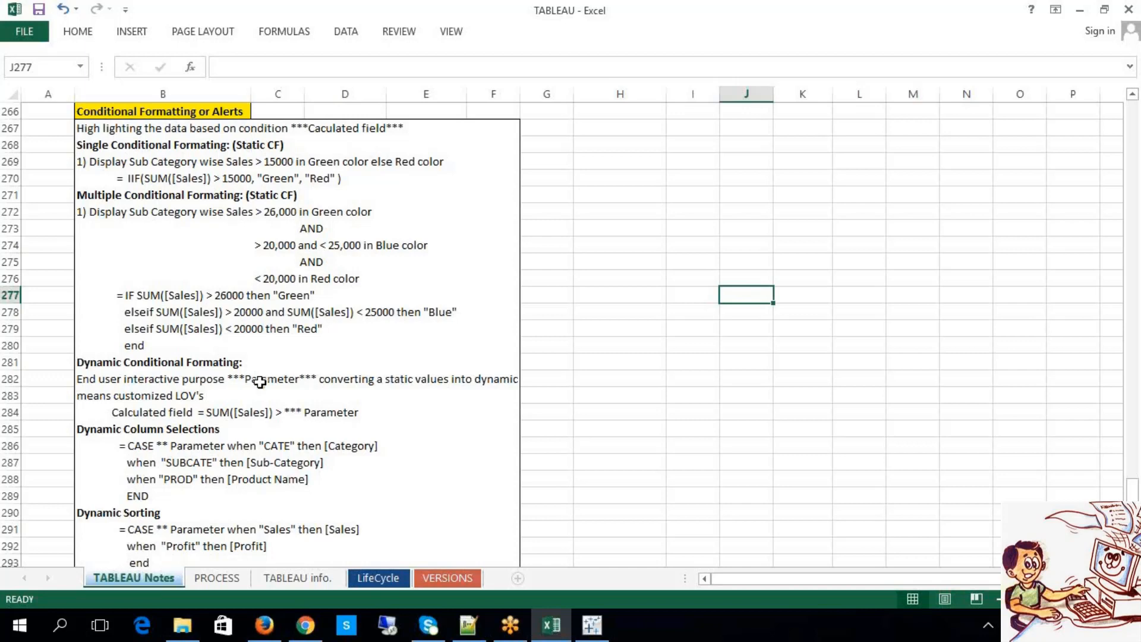
{"action": "double_click", "coordinate": [261, 380]}
{"action": "left_click_drag", "start_coordinate": [246, 382], "coordinate": [300, 381]}
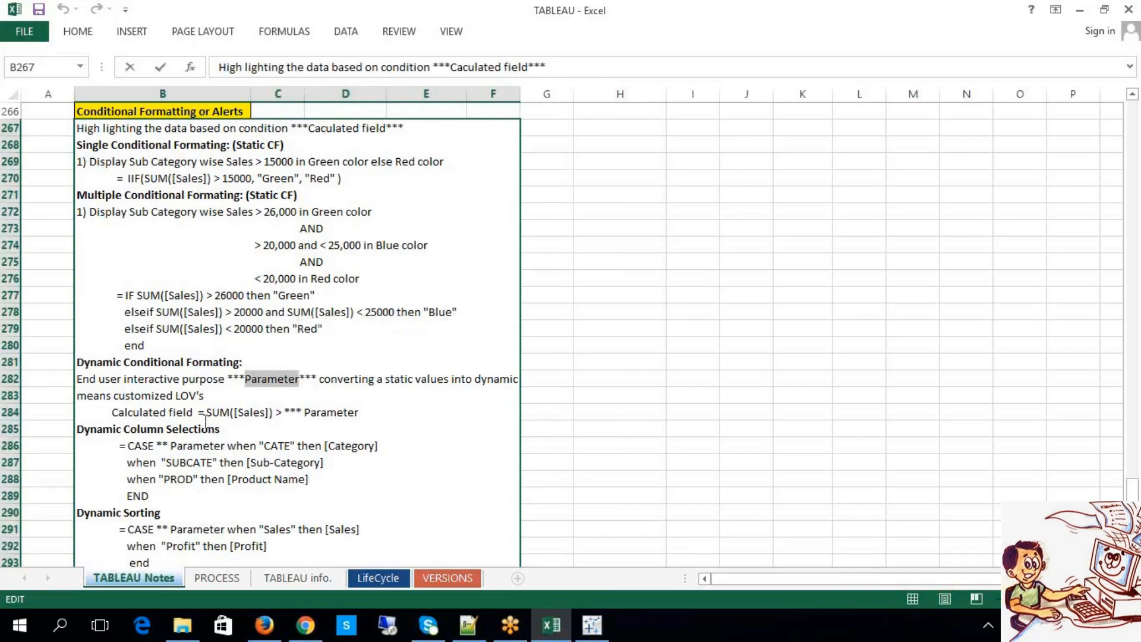
{"action": "left_click_drag", "start_coordinate": [194, 414], "coordinate": [115, 416]}
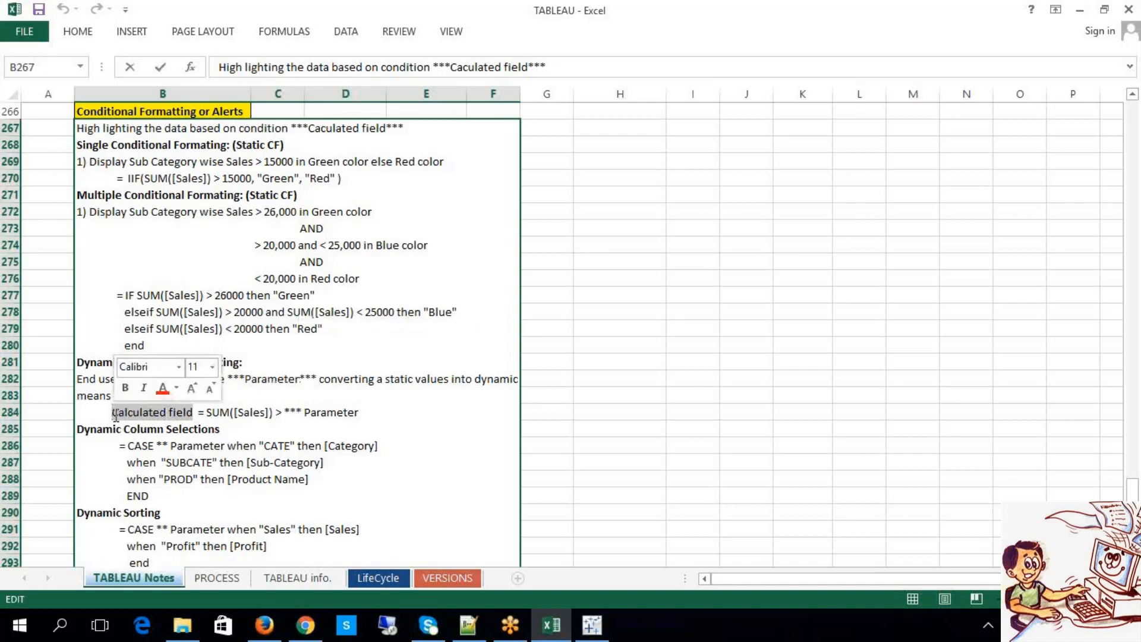
{"action": "double_click", "coordinate": [274, 383]}
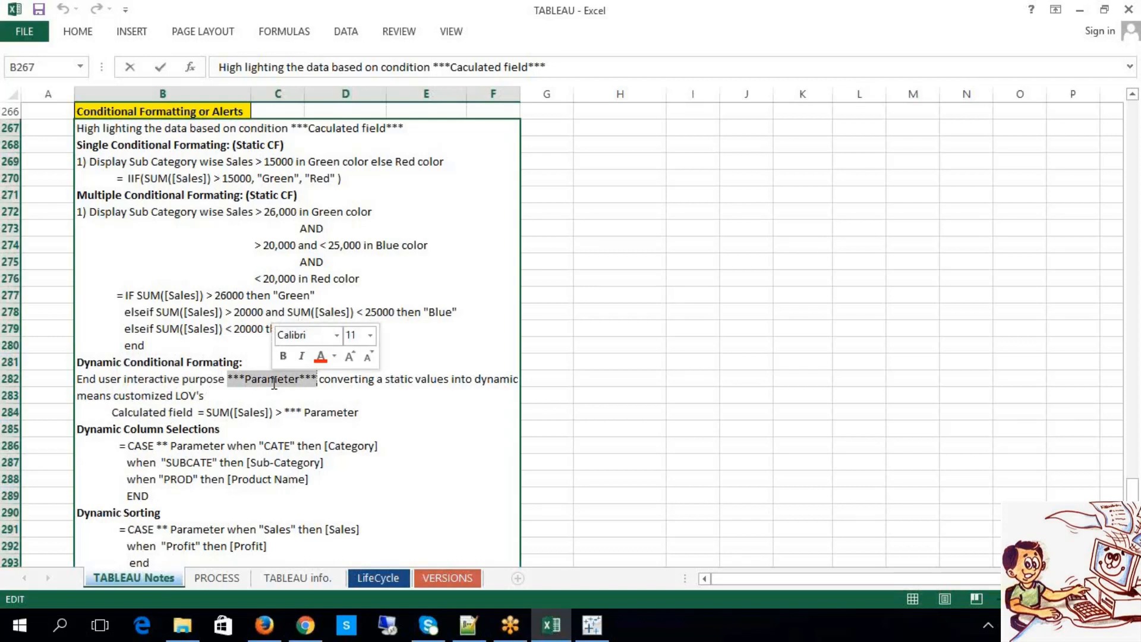
{"action": "left_click", "coordinate": [686, 261]}
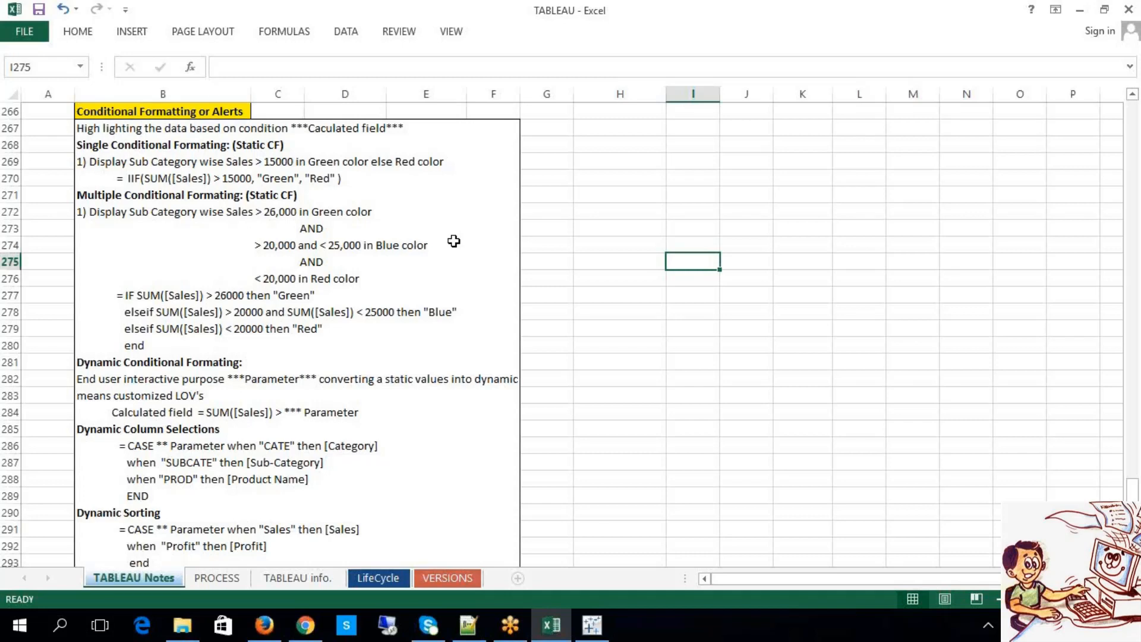
Step: Switch to Tableau and rename Sheet 2 as SINGLE CF
{"action": "left_click", "coordinate": [593, 630]}
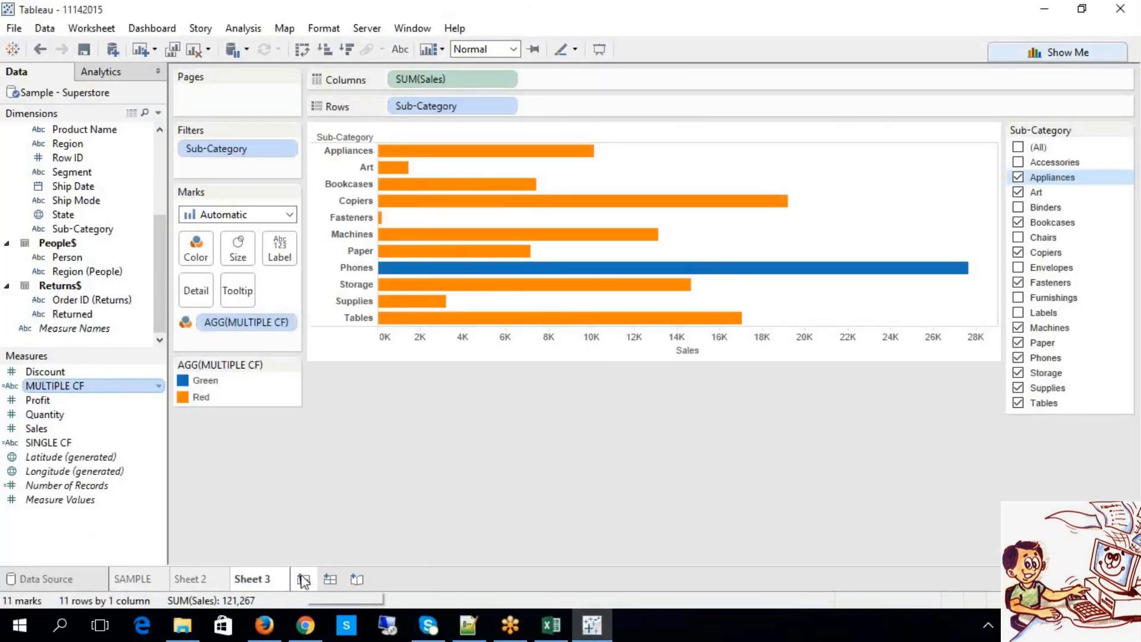
{"action": "left_click", "coordinate": [190, 579]}
{"action": "right_click", "coordinate": [190, 579]}
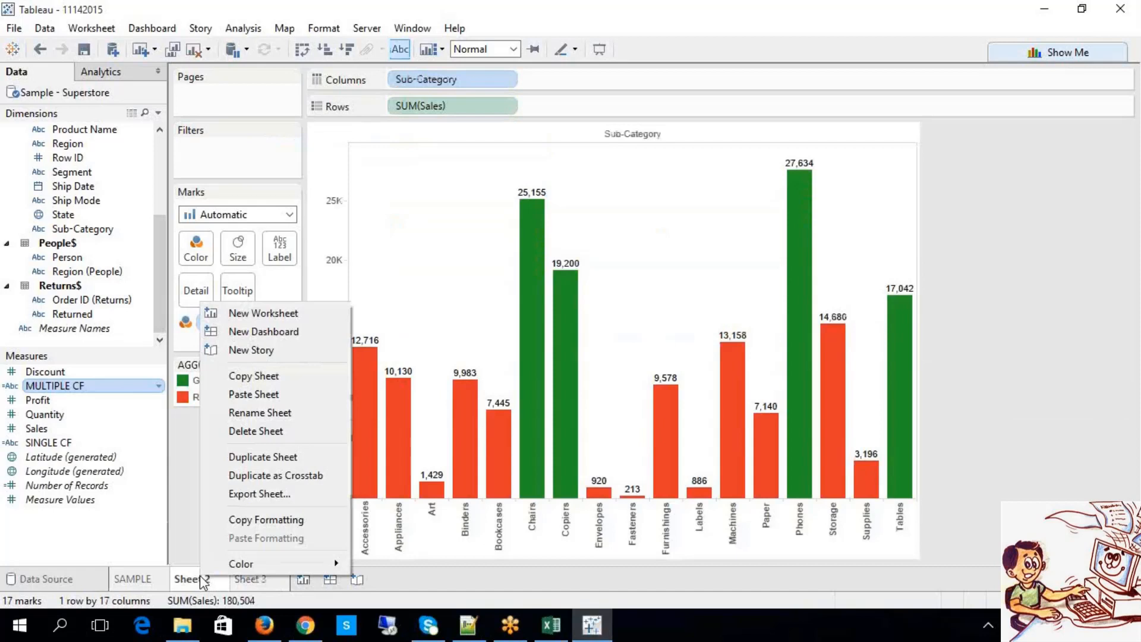
{"action": "left_click", "coordinate": [248, 417]}
{"action": "type", "text": "SIN"}
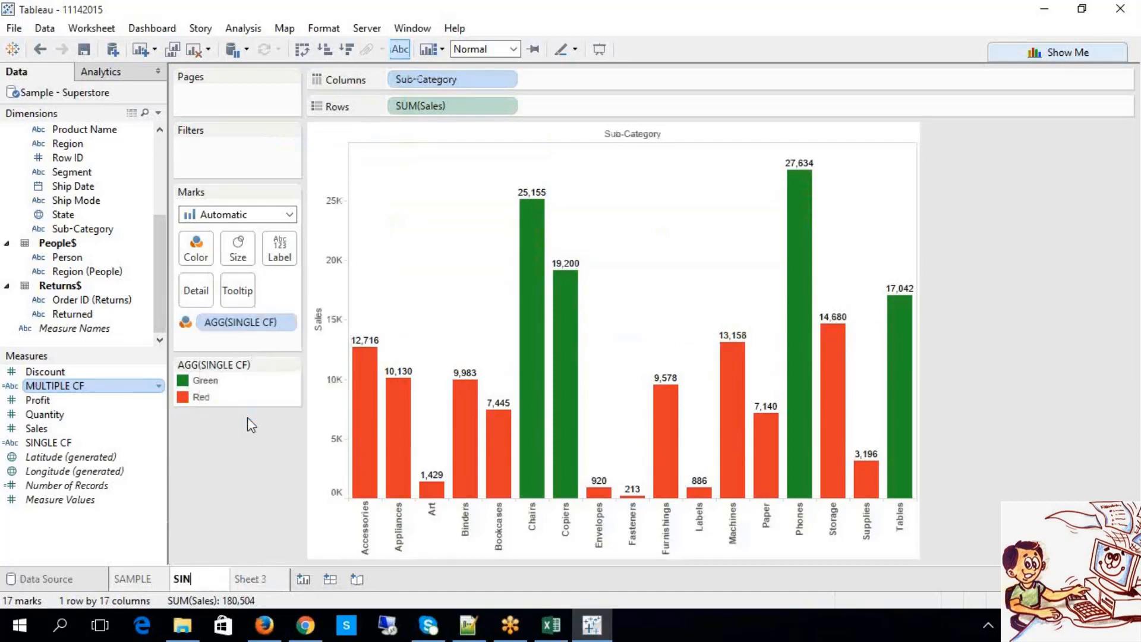
{"action": "type", "text": "GLE CF"}
{"action": "key", "text": "Return"}
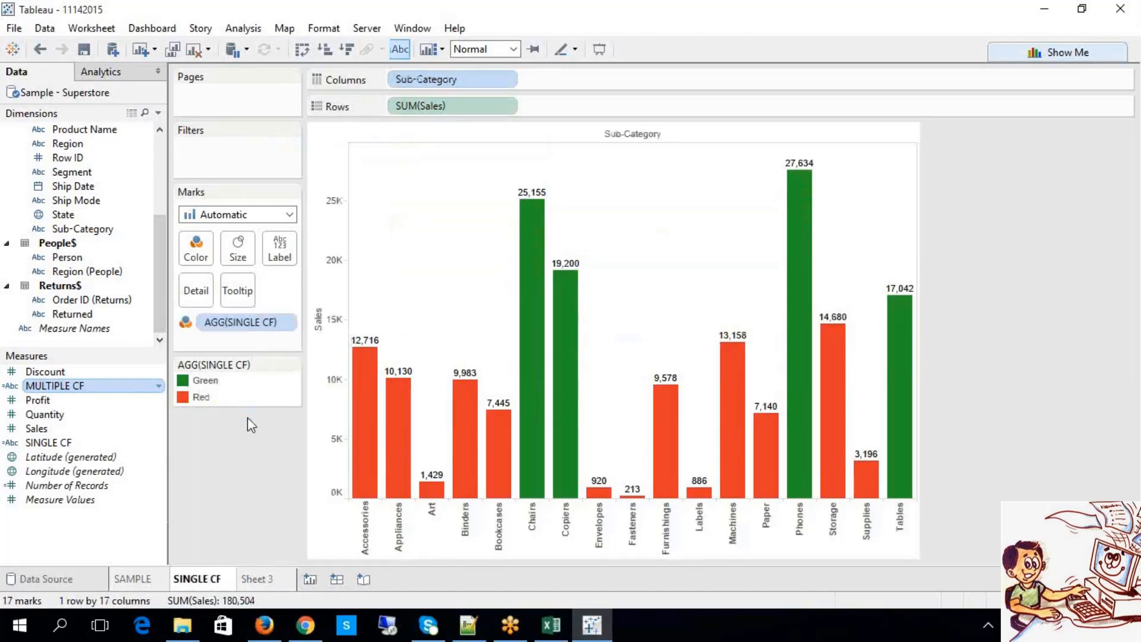
Step: Rename Sheet 3 as MULTIPLE CF
{"action": "left_click", "coordinate": [275, 583]}
{"action": "right_click", "coordinate": [274, 578]}
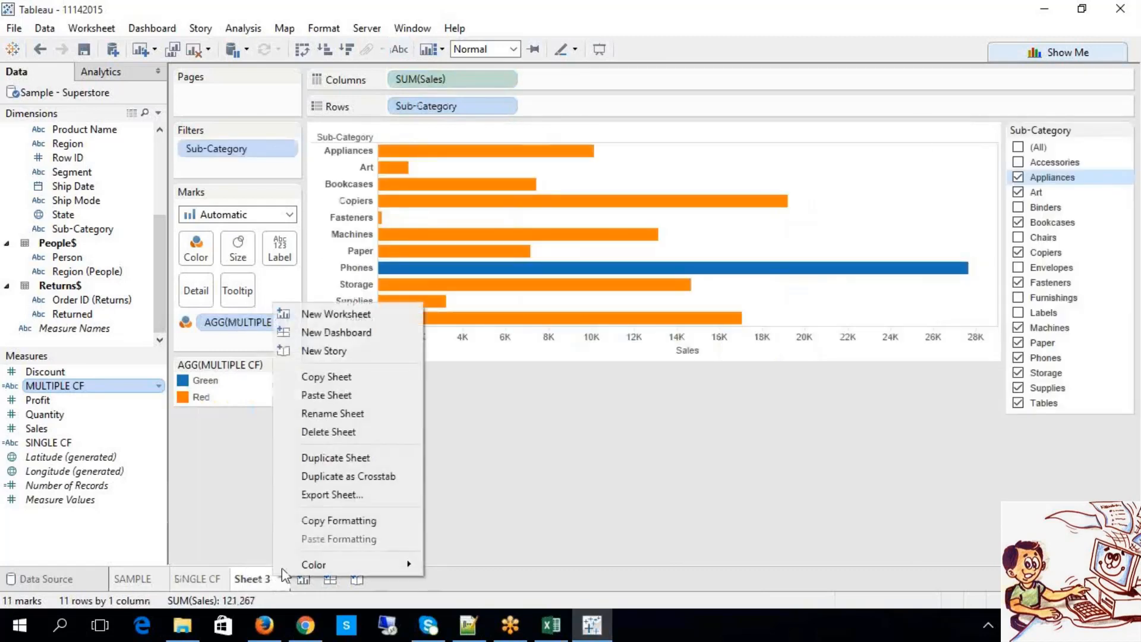
{"action": "left_click", "coordinate": [319, 419]}
{"action": "type", "text": "M"}
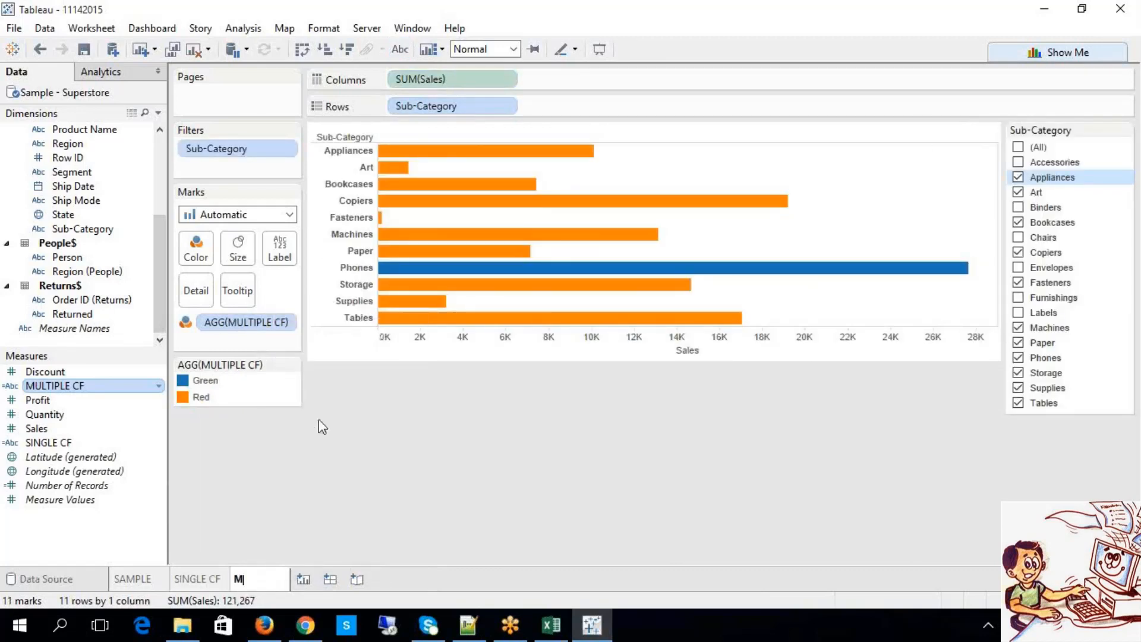
{"action": "type", "text": "ULTIPLE CF"}
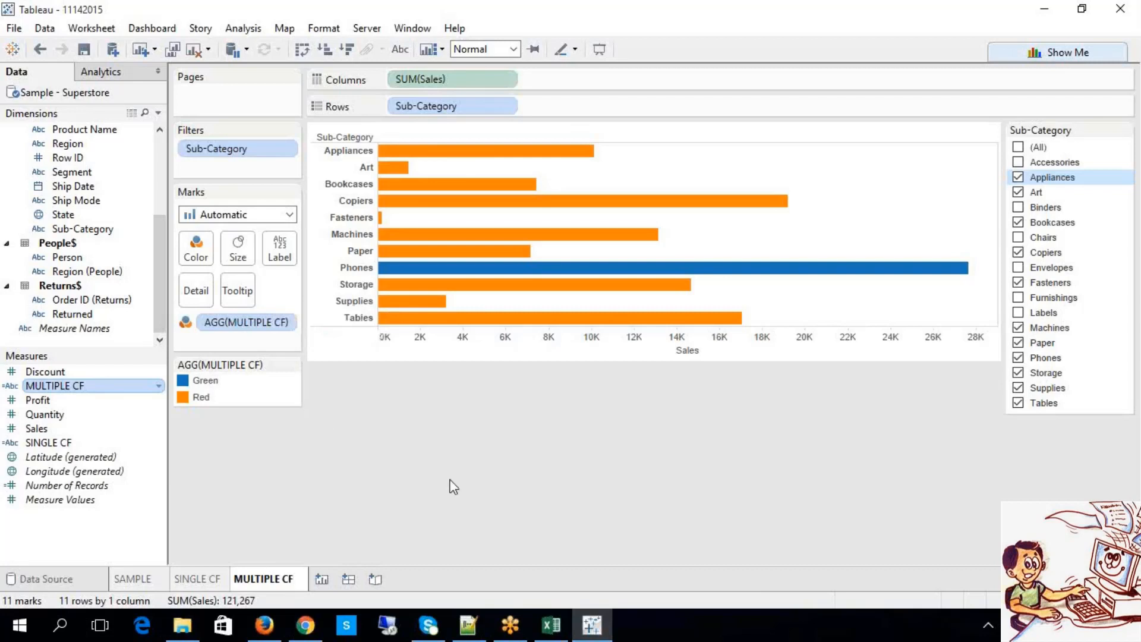
{"action": "key", "text": "Return"}
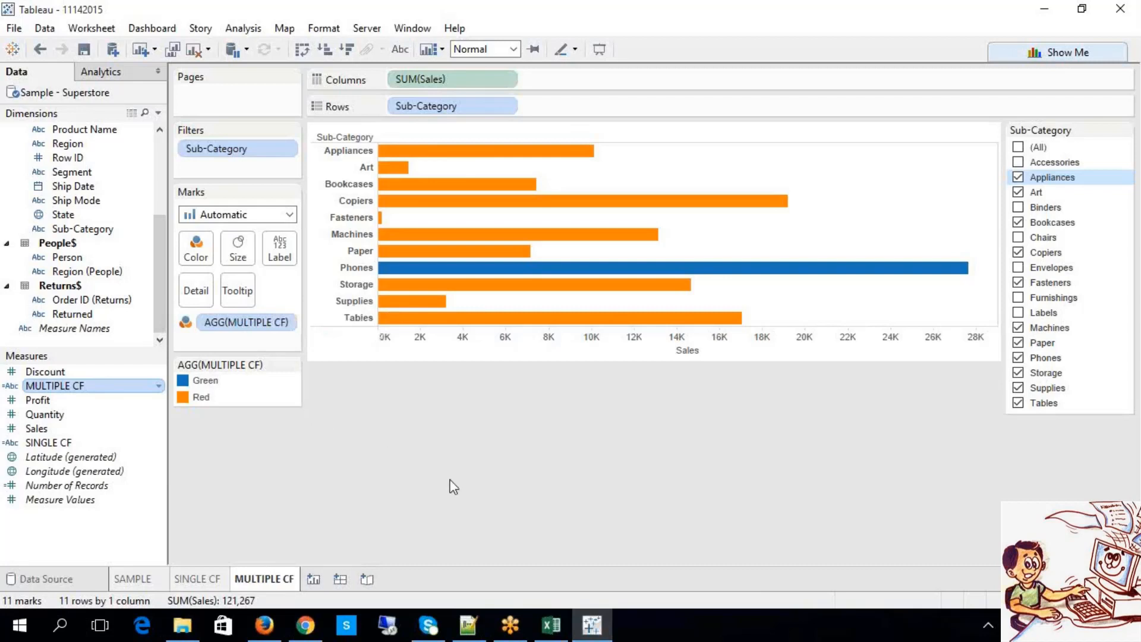
Step: Add a new worksheet after MULTIPLE CF and name it DYNAMIC CF
{"action": "left_click", "coordinate": [312, 583]}
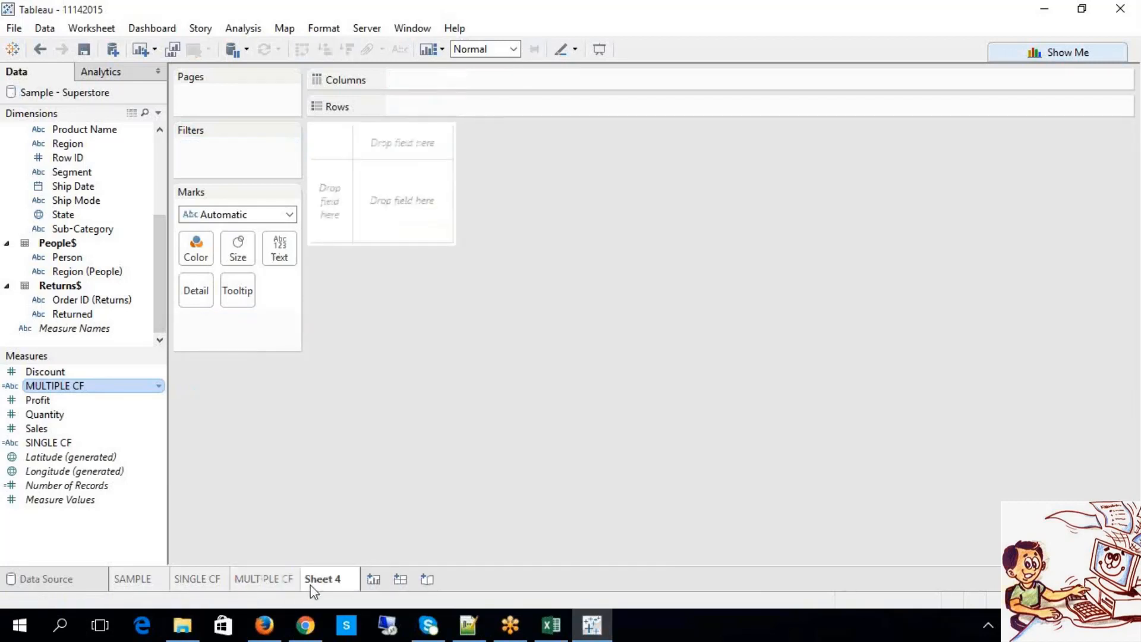
{"action": "right_click", "coordinate": [313, 589]}
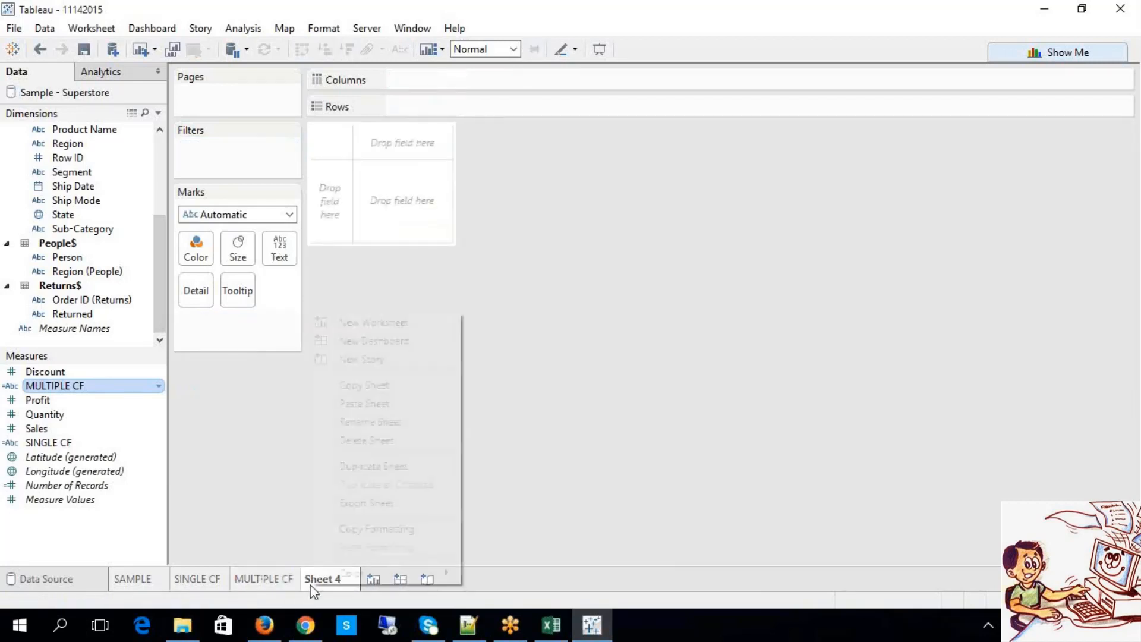
{"action": "left_click", "coordinate": [358, 423]}
{"action": "type", "text": "DYNAM"}
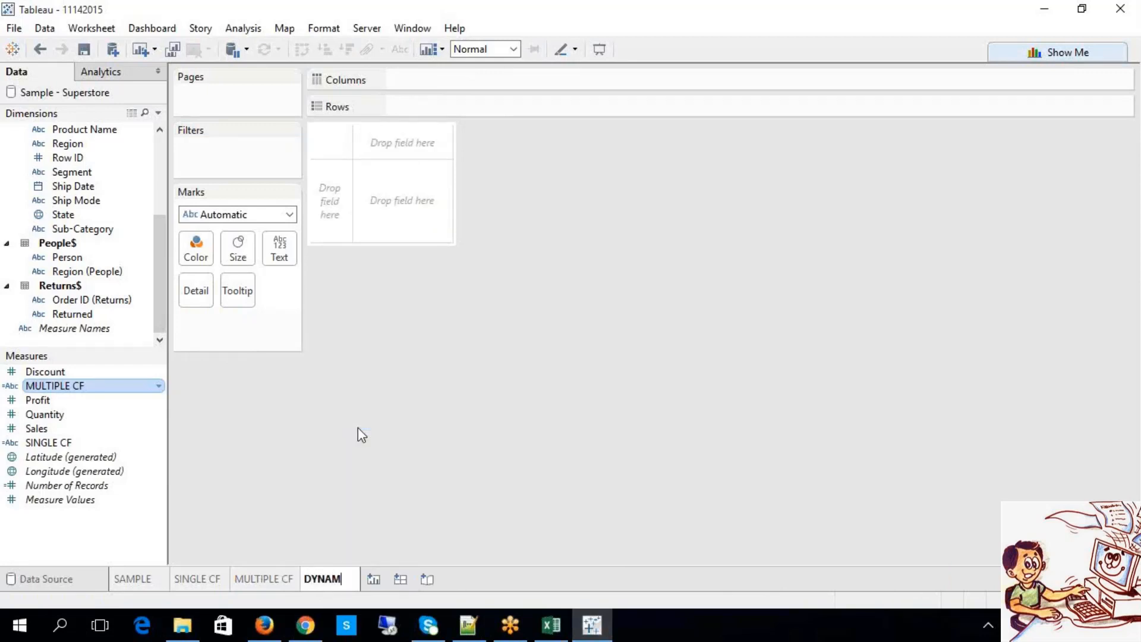
{"action": "type", "text": "IC CF"}
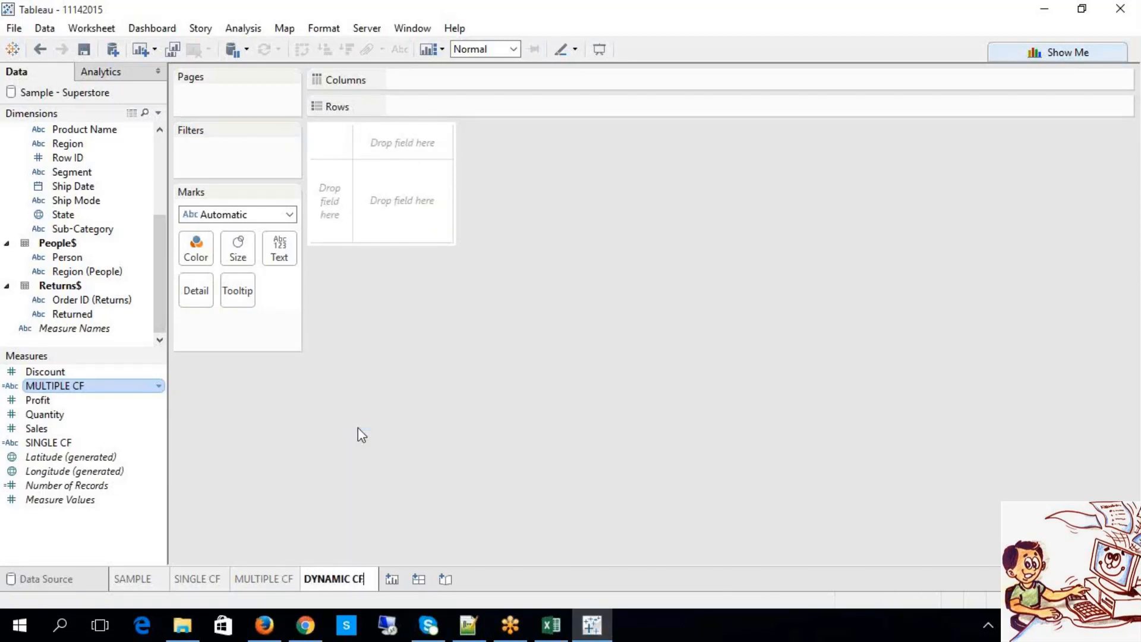
{"action": "key", "text": "Return"}
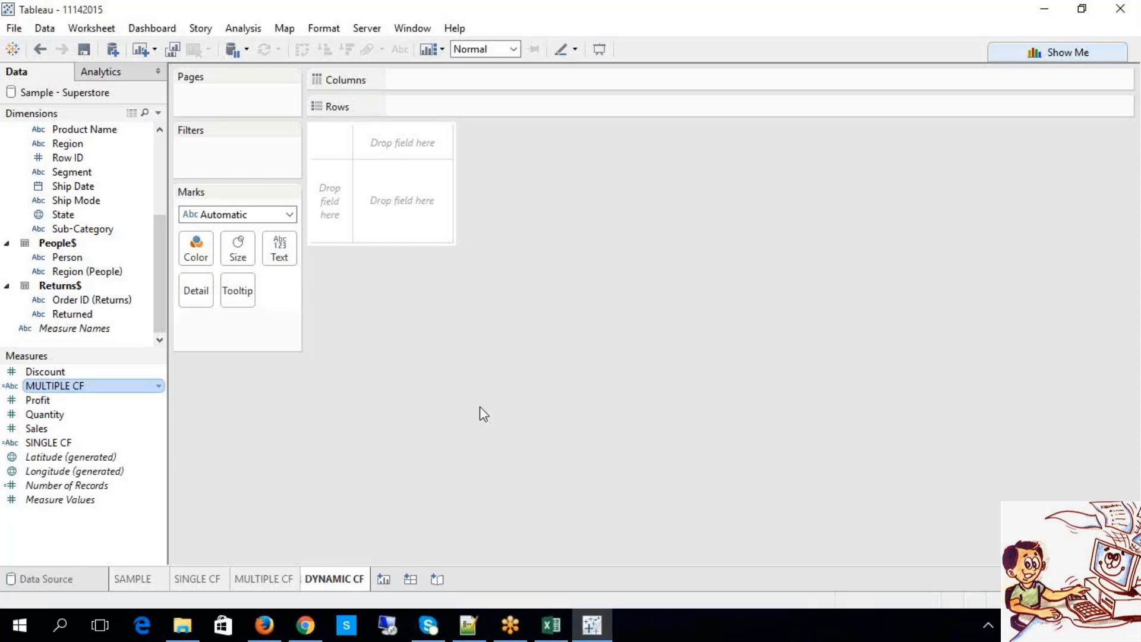
{"action": "right_click", "coordinate": [94, 537]}
{"action": "left_click", "coordinate": [177, 352]}
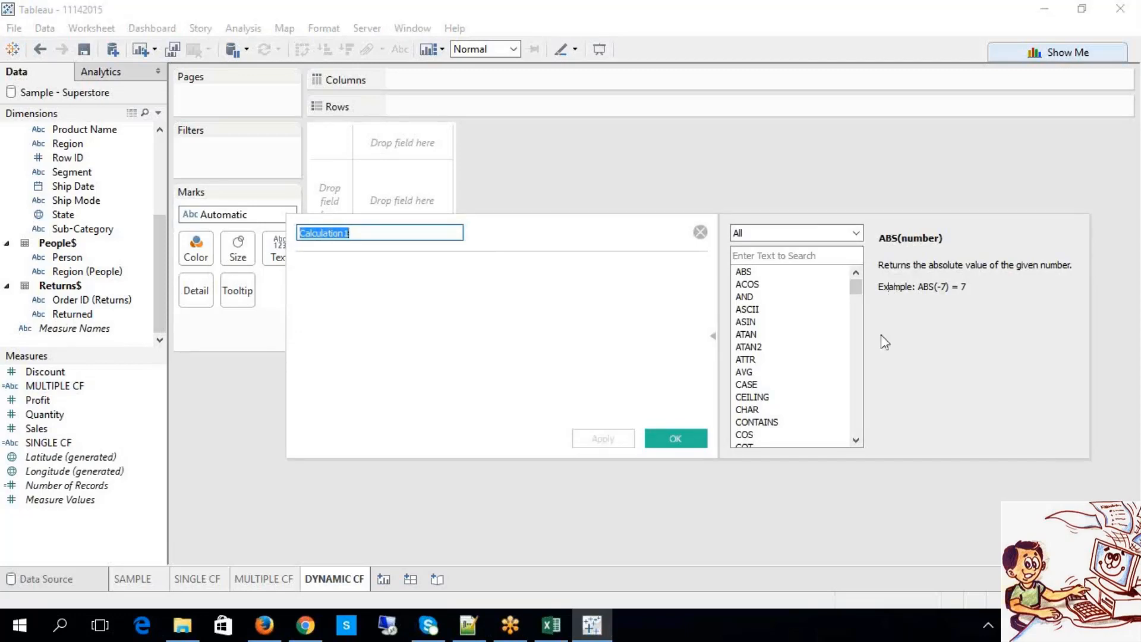
{"action": "left_click", "coordinate": [701, 233]}
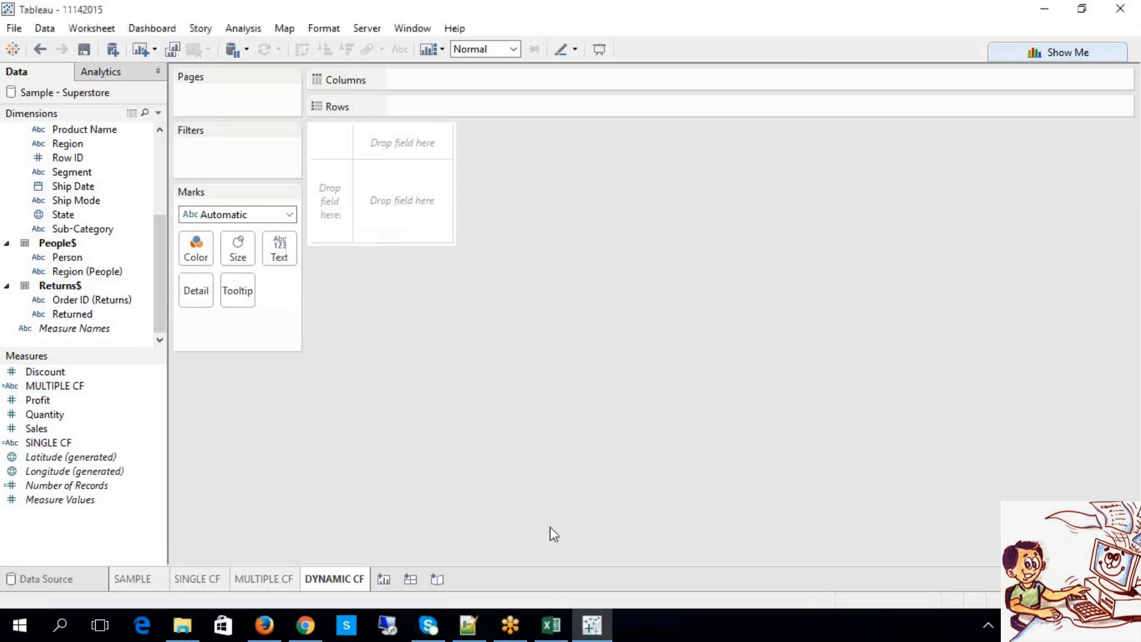
Step: Switch to the Excel notes and review how Dynamic Conditional Formatting uses a parameter to convert static values into dynamic ones
{"action": "left_click", "coordinate": [551, 625]}
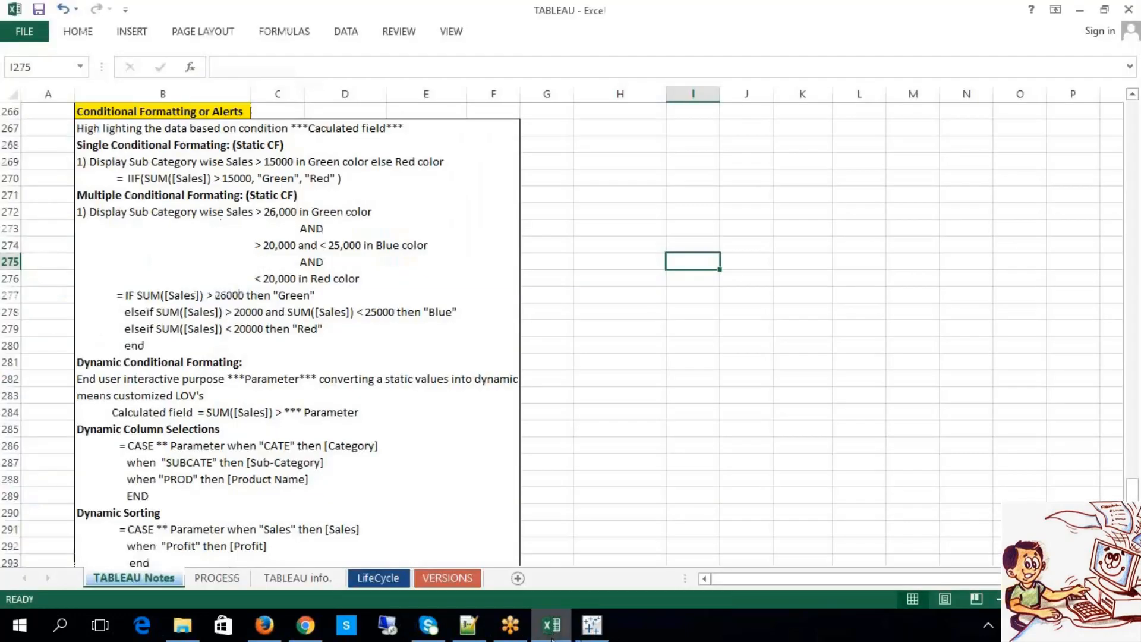
{"action": "double_click", "coordinate": [265, 374]}
{"action": "left_click_drag", "start_coordinate": [245, 379], "coordinate": [517, 393]}
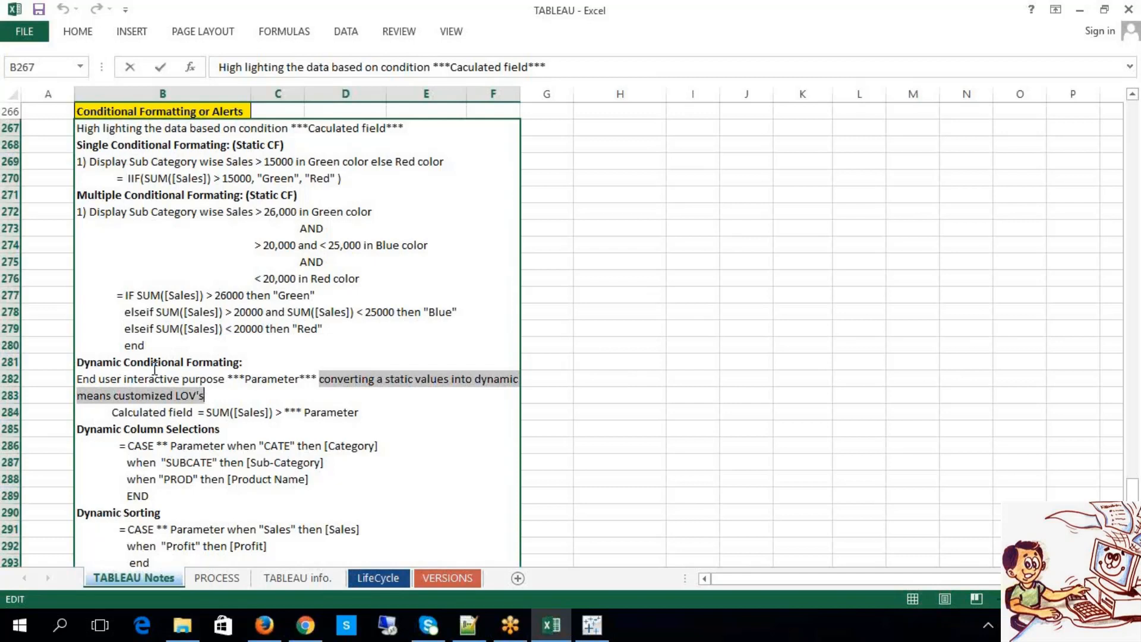
{"action": "left_click_drag", "start_coordinate": [224, 379], "coordinate": [71, 387]}
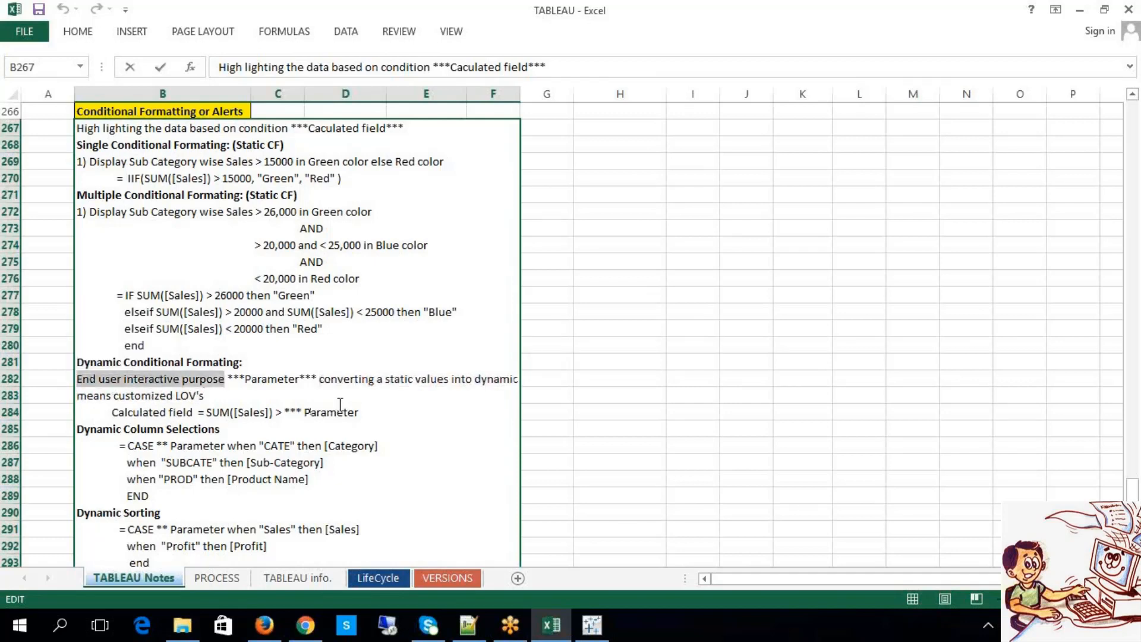
{"action": "left_click_drag", "start_coordinate": [301, 381], "coordinate": [244, 381]}
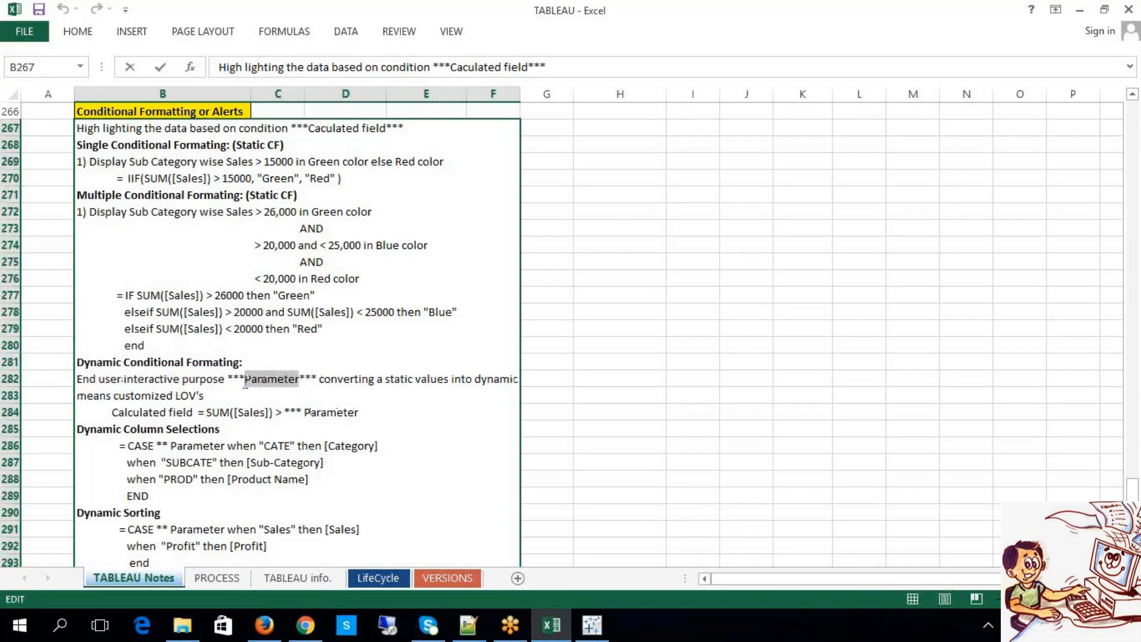
{"action": "left_click_drag", "start_coordinate": [186, 412], "coordinate": [111, 413]}
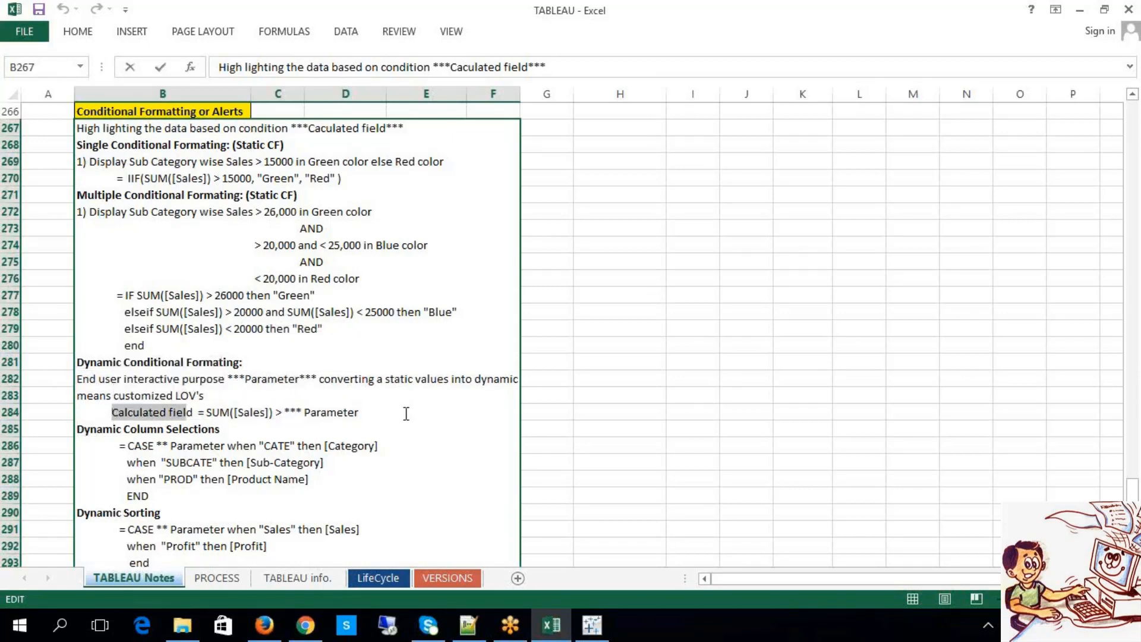
{"action": "key", "text": "Left"}
{"action": "left_click_drag", "start_coordinate": [319, 378], "coordinate": [486, 385]}
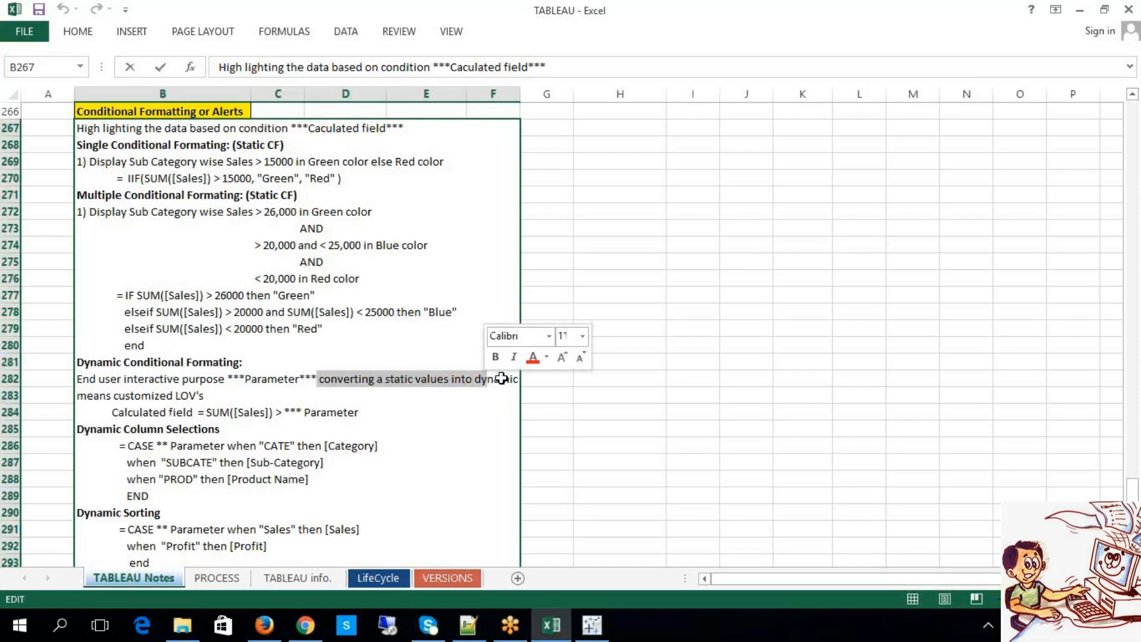
{"action": "left_click", "coordinate": [641, 359]}
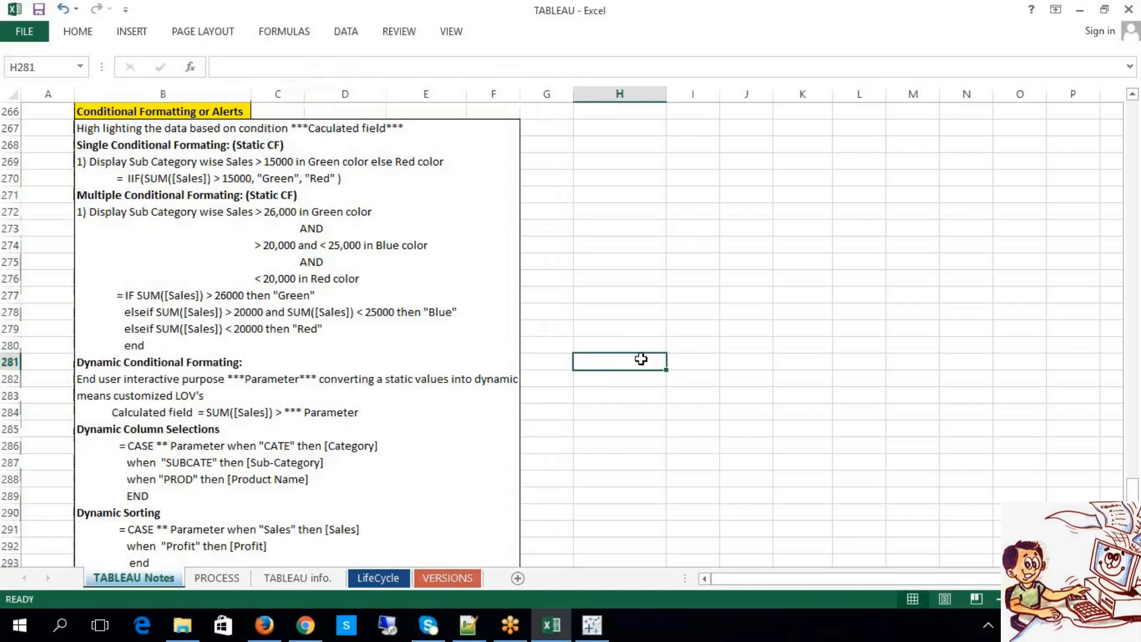
{"action": "left_click", "coordinate": [774, 342]}
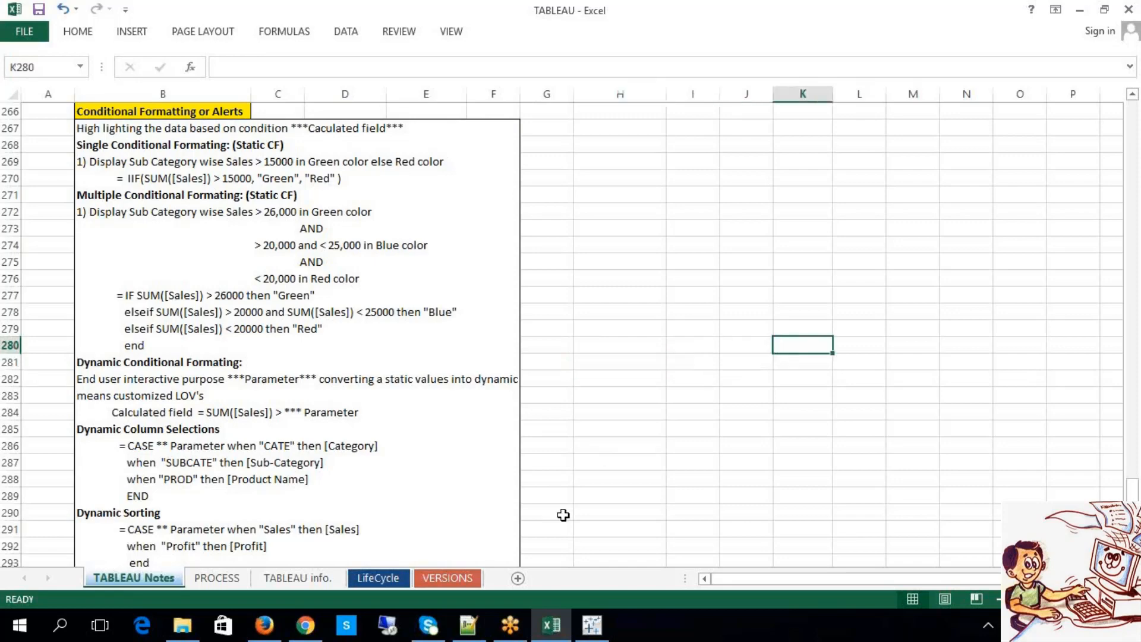
Step: Switch back to Tableau and start creating a parameter named DYNAMIC CF 1
{"action": "left_click", "coordinate": [592, 625]}
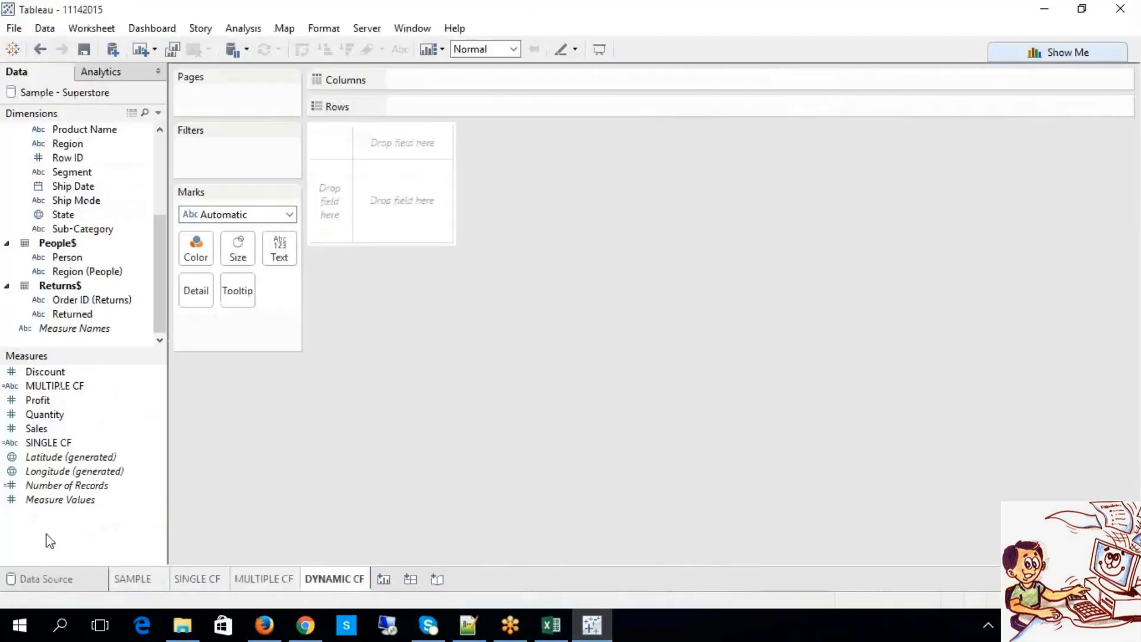
{"action": "right_click", "coordinate": [48, 539]}
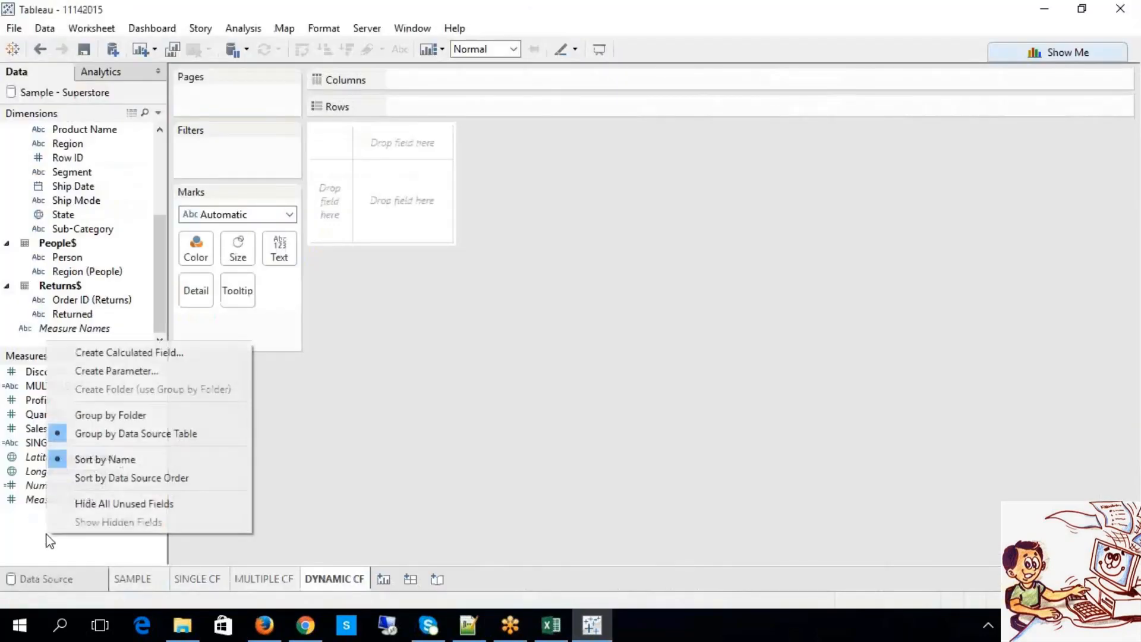
{"action": "left_click", "coordinate": [138, 378]}
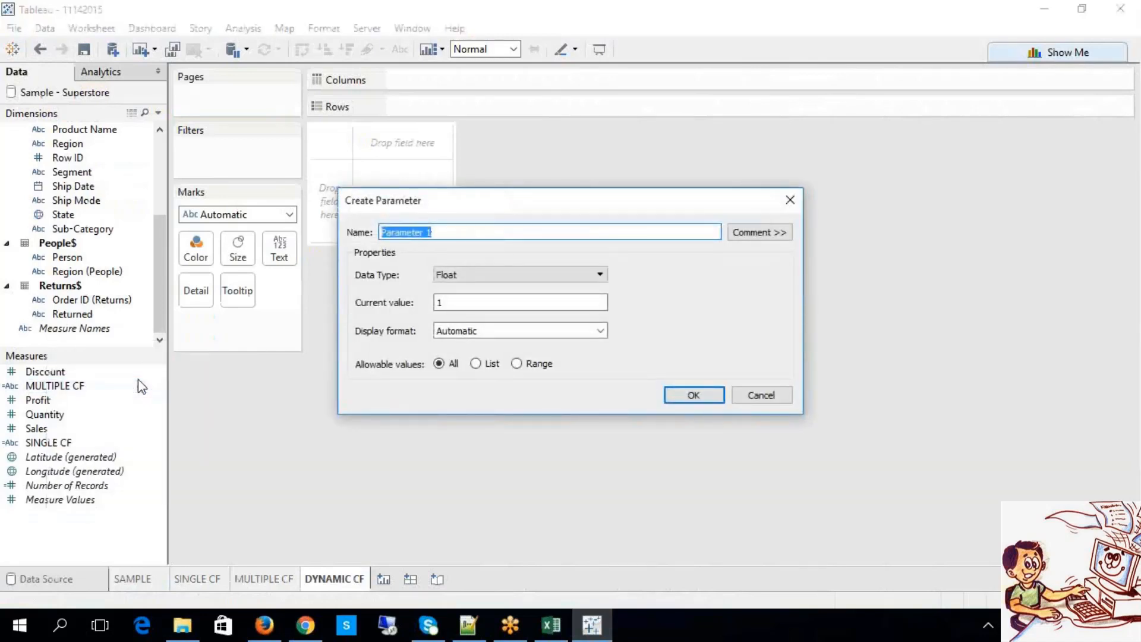
{"action": "type", "text": "DYNA"}
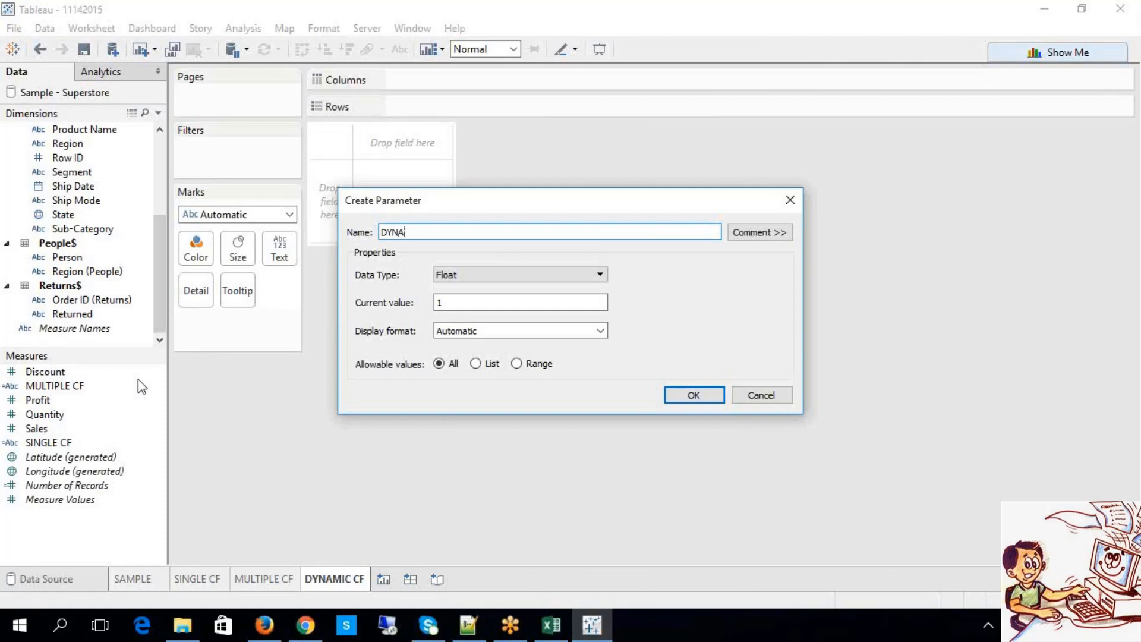
{"action": "type", "text": "MIC CF 1"}
Step: Try String as the parameter's data type, and set it back to Float
{"action": "left_click", "coordinate": [546, 274]}
{"action": "left_click", "coordinate": [502, 317]}
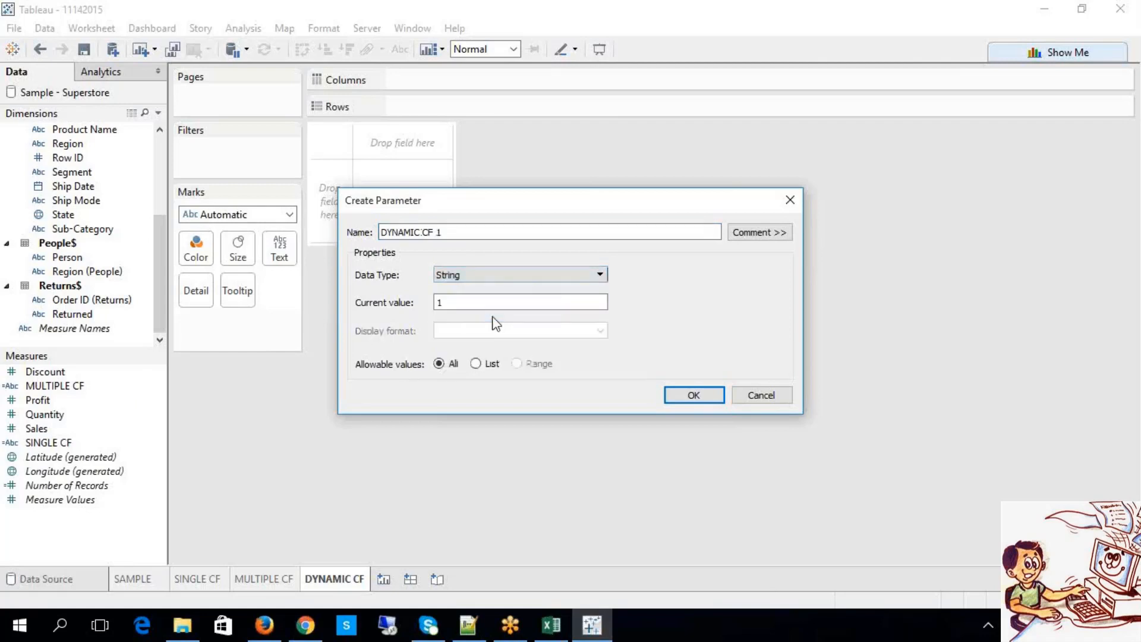
{"action": "left_click", "coordinate": [482, 276]}
{"action": "left_click", "coordinate": [474, 290]}
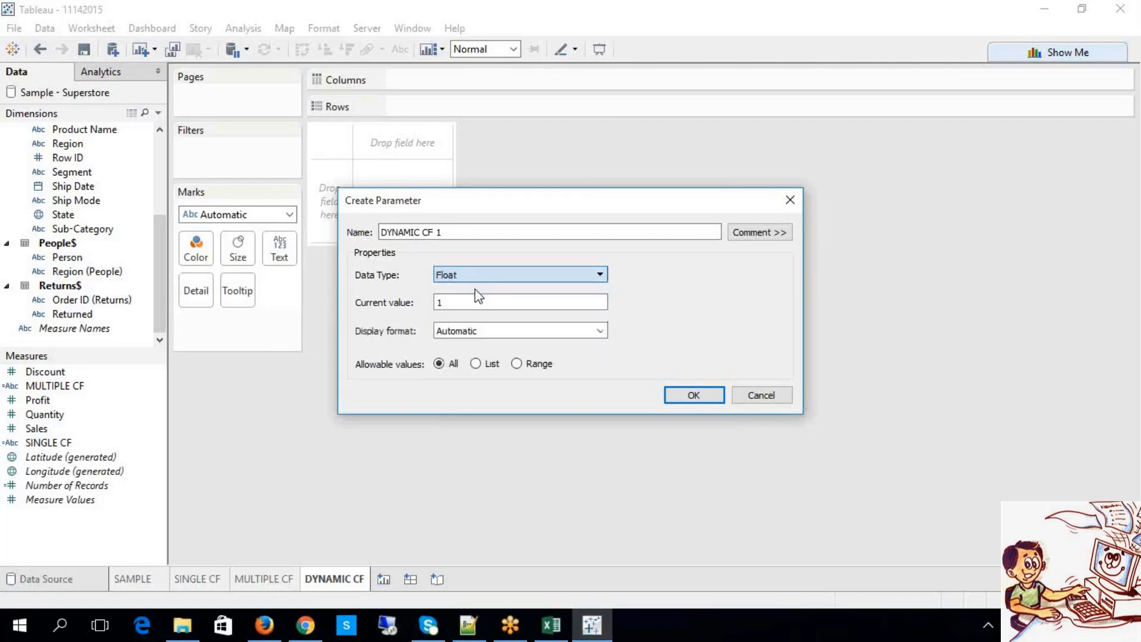
Step: Restrict the parameter's allowable values to a range with a minimum of 5,000 and a maximum of 40,000
{"action": "left_click", "coordinate": [516, 363]}
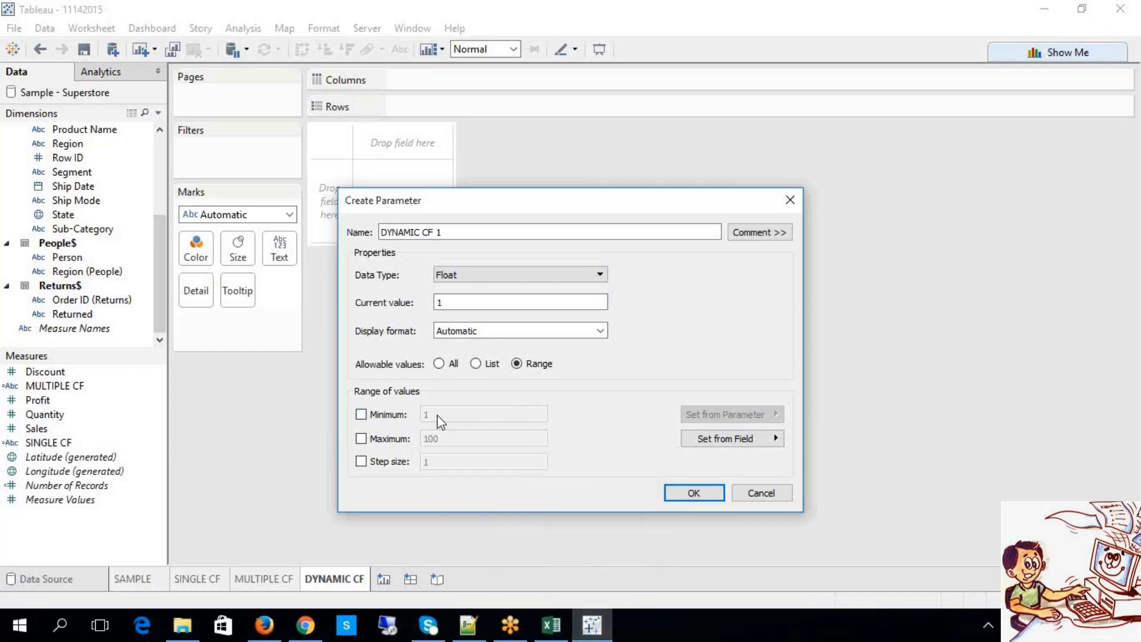
{"action": "left_click", "coordinate": [360, 414]}
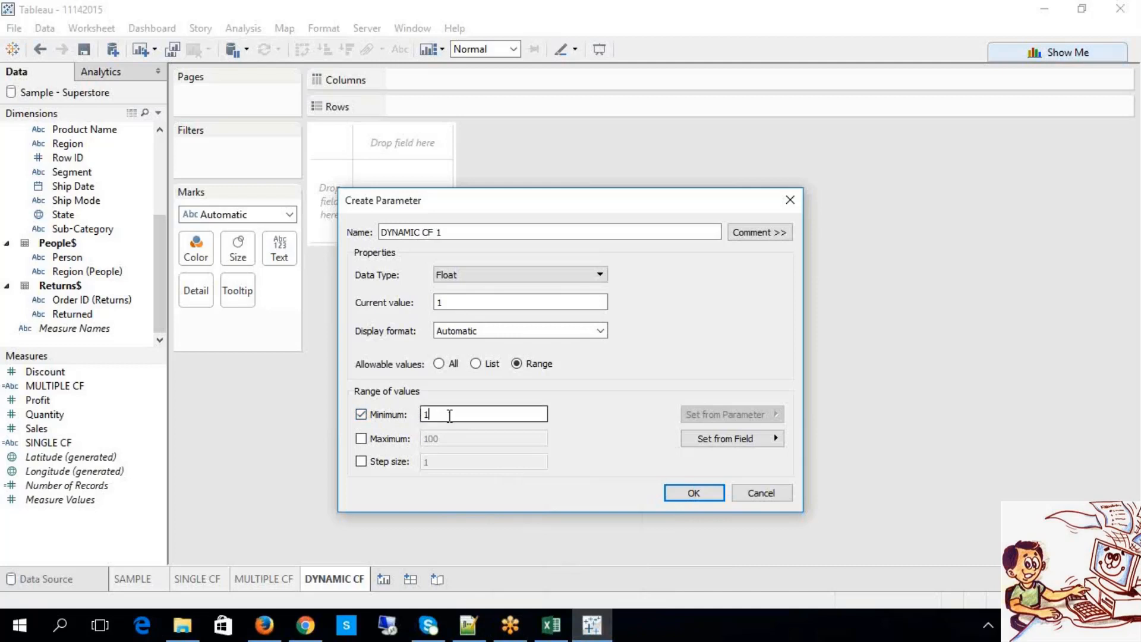
{"action": "type", "text": "50000"}
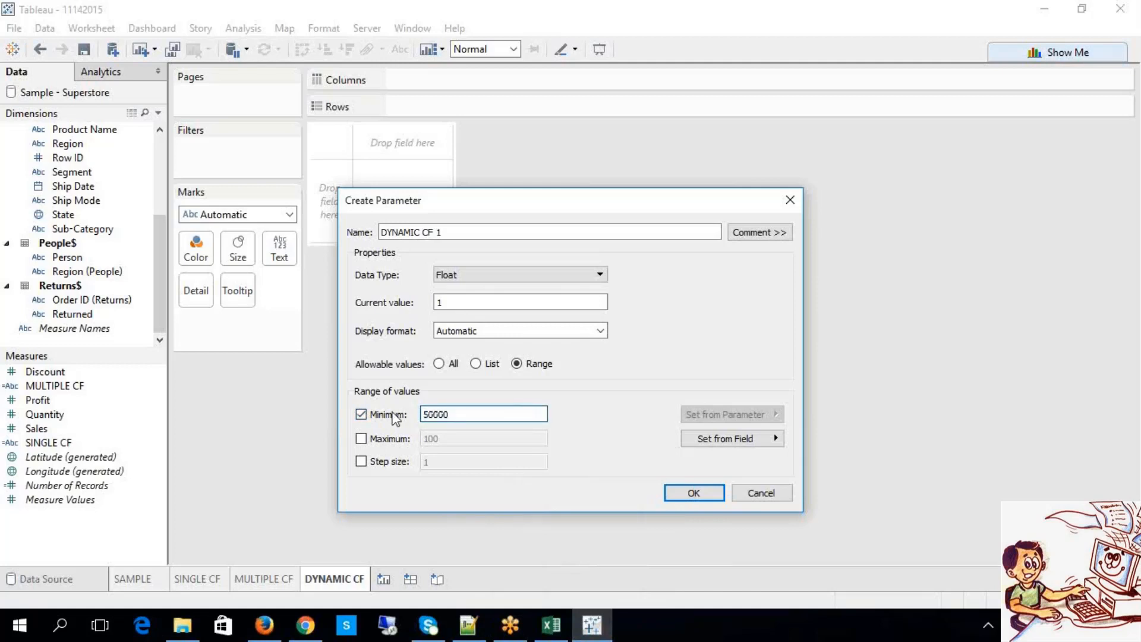
{"action": "key", "text": "BackSpace"}
{"action": "left_click", "coordinate": [361, 439]}
{"action": "left_click_drag", "start_coordinate": [447, 439], "coordinate": [404, 449]}
{"action": "type", "text": "40000"}
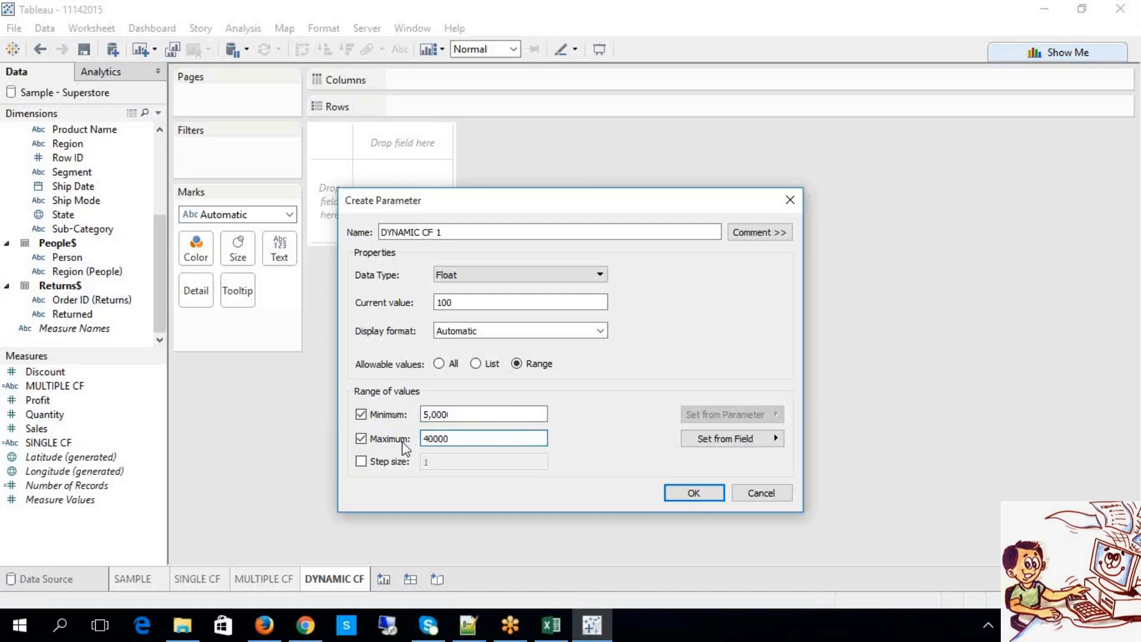
Step: Set the parameter's step size to 4,000 and create the parameter
{"action": "left_click", "coordinate": [362, 461]}
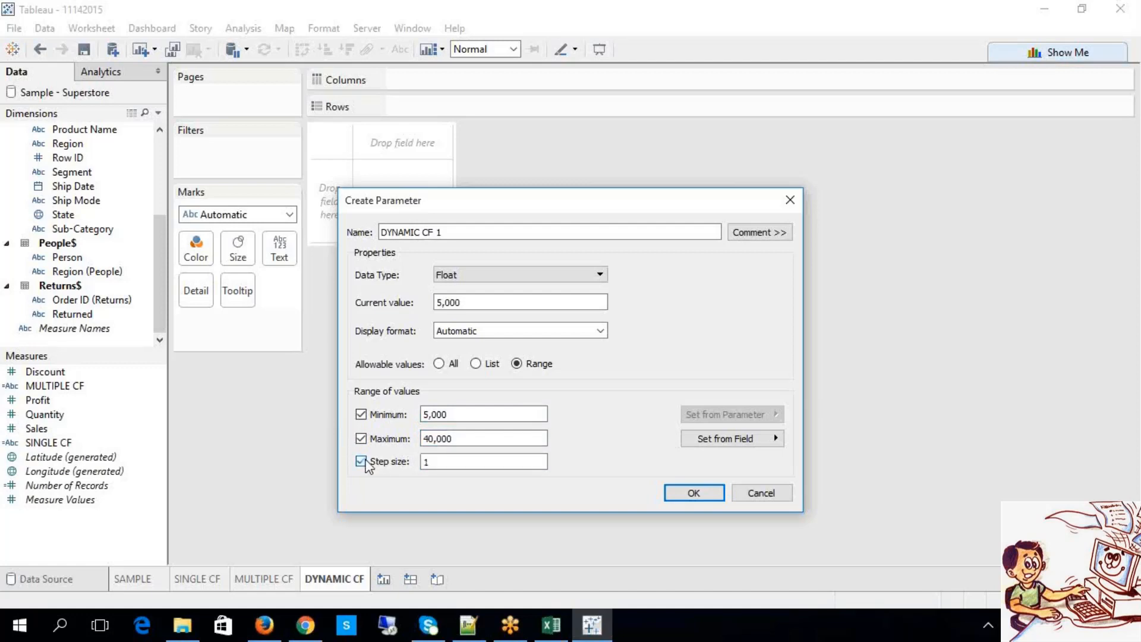
{"action": "left_click_drag", "start_coordinate": [450, 461], "coordinate": [418, 461]}
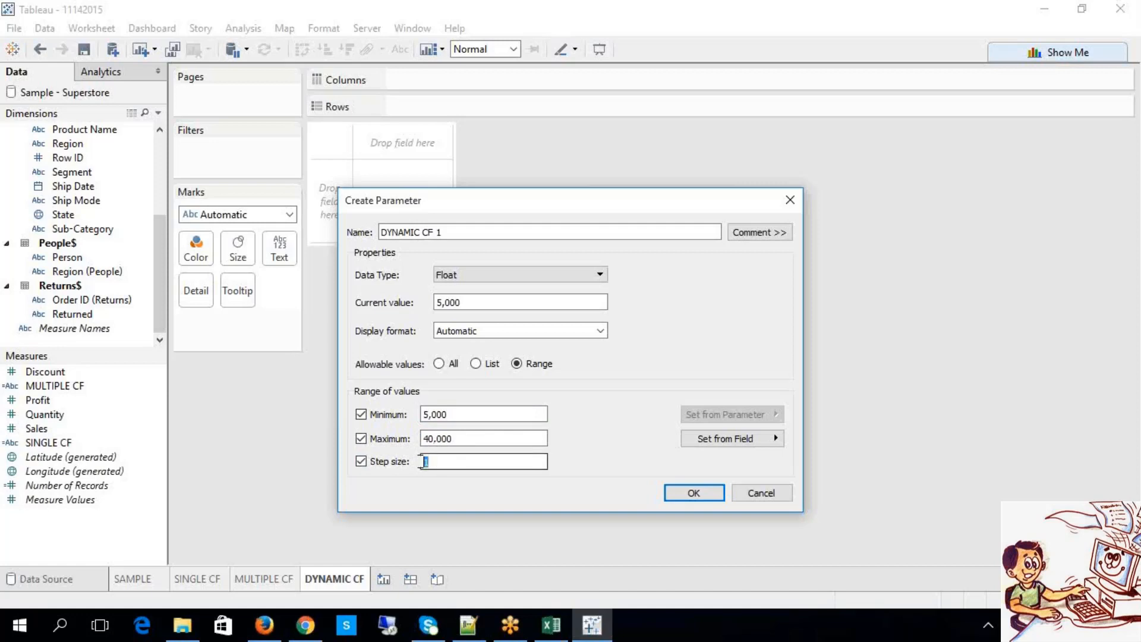
{"action": "type", "text": "4000"}
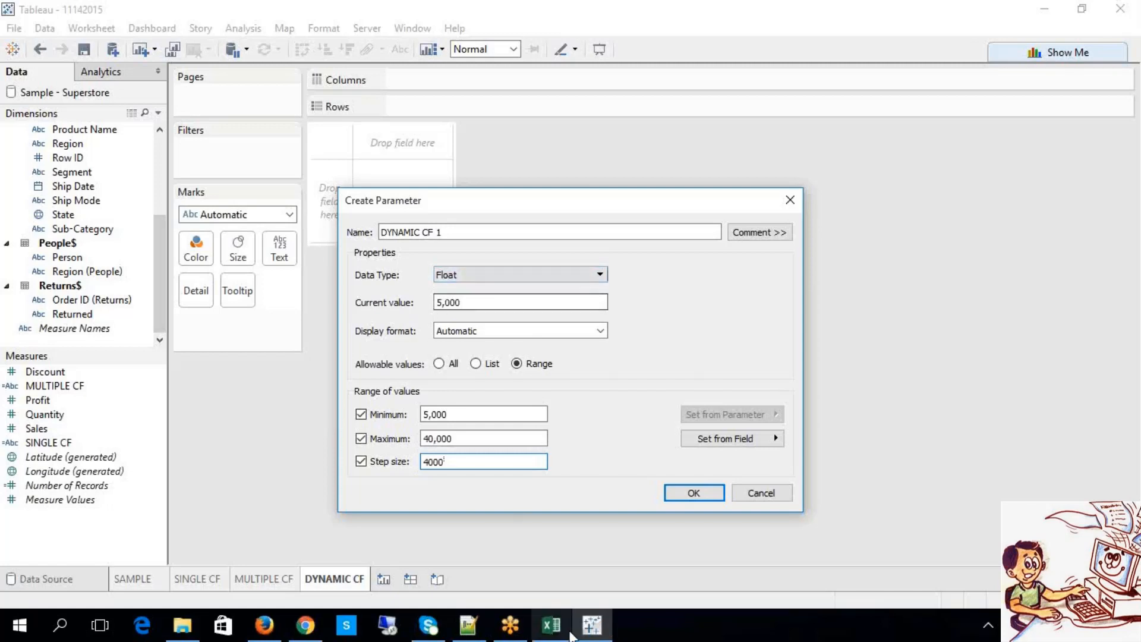
{"action": "mouse_move", "coordinate": [551, 624]}
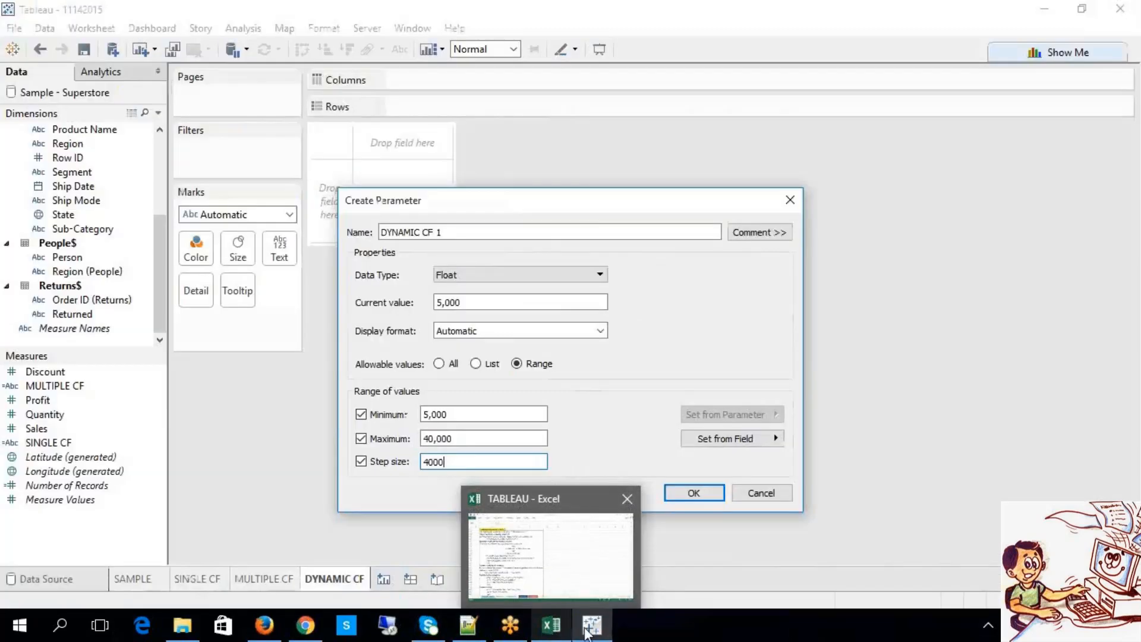
{"action": "left_click", "coordinate": [587, 634]}
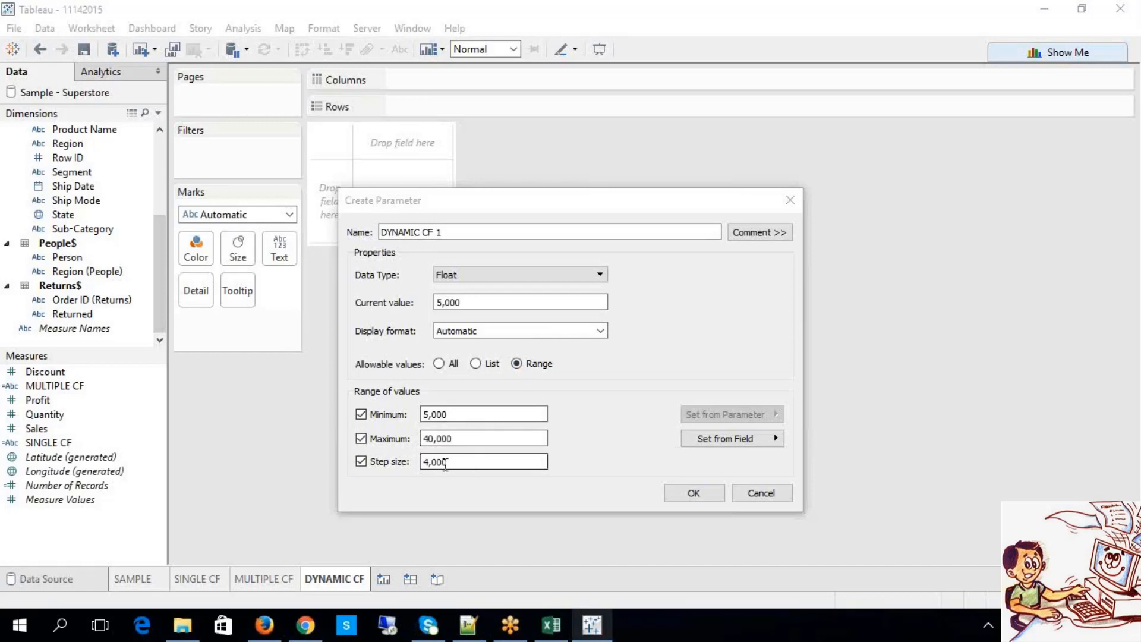
{"action": "left_click", "coordinate": [717, 493]}
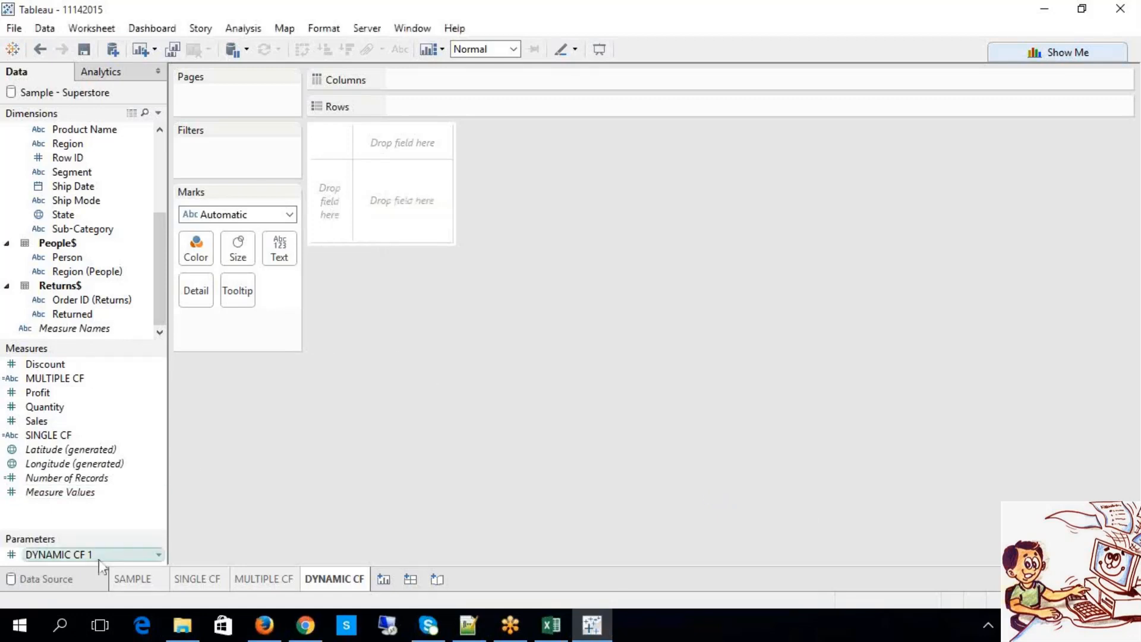
Step: Start creating a new calculated field on the DYNAMIC CF worksheet
{"action": "left_click", "coordinate": [252, 36]}
{"action": "mouse_move", "coordinate": [336, 298]}
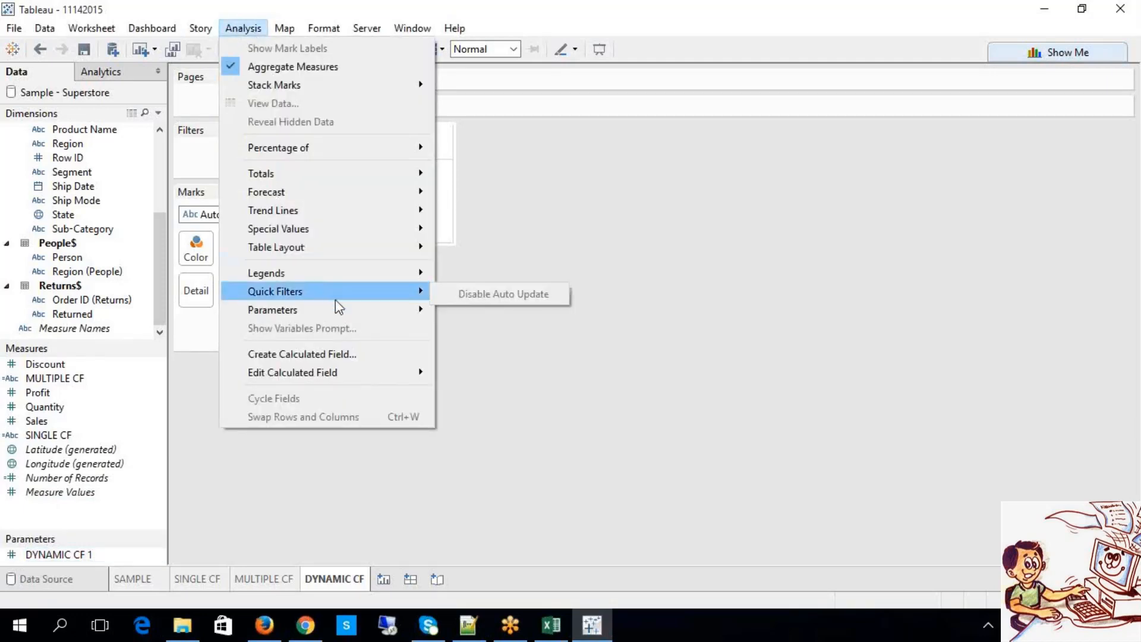
{"action": "left_click", "coordinate": [344, 354]}
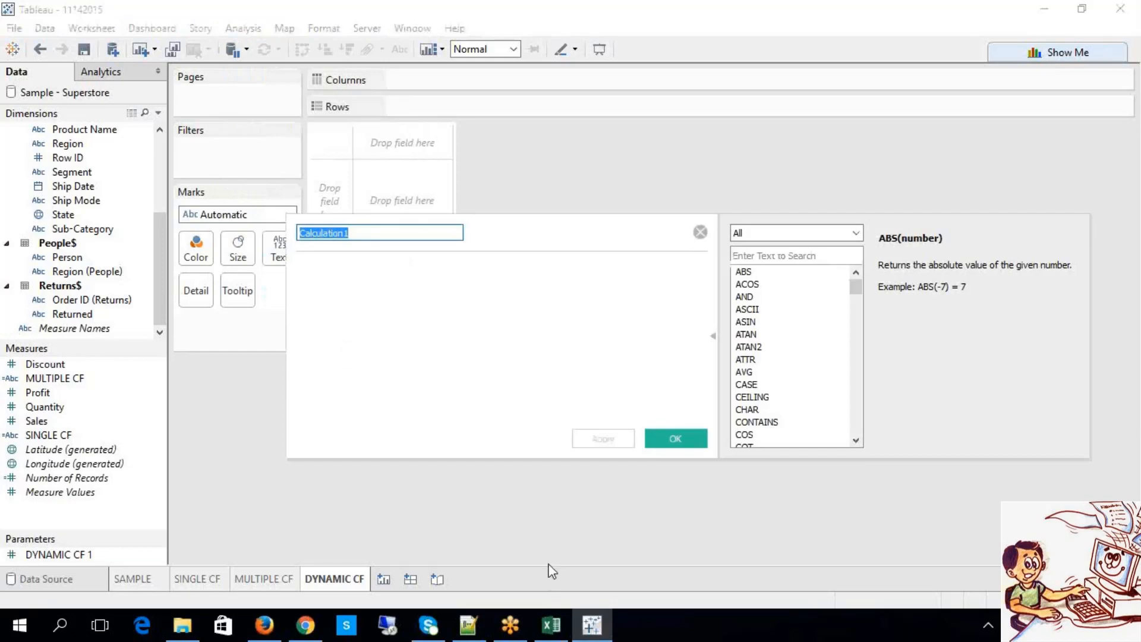
Step: Switch to the Excel notes and review the calculated field formula under Dynamic Conditional Formatting
{"action": "left_click", "coordinate": [551, 625]}
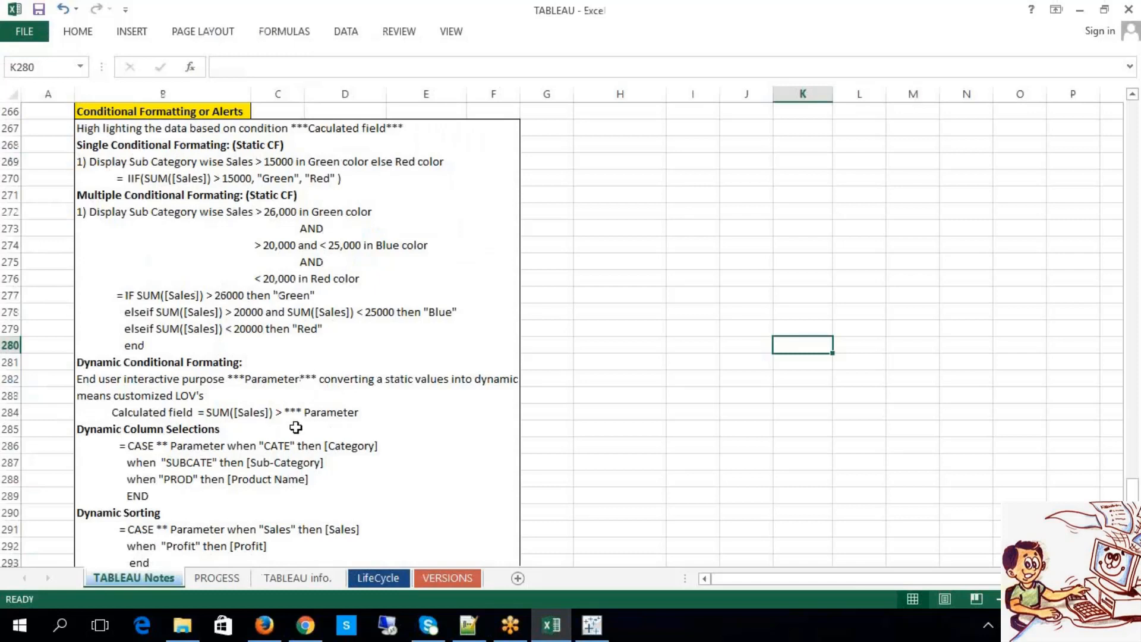
{"action": "double_click", "coordinate": [195, 411]}
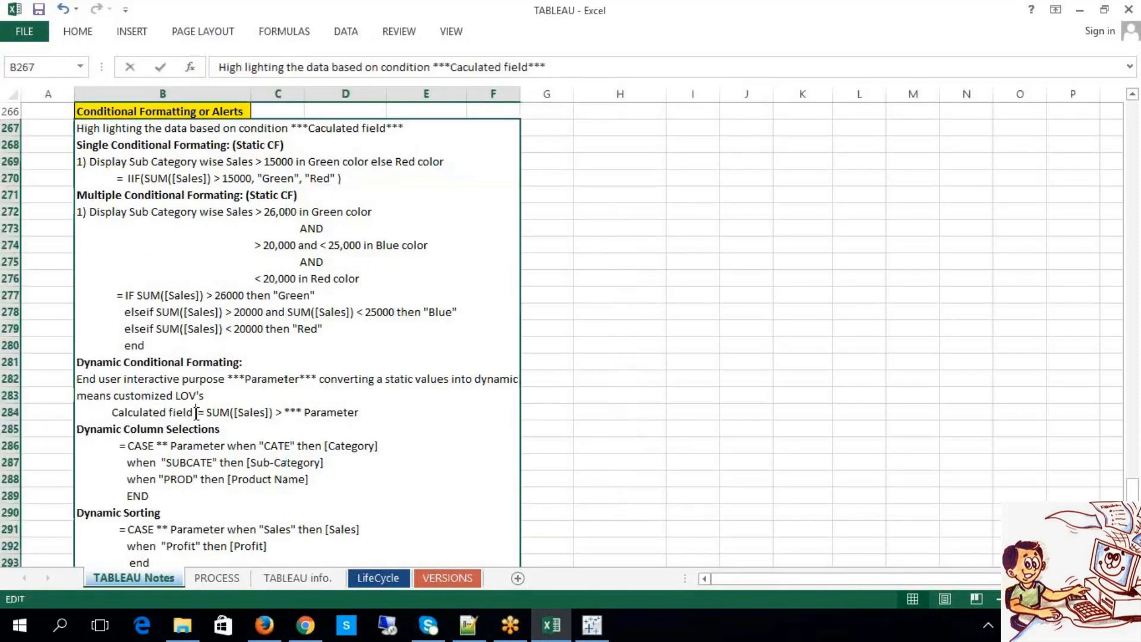
{"action": "left_click_drag", "start_coordinate": [194, 412], "coordinate": [112, 412]}
{"action": "double_click", "coordinate": [287, 381]}
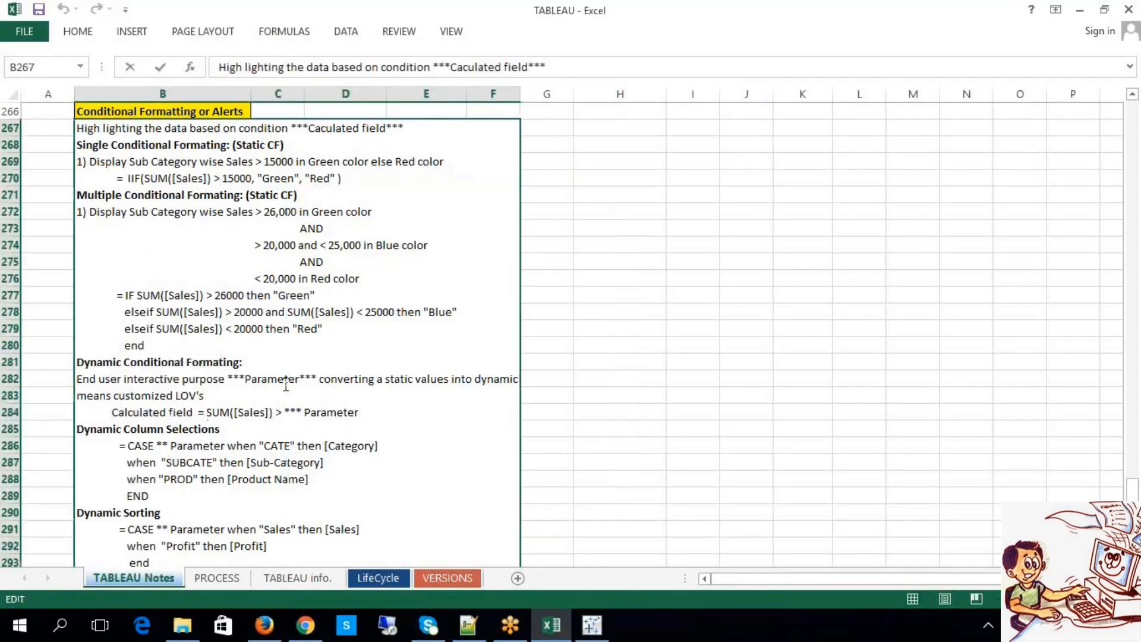
{"action": "left_click", "coordinate": [387, 624]}
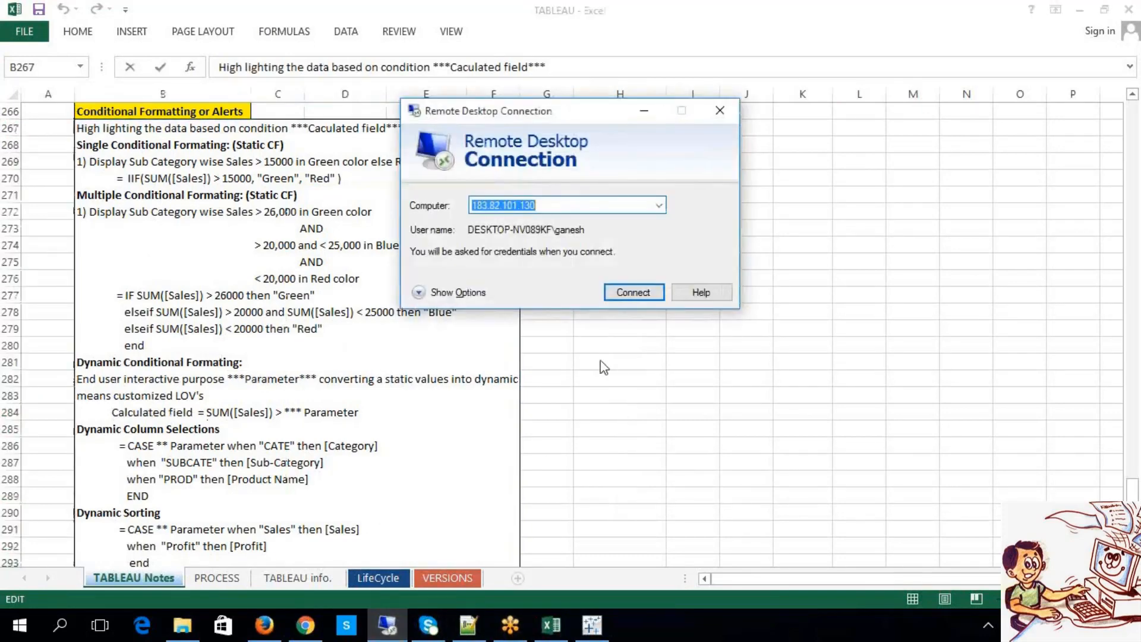
{"action": "left_click", "coordinate": [720, 110]}
Step: Switch back to Tableau and name the new calculated field DYNAMIC CF_CF
{"action": "left_click", "coordinate": [596, 627]}
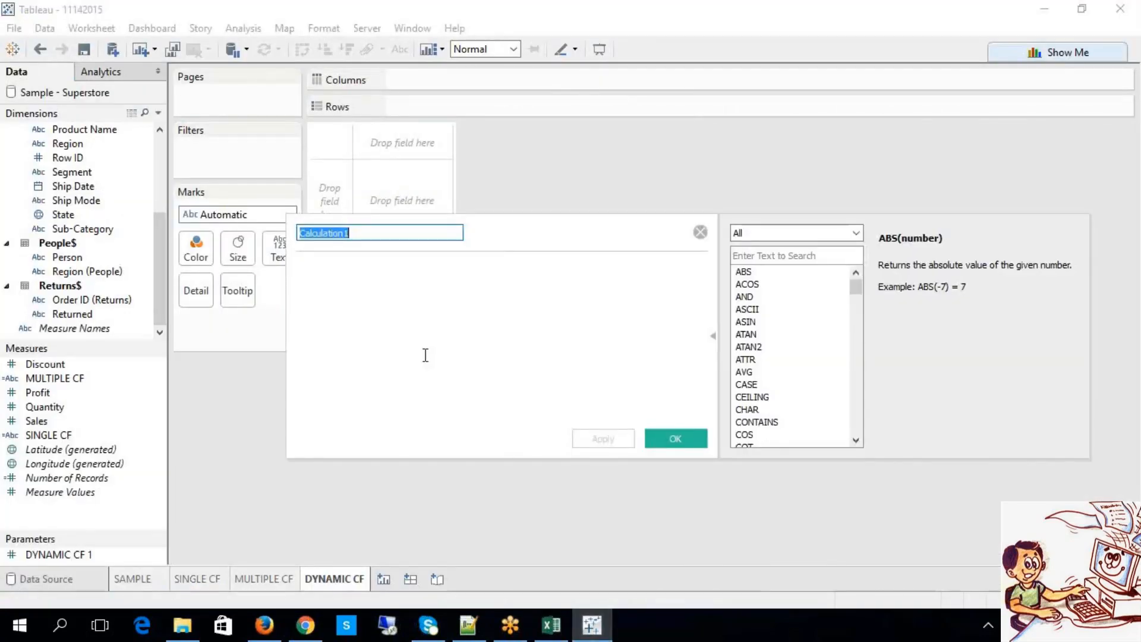
{"action": "type", "text": "BIGC 1"}
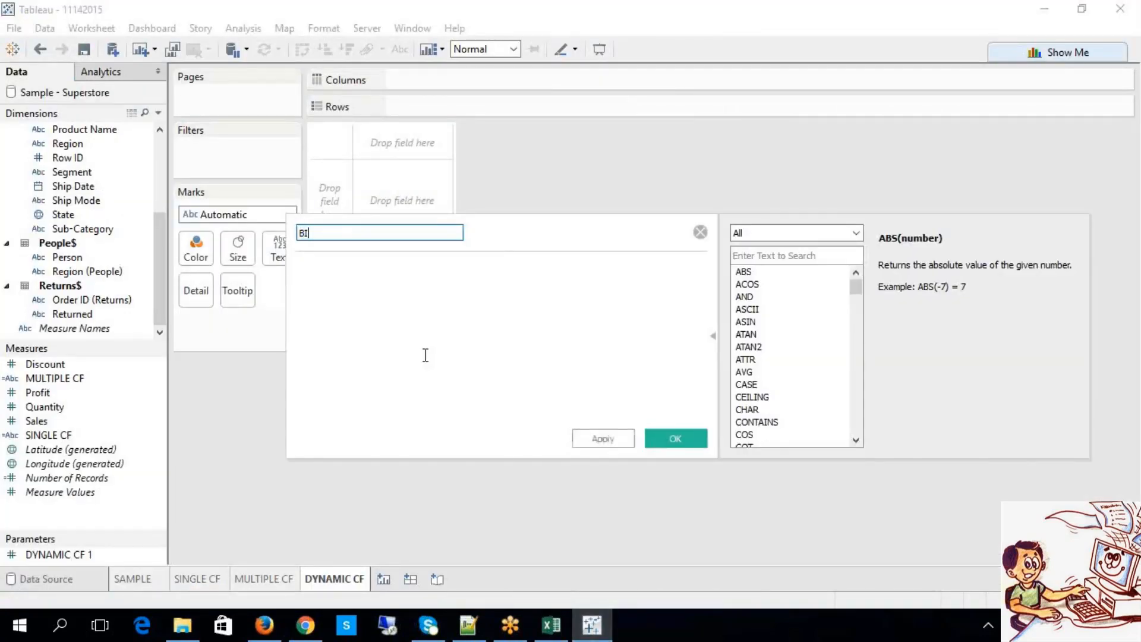
{"action": "key", "text": "BackSpace"}
{"action": "key", "text": "BackSpace"}
{"action": "key", "text": "BackSpace"}
{"action": "key", "text": "BackSpace"}
{"action": "key", "text": "BackSpace"}
{"action": "key", "text": "BackSpace"}
{"action": "type", "text": "D"}
{"action": "key", "text": "BackSpace"}
{"action": "type", "text": "DYNAMIC CF_CF"}
{"action": "left_click", "coordinate": [426, 355]}
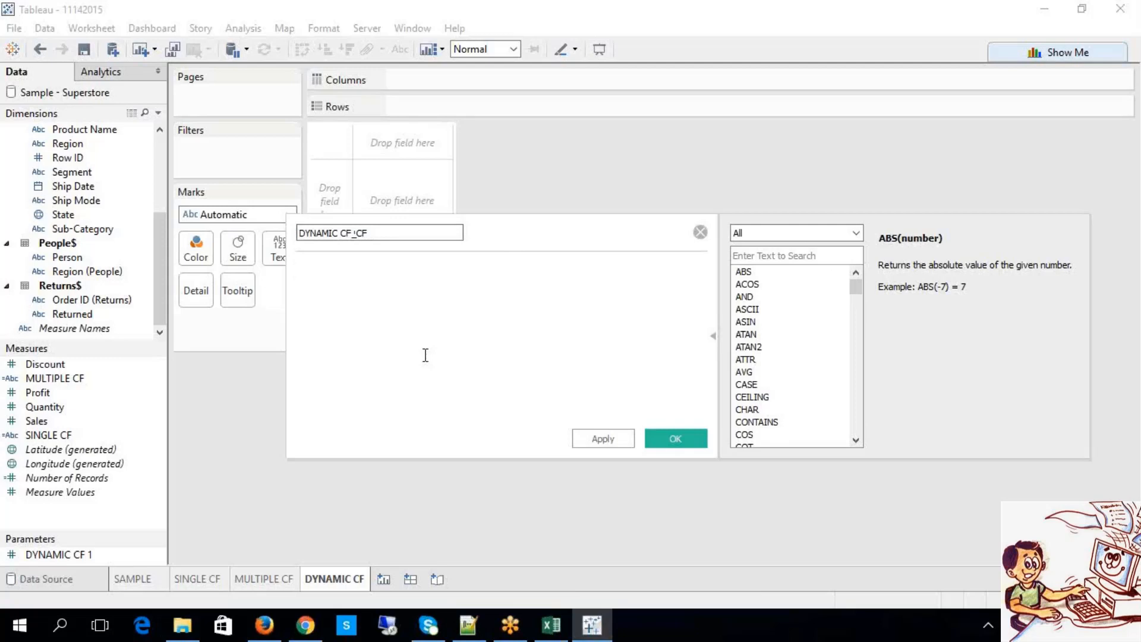
Step: Enter the formula SUM([Sales]) > [DYNAMIC CF 1] and save the calculated field
{"action": "type", "text": "sum"}
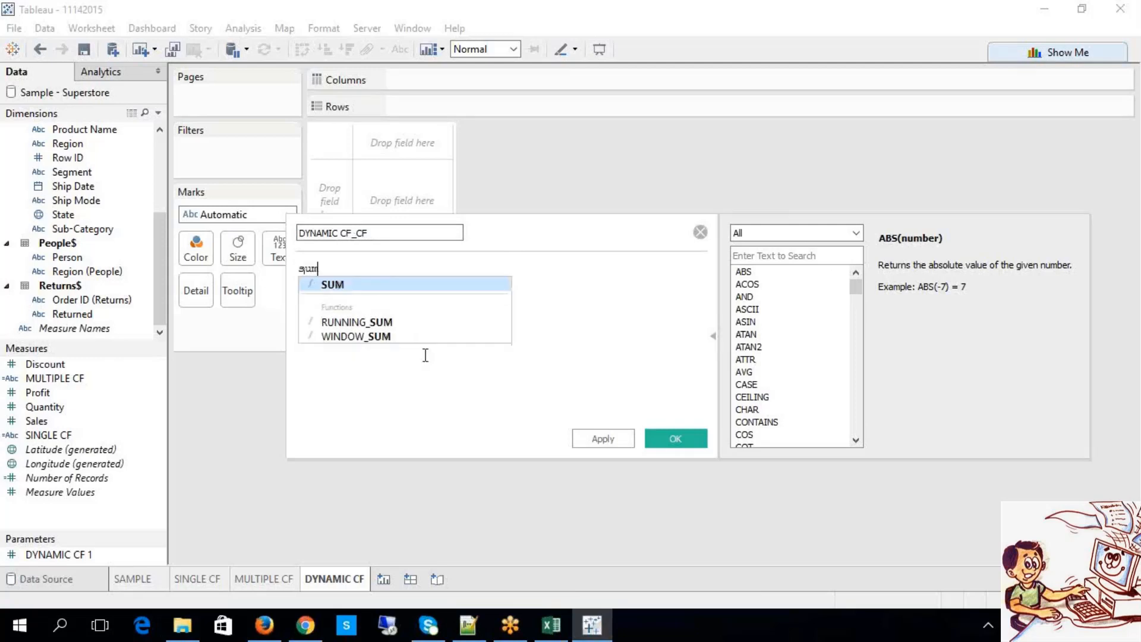
{"action": "left_click", "coordinate": [372, 284]}
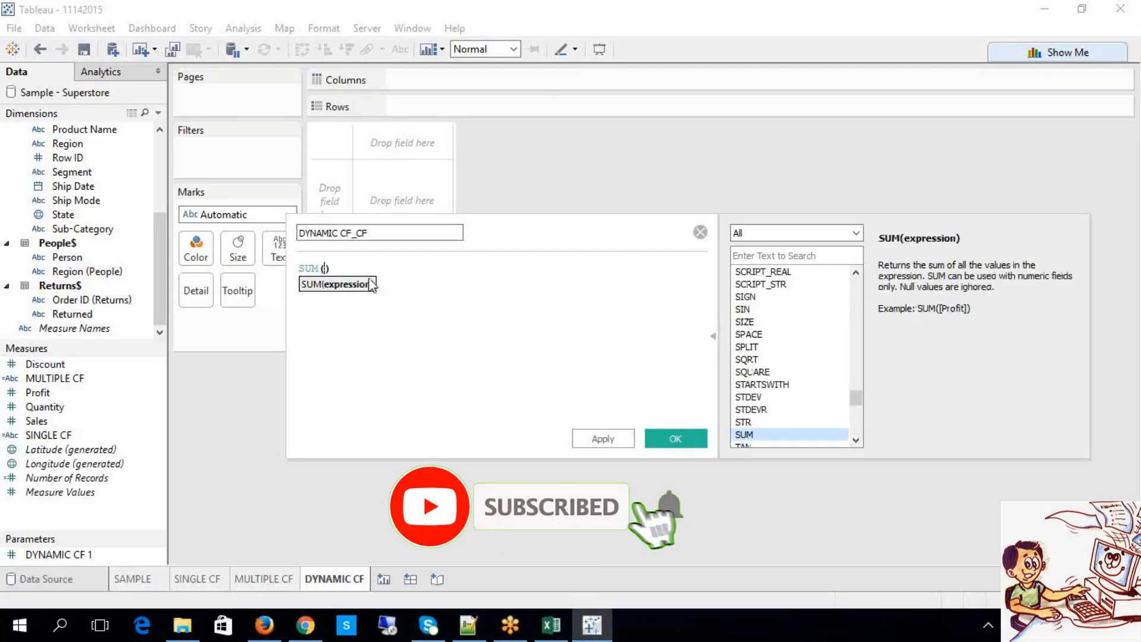
{"action": "type", "text": "sales"}
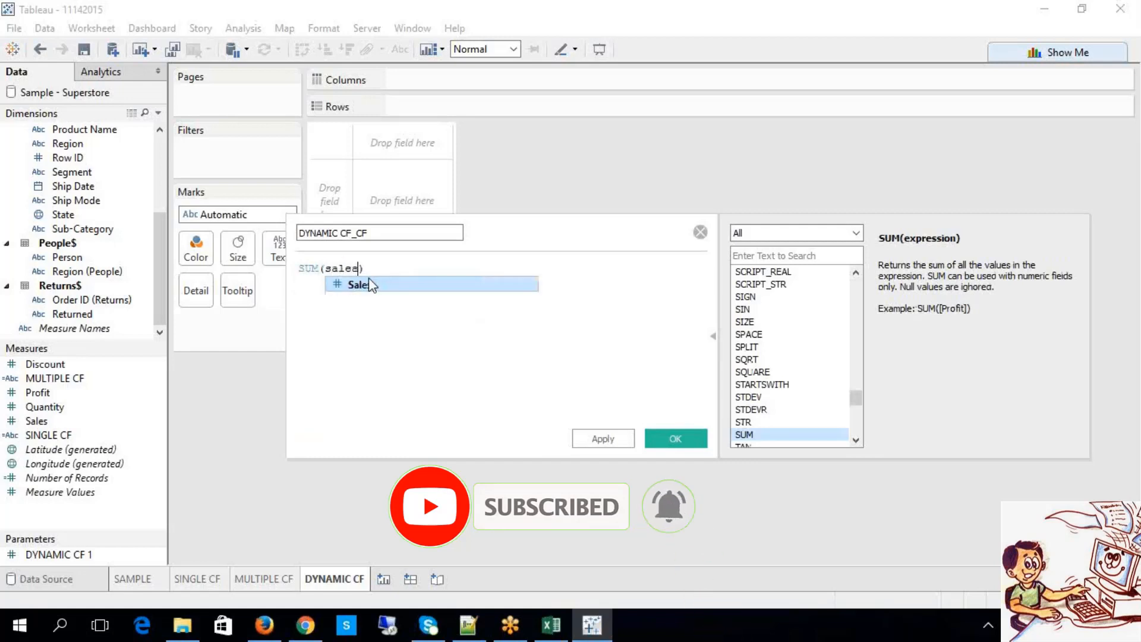
{"action": "left_click", "coordinate": [369, 284]}
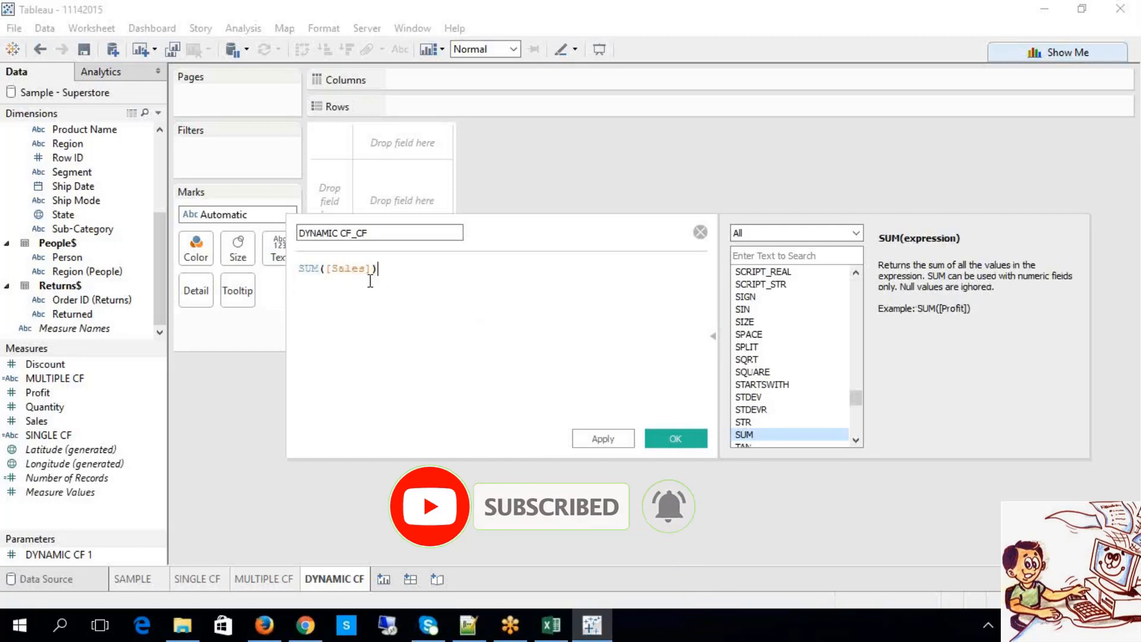
{"action": "left_click", "coordinate": [392, 278]}
{"action": "type", "text": ">"}
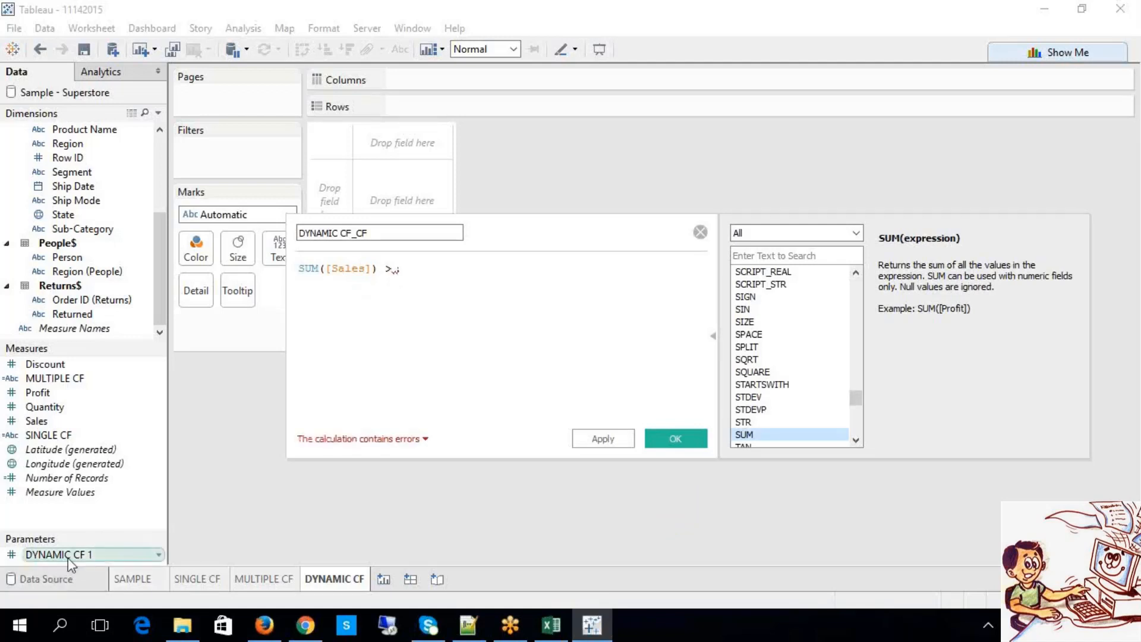
{"action": "type", "text": "dyna"}
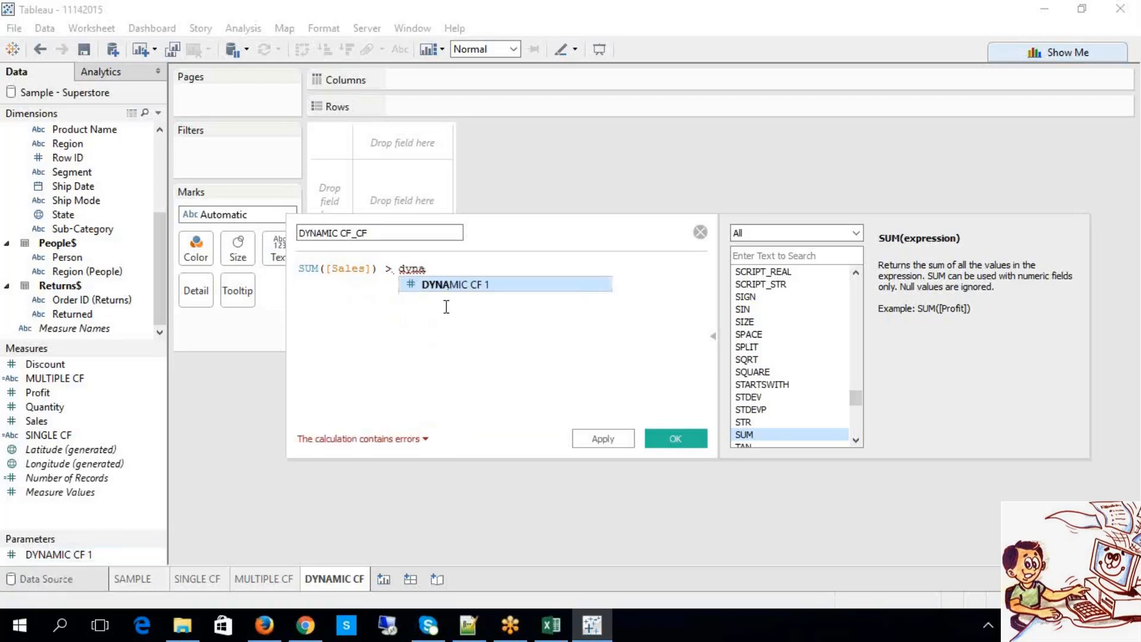
{"action": "left_click", "coordinate": [454, 286]}
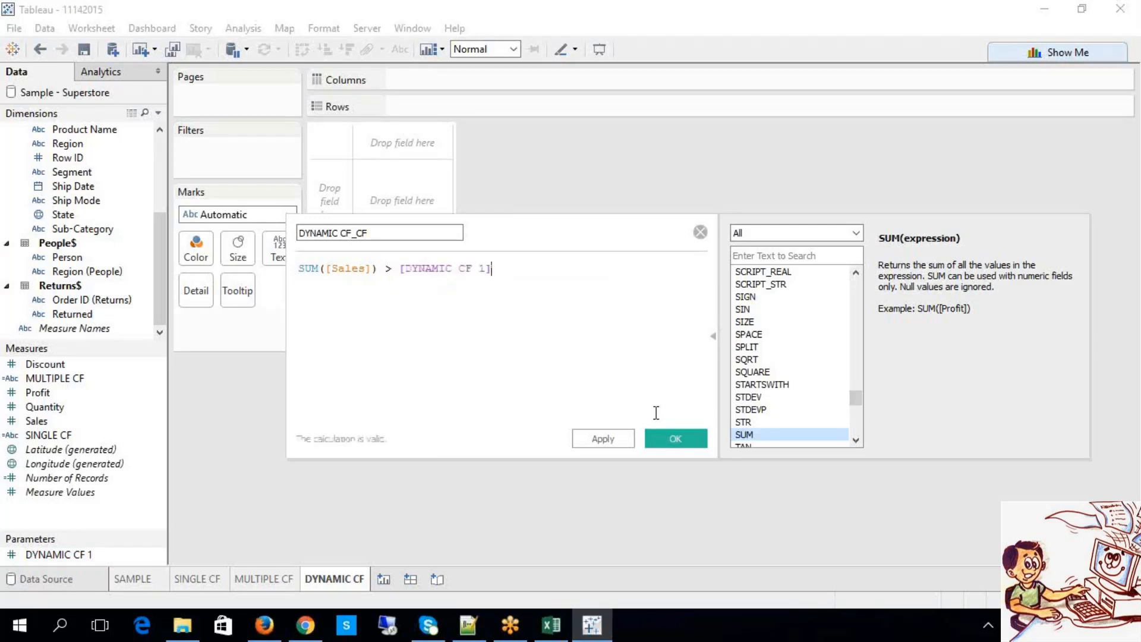
{"action": "left_click", "coordinate": [603, 439]}
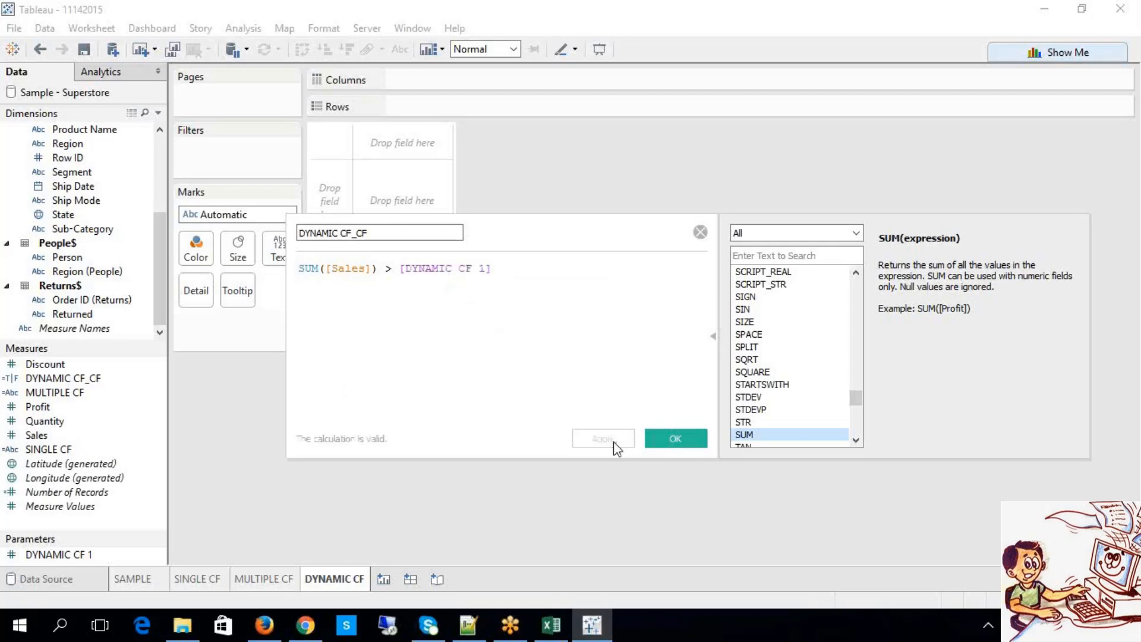
{"action": "left_click", "coordinate": [671, 441]}
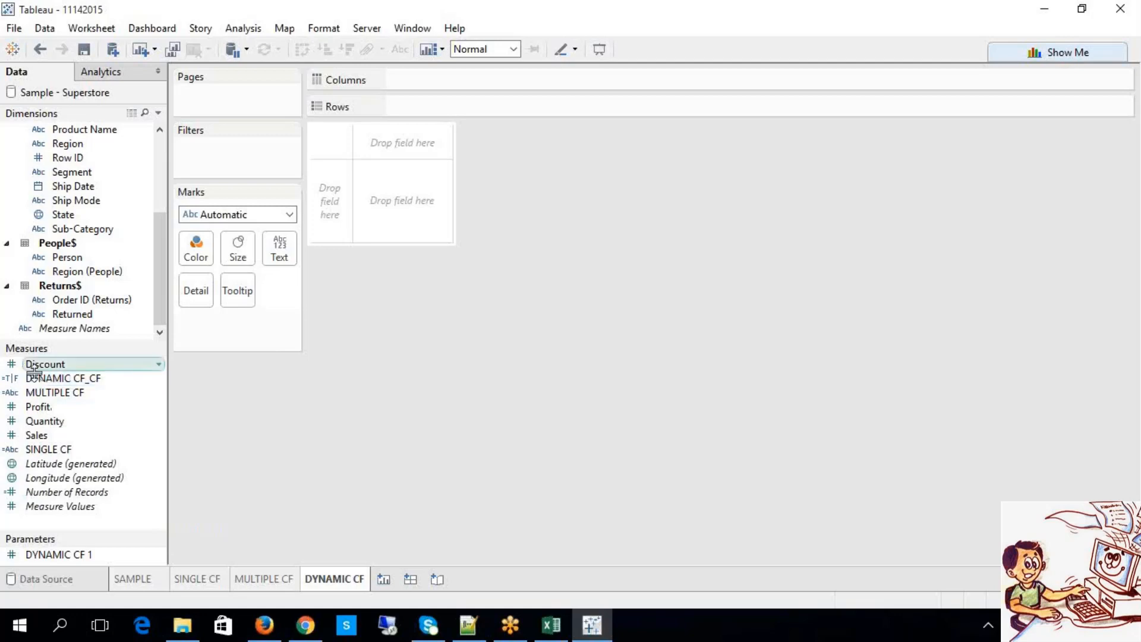
Step: Build a bar chart with Sub-Category on rows and the sum of Sales on columns
{"action": "left_click_drag", "start_coordinate": [97, 233], "coordinate": [420, 109]}
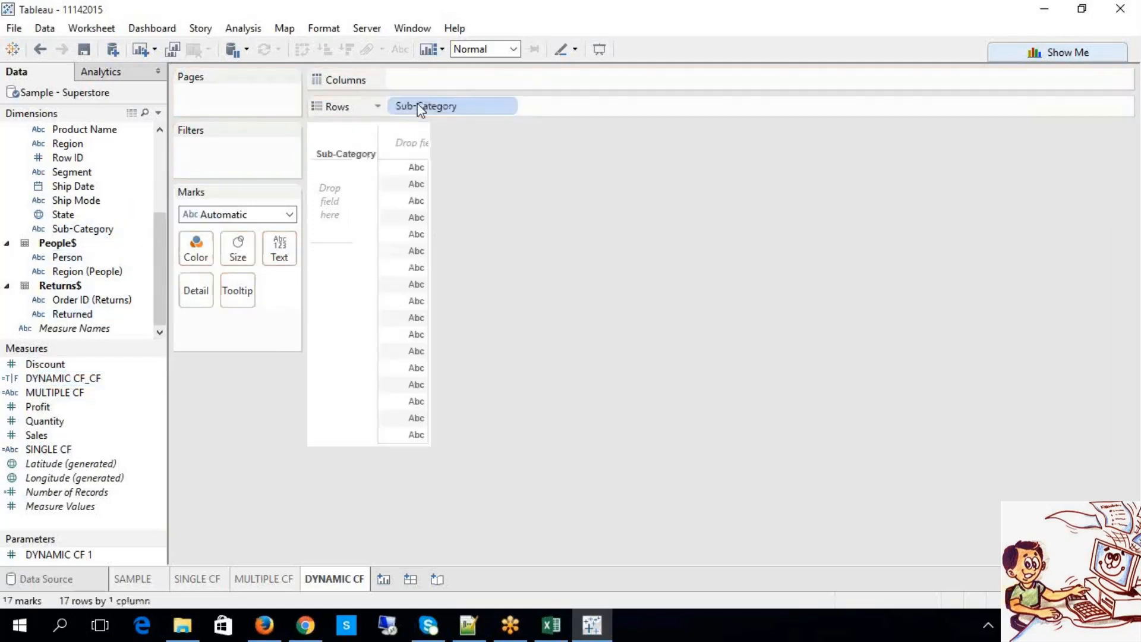
{"action": "left_click", "coordinate": [161, 152]}
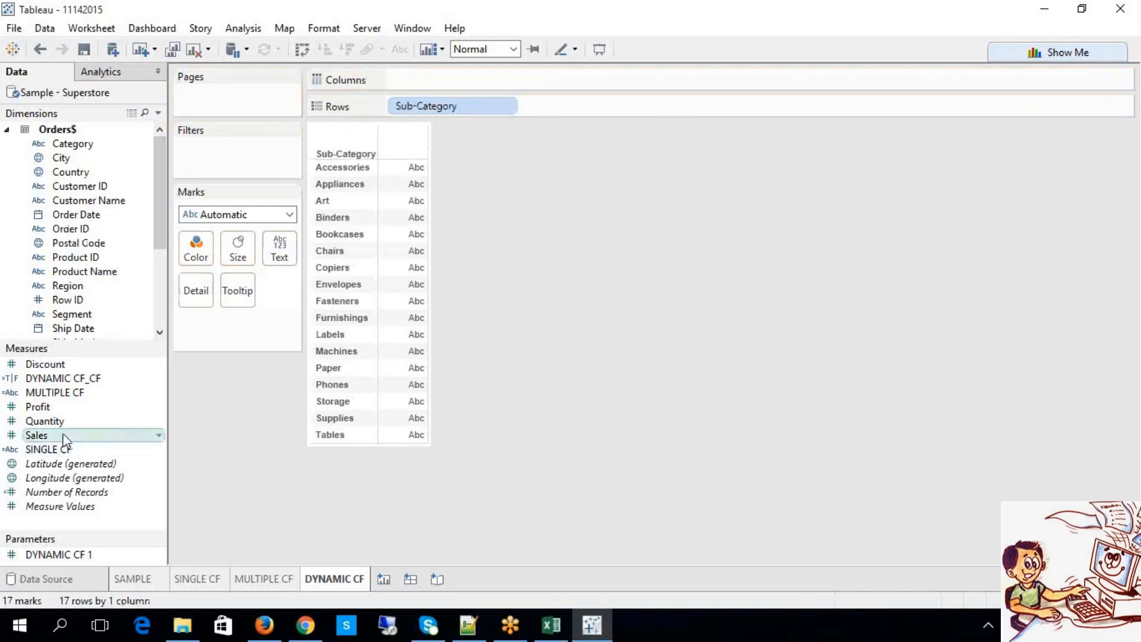
{"action": "mouse_move", "coordinate": [67, 441]}
{"action": "left_mouse_down"}
{"action": "mouse_move", "coordinate": [333, 208]}
{"action": "mouse_move", "coordinate": [420, 74]}
{"action": "left_mouse_up"}
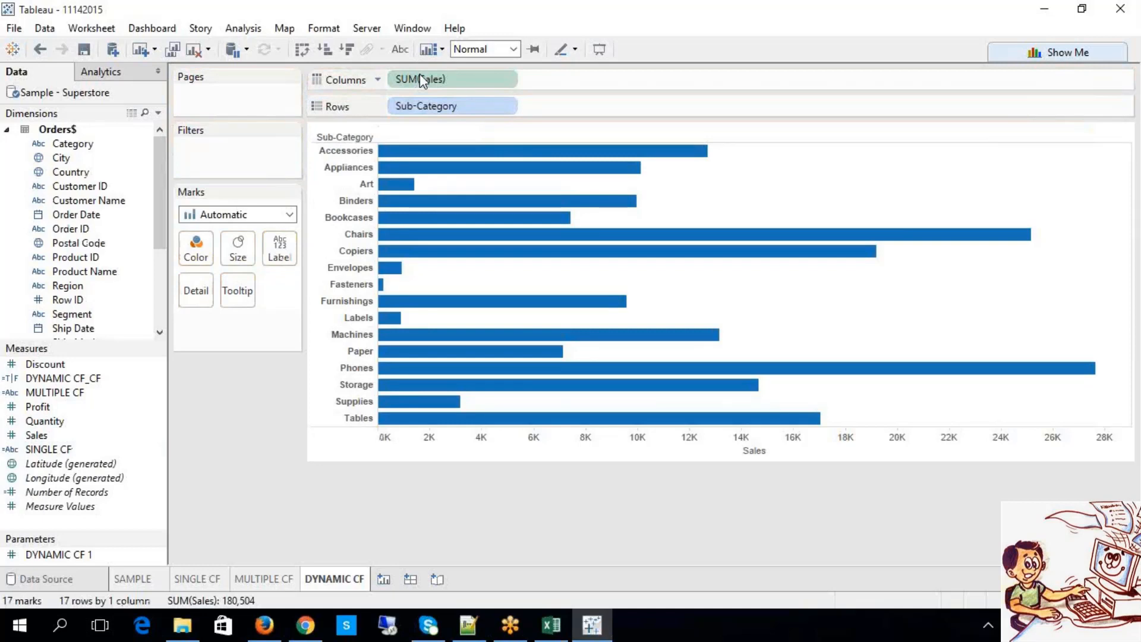
{"action": "left_click", "coordinate": [57, 381]}
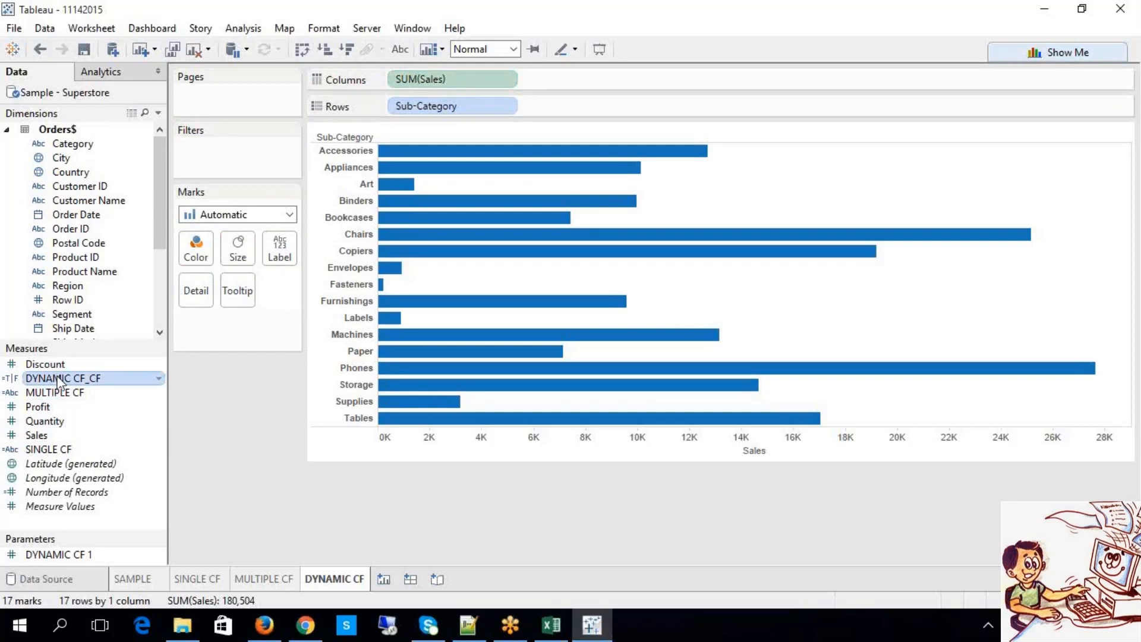
{"action": "left_click", "coordinate": [160, 327]}
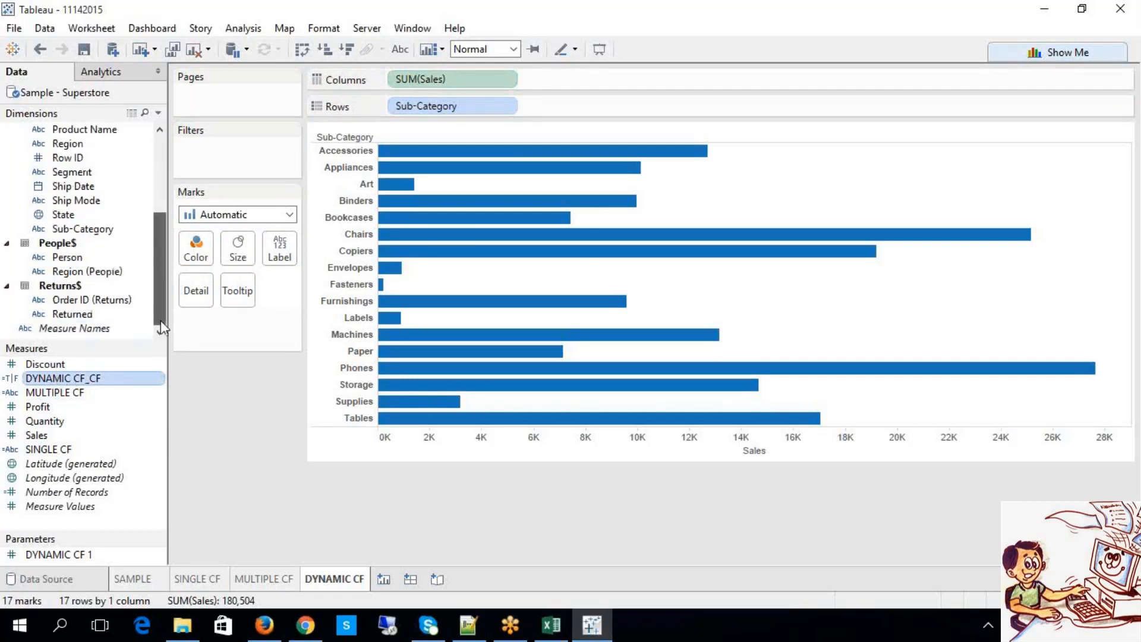
{"action": "mouse_move", "coordinate": [78, 381]}
{"action": "left_mouse_down"}
{"action": "mouse_move", "coordinate": [105, 374]}
{"action": "mouse_move", "coordinate": [205, 254]}
{"action": "mouse_move", "coordinate": [76, 370]}
{"action": "left_mouse_up"}
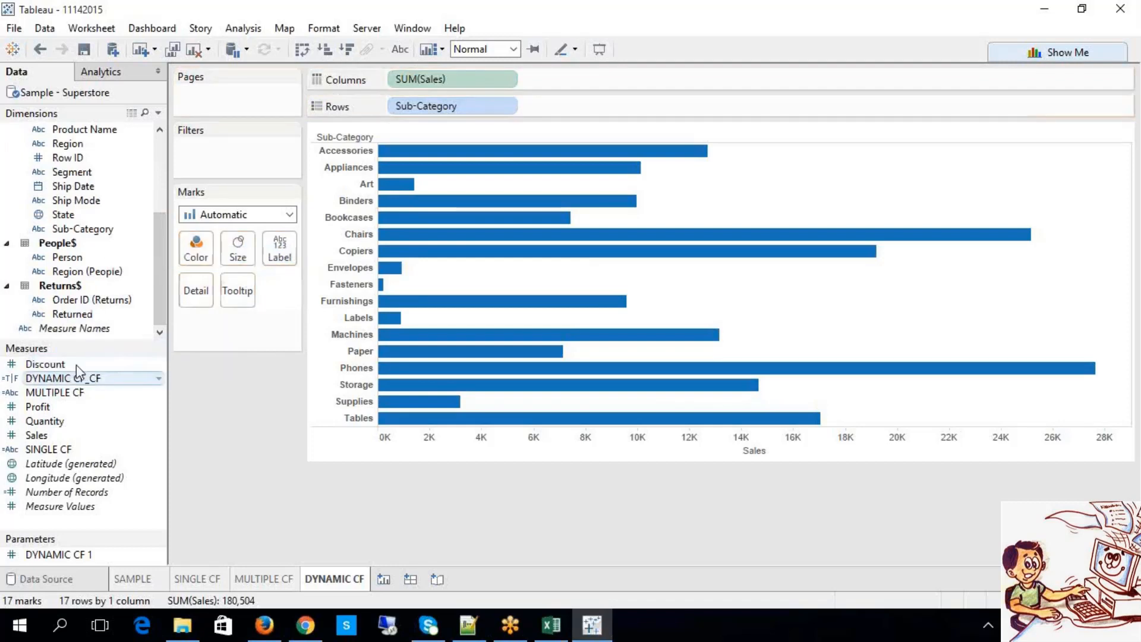
Step: Show the parameter control for DYNAMIC CF 1 on the worksheet
{"action": "left_click", "coordinate": [67, 555]}
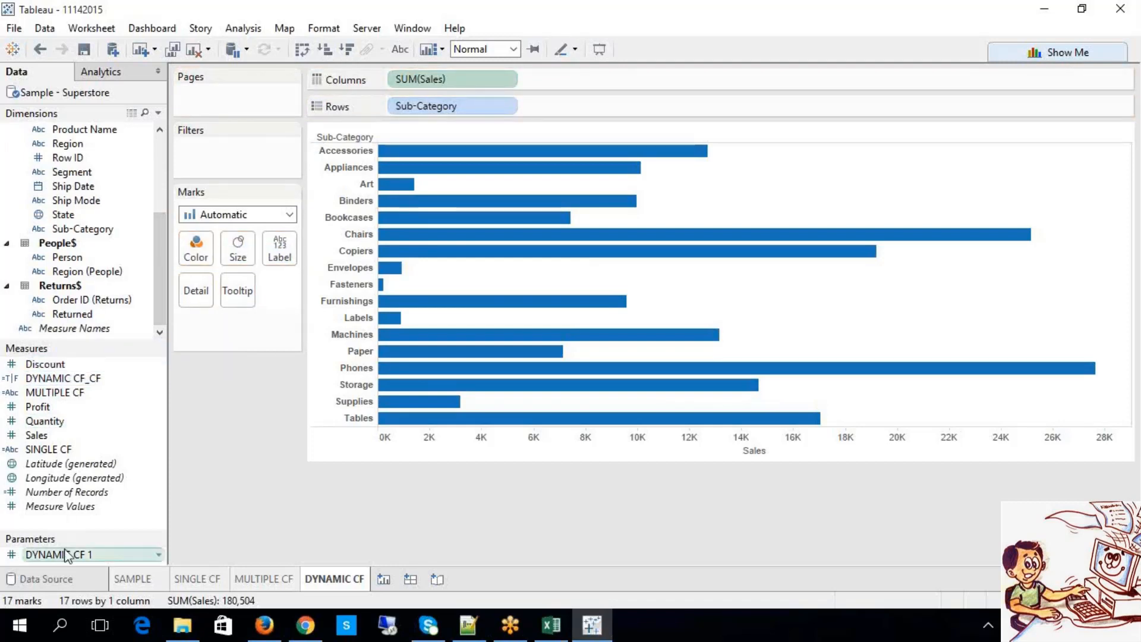
{"action": "left_click", "coordinate": [67, 557]}
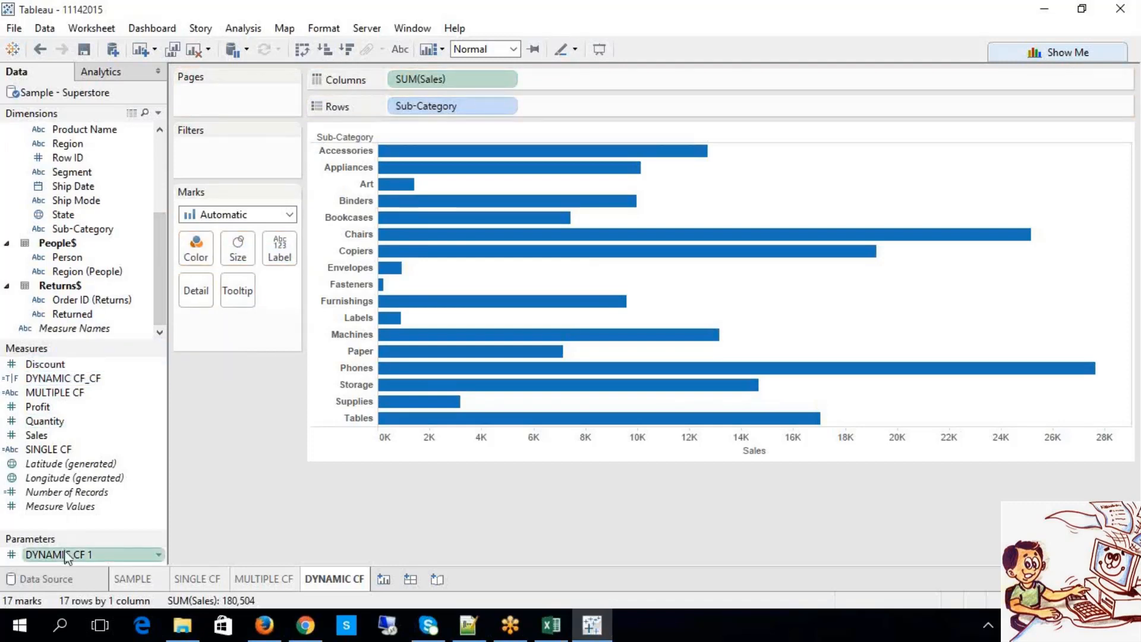
{"action": "right_click", "coordinate": [66, 556]}
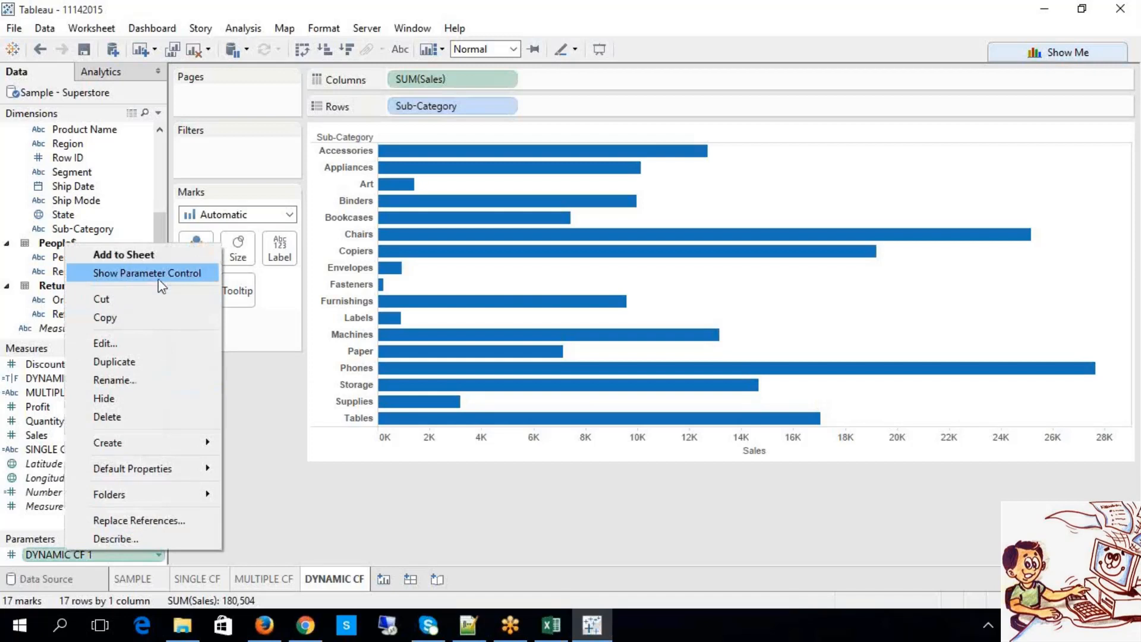
{"action": "left_click", "coordinate": [158, 279]}
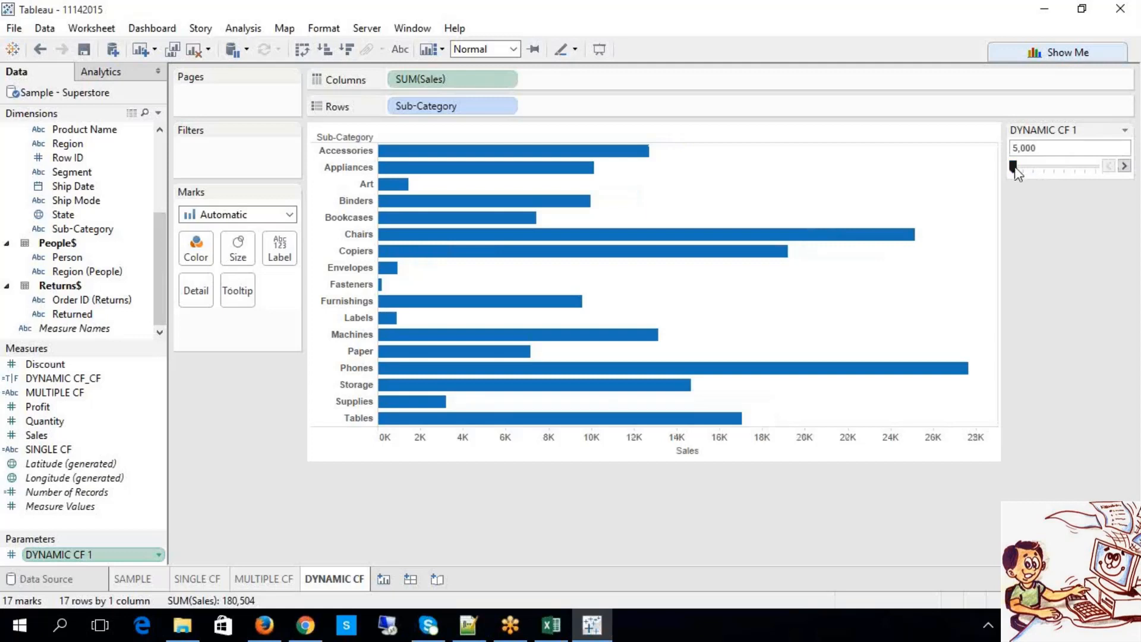
Step: Review the current value and minimum in the DYNAMIC CF 1 parameter settings
{"action": "right_click", "coordinate": [99, 554]}
{"action": "left_click", "coordinate": [141, 348]}
{"action": "double_click", "coordinate": [474, 252]}
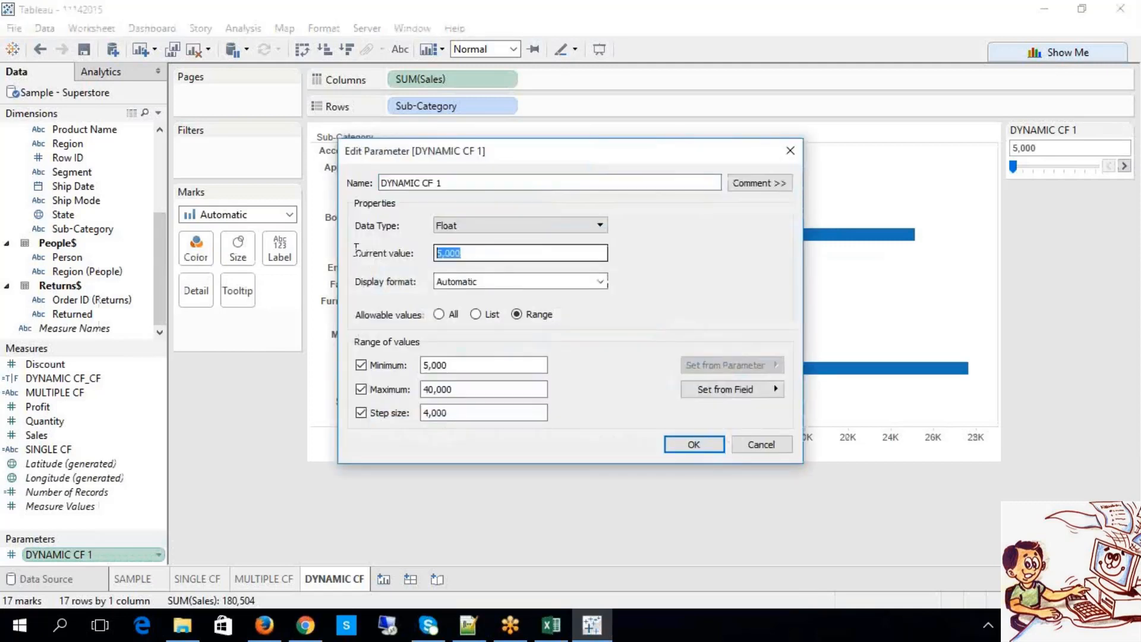
{"action": "left_click_drag", "start_coordinate": [466, 369], "coordinate": [389, 359]}
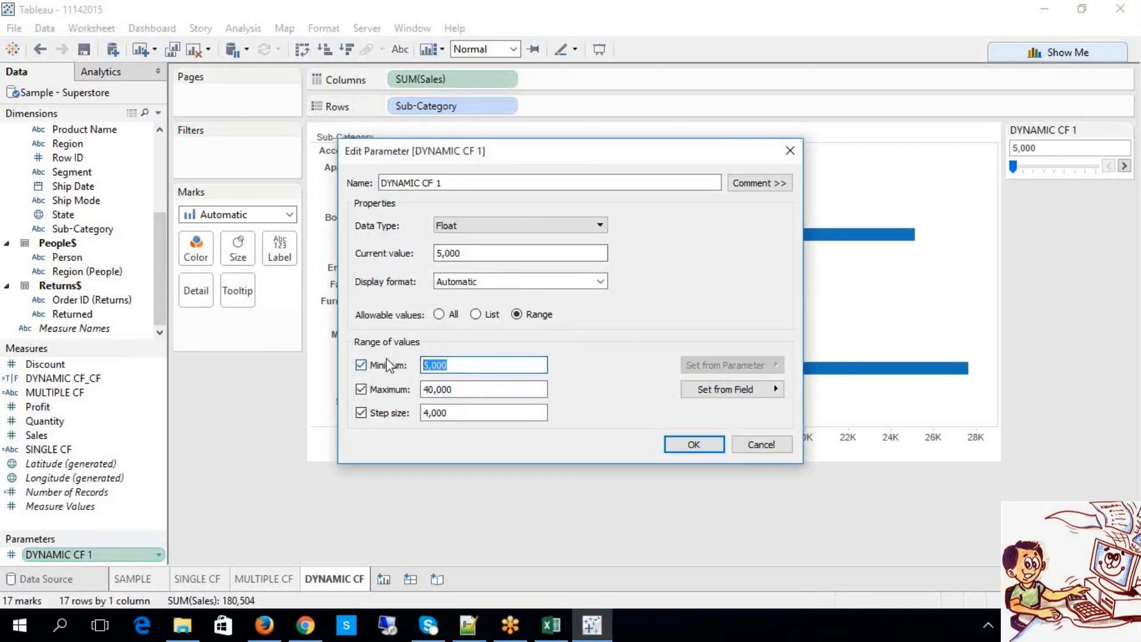
{"action": "left_click", "coordinate": [693, 445]}
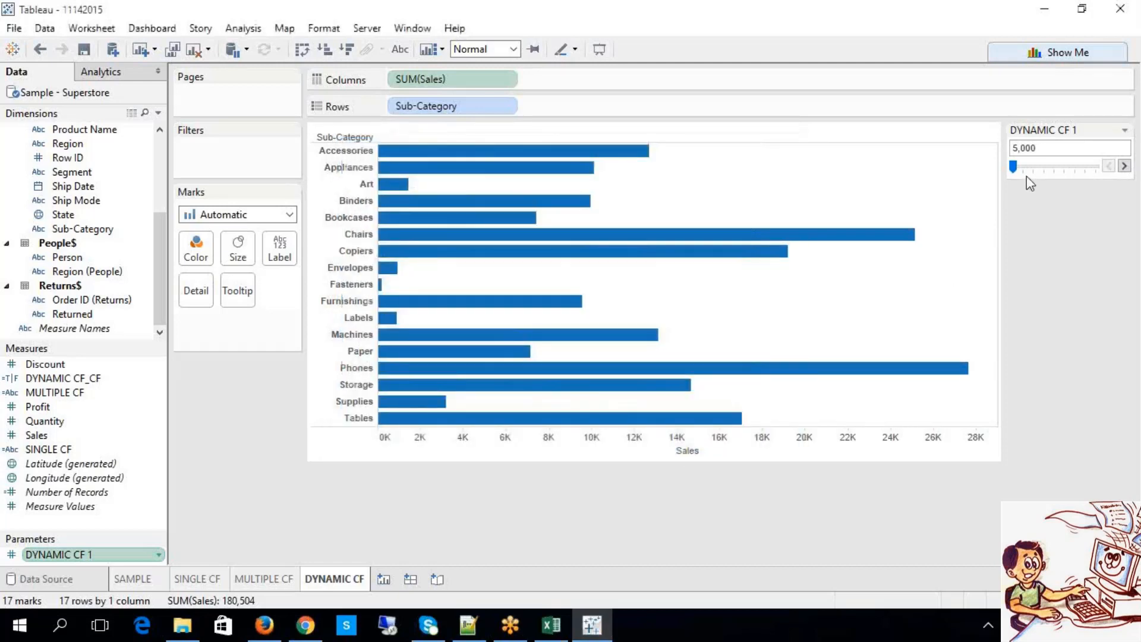
Step: Color the sub-category bars by DYNAMIC CF_CF and raise the DYNAMIC CF 1 parameter to 13,000
{"action": "left_click", "coordinate": [83, 384]}
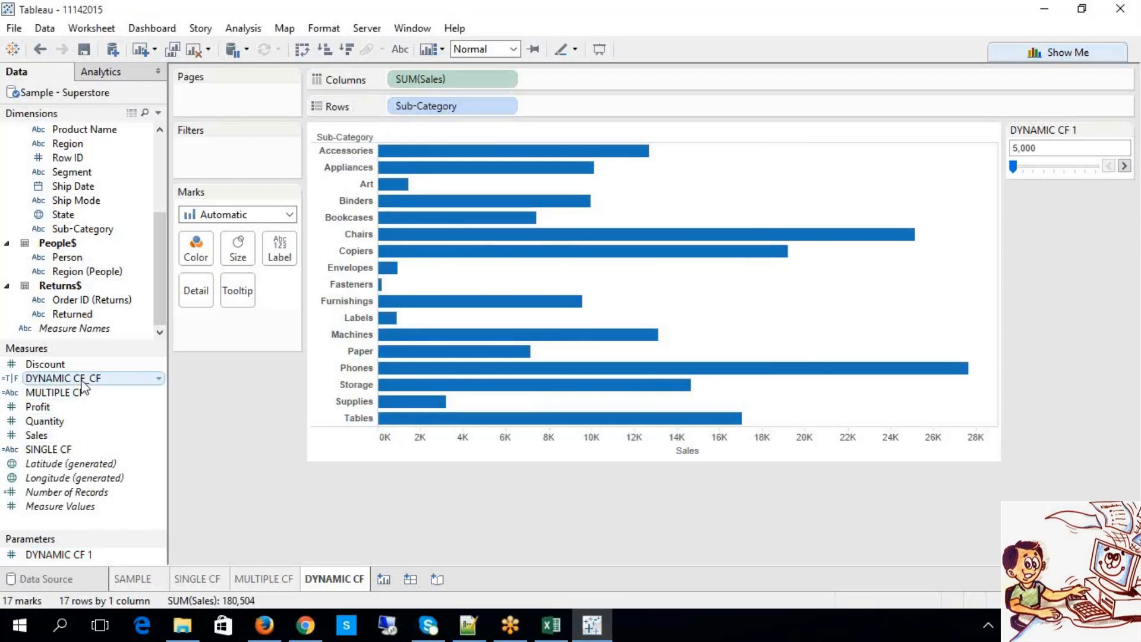
{"action": "left_click_drag", "start_coordinate": [79, 385], "coordinate": [196, 248]}
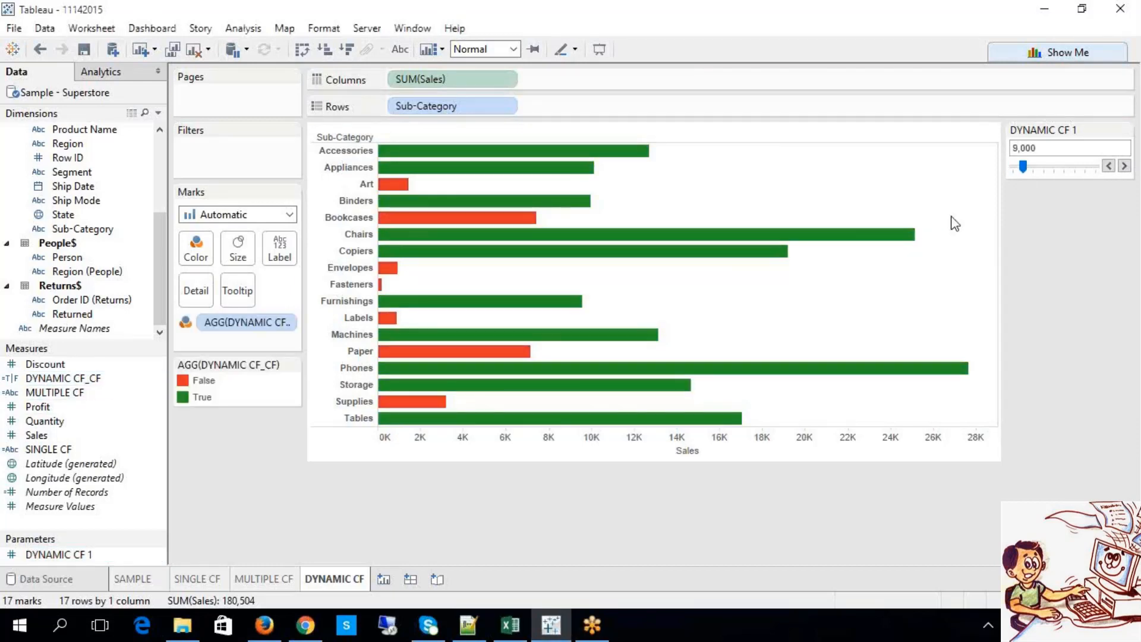
{"action": "left_click", "coordinate": [1124, 166]}
{"action": "left_click", "coordinate": [1125, 166]}
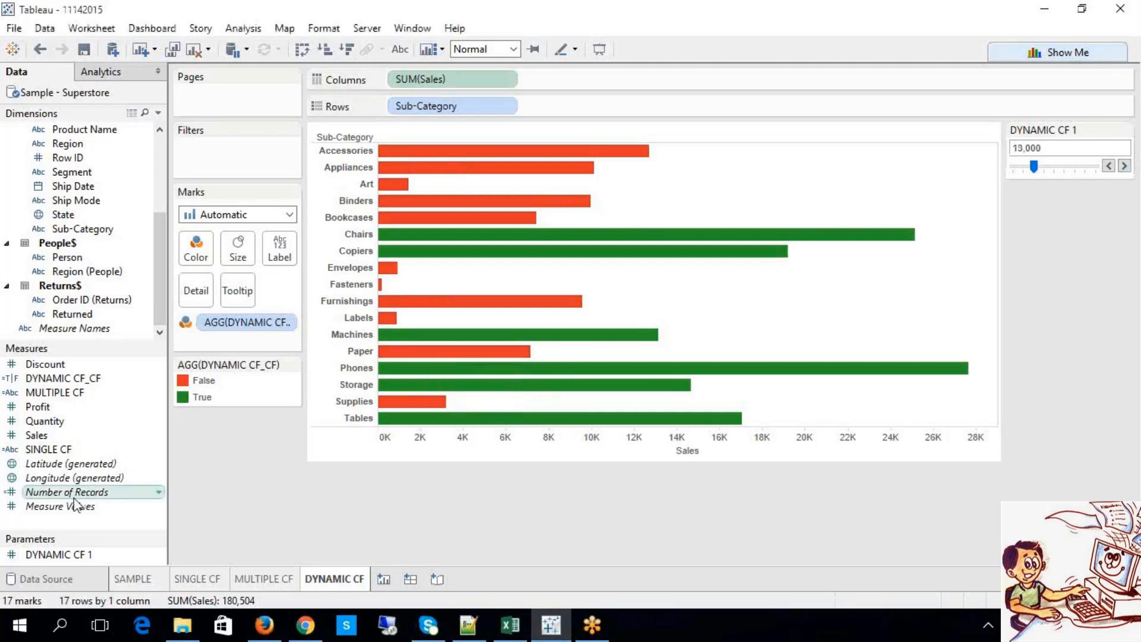
Step: Set the step size of the DYNAMIC CF 1 parameter to 5,000
{"action": "right_click", "coordinate": [71, 554]}
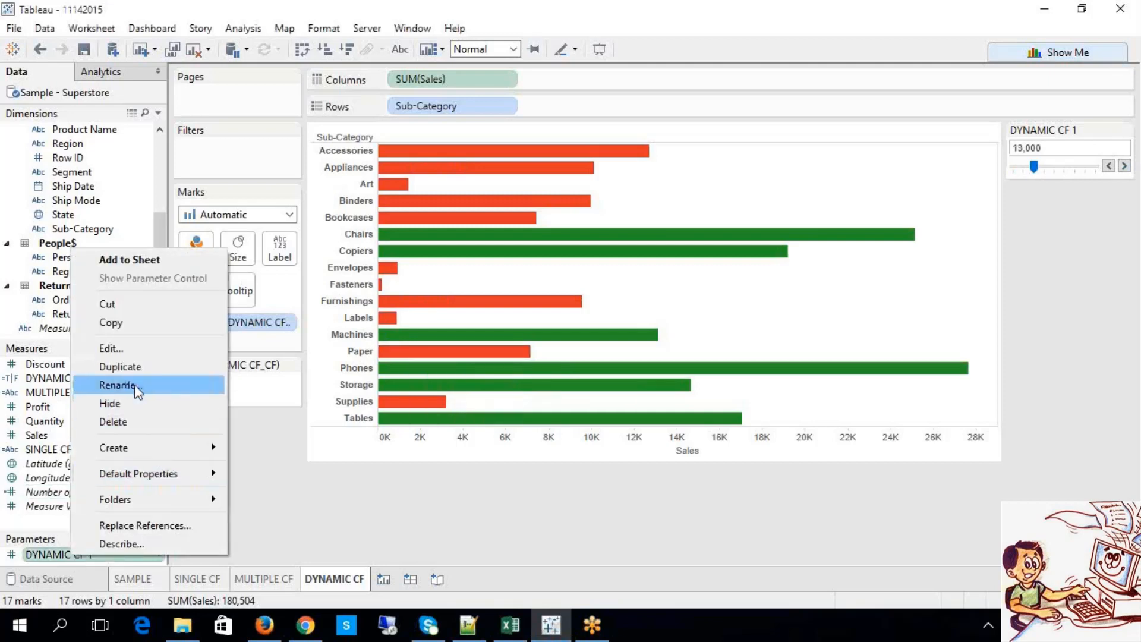
{"action": "left_click", "coordinate": [136, 385]}
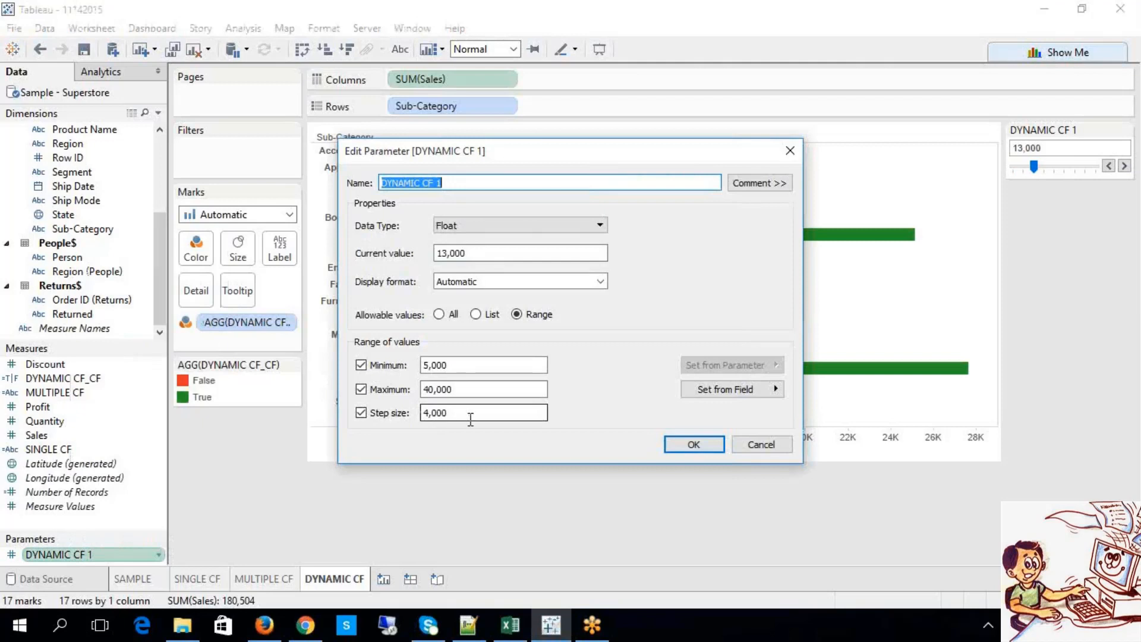
{"action": "left_click_drag", "start_coordinate": [432, 413], "coordinate": [422, 415]}
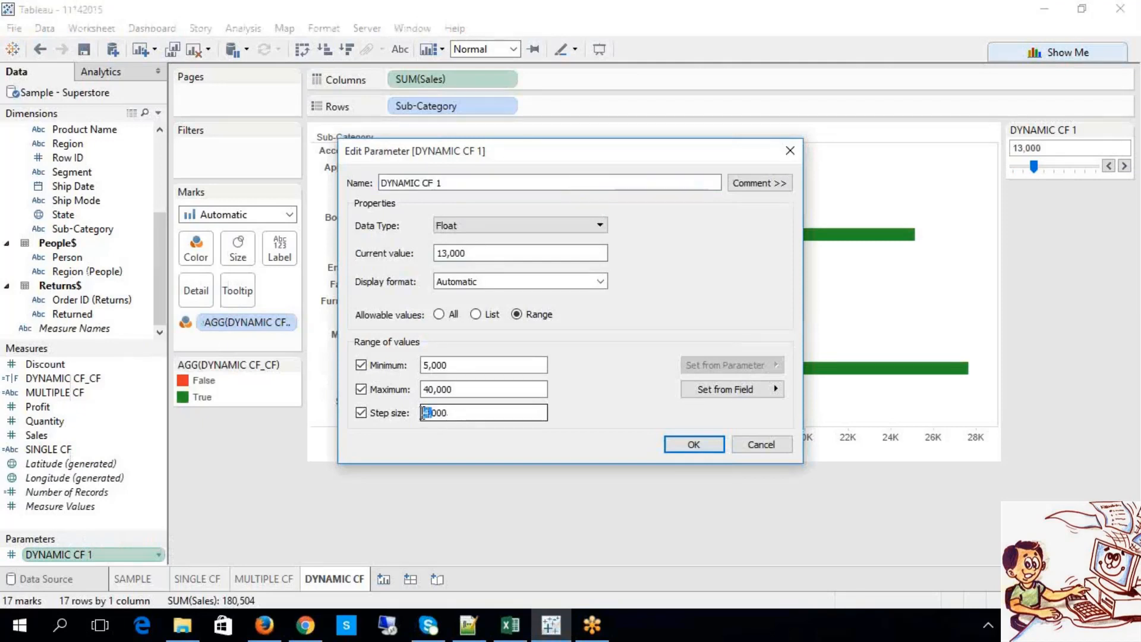
{"action": "key", "text": "BackSpace"}
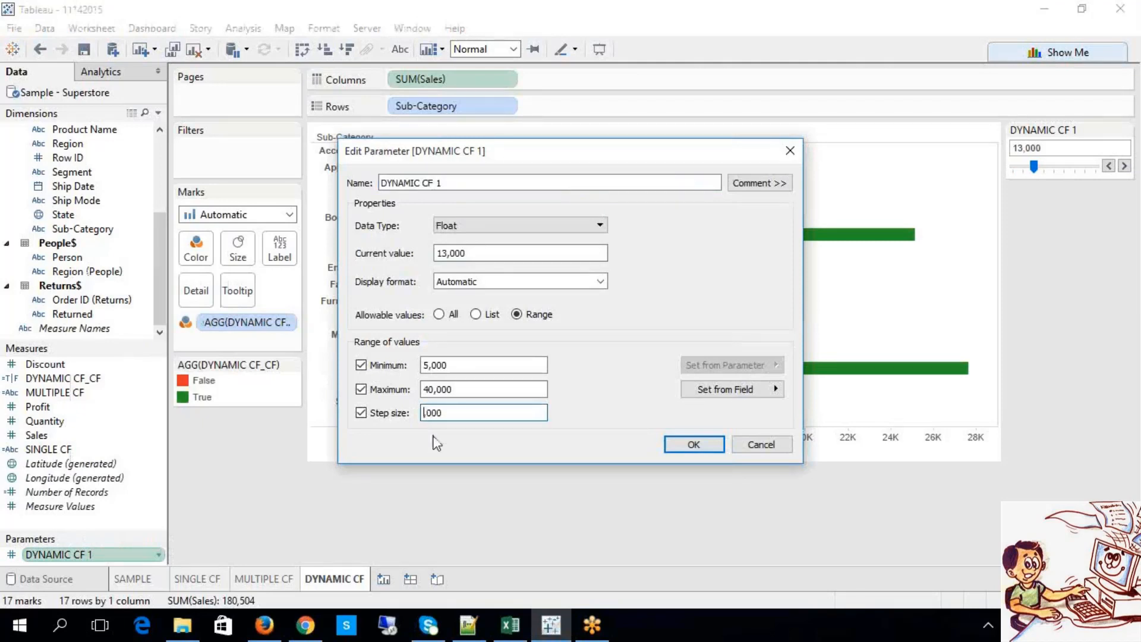
{"action": "type", "text": "5,"}
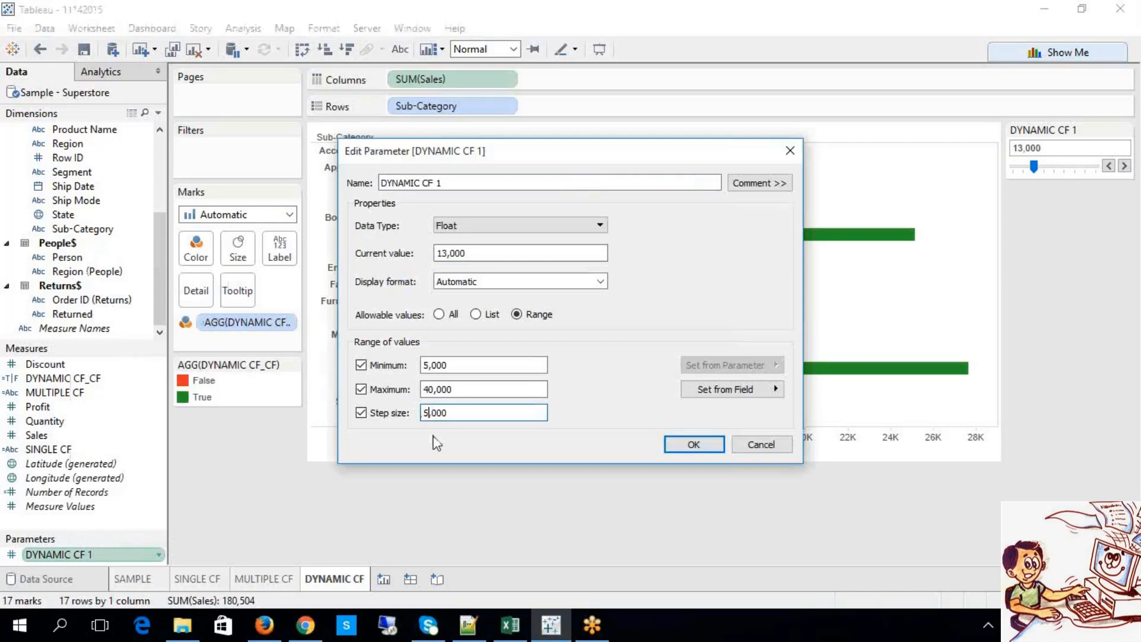
{"action": "left_click", "coordinate": [677, 446]}
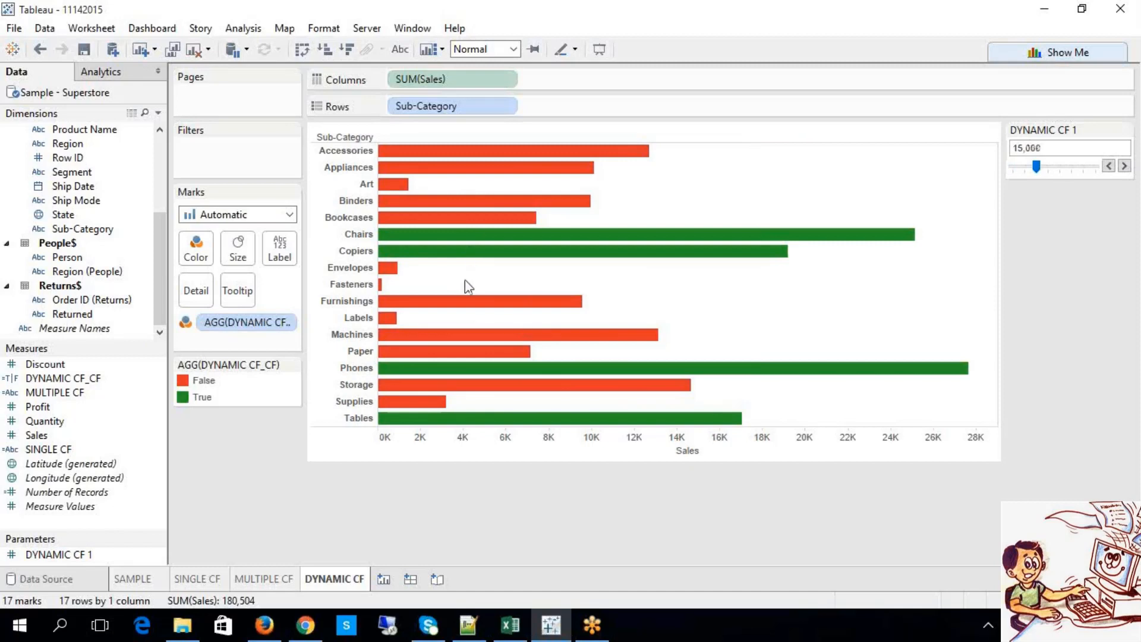
Step: Raise the DYNAMIC CF 1 parameter step by step to 40,000 to test the bar coloring
{"action": "left_click", "coordinate": [1125, 167]}
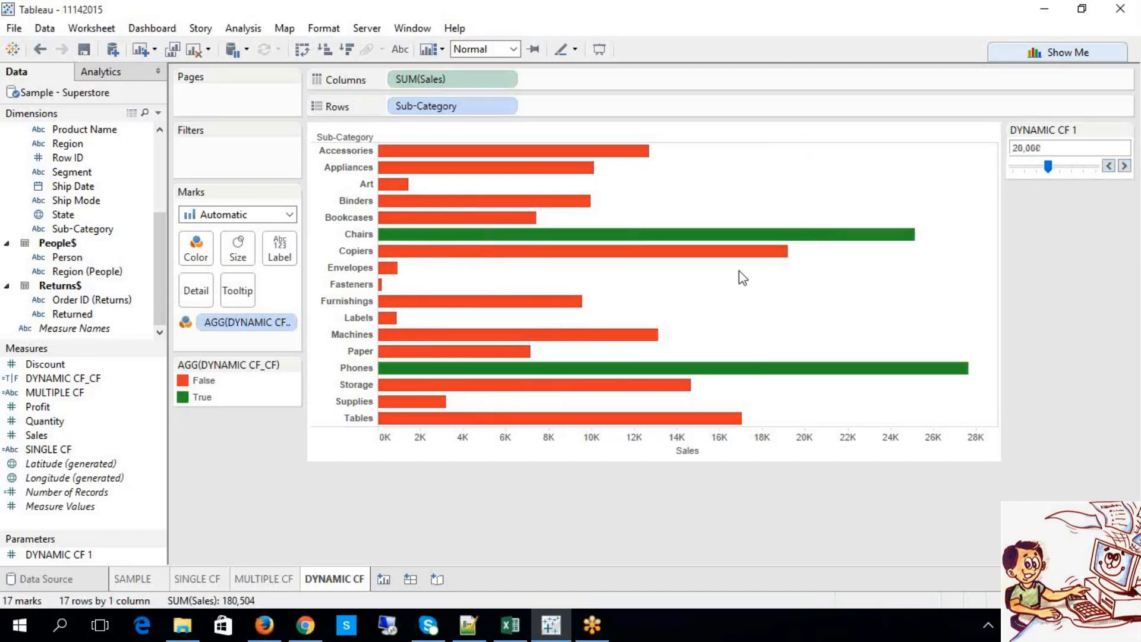
{"action": "left_click", "coordinate": [1125, 167]}
{"action": "left_click", "coordinate": [1125, 167]}
{"action": "left_click", "coordinate": [1125, 167]}
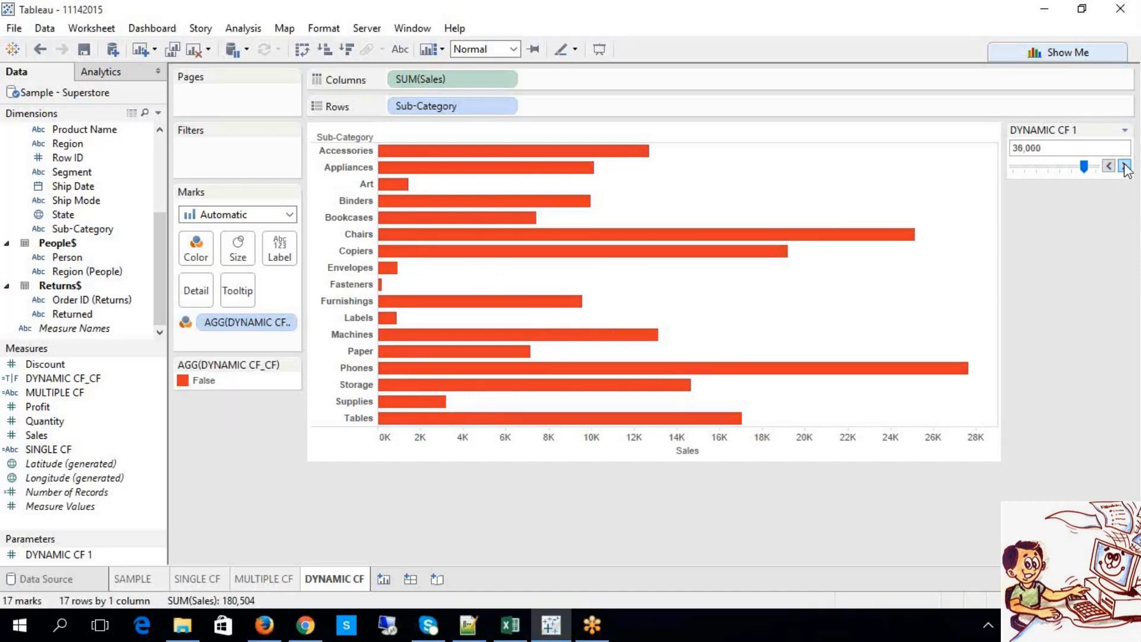
{"action": "left_click", "coordinate": [1125, 167]}
Step: Check the maximum value in the DYNAMIC CF 1 parameter settings
{"action": "right_click", "coordinate": [73, 552]}
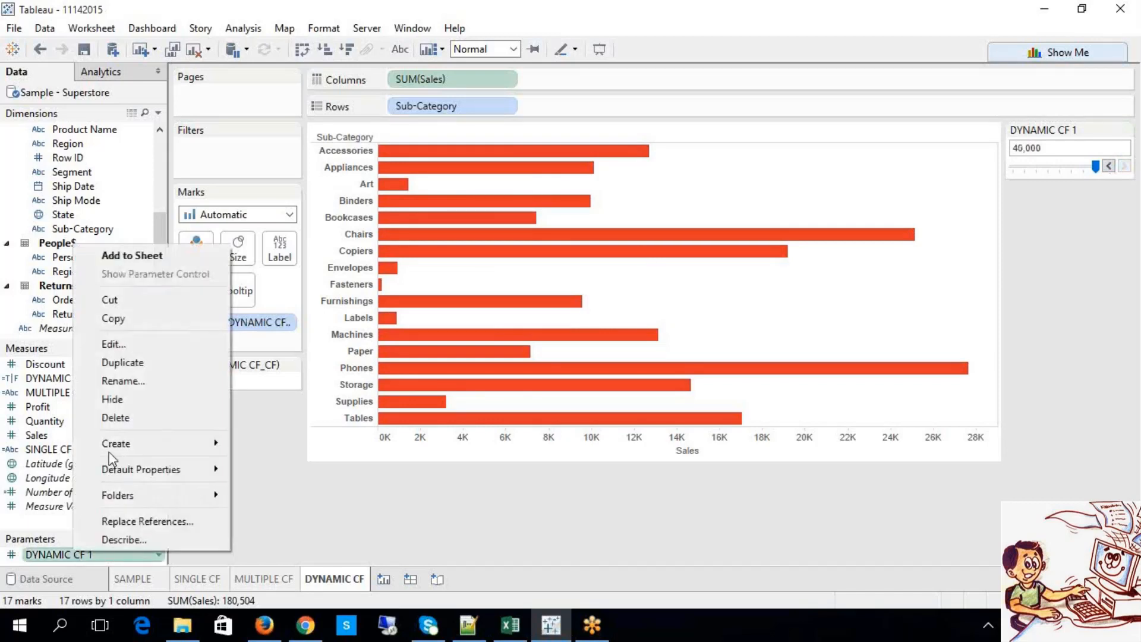
{"action": "left_click", "coordinate": [123, 350]}
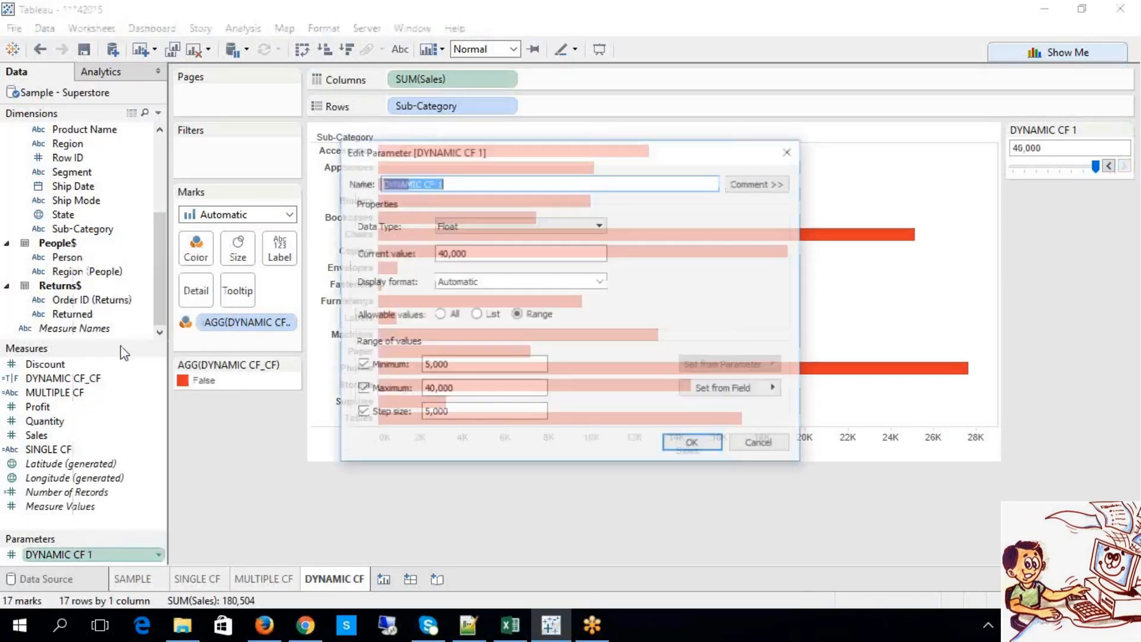
{"action": "left_click_drag", "start_coordinate": [454, 390], "coordinate": [422, 392]}
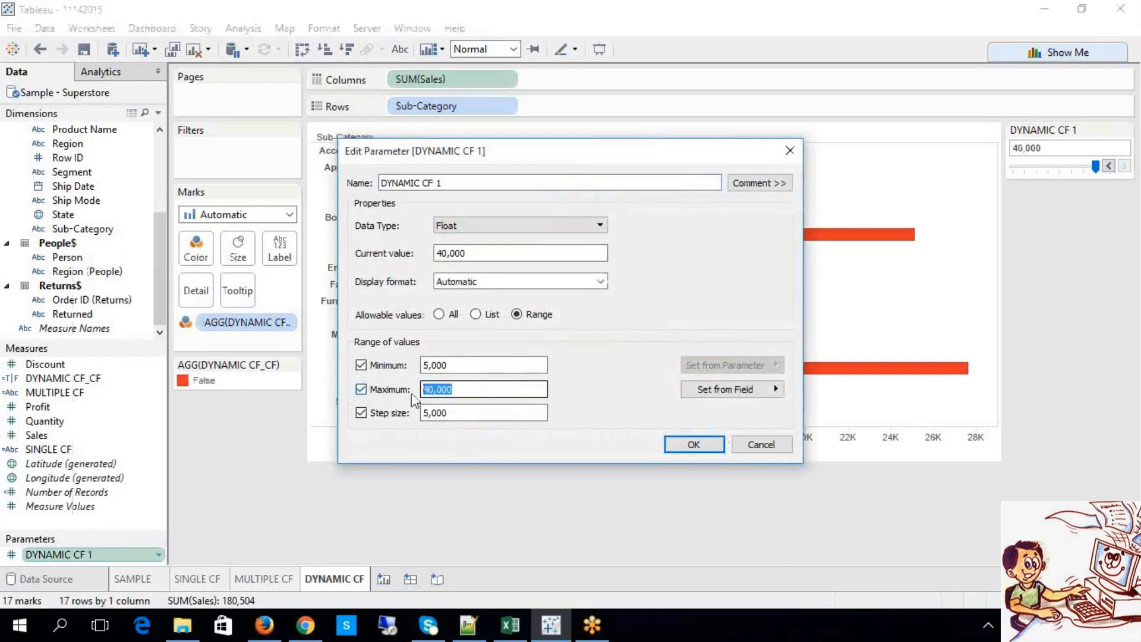
{"action": "left_click", "coordinate": [694, 445]}
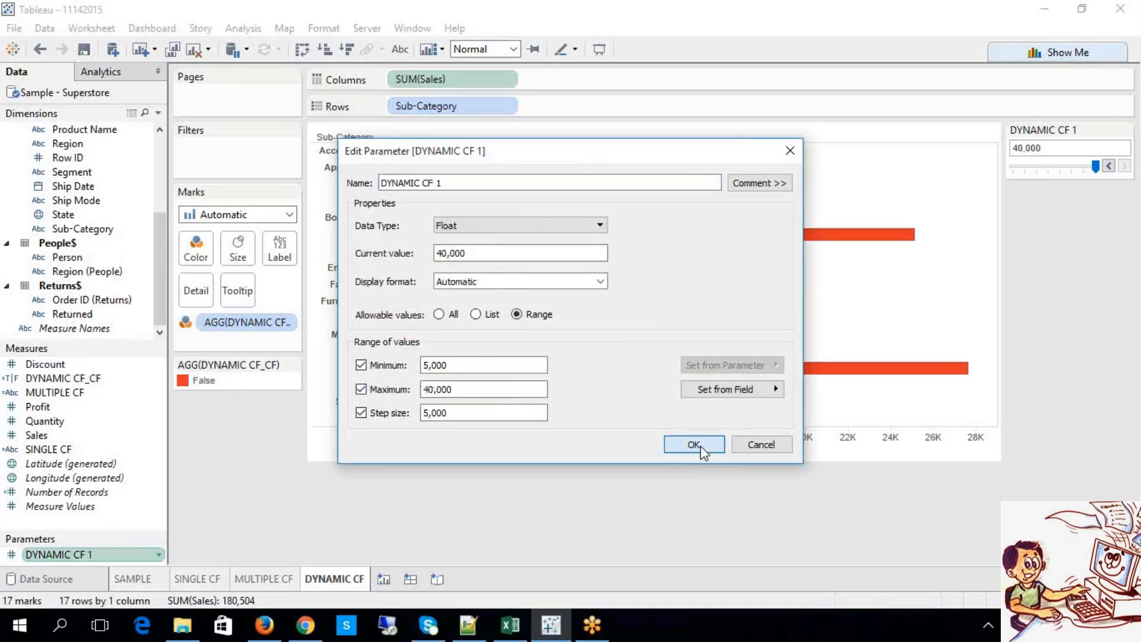
Step: Lower the DYNAMIC CF 1 parameter step by step to 5,000 to test the bar coloring
{"action": "left_click", "coordinate": [1108, 169]}
{"action": "left_click", "coordinate": [1109, 168]}
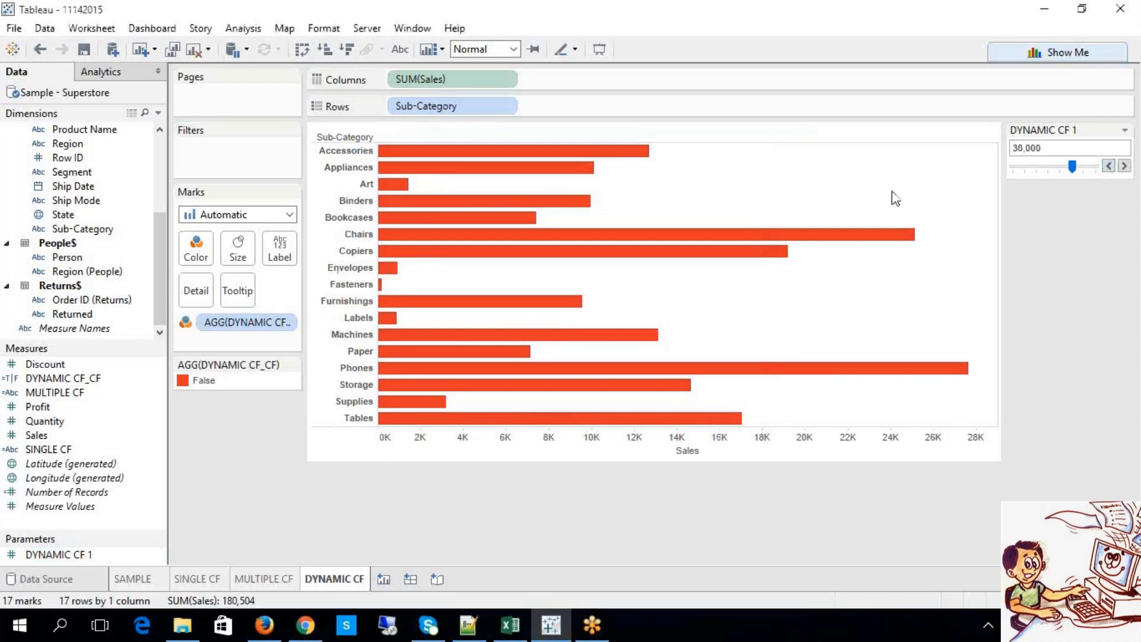
{"action": "left_click", "coordinate": [1107, 168]}
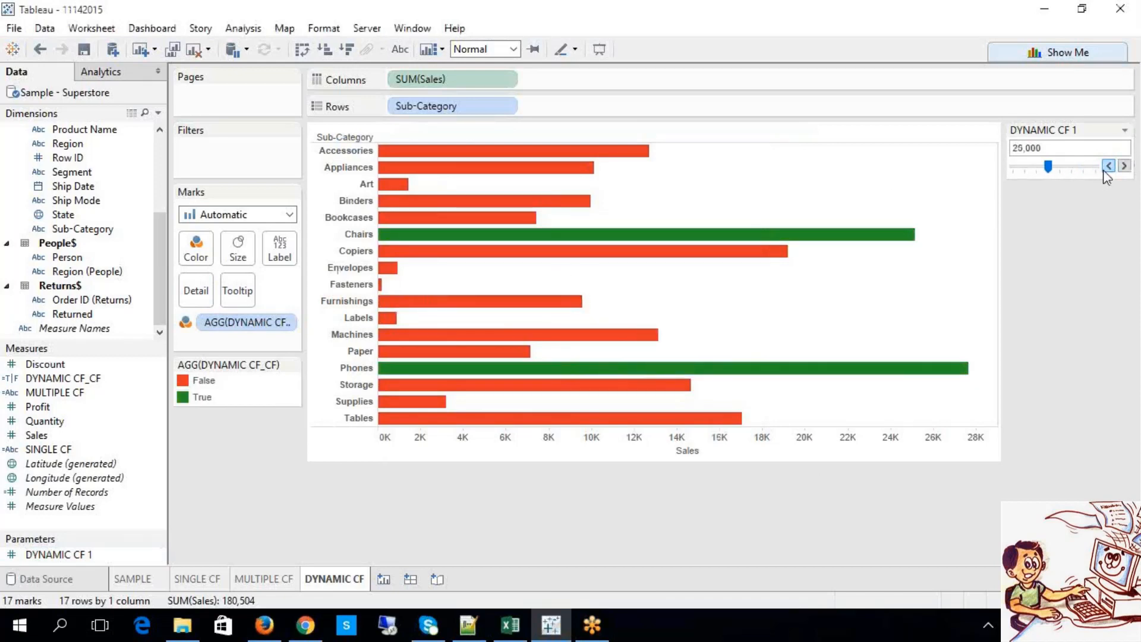
{"action": "left_click", "coordinate": [1108, 166]}
{"action": "left_click", "coordinate": [1108, 166]}
{"action": "left_click", "coordinate": [1108, 167]}
{"action": "left_click", "coordinate": [1108, 166]}
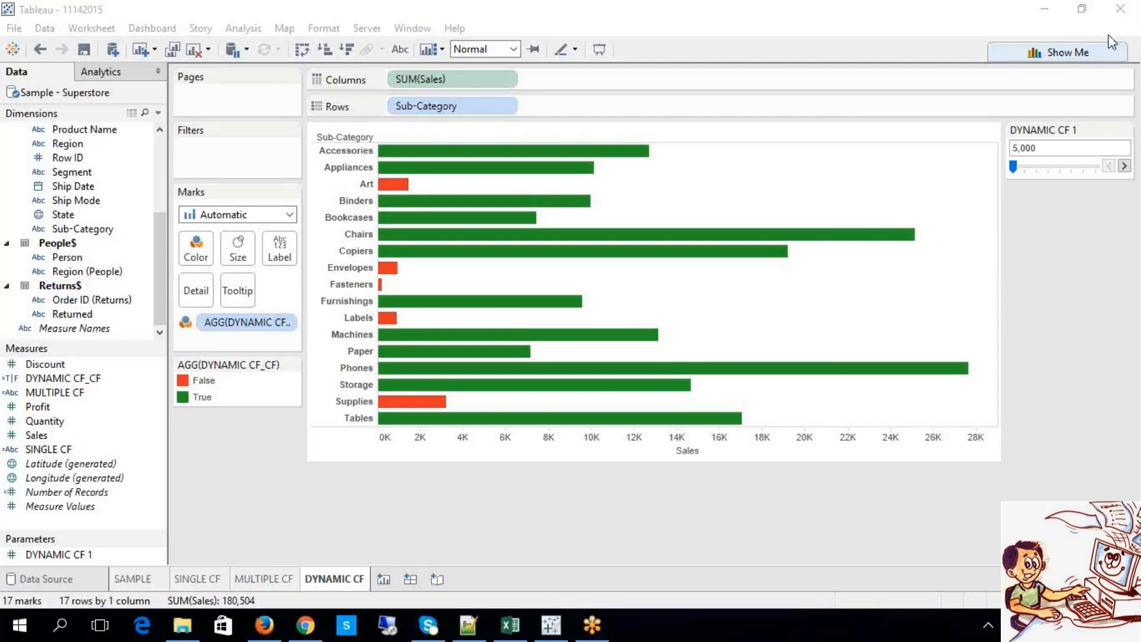
Step: Change the DYNAMIC CF 1 parameter control to Type In and enter 15,000
{"action": "left_click", "coordinate": [1124, 131]}
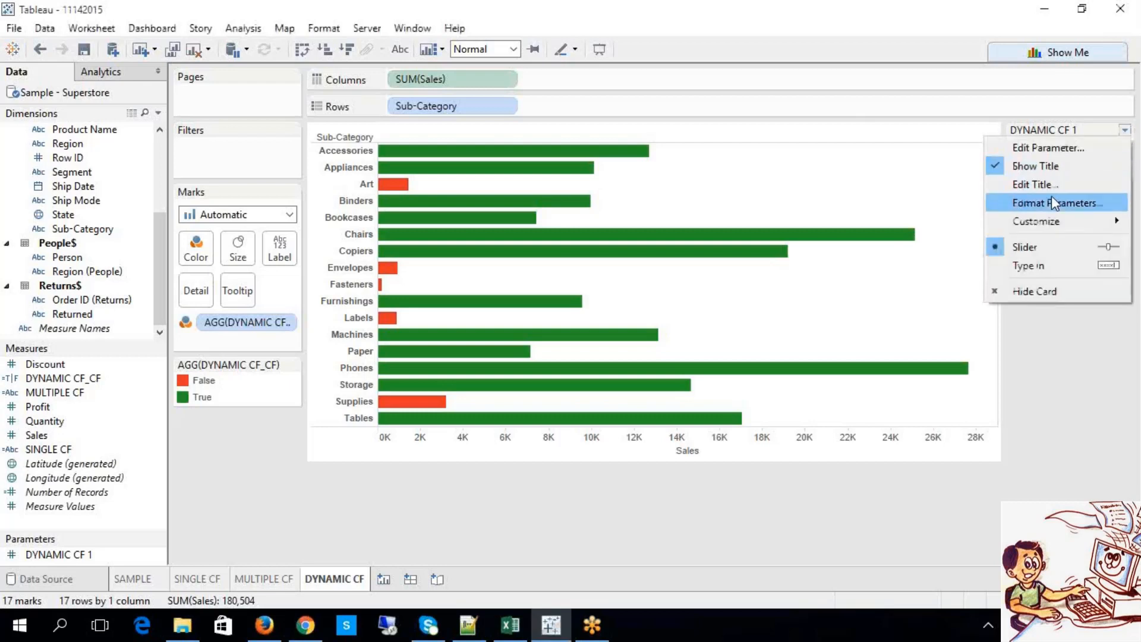
{"action": "mouse_move", "coordinate": [1050, 222]}
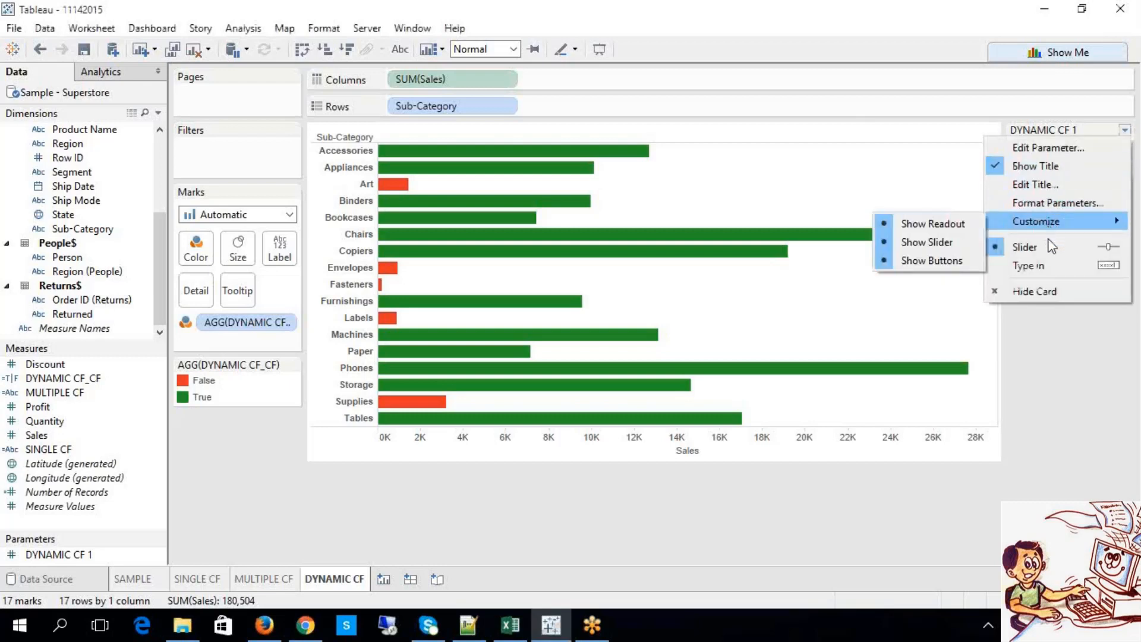
{"action": "left_click", "coordinate": [1079, 265]}
{"action": "left_click_drag", "start_coordinate": [1054, 150], "coordinate": [1019, 146]}
{"action": "type", "text": "10"}
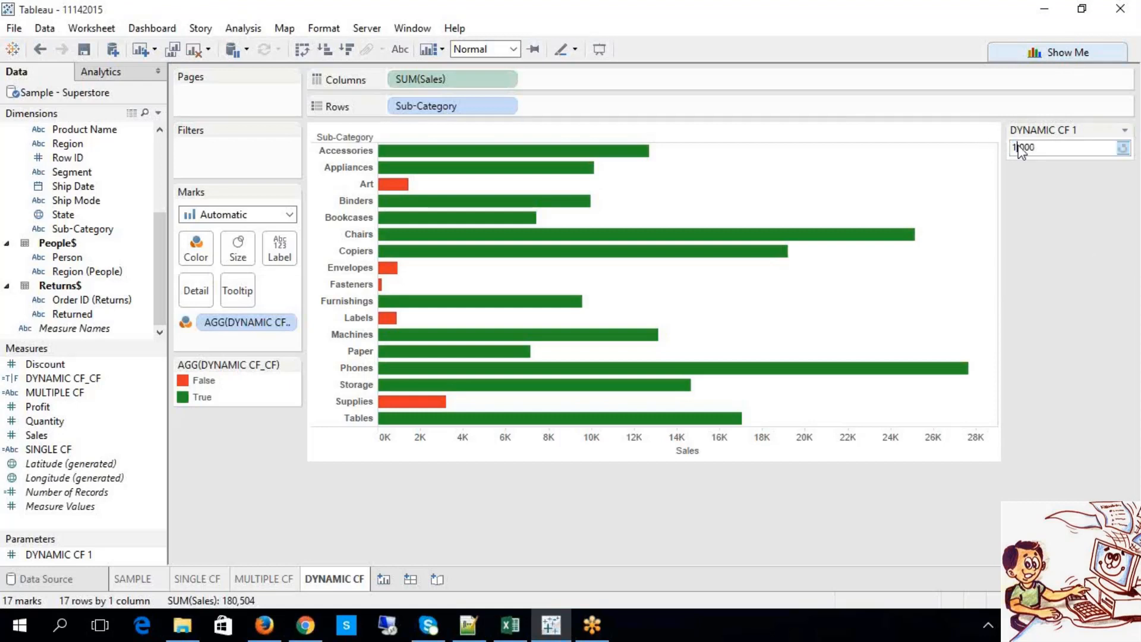
{"action": "key", "text": "Return"}
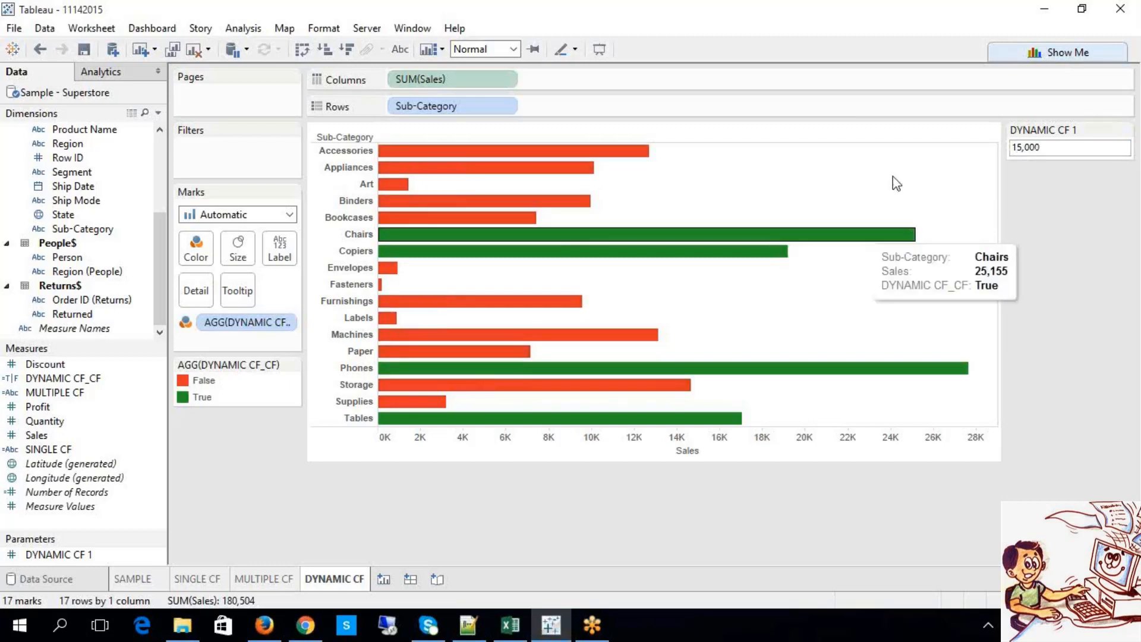
Step: Return the DYNAMIC CF 1 parameter control to the Slider display
{"action": "left_click", "coordinate": [1050, 147]}
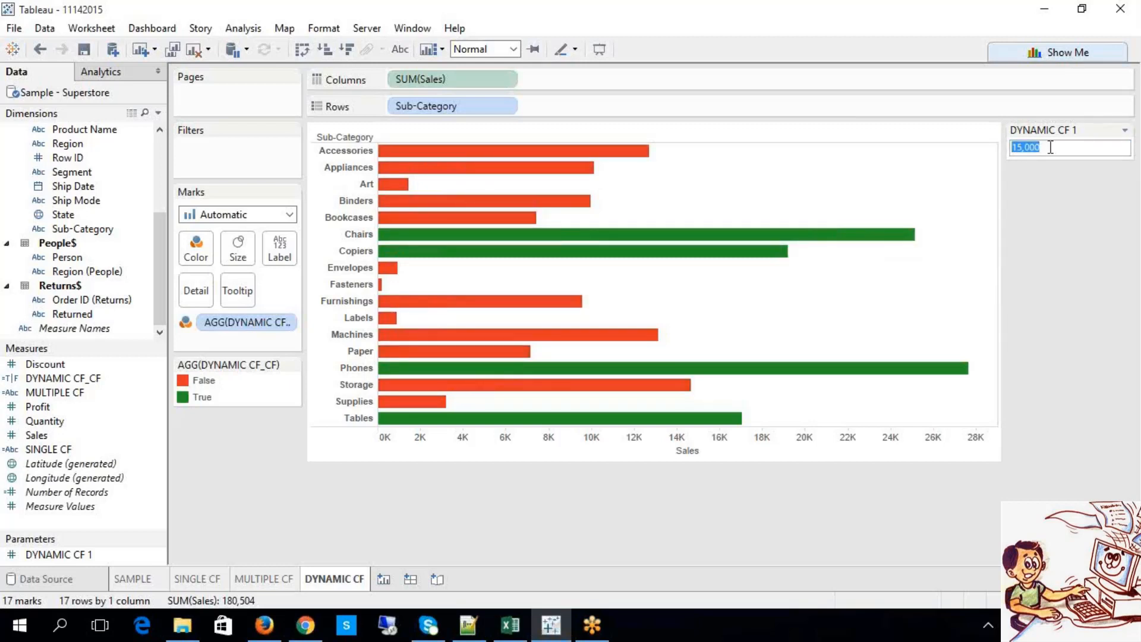
{"action": "left_click", "coordinate": [1124, 130]}
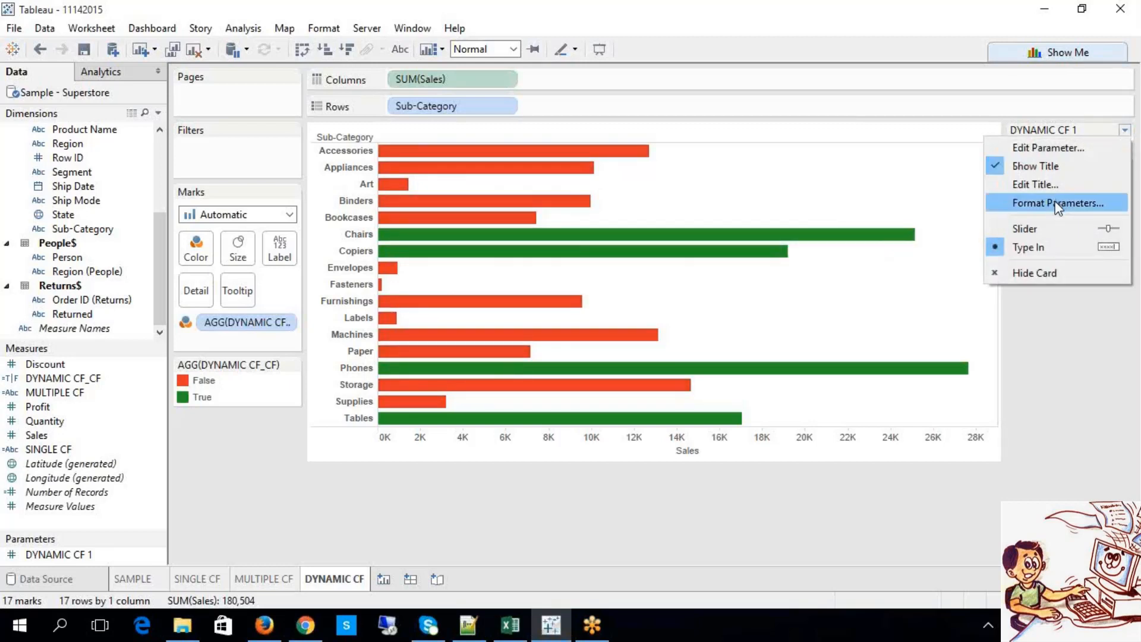
{"action": "left_click", "coordinate": [1055, 240]}
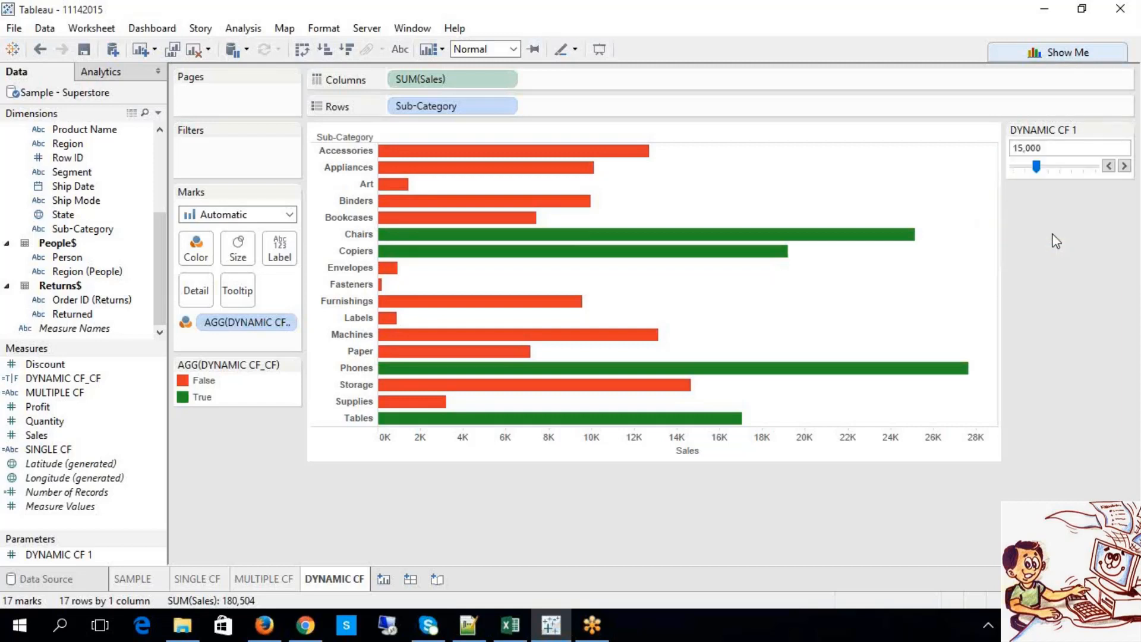
Step: Step the DYNAMIC CF 1 parameter up to 30,000 and back down to 10,000
{"action": "left_click", "coordinate": [1124, 165]}
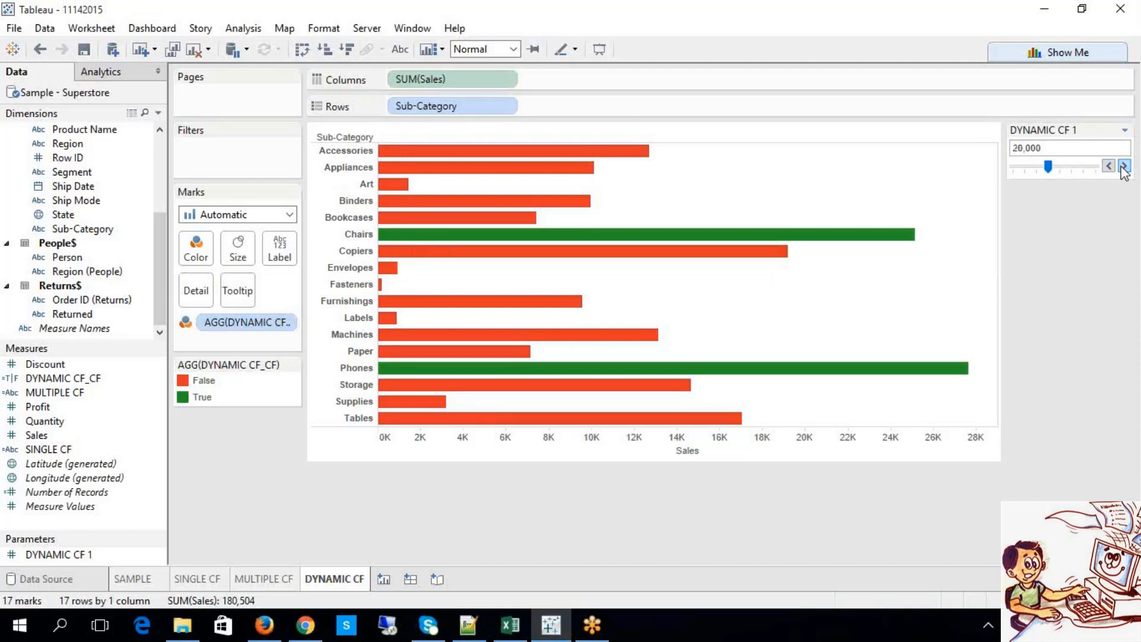
{"action": "left_click", "coordinate": [1123, 165]}
{"action": "left_click", "coordinate": [1124, 166]}
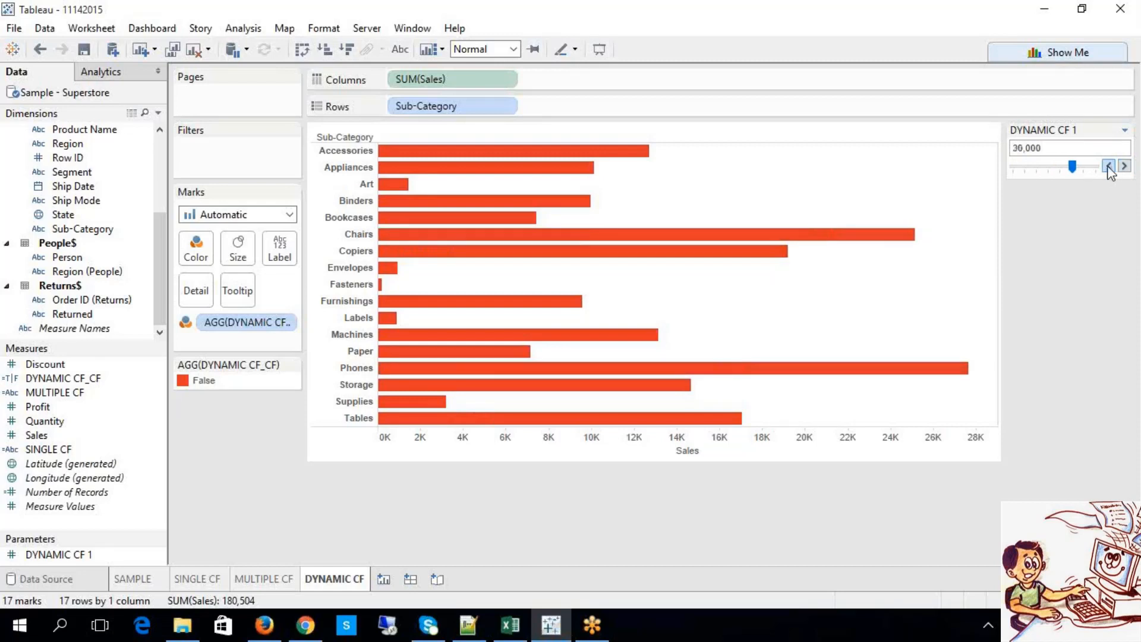
{"action": "left_click", "coordinate": [1108, 166]}
{"action": "left_click", "coordinate": [1109, 166]}
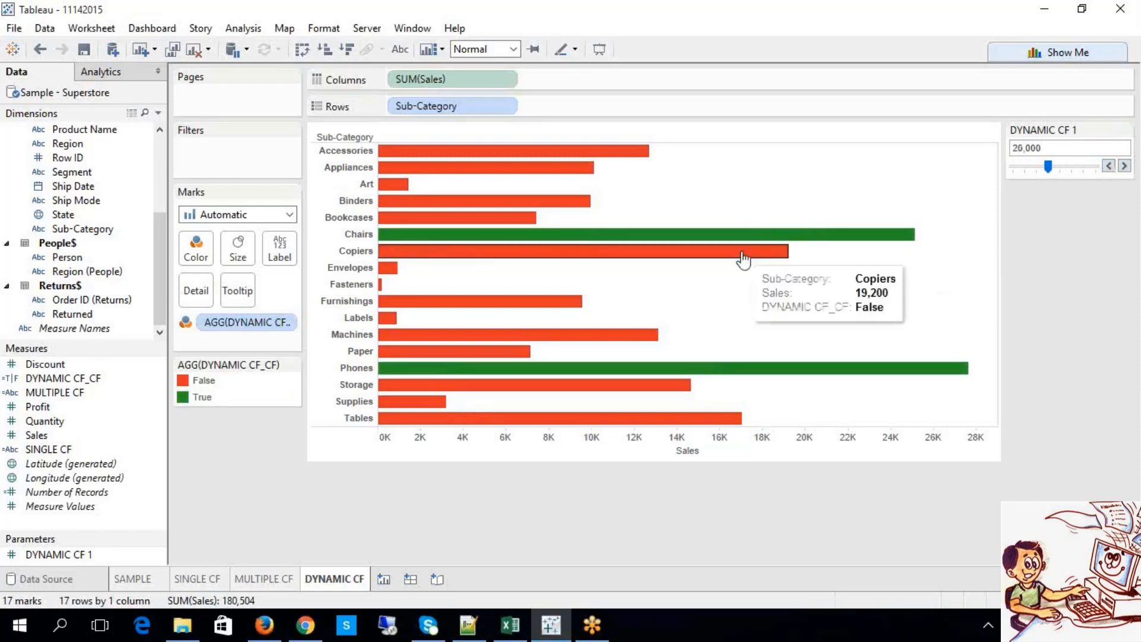
{"action": "left_click", "coordinate": [1104, 169]}
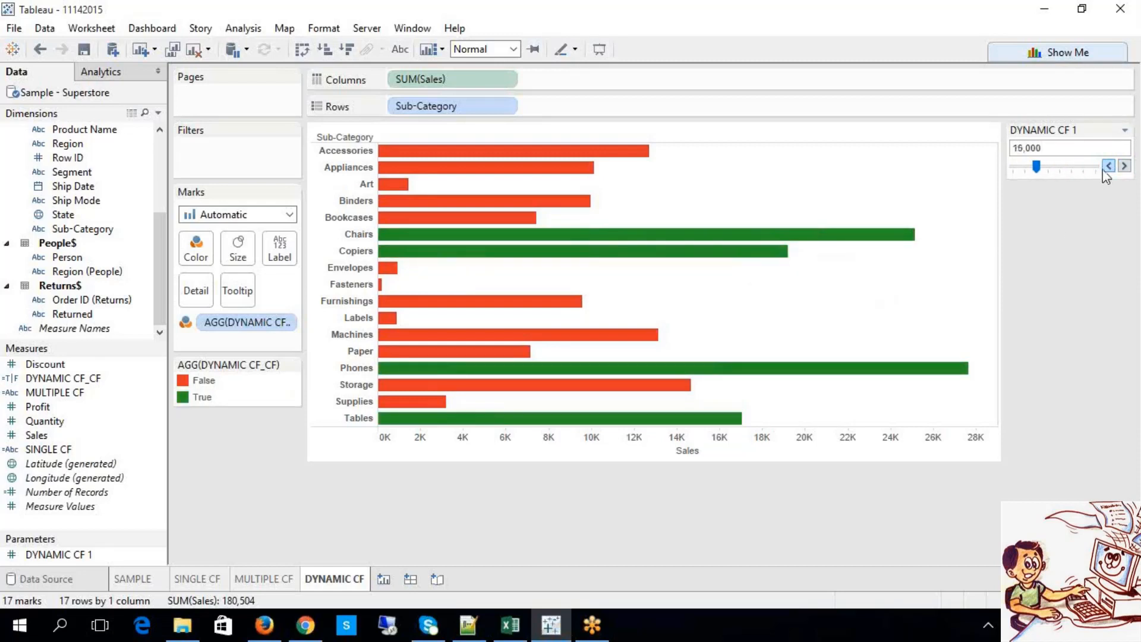
{"action": "left_click", "coordinate": [1105, 169]}
Step: Add a new blank worksheet after the DYNAMIC CF sheet
{"action": "mouse_move", "coordinate": [512, 364]}
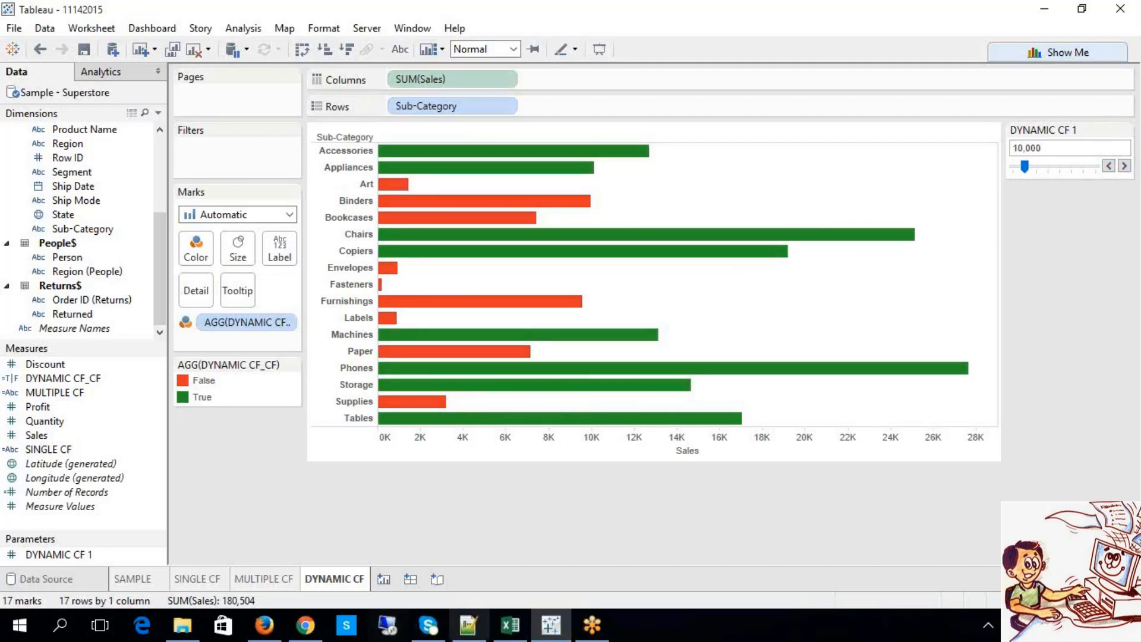
{"action": "mouse_move", "coordinate": [510, 624]}
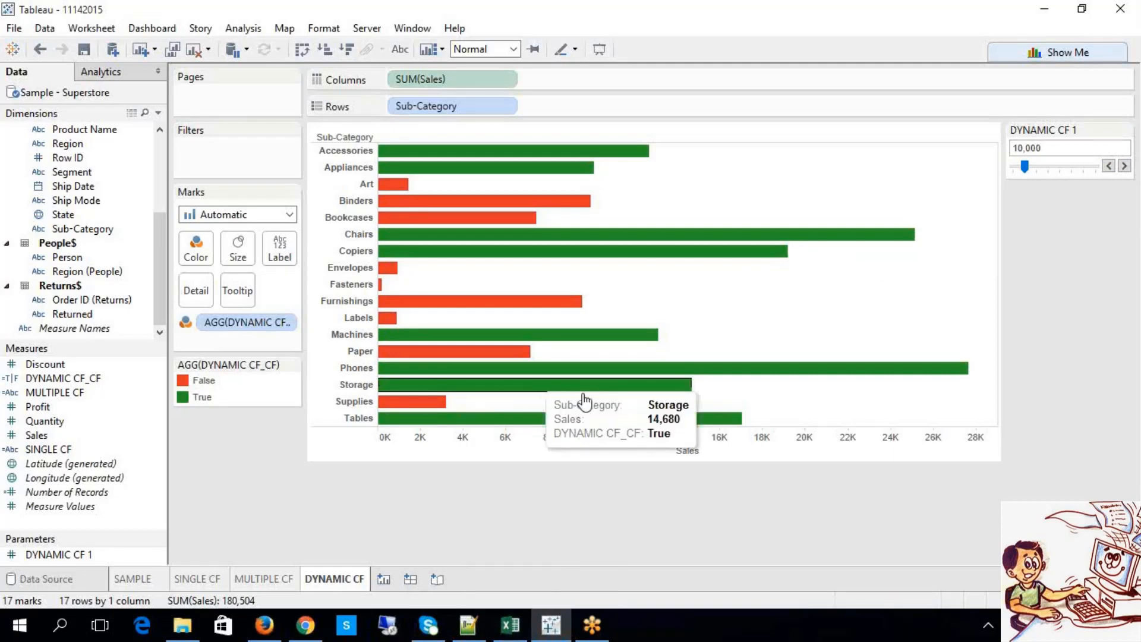
{"action": "left_click", "coordinate": [384, 580]}
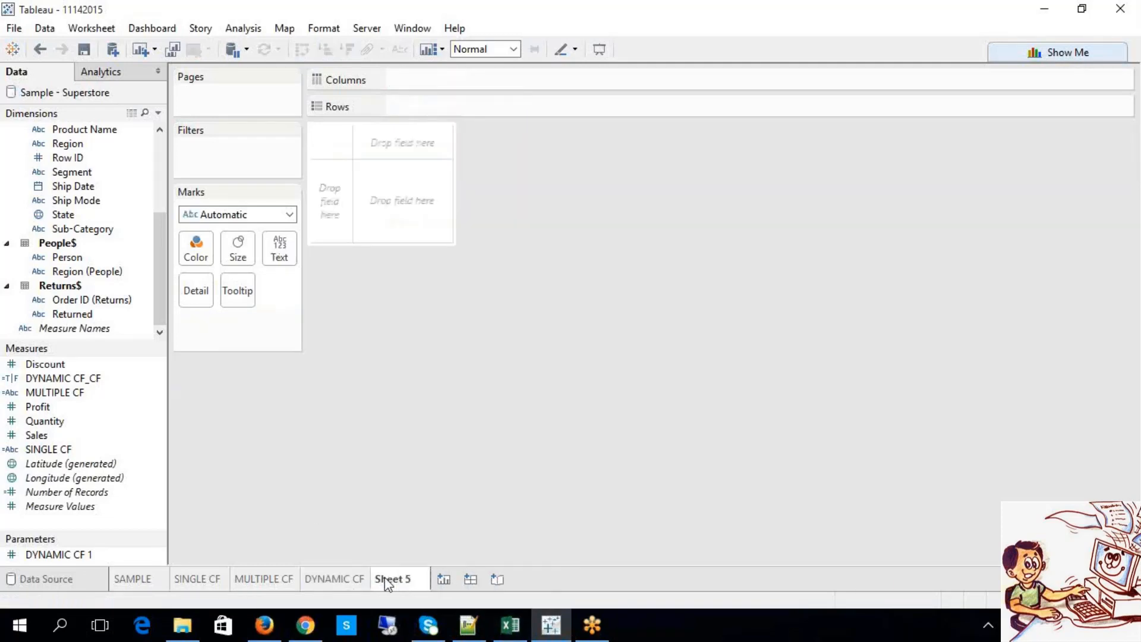
Step: Check the notes in Excel, return to Tableau and rename the new worksheet as DYNAMIC COLUMN SELECTION
{"action": "left_click", "coordinate": [506, 625]}
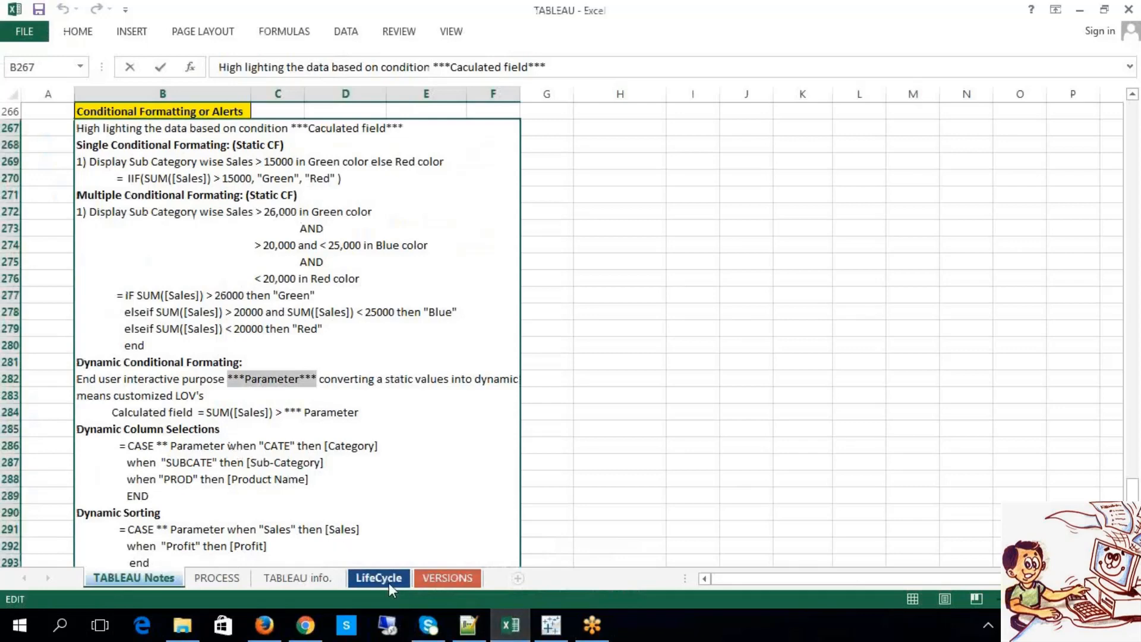
{"action": "left_click", "coordinate": [511, 636]}
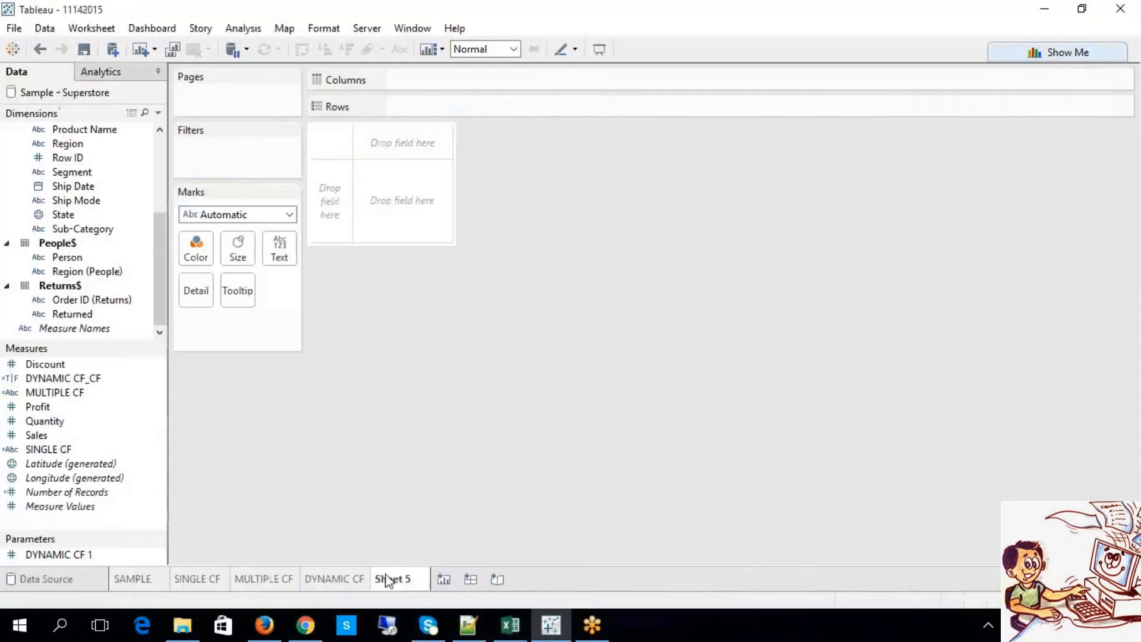
{"action": "right_click", "coordinate": [389, 578]}
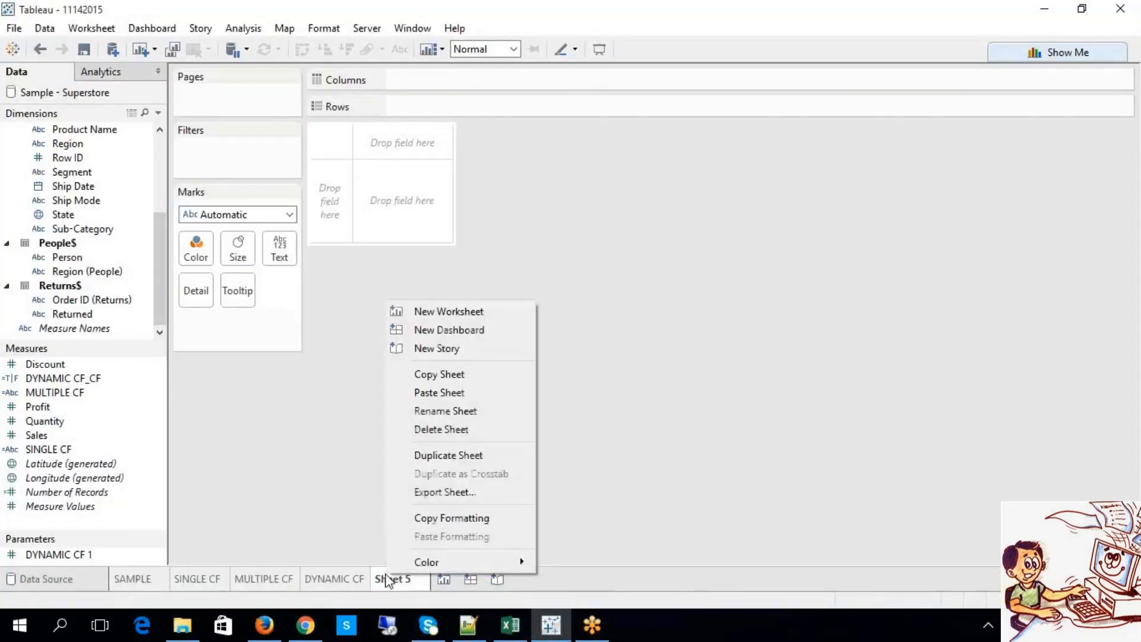
{"action": "left_click", "coordinate": [425, 416]}
{"action": "type", "text": "D"}
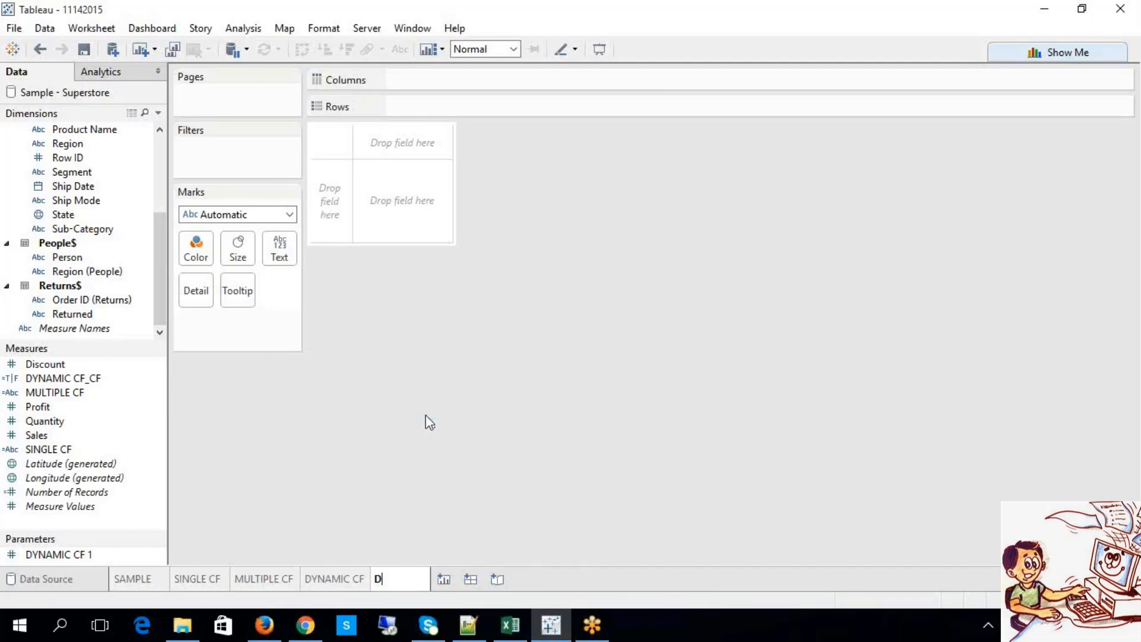
{"action": "type", "text": "YNAMIC COLU"}
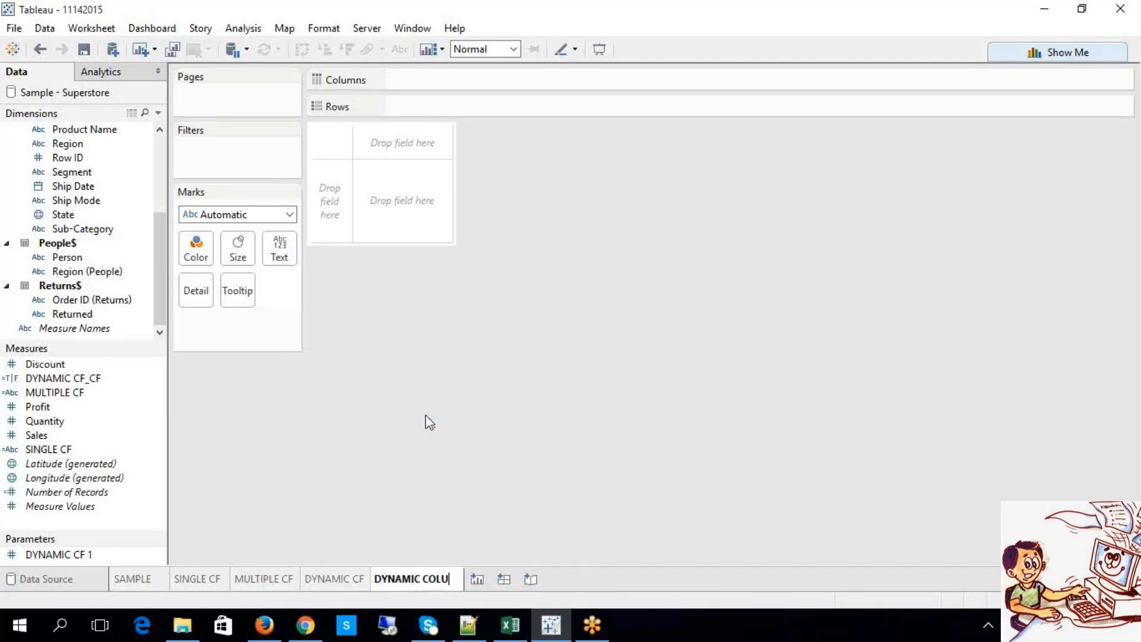
{"action": "type", "text": "MN SELECTION"}
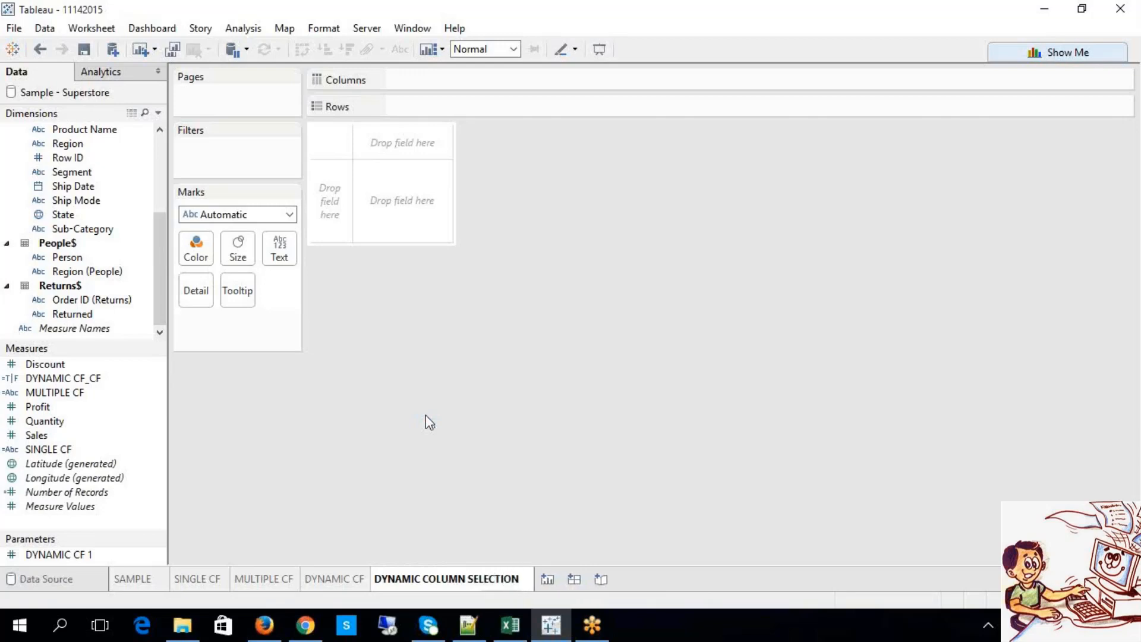
{"action": "key", "text": "Return"}
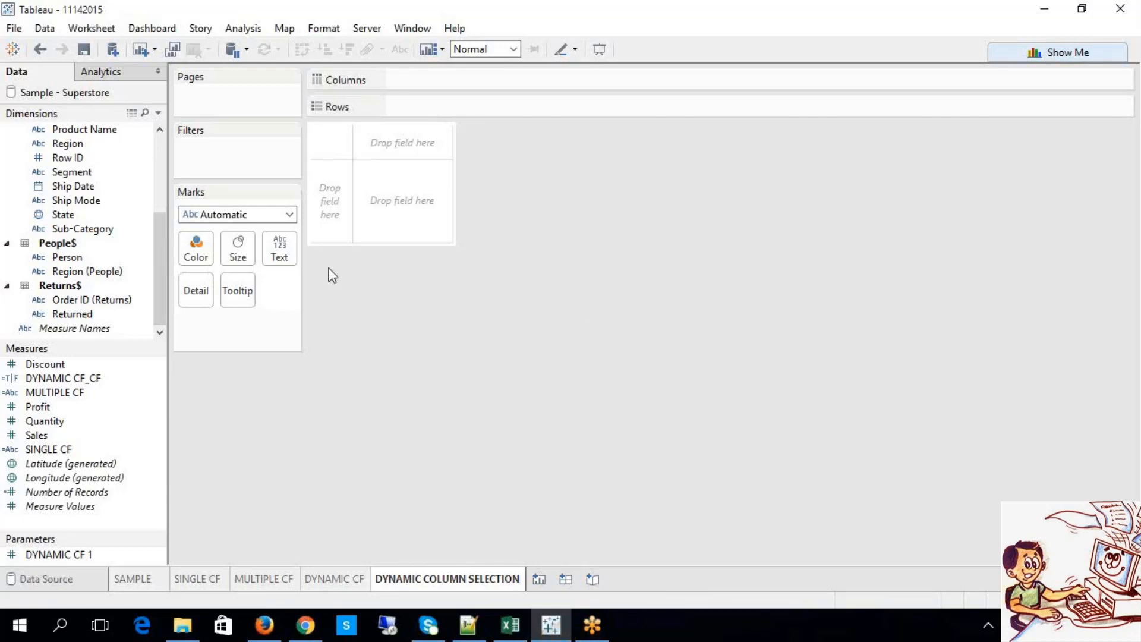
Step: Add the Category, Sub-Category and Product Name dimensions to the rows
{"action": "left_click", "coordinate": [164, 167]}
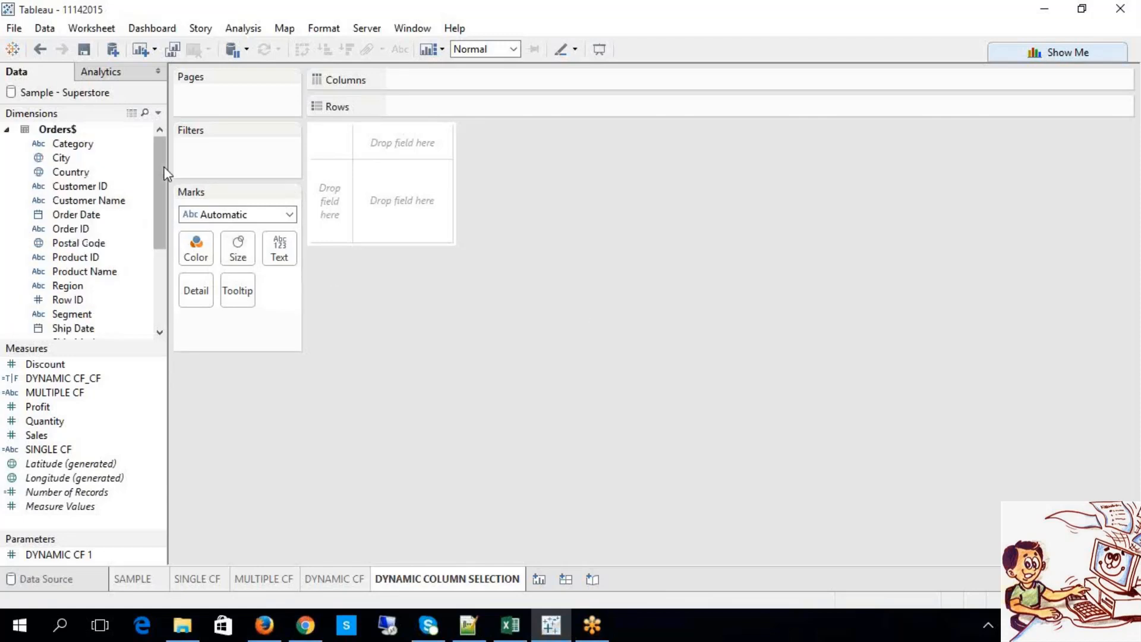
{"action": "left_click_drag", "start_coordinate": [164, 168], "coordinate": [162, 200]}
{"action": "double_click", "coordinate": [119, 145]}
{"action": "left_click", "coordinate": [100, 275]}
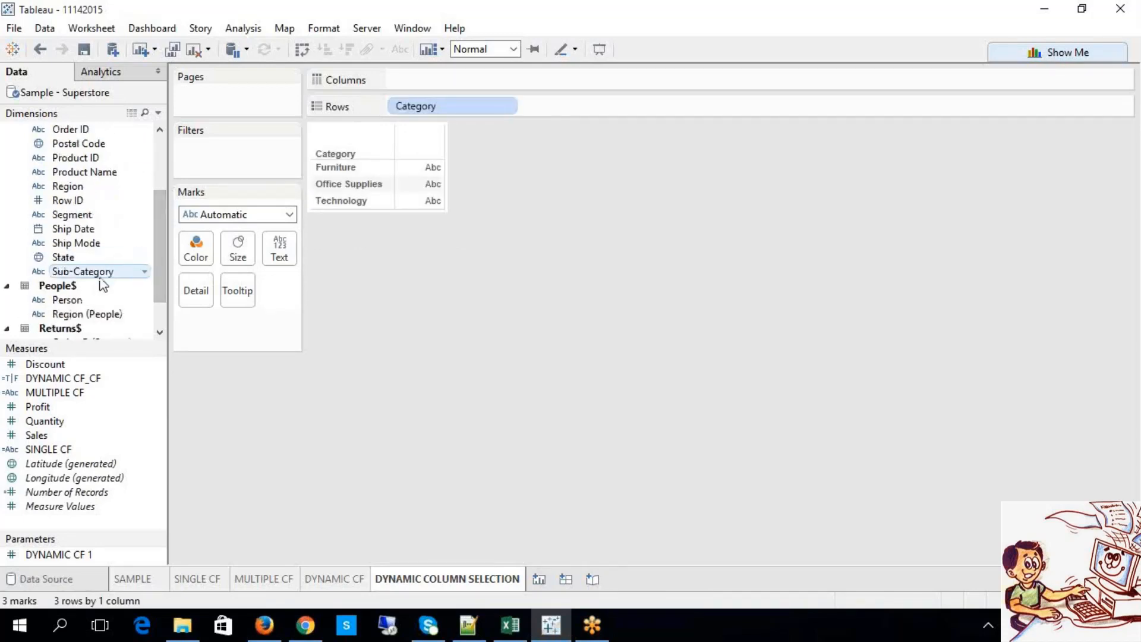
{"action": "double_click", "coordinate": [100, 272]}
{"action": "double_click", "coordinate": [83, 172]}
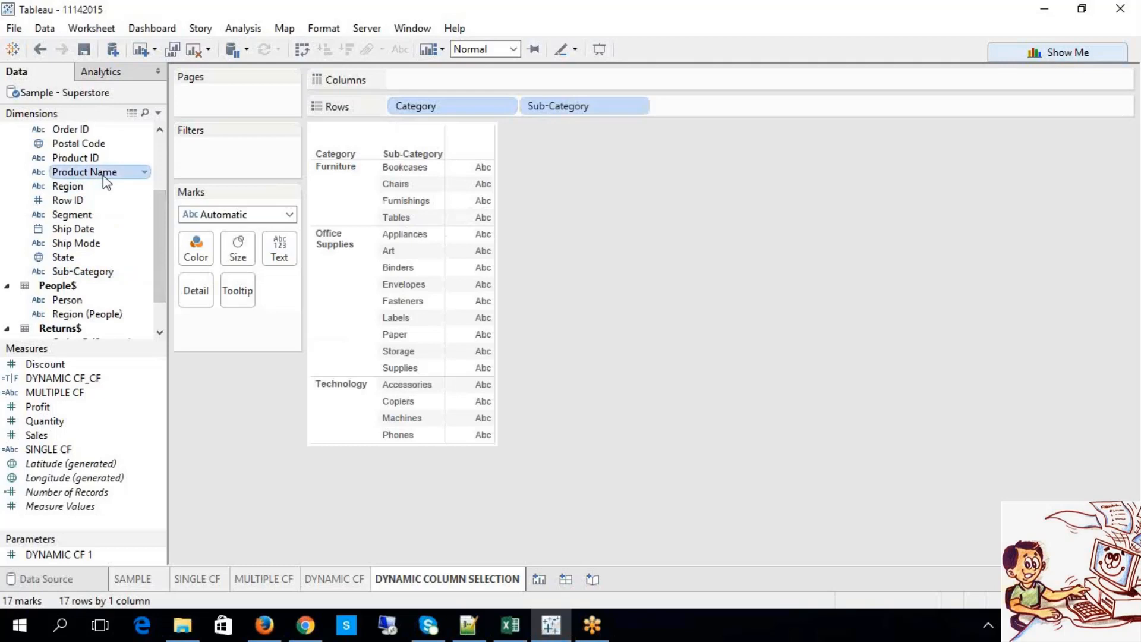
Step: Add Sales to the view as a text mark, and try it on the columns before taking it off there
{"action": "double_click", "coordinate": [67, 440]}
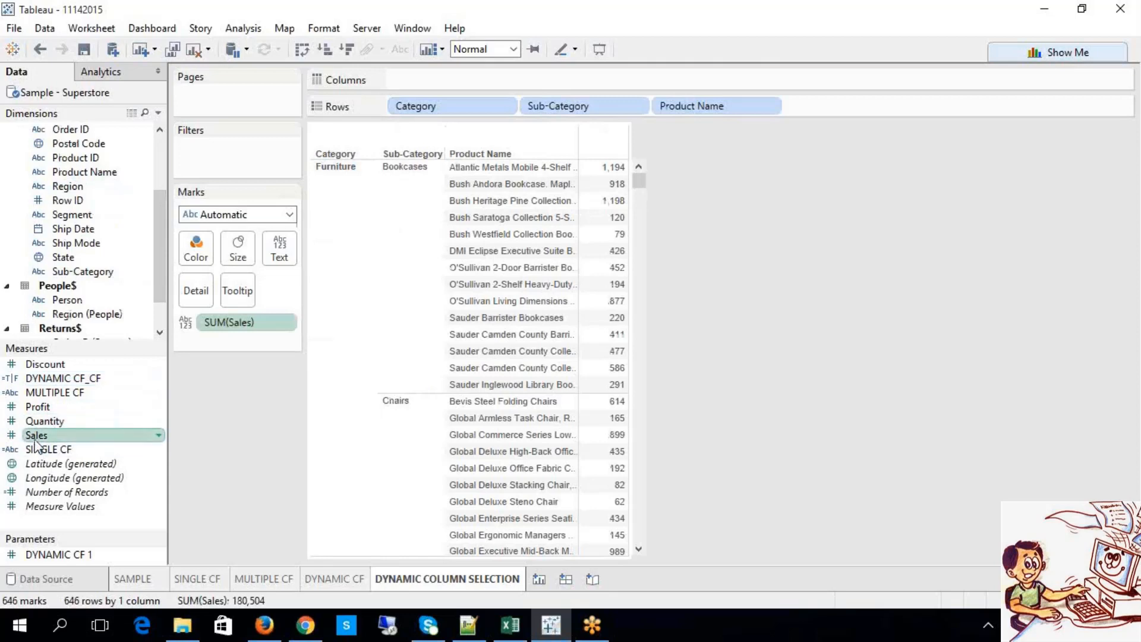
{"action": "left_click_drag", "start_coordinate": [37, 436], "coordinate": [415, 89]}
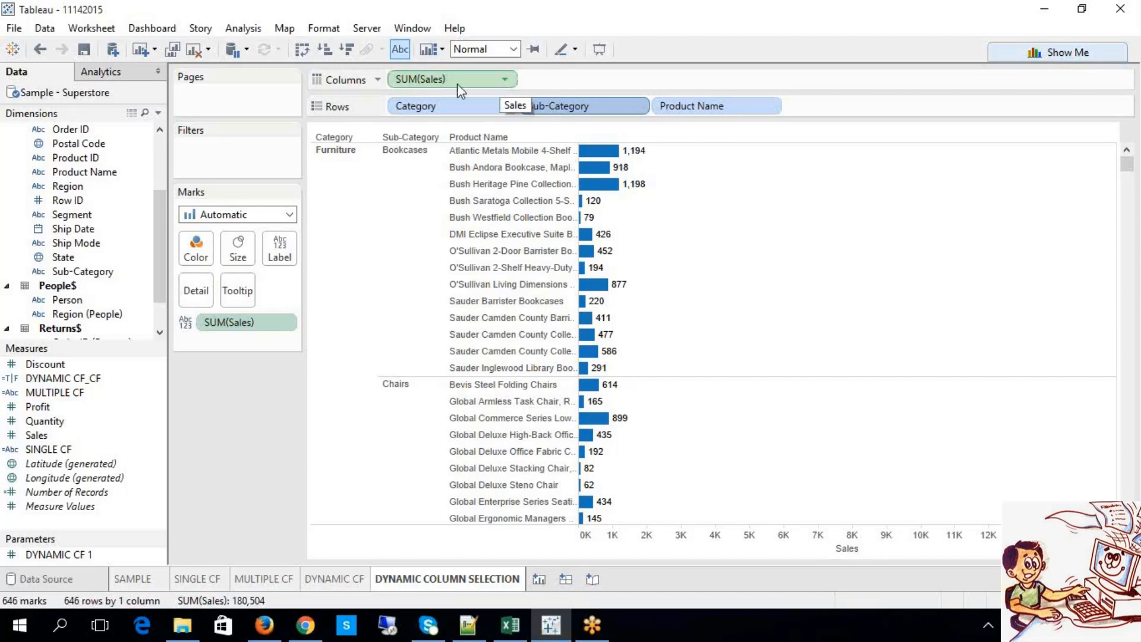
{"action": "key", "text": "Delete"}
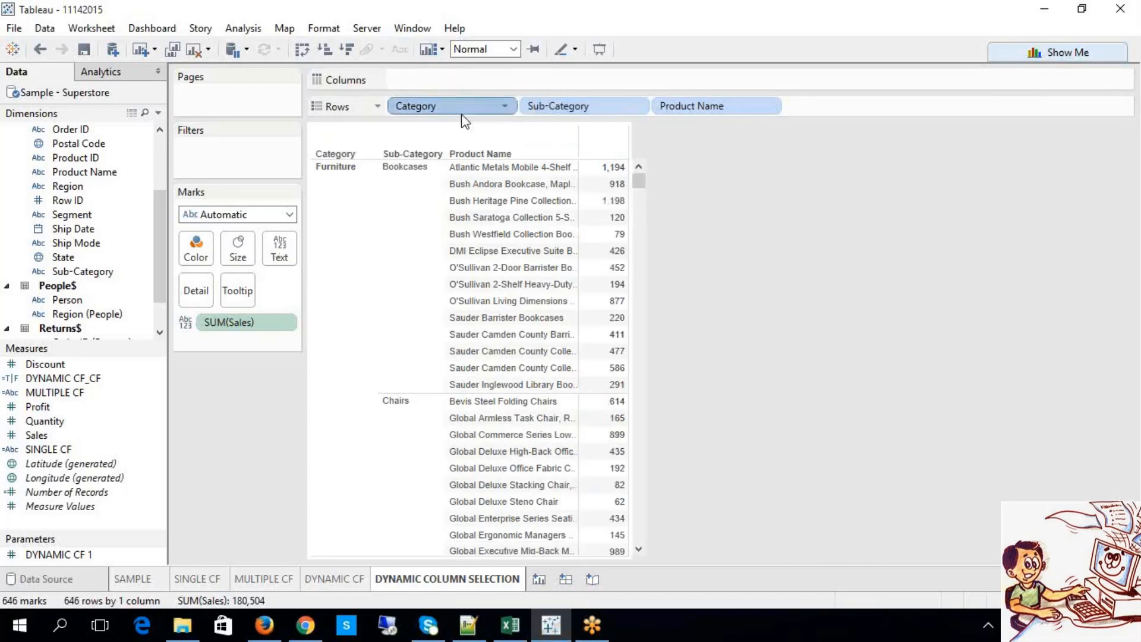
Step: Remove Category, Sub-Category and Product Name from the rows
{"action": "key", "text": "Delete"}
{"action": "left_click", "coordinate": [462, 114]}
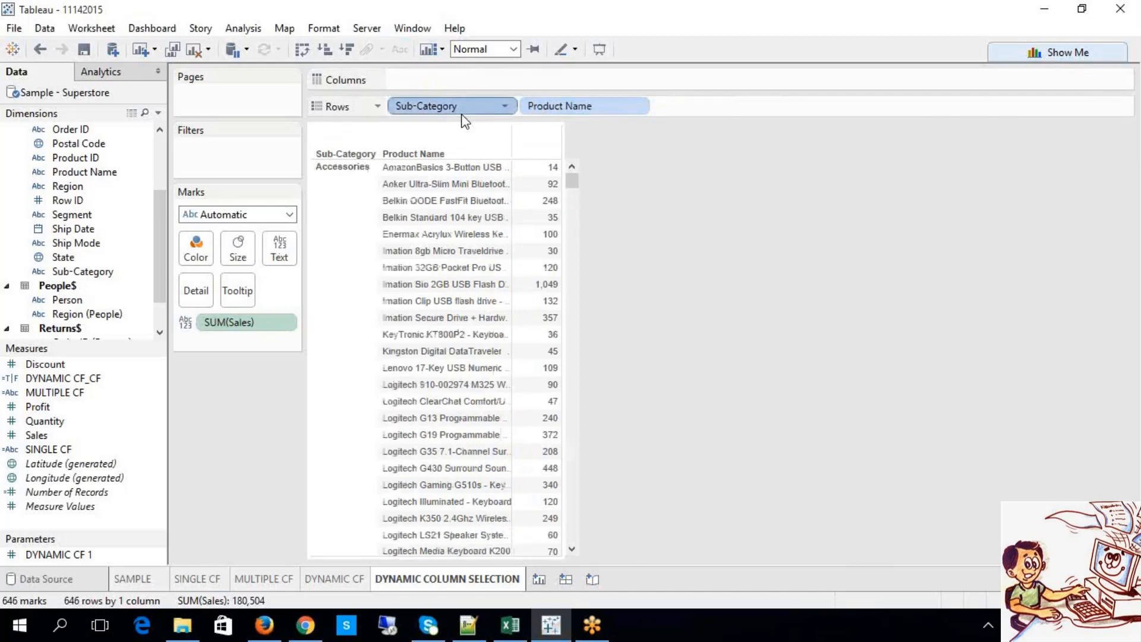
{"action": "key", "text": "Delete"}
{"action": "left_click", "coordinate": [458, 113]}
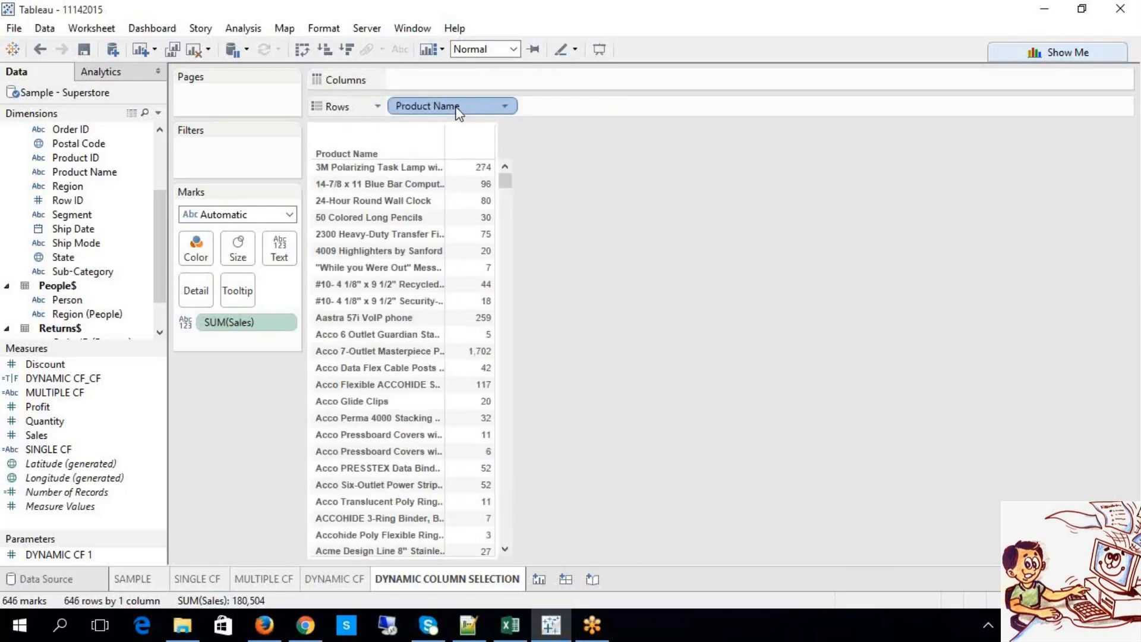
{"action": "key", "text": "Delete"}
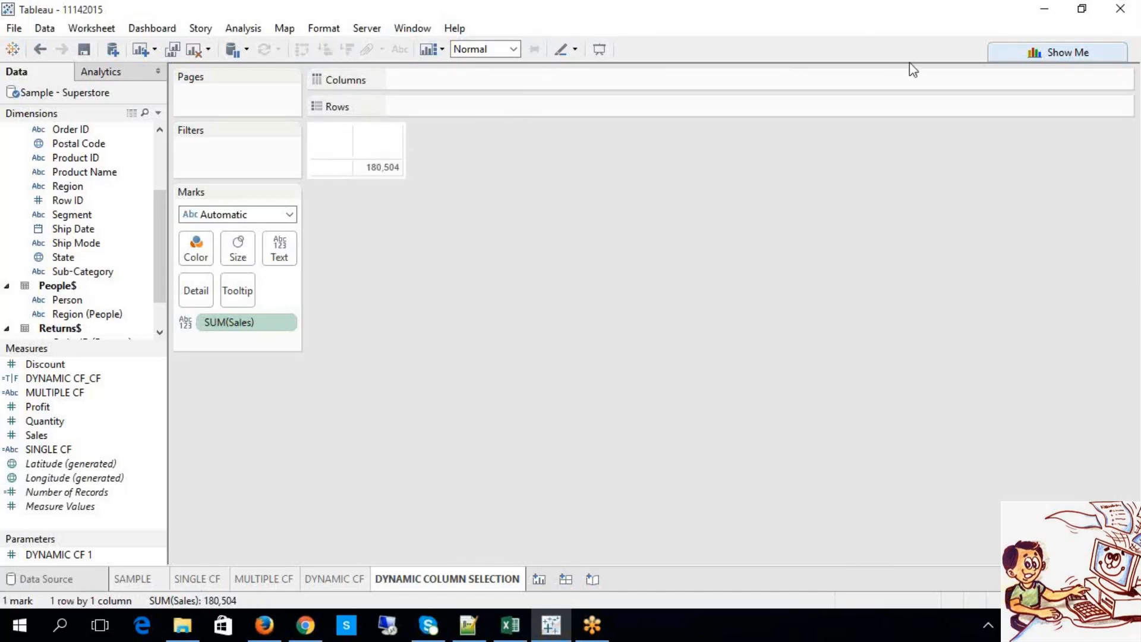
Step: Switch to Excel and review the calculated field and parameter notes under Dynamic Conditional Formatting
{"action": "left_click", "coordinate": [920, 21]}
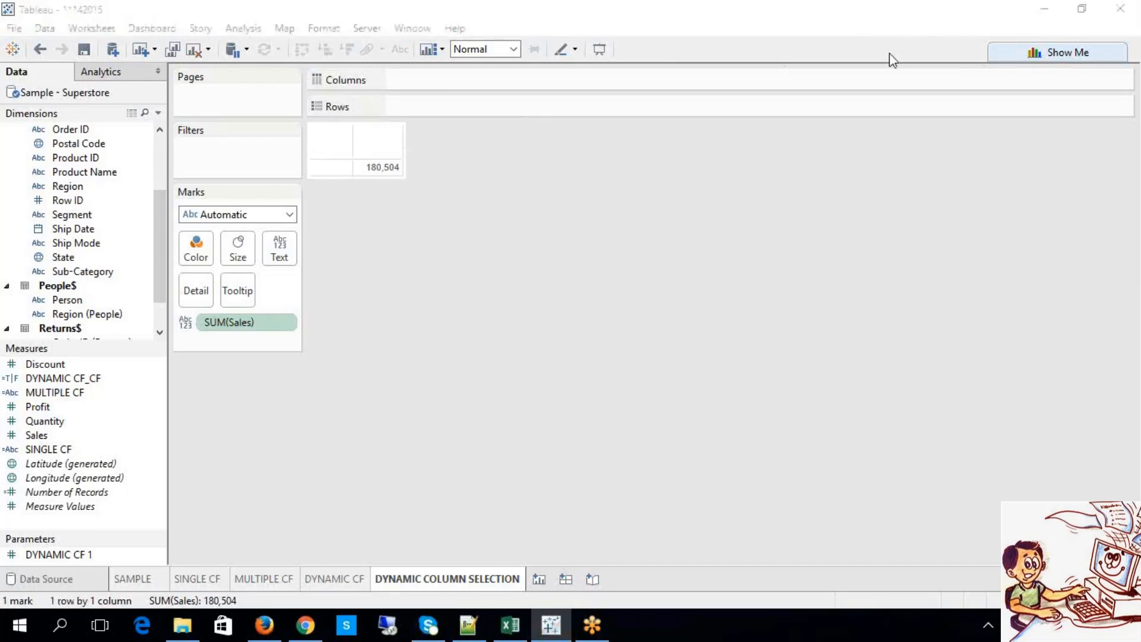
{"action": "left_click", "coordinate": [510, 624]}
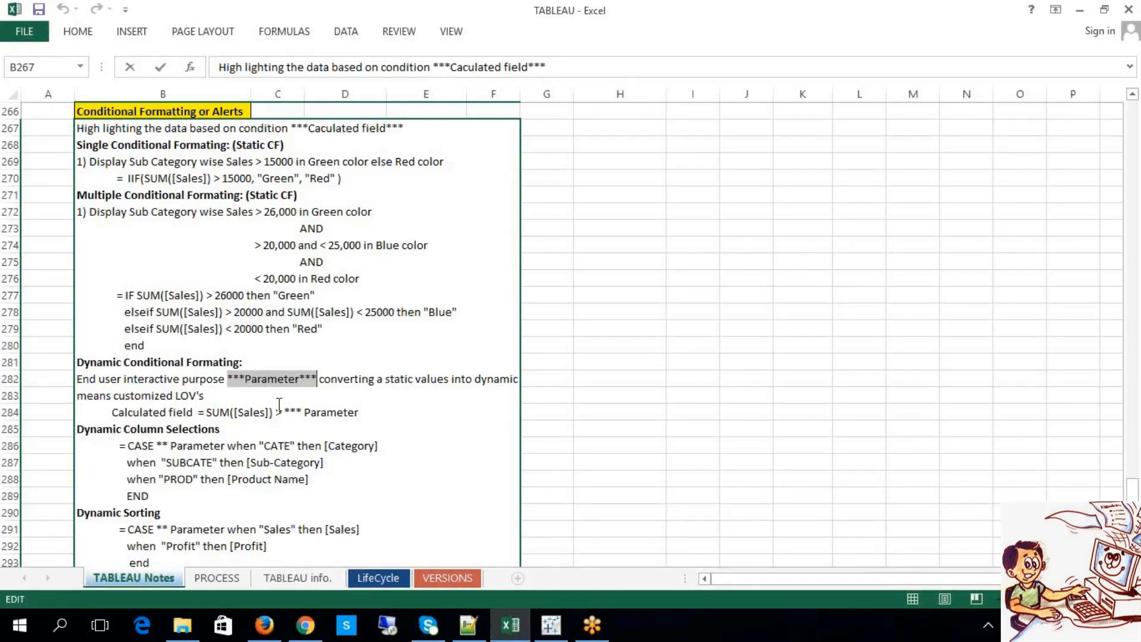
{"action": "left_click", "coordinate": [268, 442]}
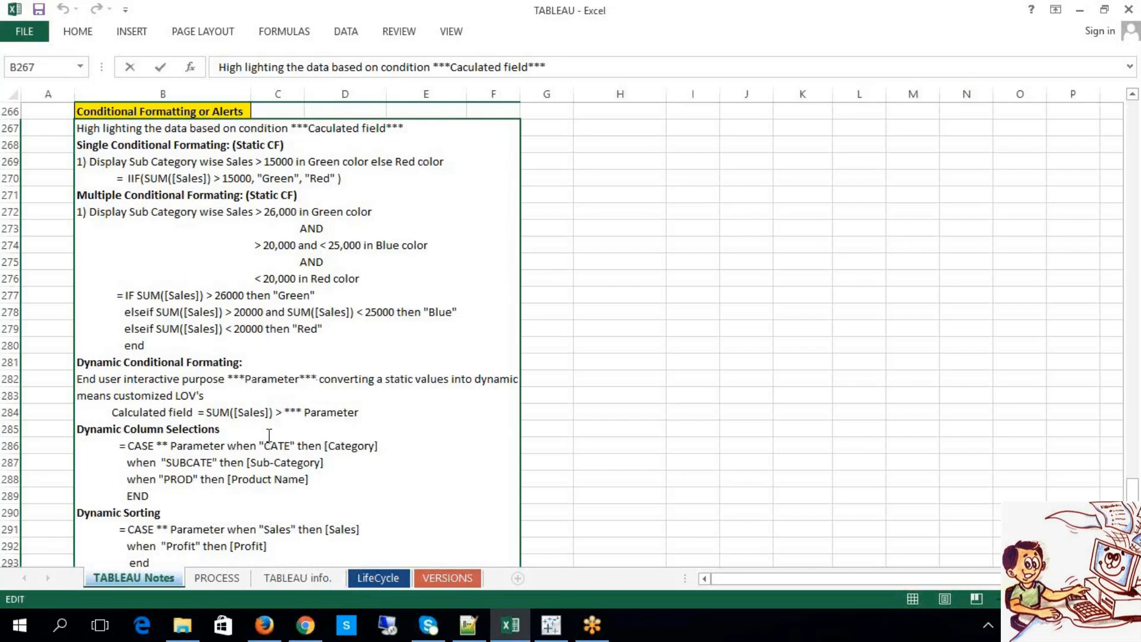
{"action": "left_click_drag", "start_coordinate": [358, 411], "coordinate": [306, 412]}
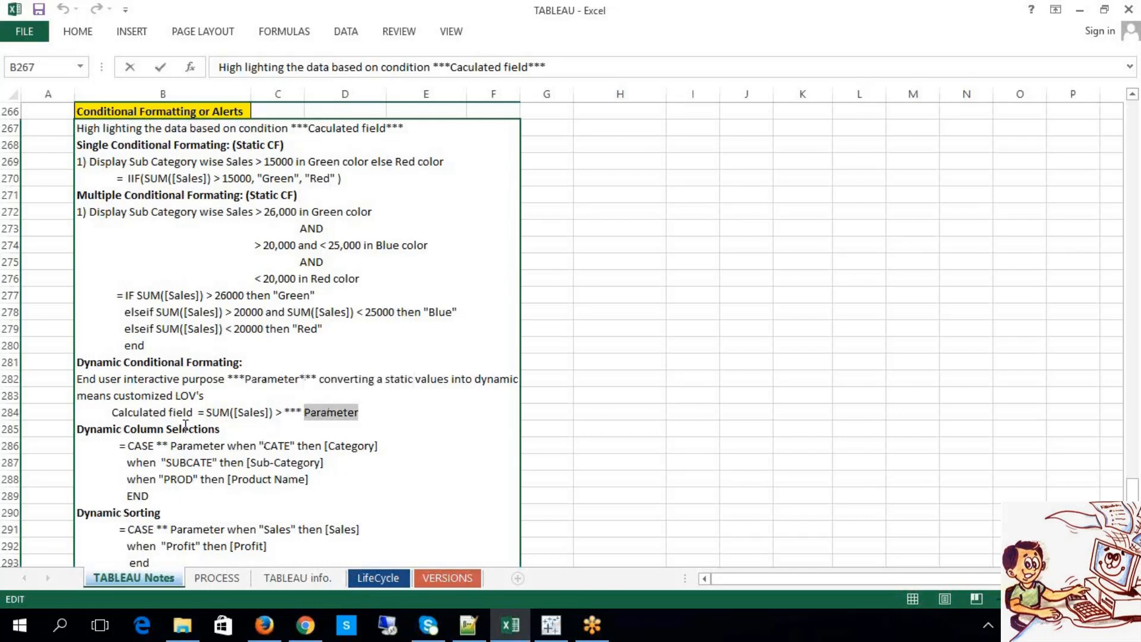
{"action": "left_click_drag", "start_coordinate": [195, 412], "coordinate": [113, 411]}
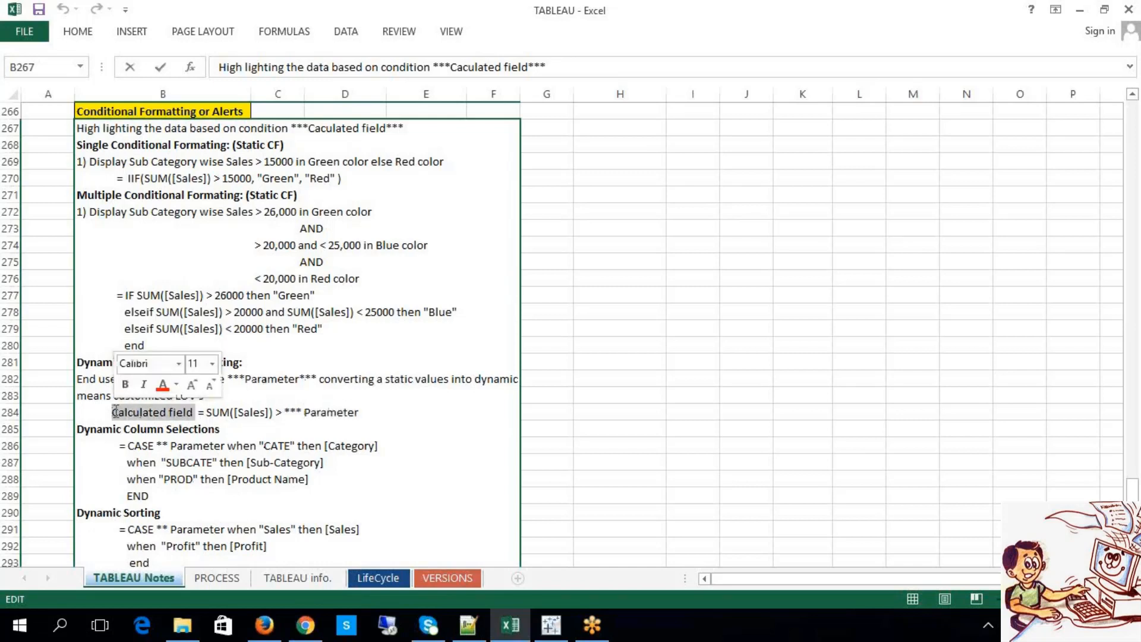
{"action": "left_click", "coordinate": [778, 406]}
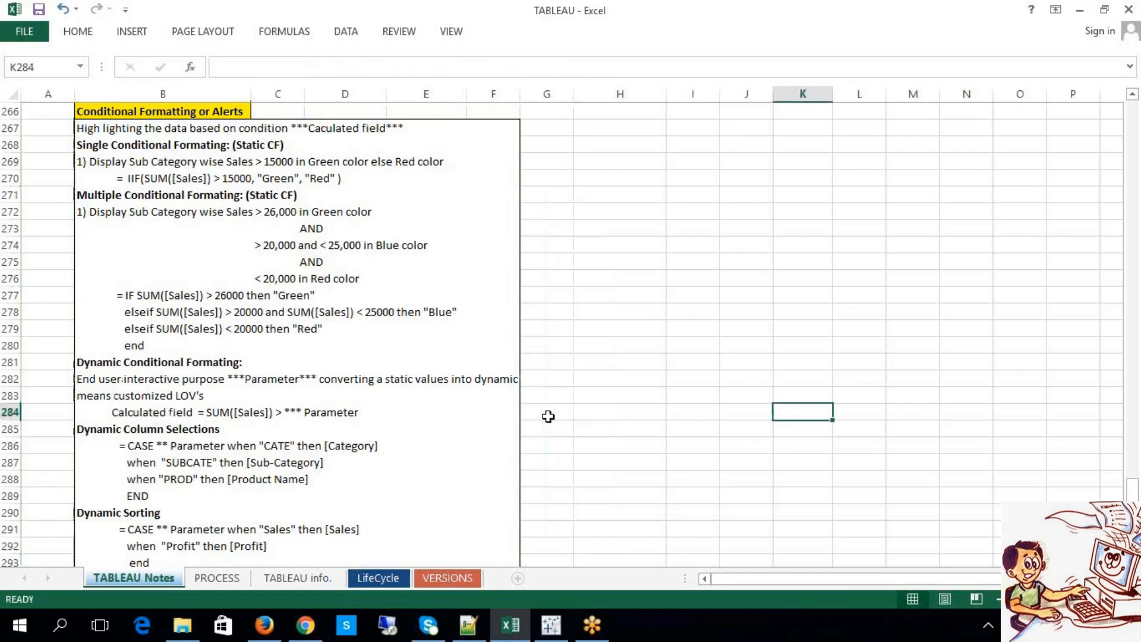
Step: Switch back to Tableau and start creating a parameter named DYNAMIC COL SEL
{"action": "left_click", "coordinate": [561, 632]}
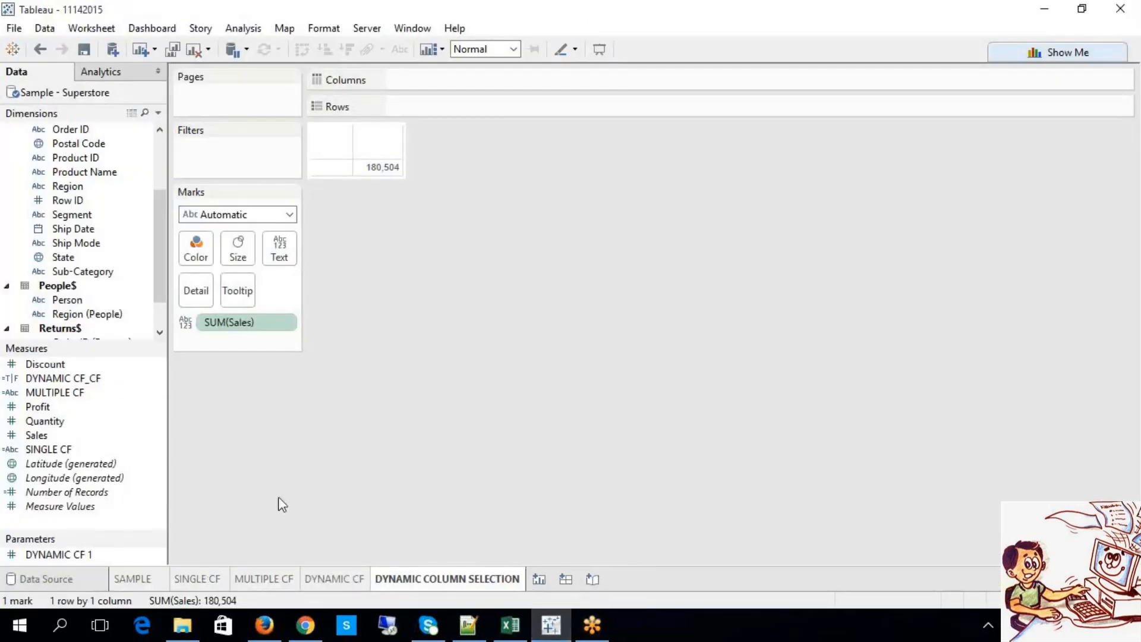
{"action": "right_click", "coordinate": [144, 556]}
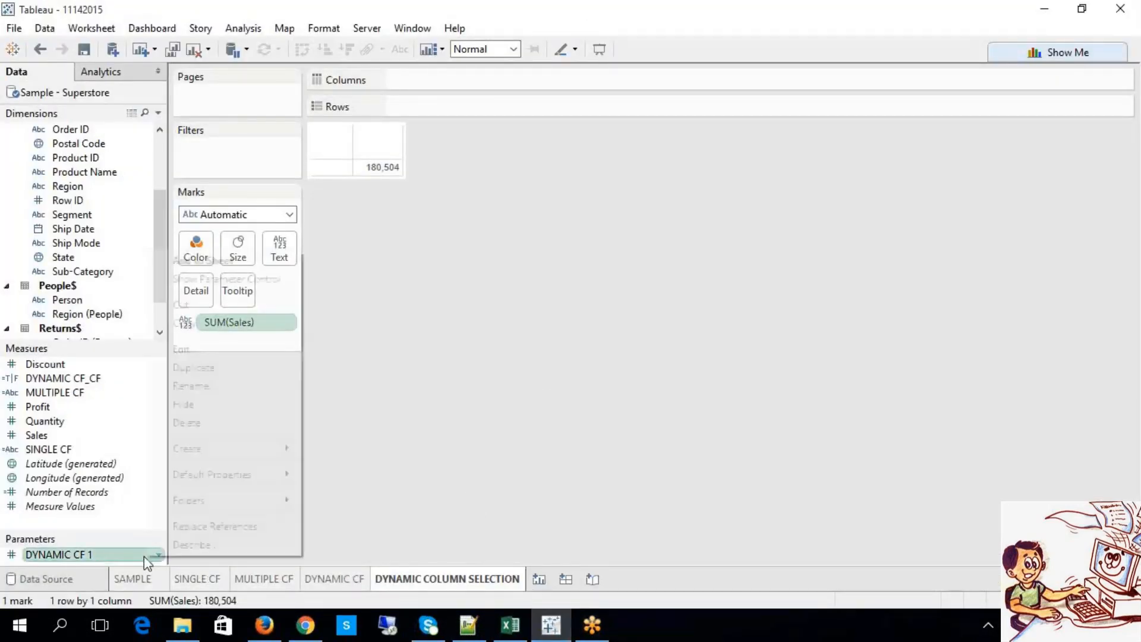
{"action": "right_click", "coordinate": [117, 531]}
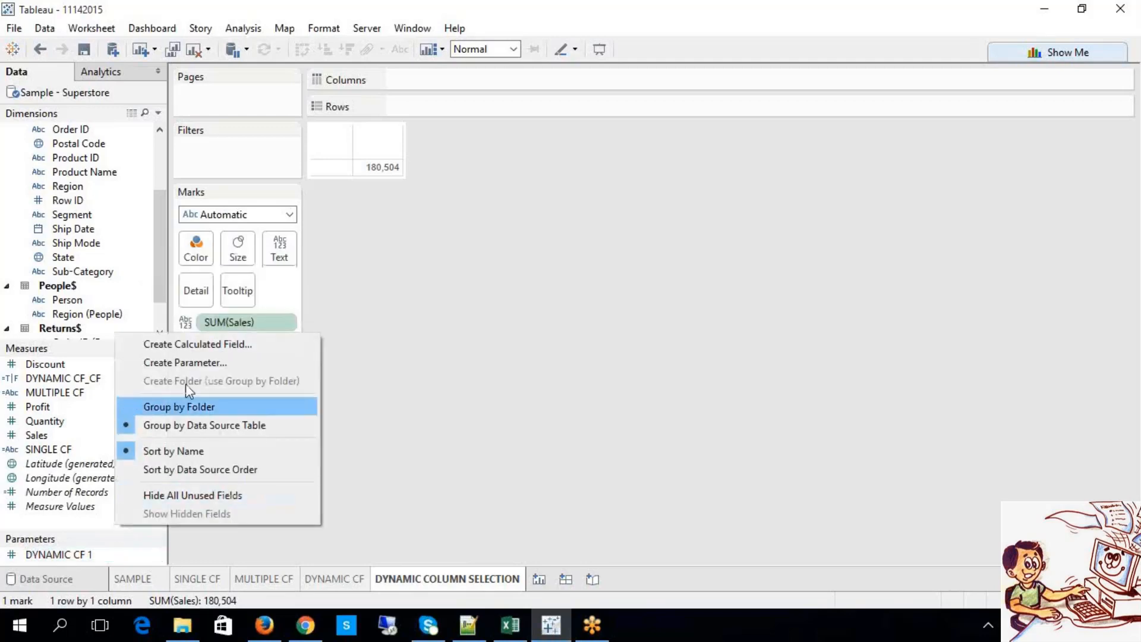
{"action": "left_click", "coordinate": [203, 364]}
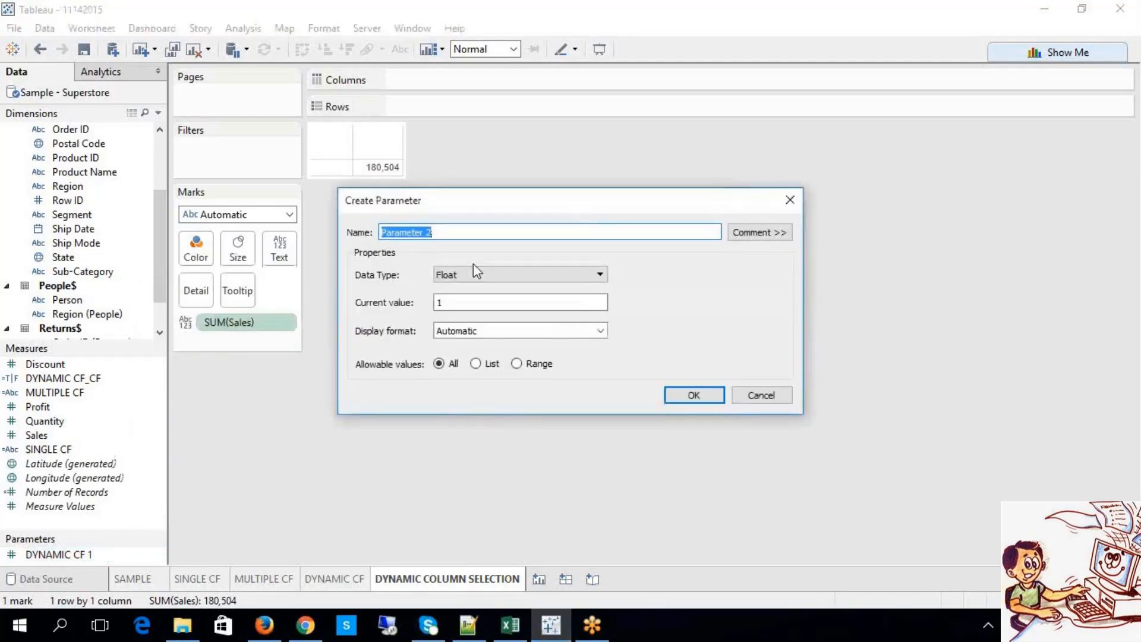
{"action": "type", "text": "DYMAN"}
{"action": "key", "text": "BackSpace"}
{"action": "key", "text": "BackSpace"}
{"action": "key", "text": "BackSpace"}
{"action": "type", "text": "NAMI"}
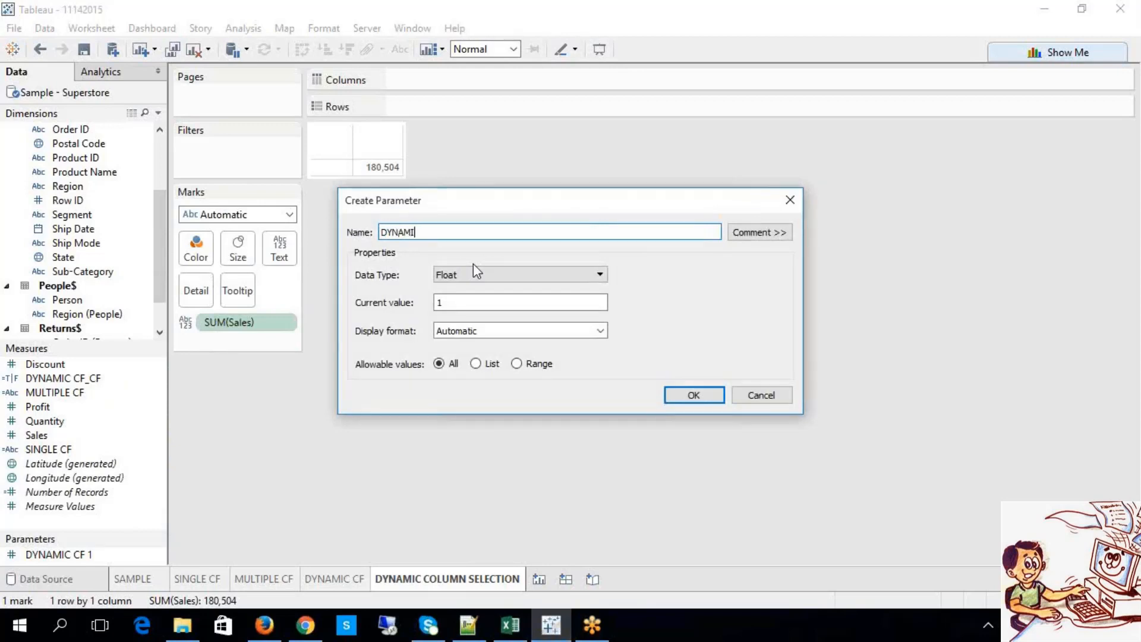
{"action": "type", "text": "C COL SEL"}
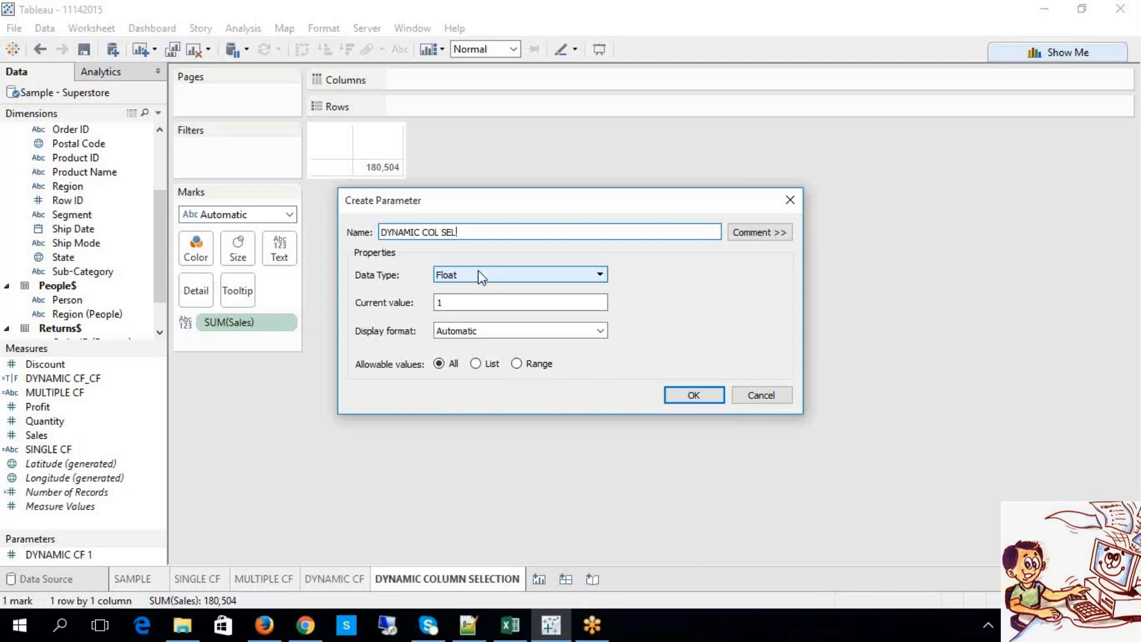
Step: Set the parameter's data type to String and its allowable values to List
{"action": "left_click", "coordinate": [479, 271]}
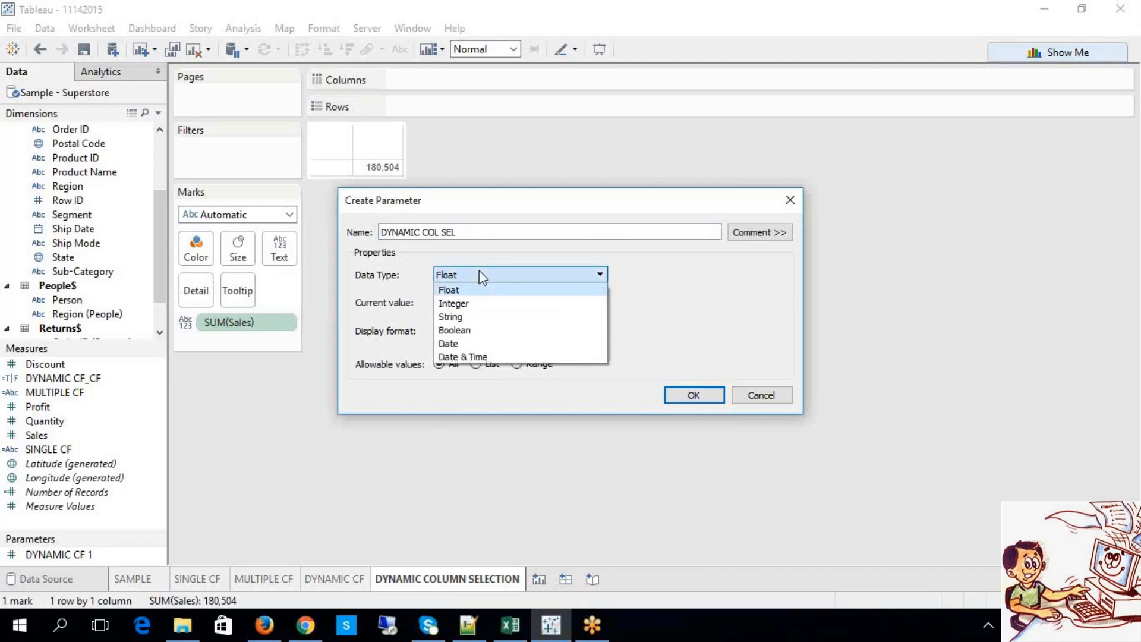
{"action": "left_click", "coordinate": [471, 316]}
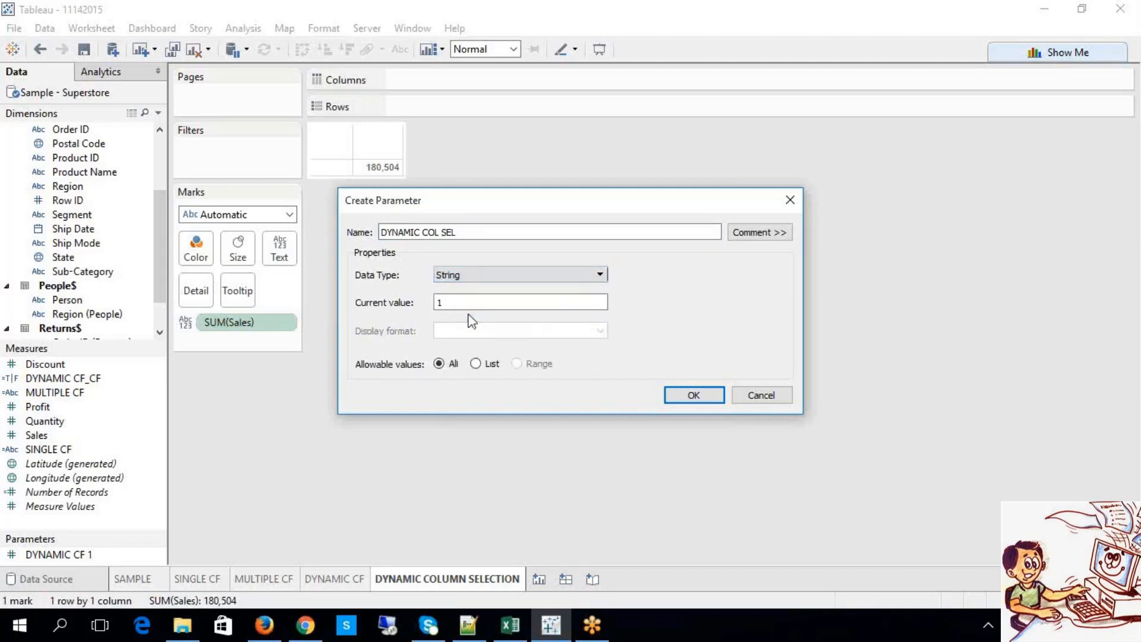
{"action": "left_click", "coordinate": [476, 363]}
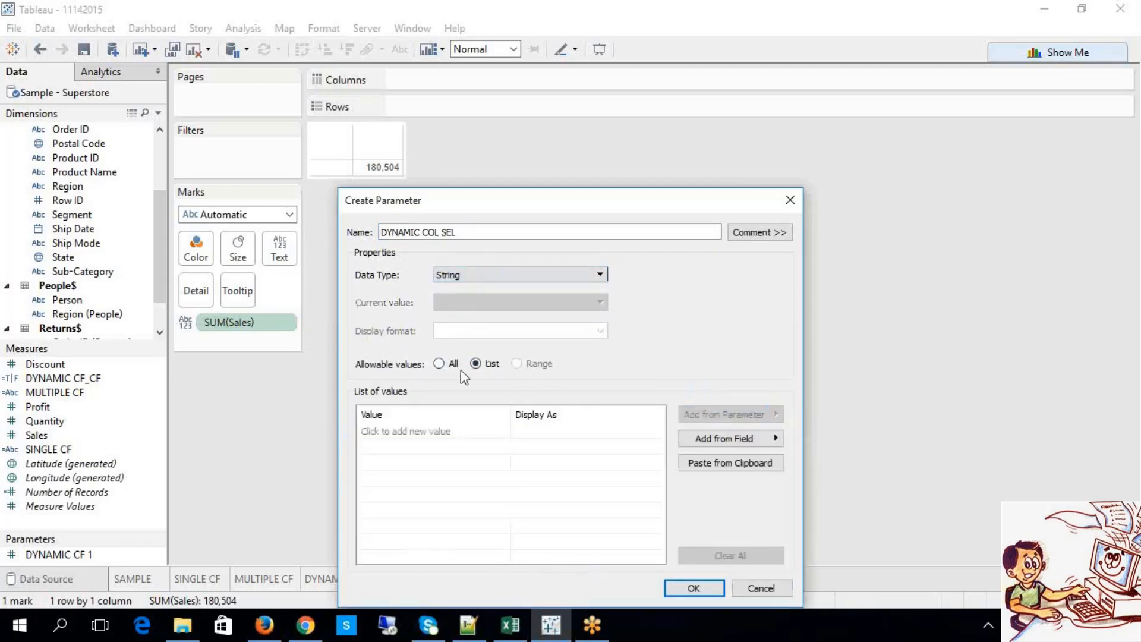
Step: Check the Dynamic Column Selections notes in Excel, and add CATE, SUBCATE and PROD to the parameter's list of values in Tableau
{"action": "left_click_drag", "start_coordinate": [544, 204], "coordinate": [576, 118]}
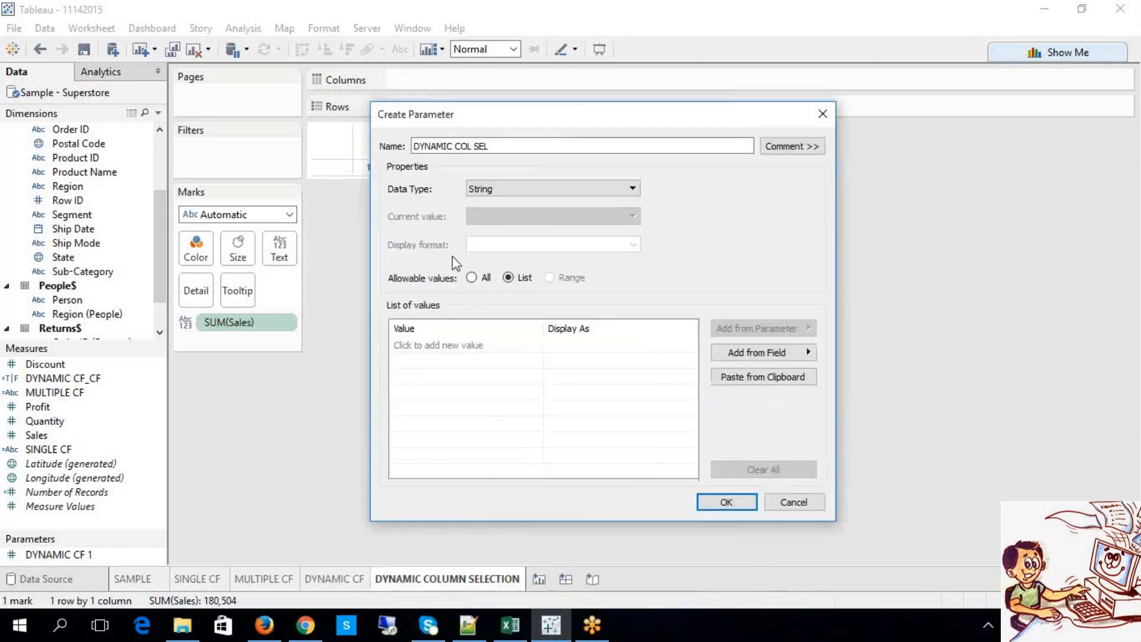
{"action": "left_click", "coordinate": [432, 346]}
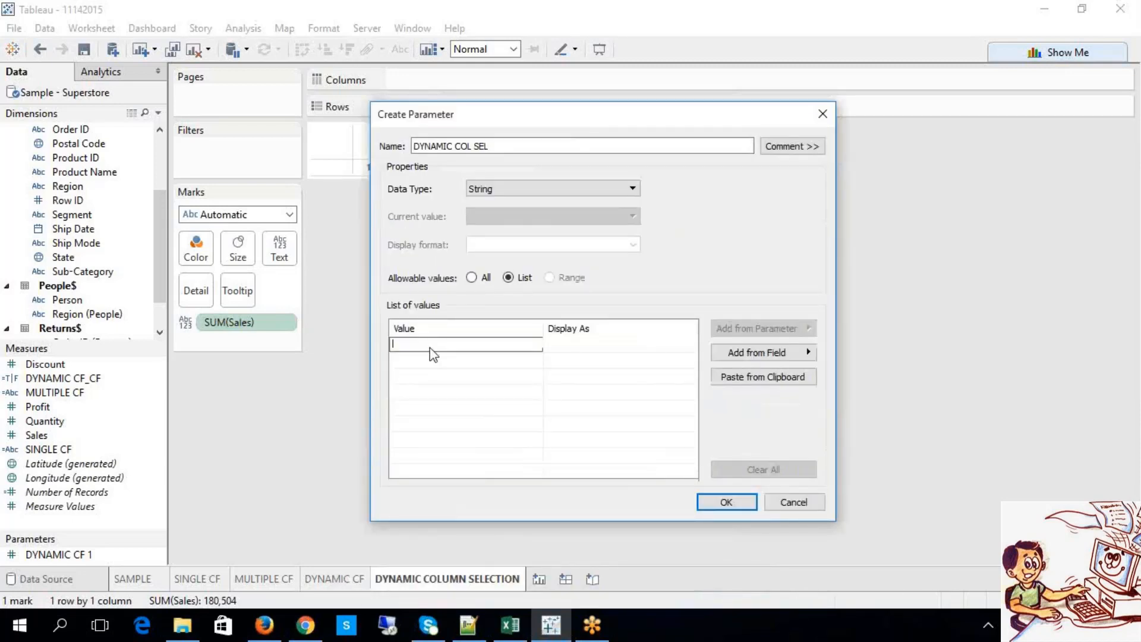
{"action": "left_click", "coordinate": [511, 625]}
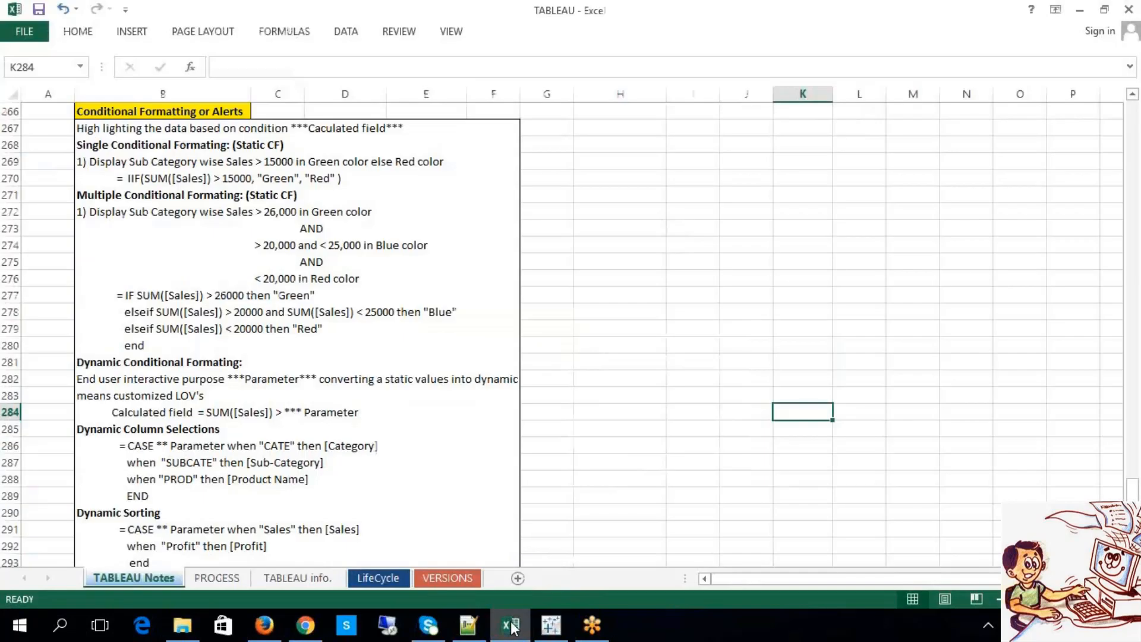
{"action": "left_click", "coordinate": [514, 628]}
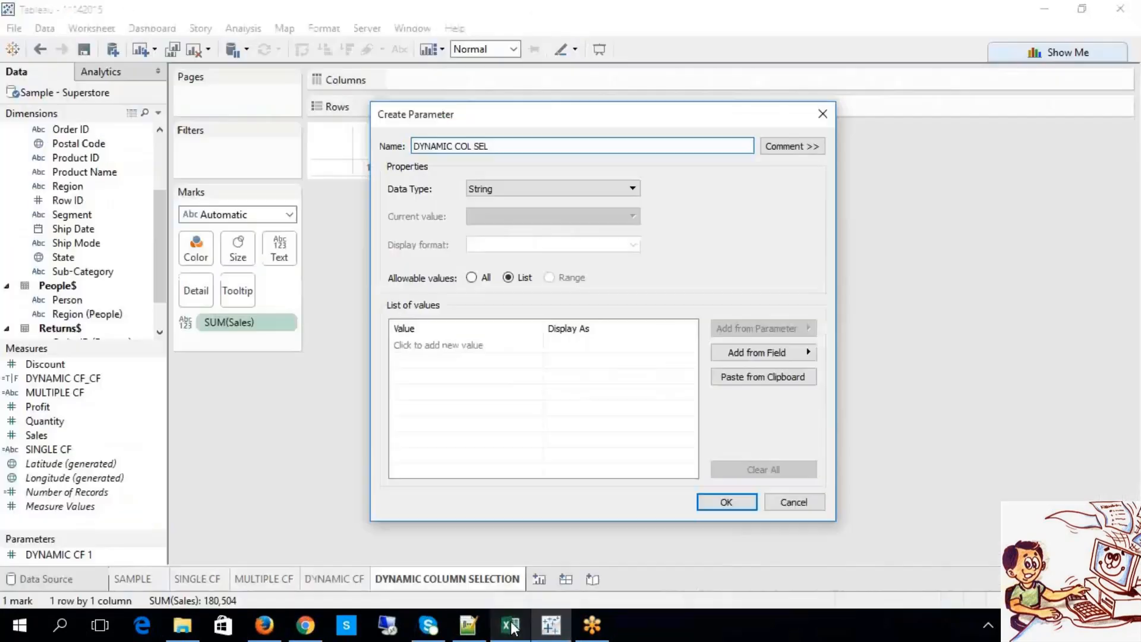
{"action": "left_click", "coordinate": [417, 348]}
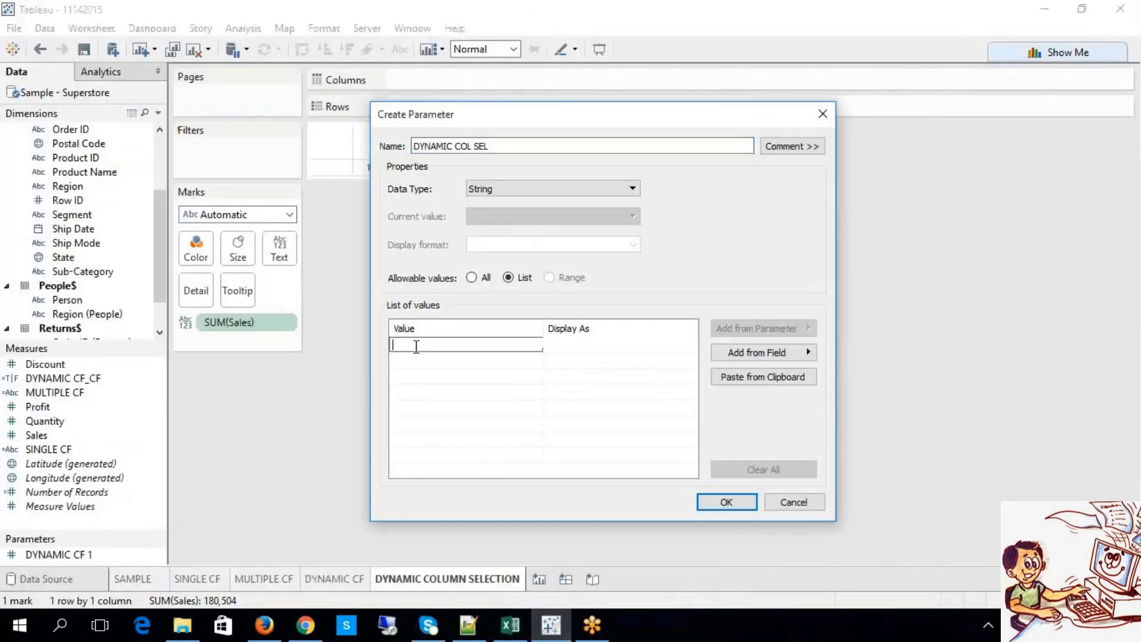
{"action": "type", "text": "CATE"}
{"action": "left_click", "coordinate": [424, 362]}
{"action": "type", "text": "SUB"}
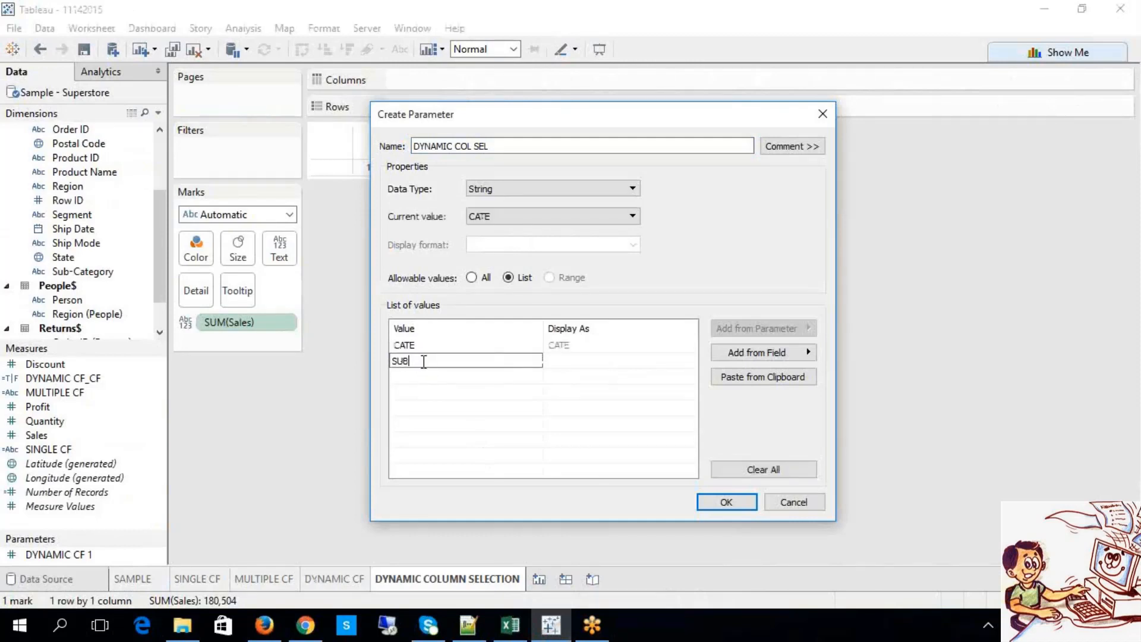
{"action": "type", "text": "CATE"}
{"action": "left_click", "coordinate": [423, 371]}
{"action": "type", "text": "PROD"}
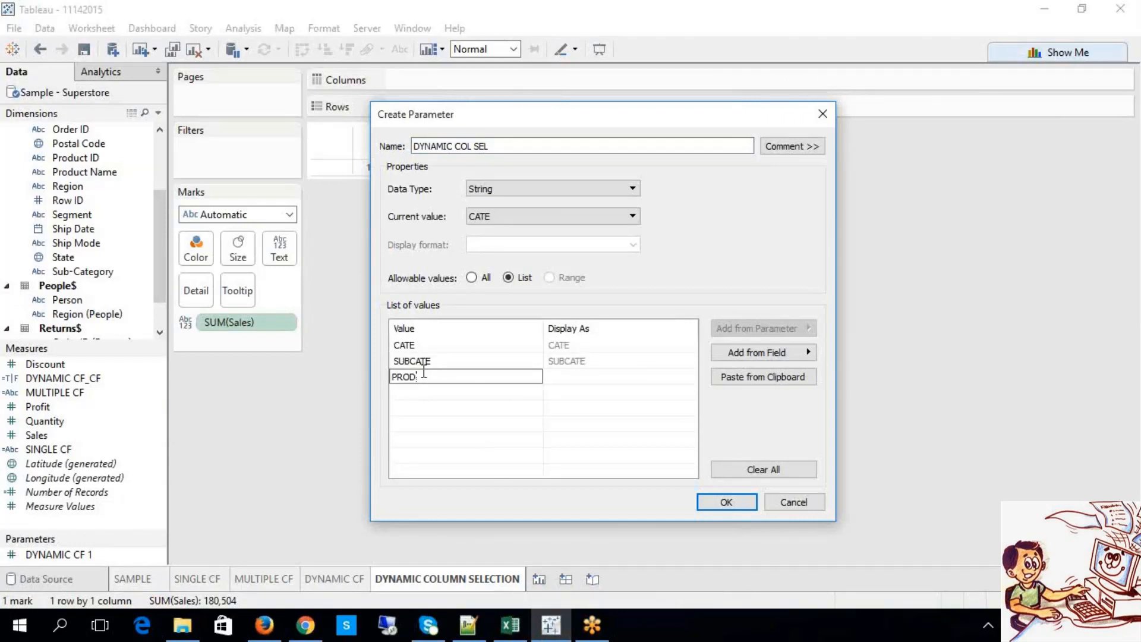
{"action": "key", "text": "Return"}
Step: Review the three list entries, choose CATE as the current value and create the parameter
{"action": "left_click", "coordinate": [428, 363]}
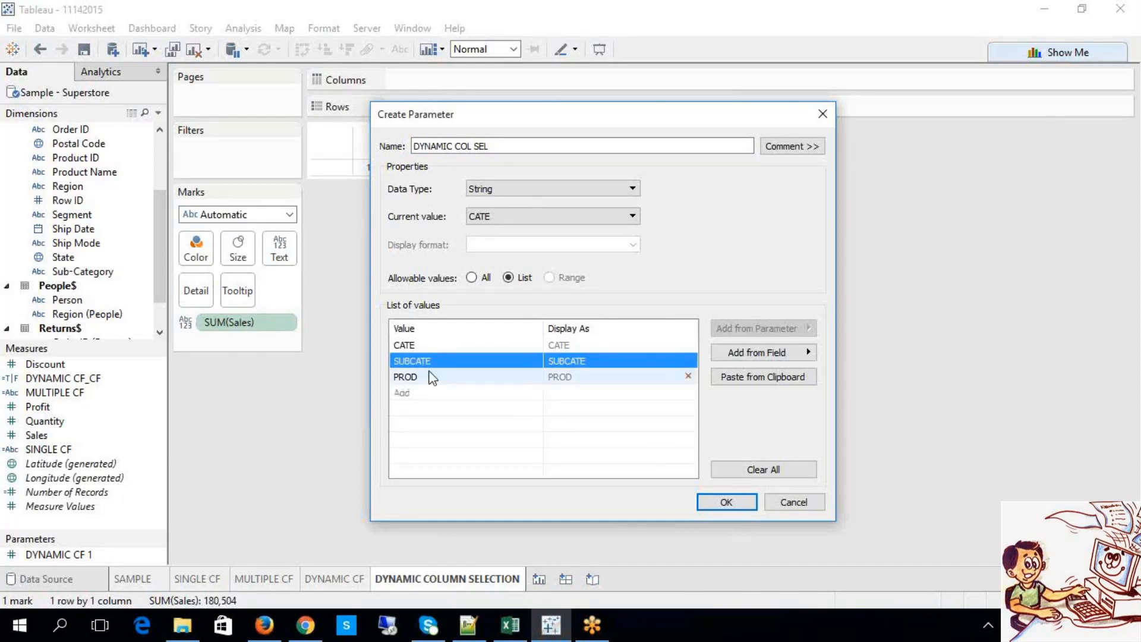
{"action": "left_click", "coordinate": [432, 378]}
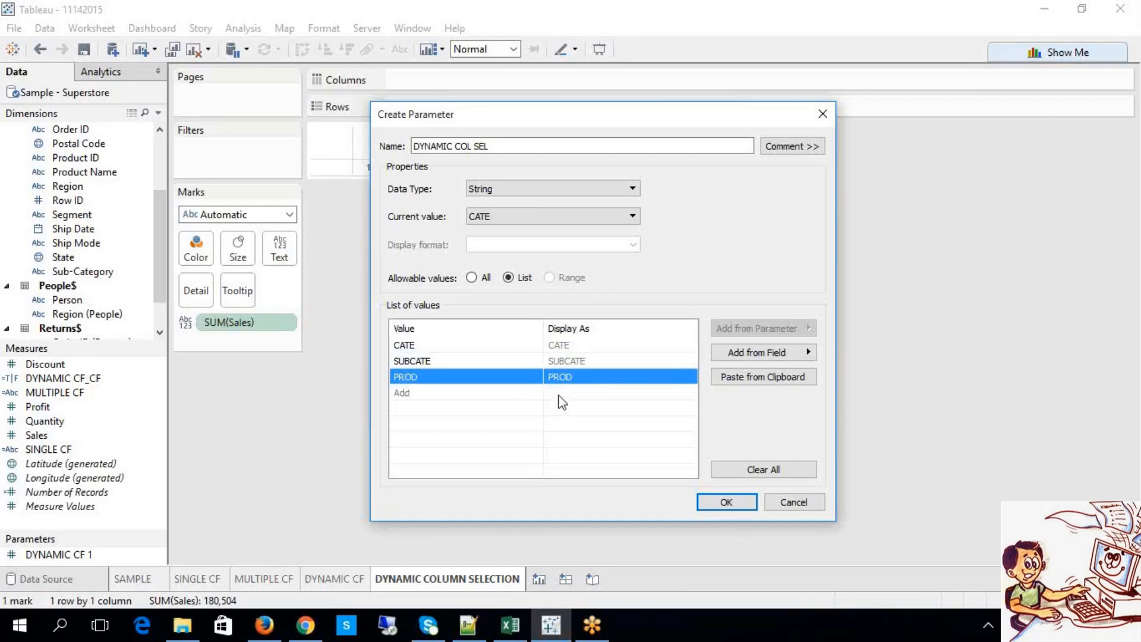
{"action": "left_click", "coordinate": [436, 347]}
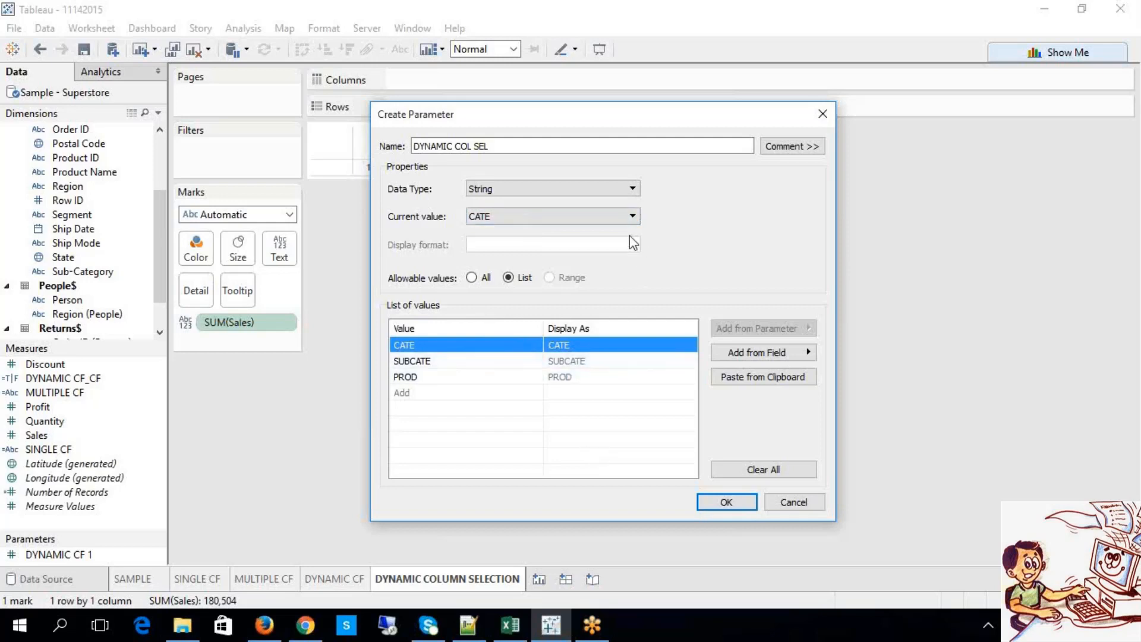
{"action": "left_click", "coordinate": [619, 219]}
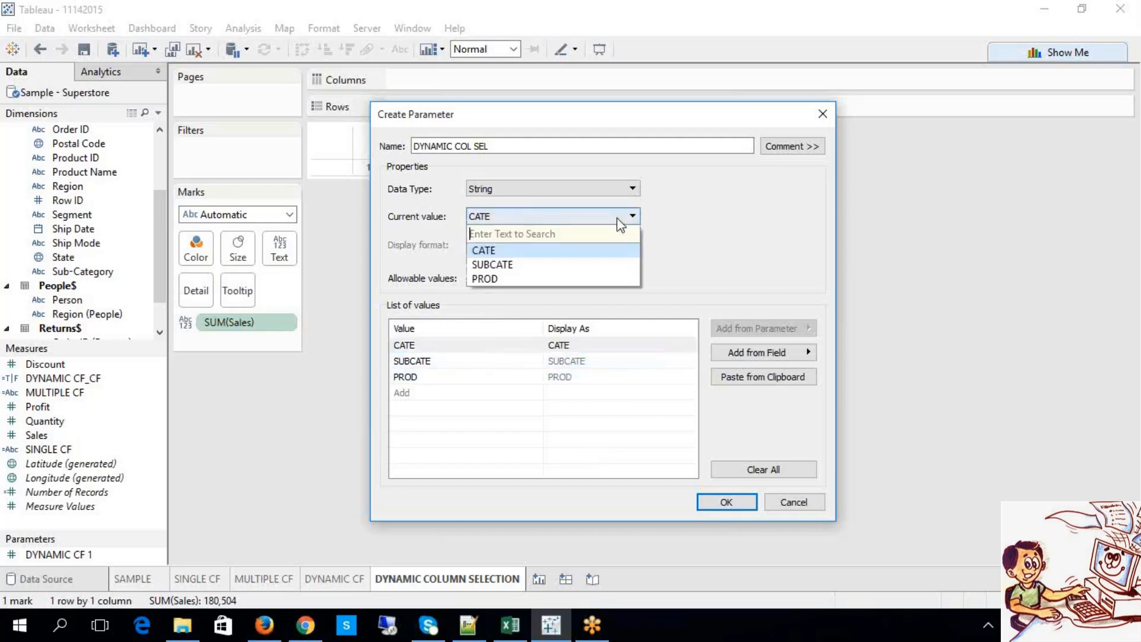
{"action": "left_click", "coordinate": [522, 250]}
{"action": "left_click", "coordinate": [452, 466]}
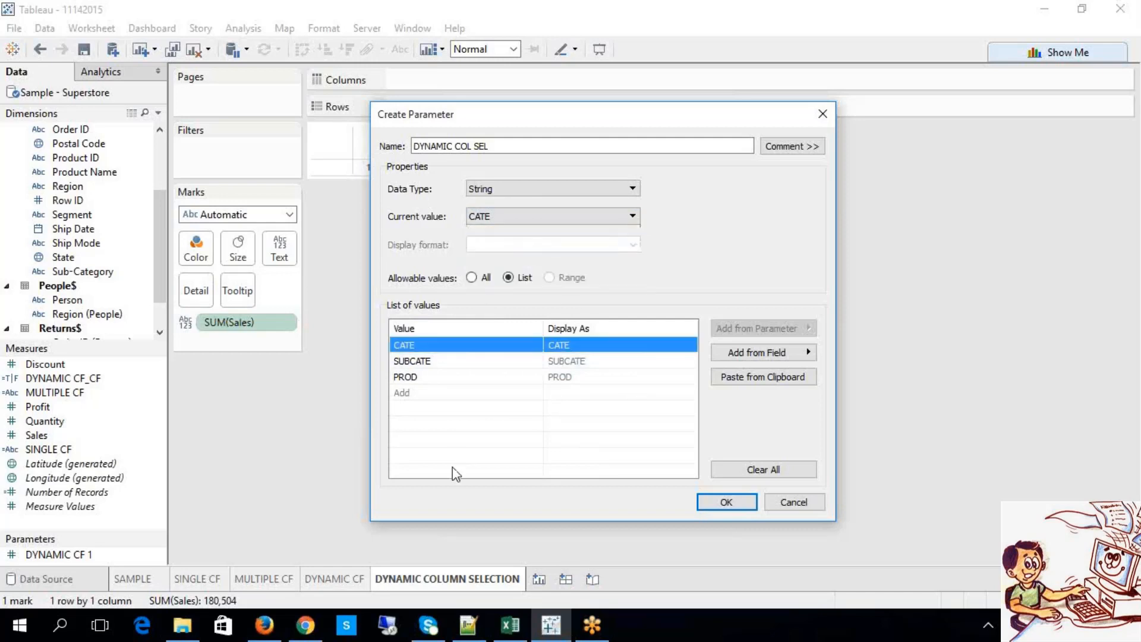
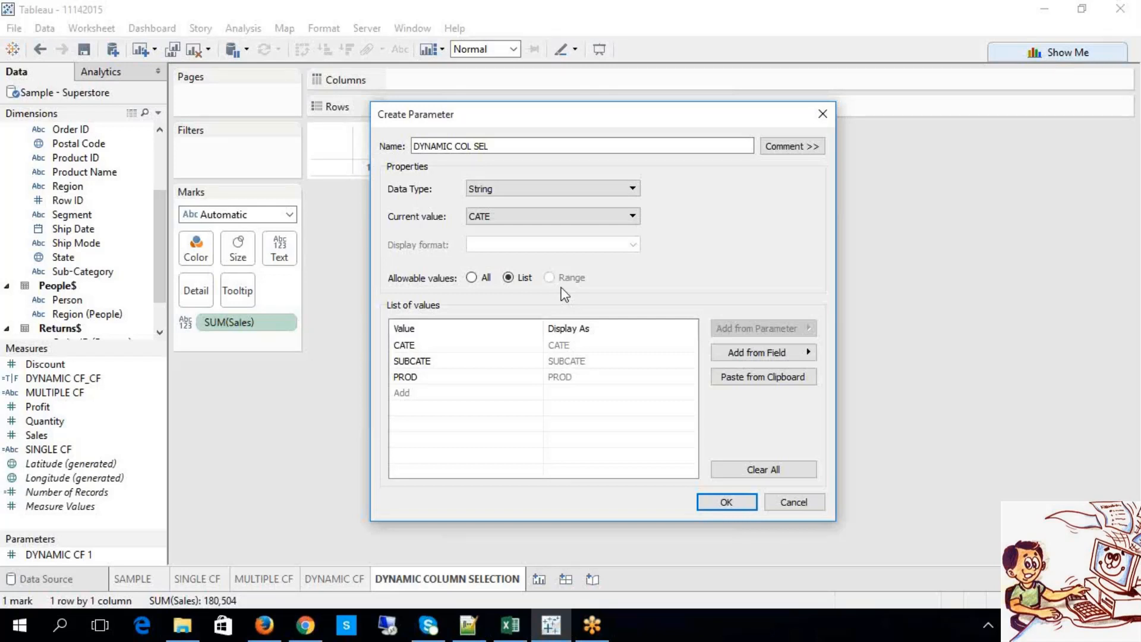
{"action": "left_click", "coordinate": [737, 508]}
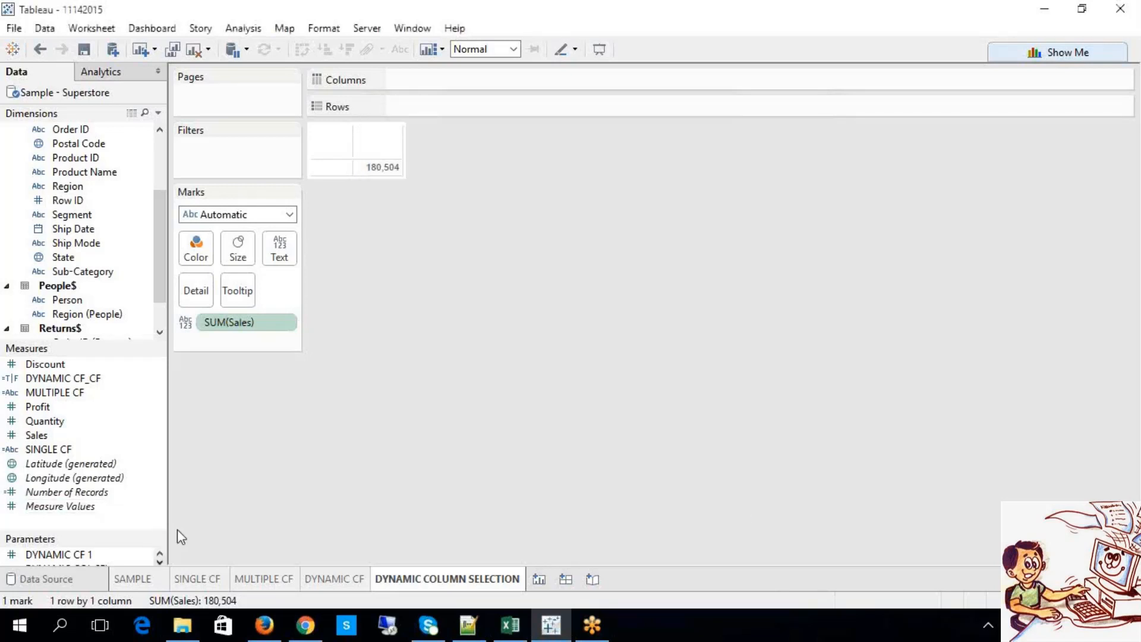
Step: Enlarge the Parameters area to show DYNAMIC COL SEL and remove SUM(Sales) from the marks
{"action": "left_click_drag", "start_coordinate": [135, 540], "coordinate": [127, 519]}
{"action": "left_click", "coordinate": [122, 552]}
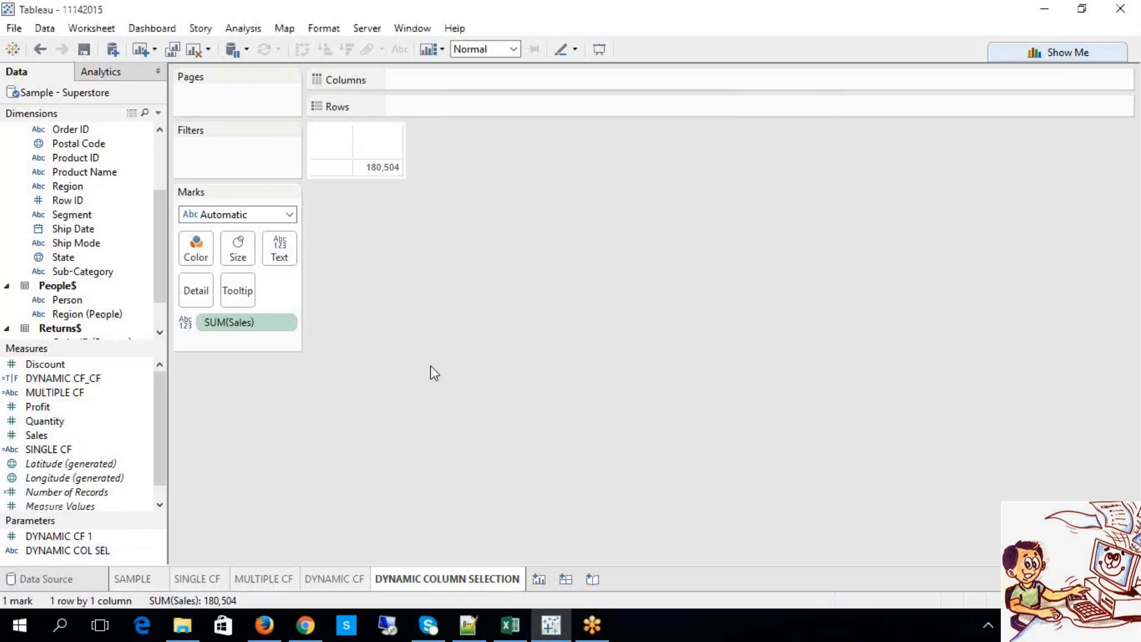
{"action": "left_click", "coordinate": [206, 324]}
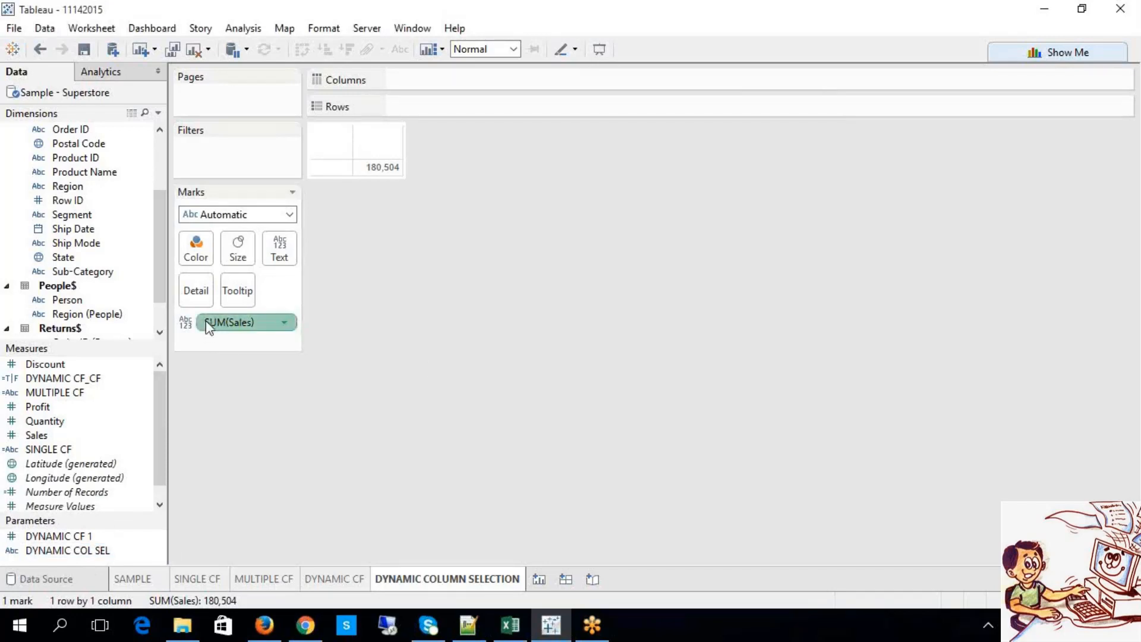
{"action": "key", "text": "Delete"}
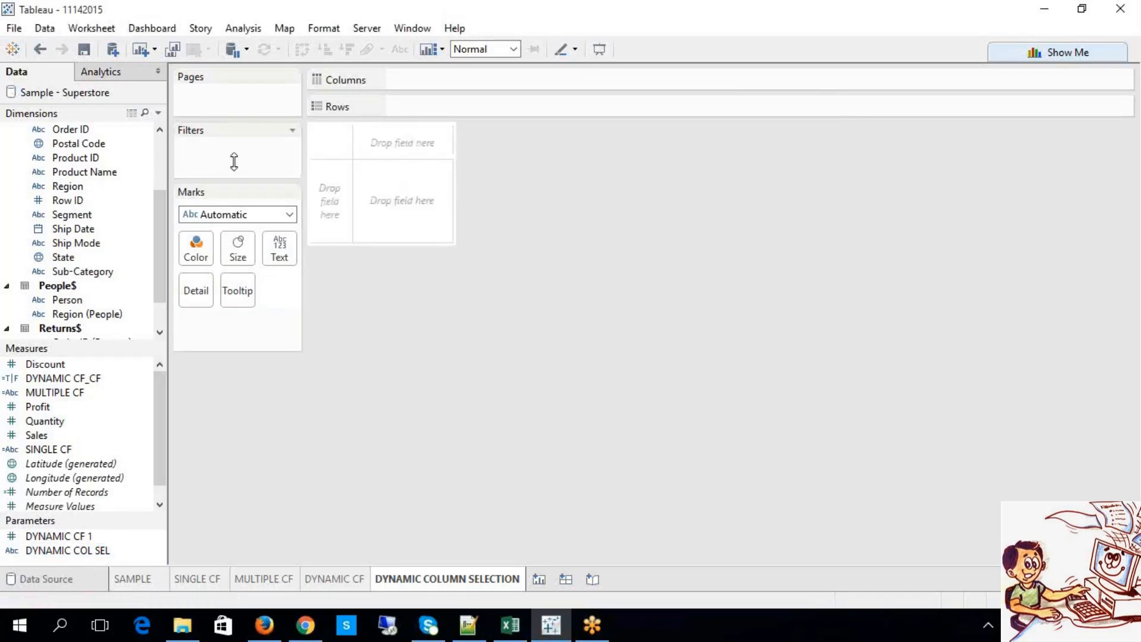
Step: Start a new calculated field and name it DYNAMIC COLUMN SELECTION_CF
{"action": "left_click", "coordinate": [253, 30]}
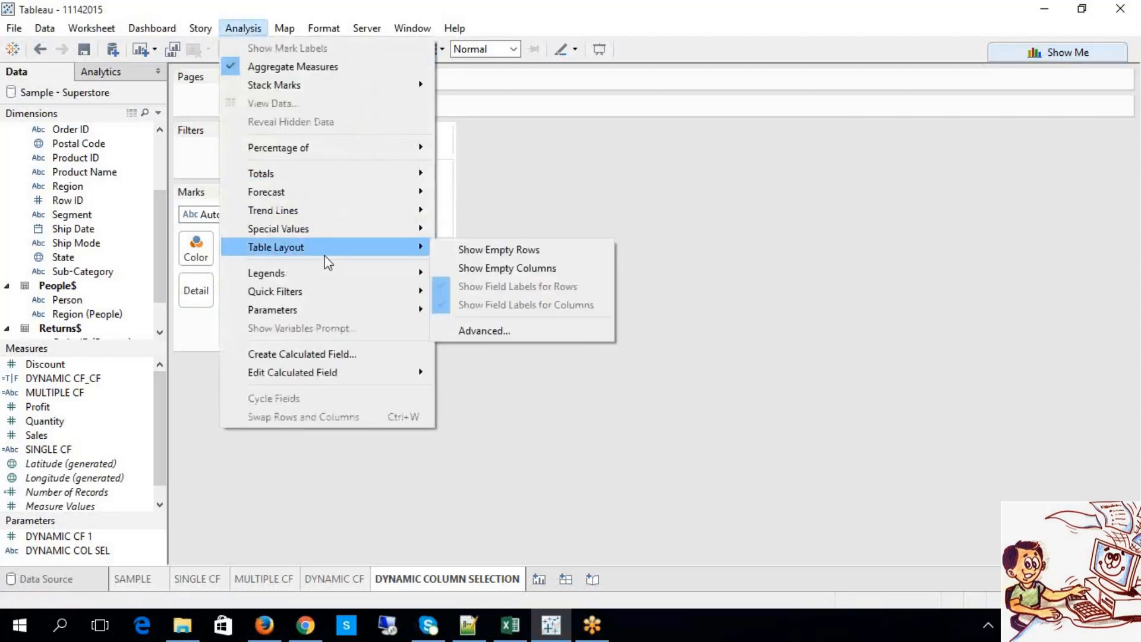
{"action": "left_click", "coordinate": [328, 353]}
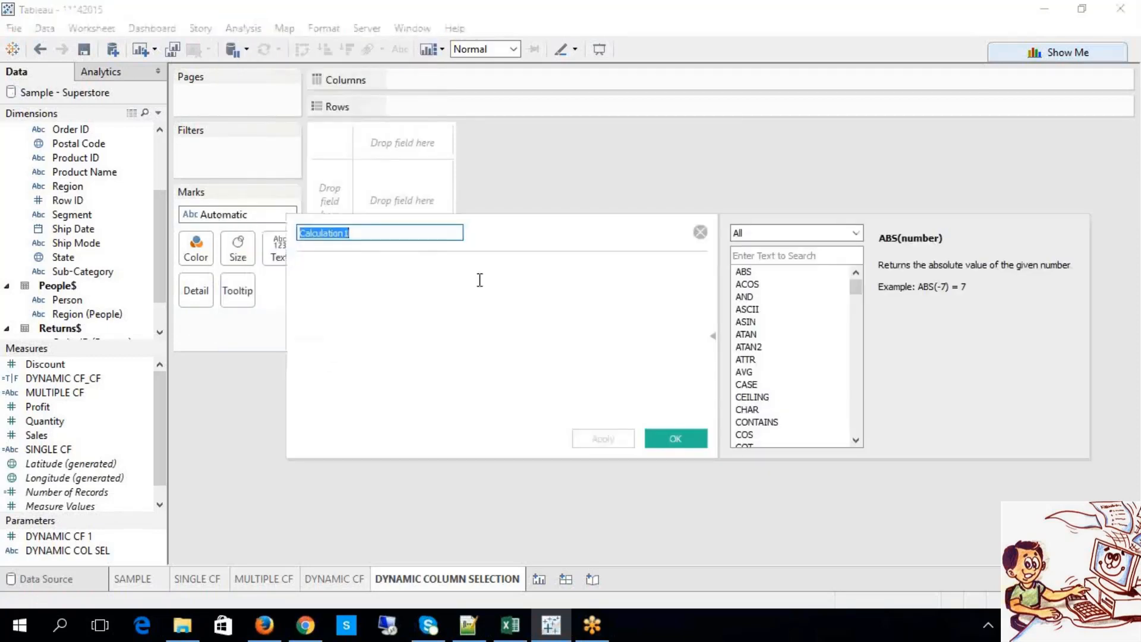
{"action": "type", "text": "DYNAMIC"}
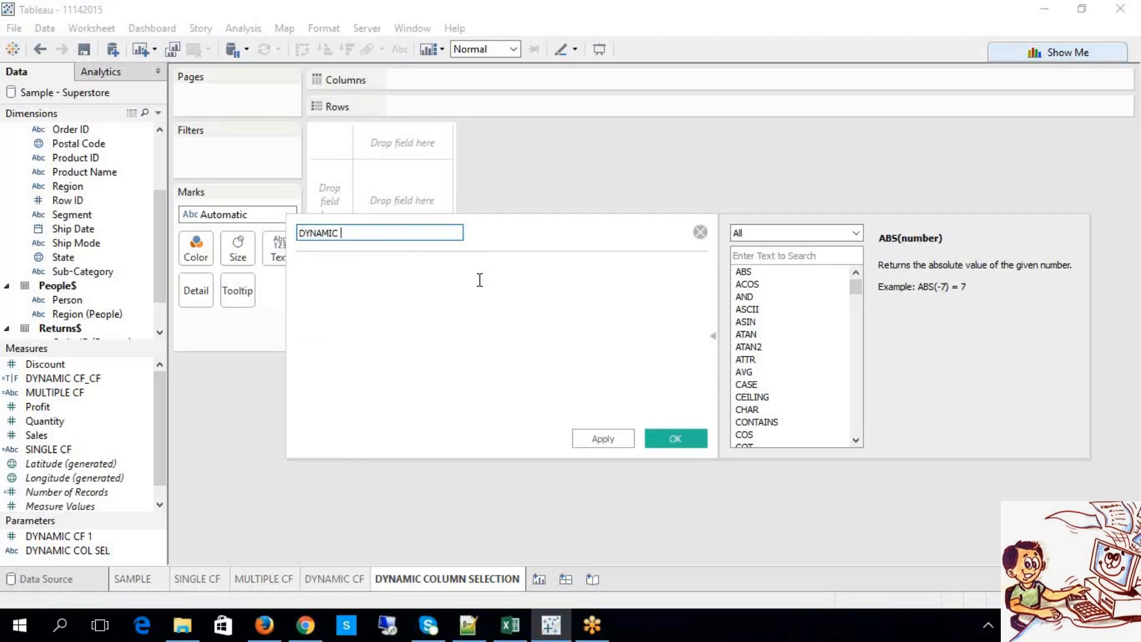
{"action": "type", "text": " COLUMN SELECTION _"}
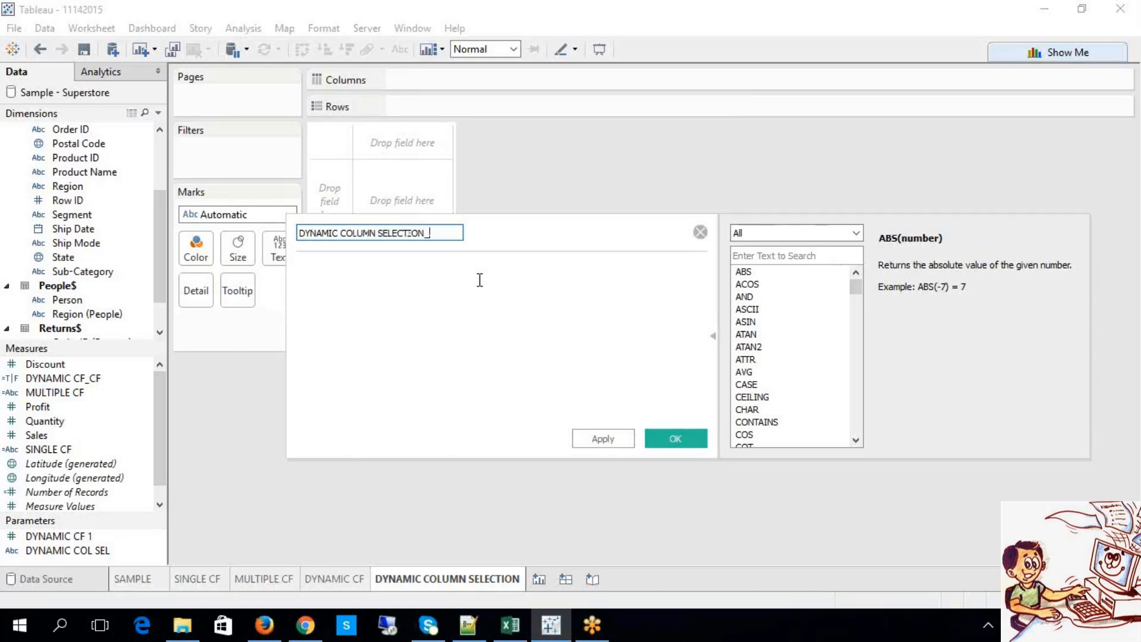
{"action": "type", "text": "CF"}
{"action": "left_click", "coordinate": [476, 292]}
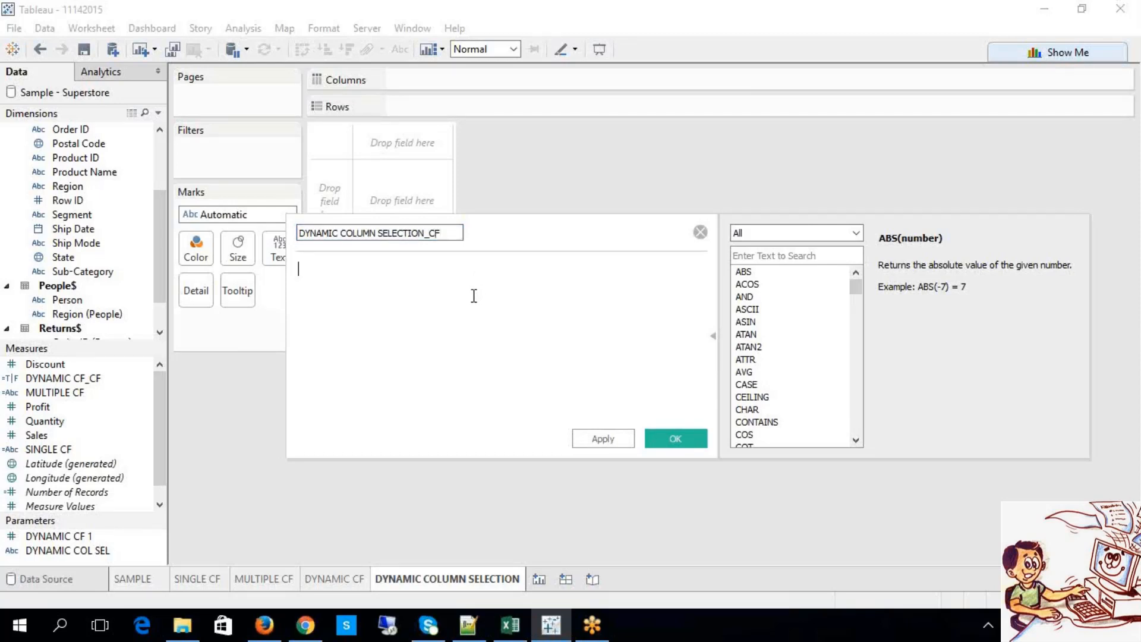
Step: Switch to Excel and copy the Dynamic Column Selections formula from when "CATE" through END
{"action": "left_click", "coordinate": [513, 624]}
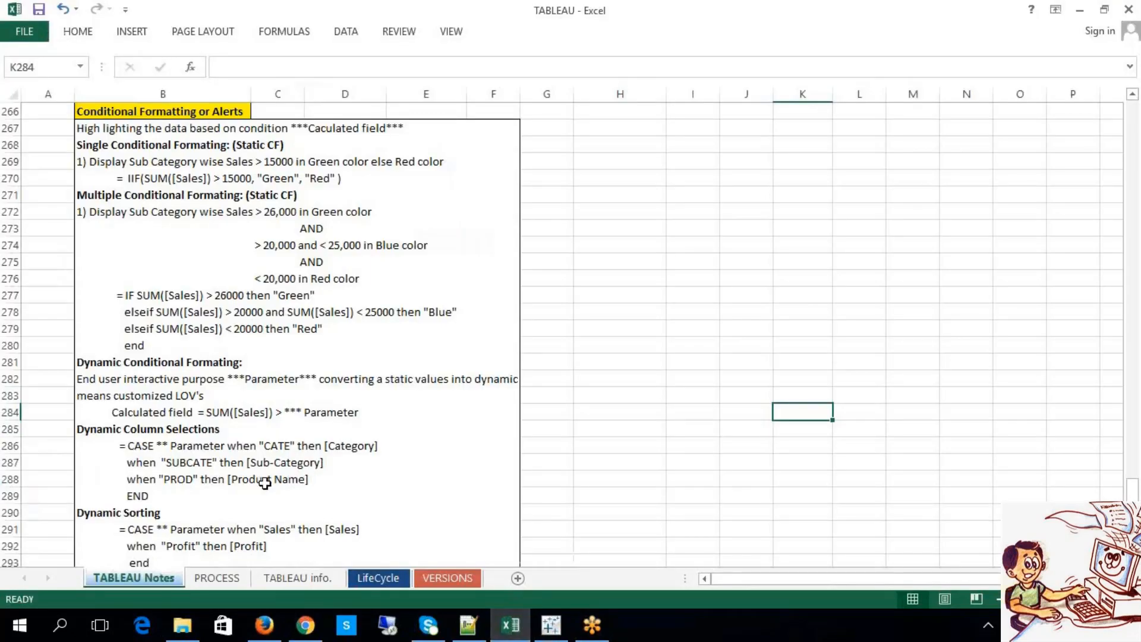
{"action": "double_click", "coordinate": [152, 496]}
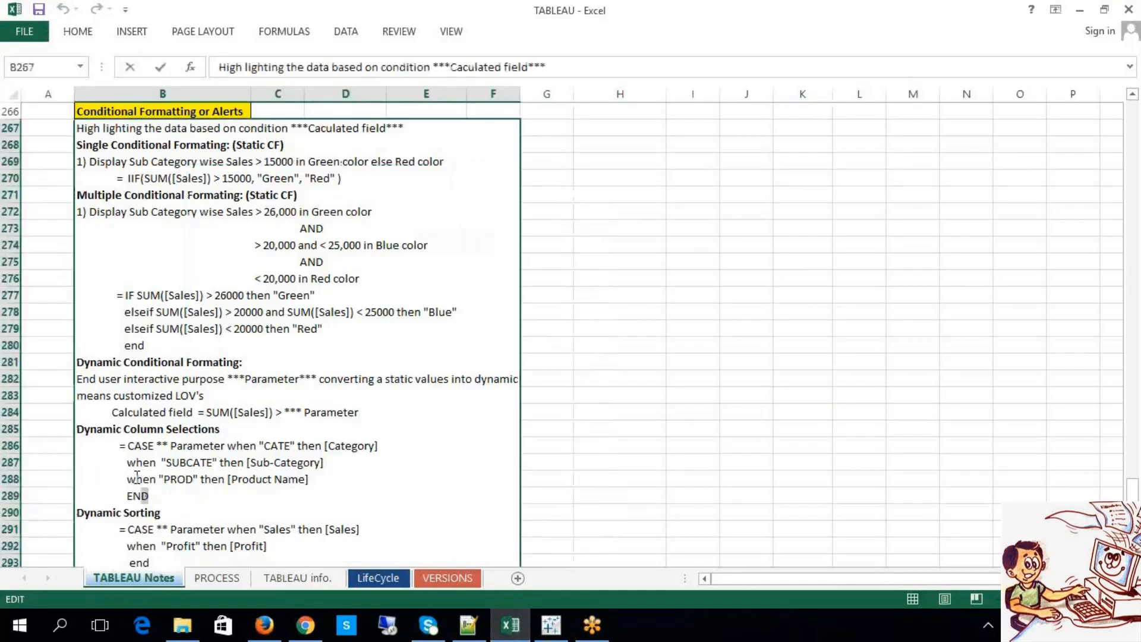
{"action": "left_click_drag", "start_coordinate": [151, 496], "coordinate": [130, 452]}
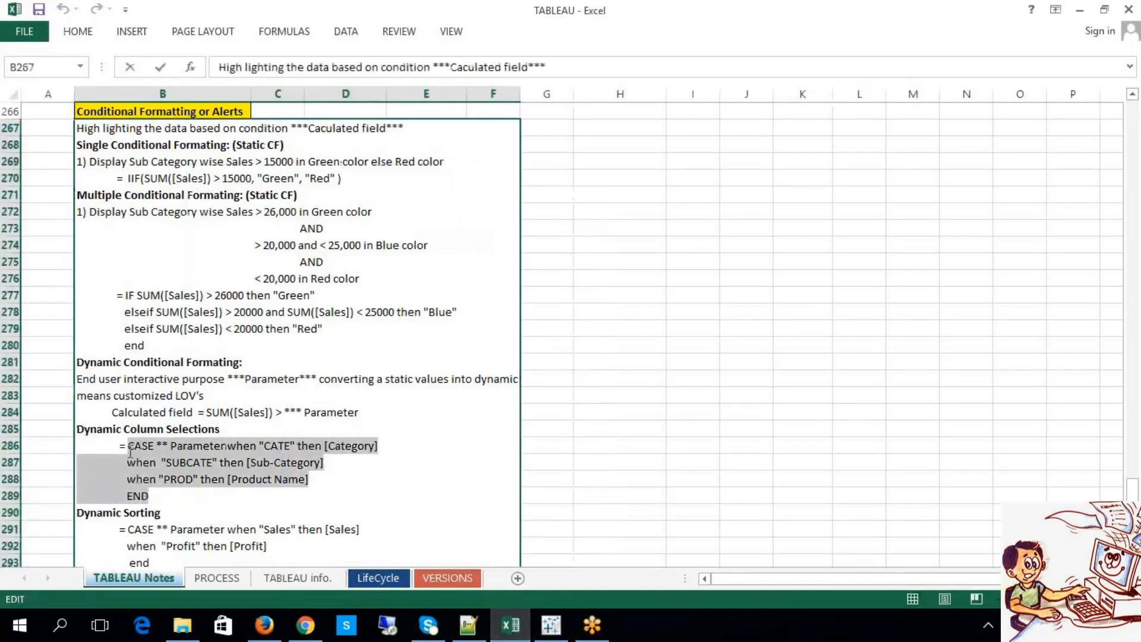
{"action": "left_click", "coordinate": [256, 463]}
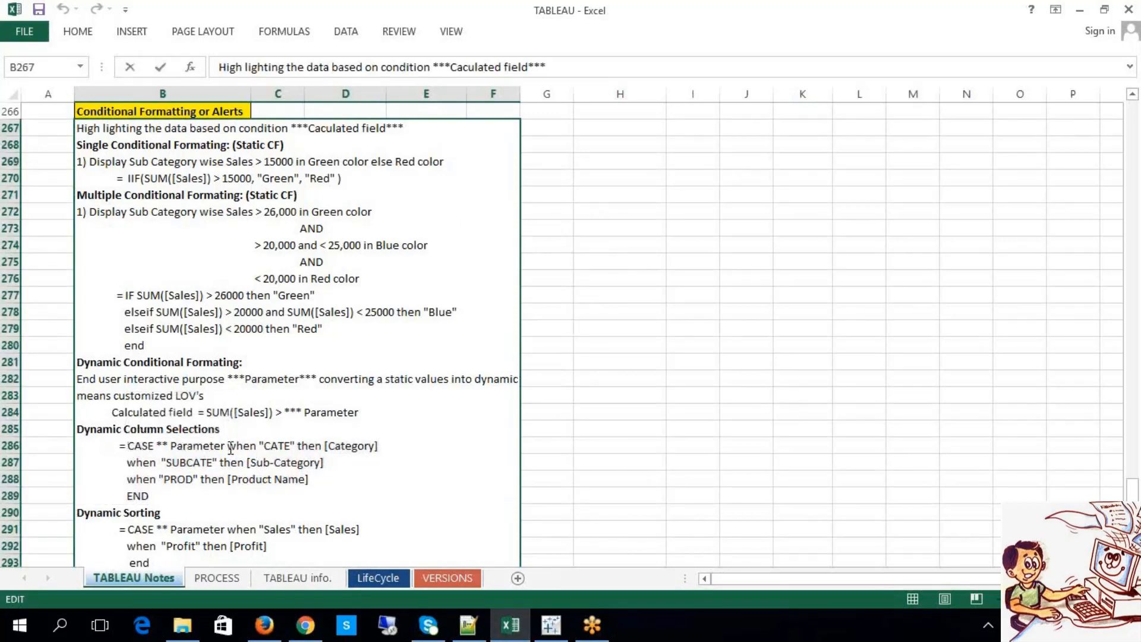
{"action": "left_click_drag", "start_coordinate": [227, 446], "coordinate": [231, 496]}
{"action": "key", "text": "ctrl+c"}
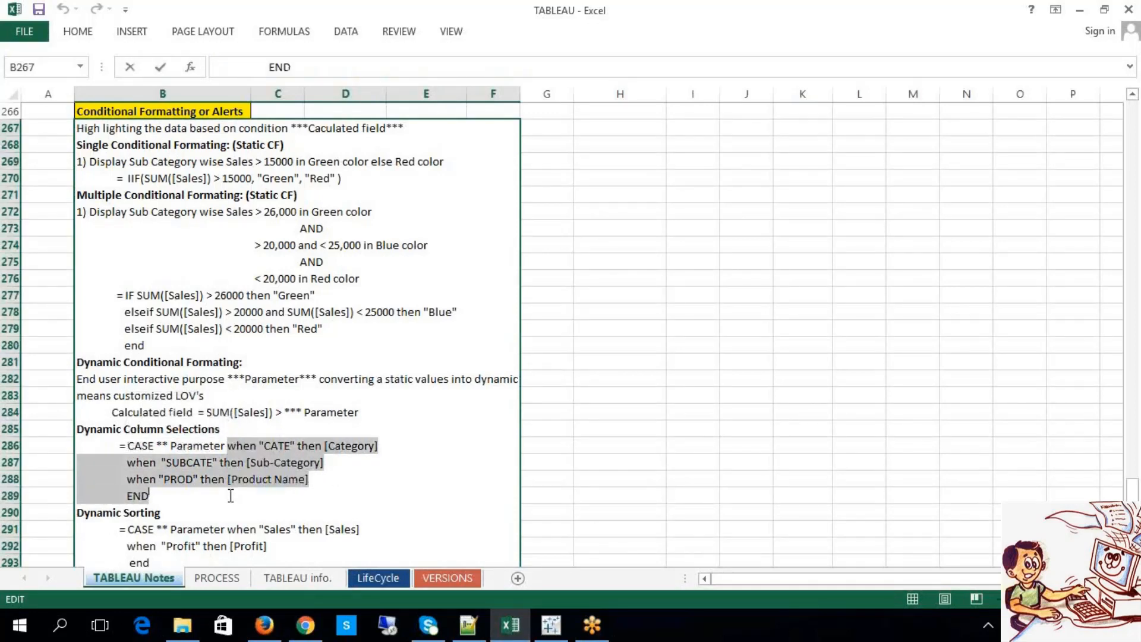
{"action": "left_click", "coordinate": [231, 496]}
{"action": "left_click", "coordinate": [747, 410]}
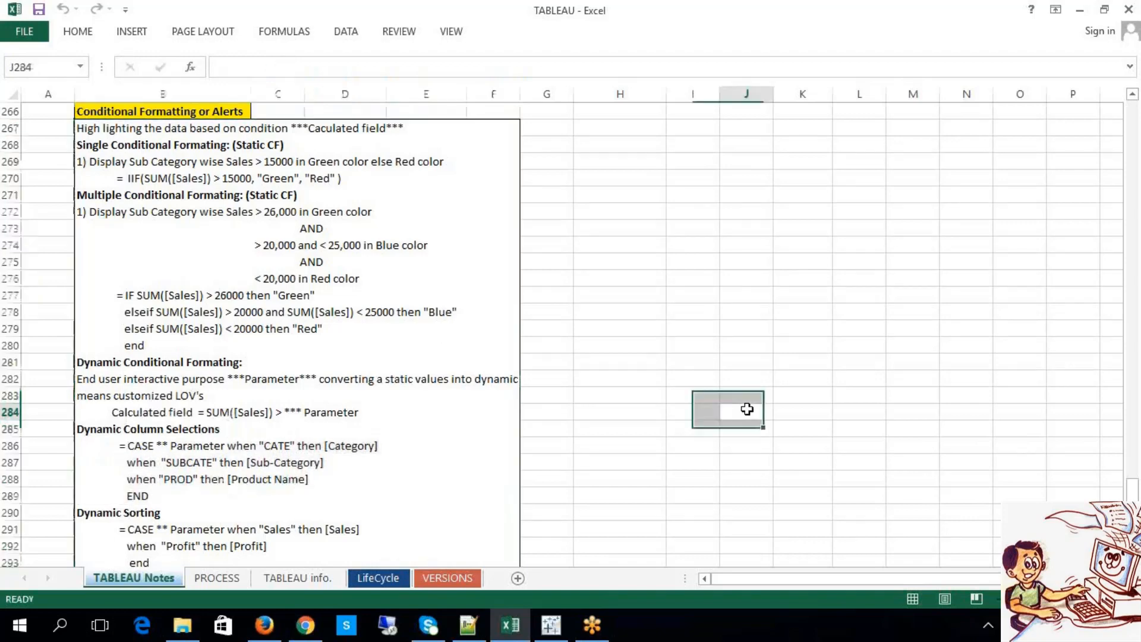
Step: Back in Tableau, enter the formula as case [DYNAMIC COL SEL] followed by the copied CATE, SUBCATE and PROD branches with END
{"action": "left_click", "coordinate": [555, 633]}
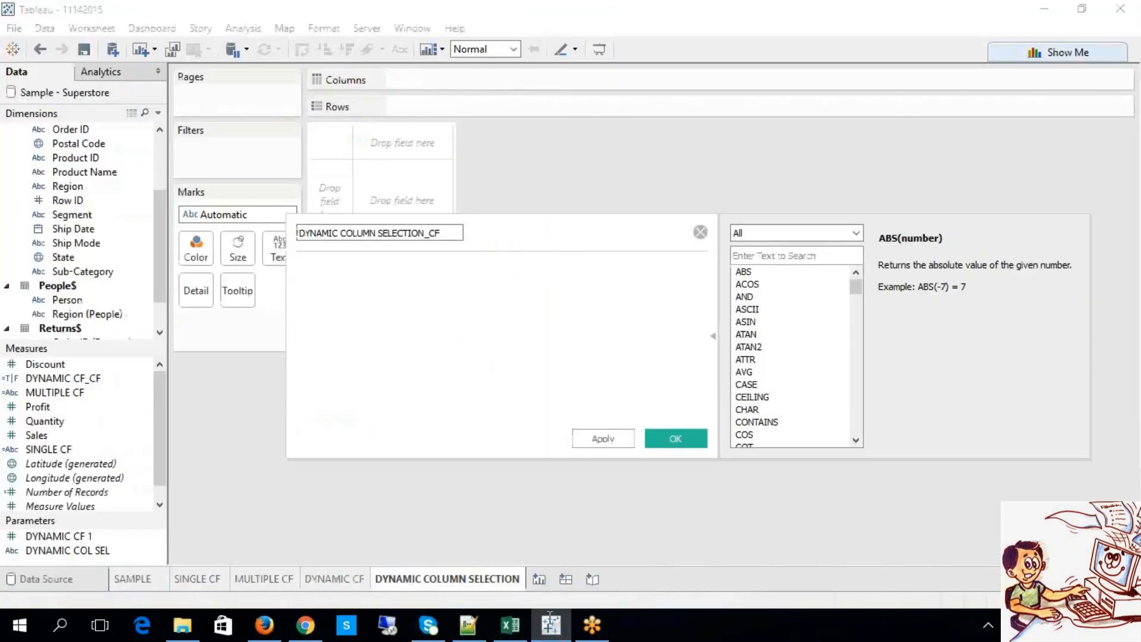
{"action": "type", "text": "case"}
{"action": "left_click", "coordinate": [550, 620]}
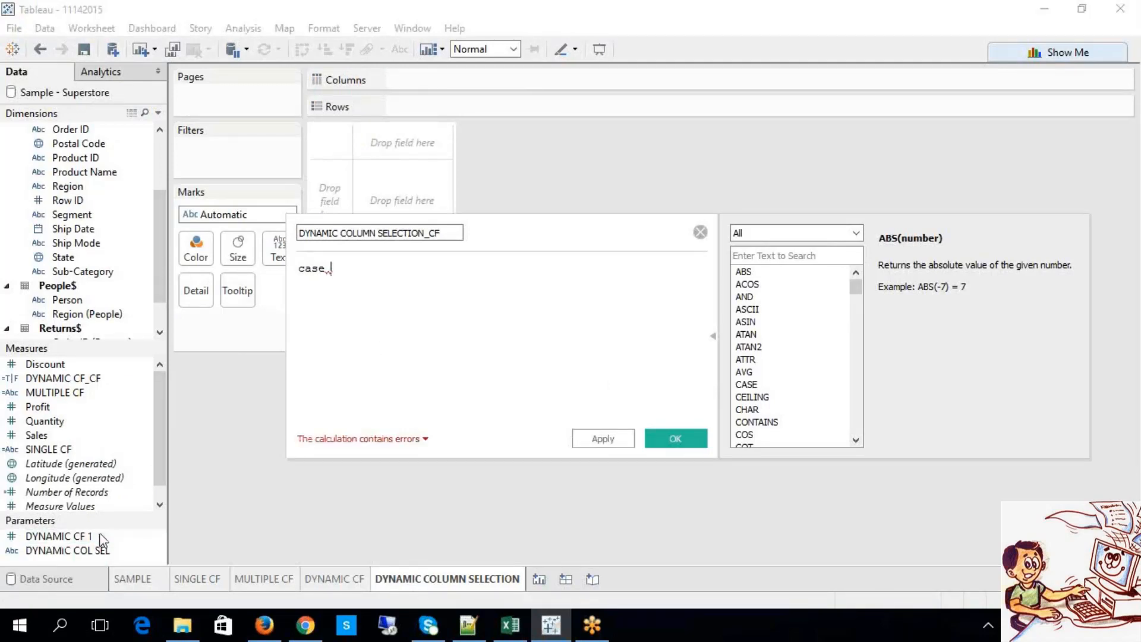
{"action": "type", "text": "dyma"}
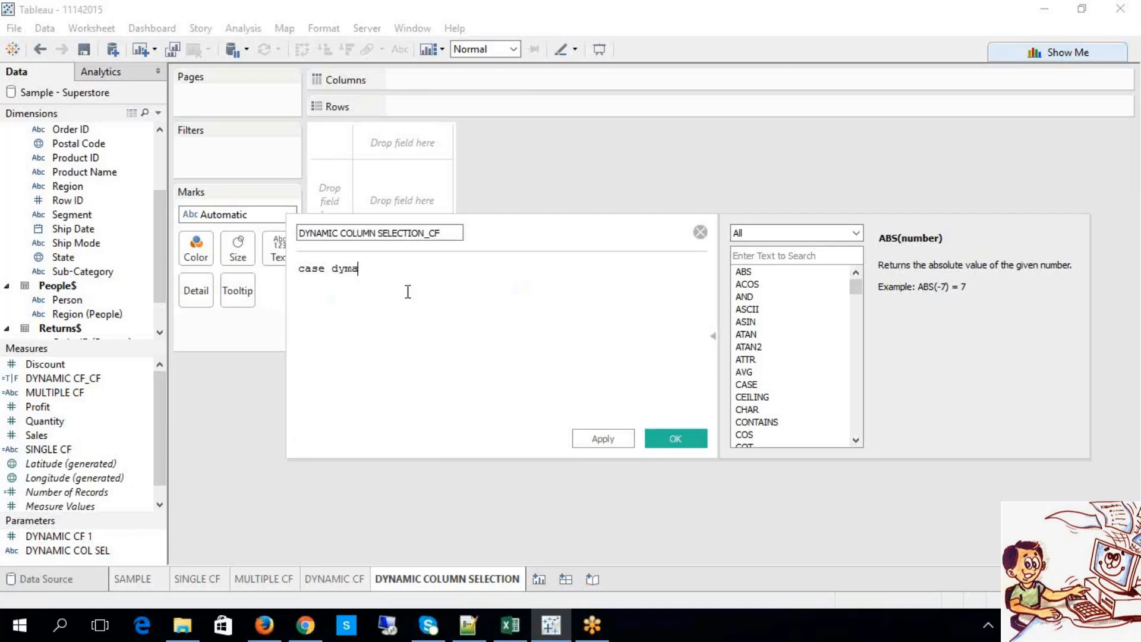
{"action": "key", "text": "BackSpace"}
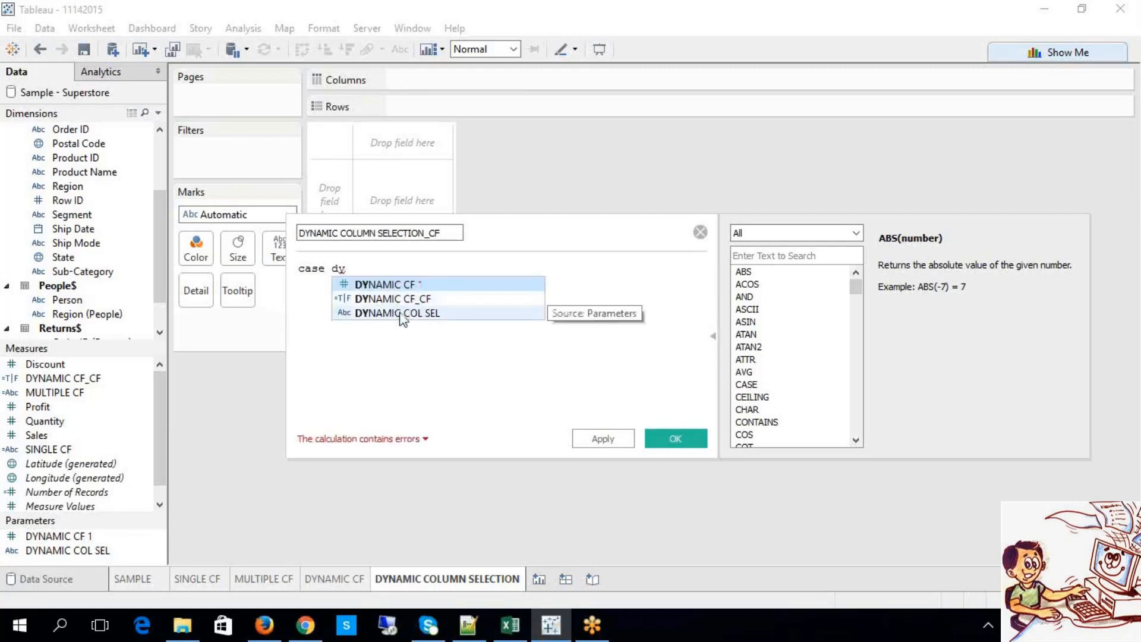
{"action": "double_click", "coordinate": [402, 313]}
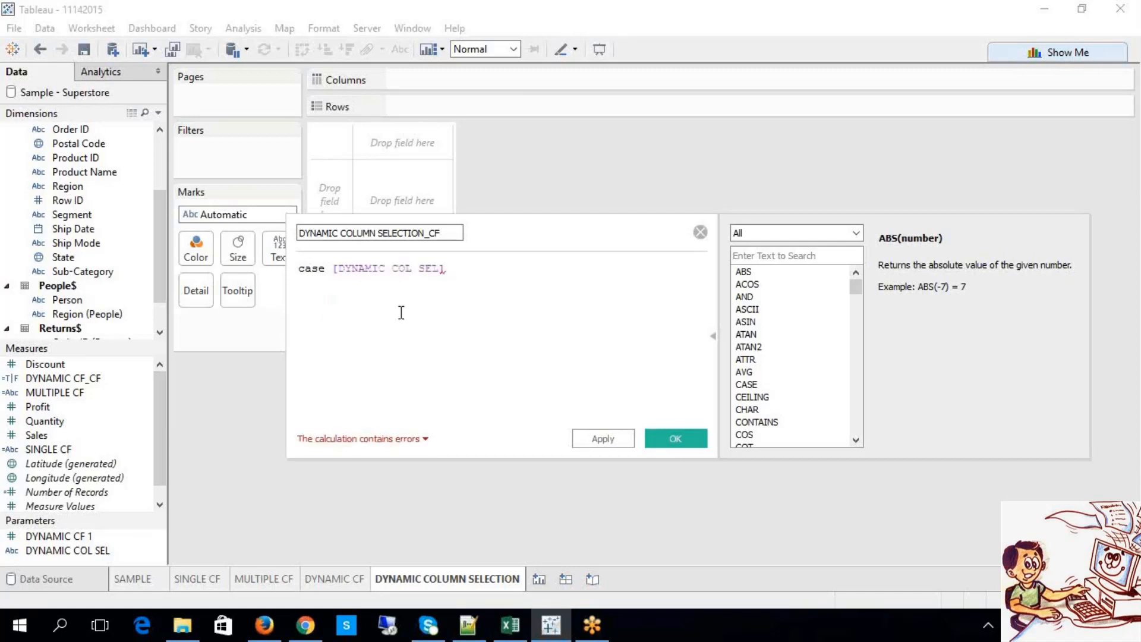
{"action": "key", "text": "ctrl+v"}
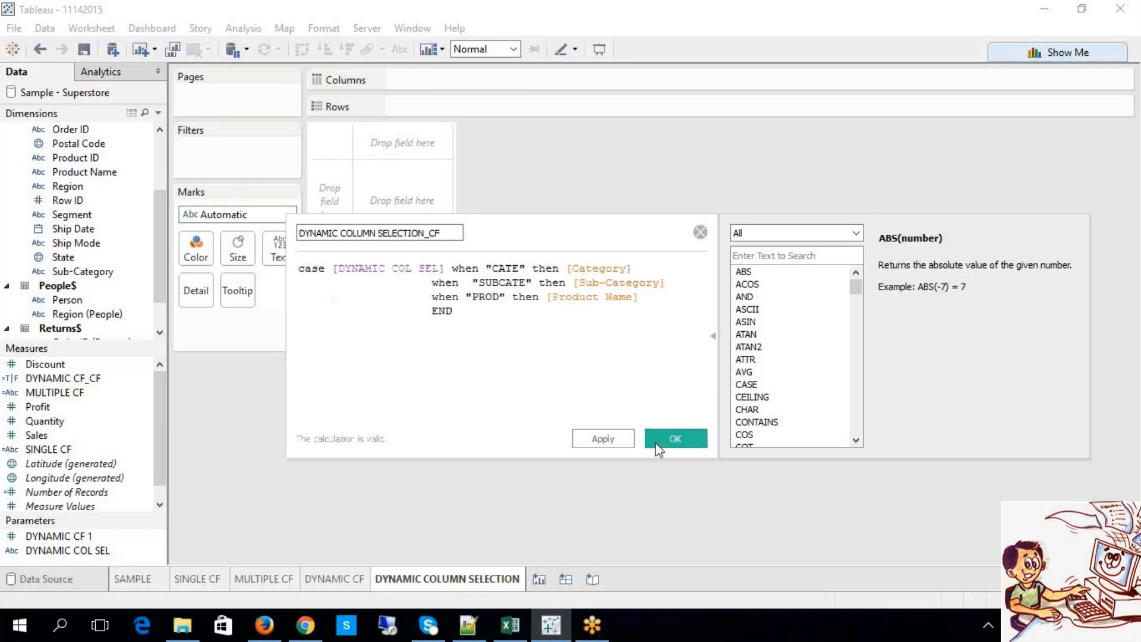
{"action": "left_click_drag", "start_coordinate": [573, 359], "coordinate": [266, 265]}
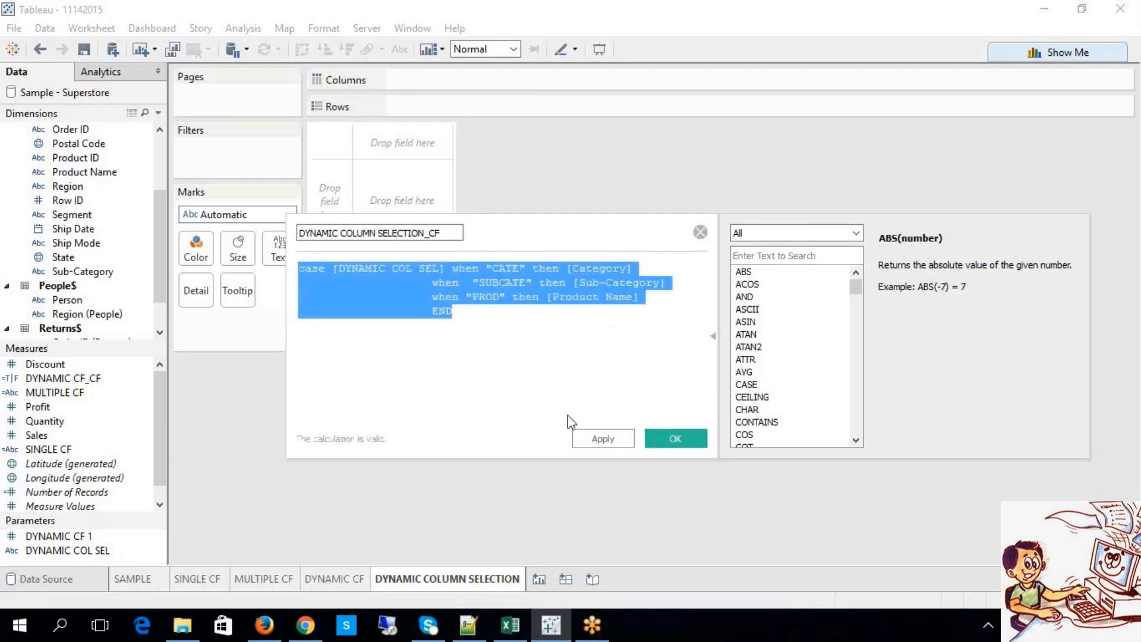
Step: Save the calculated field and show the DYNAMIC COL SEL parameter control on the sheet, checking its list of values
{"action": "left_click", "coordinate": [691, 443]}
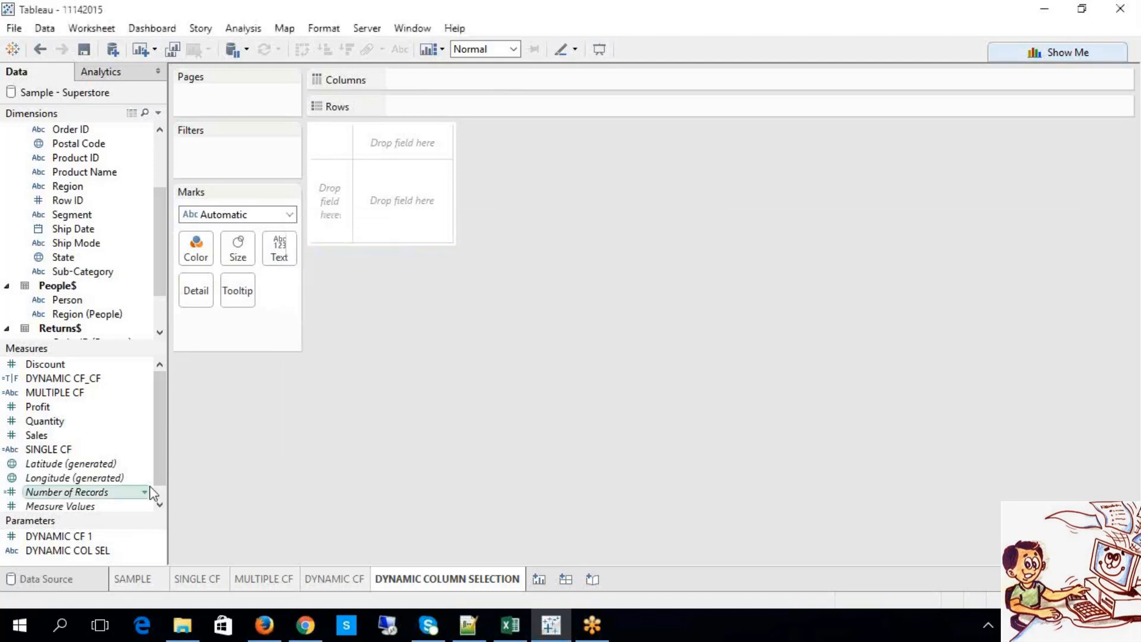
{"action": "right_click", "coordinate": [112, 552]}
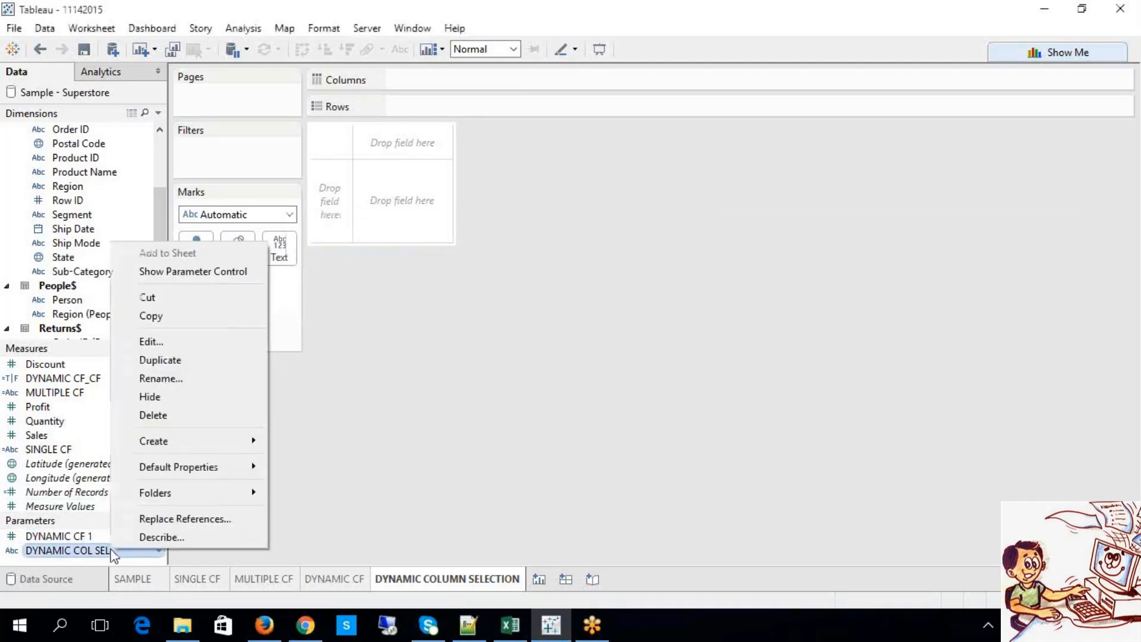
{"action": "left_click", "coordinate": [178, 274]}
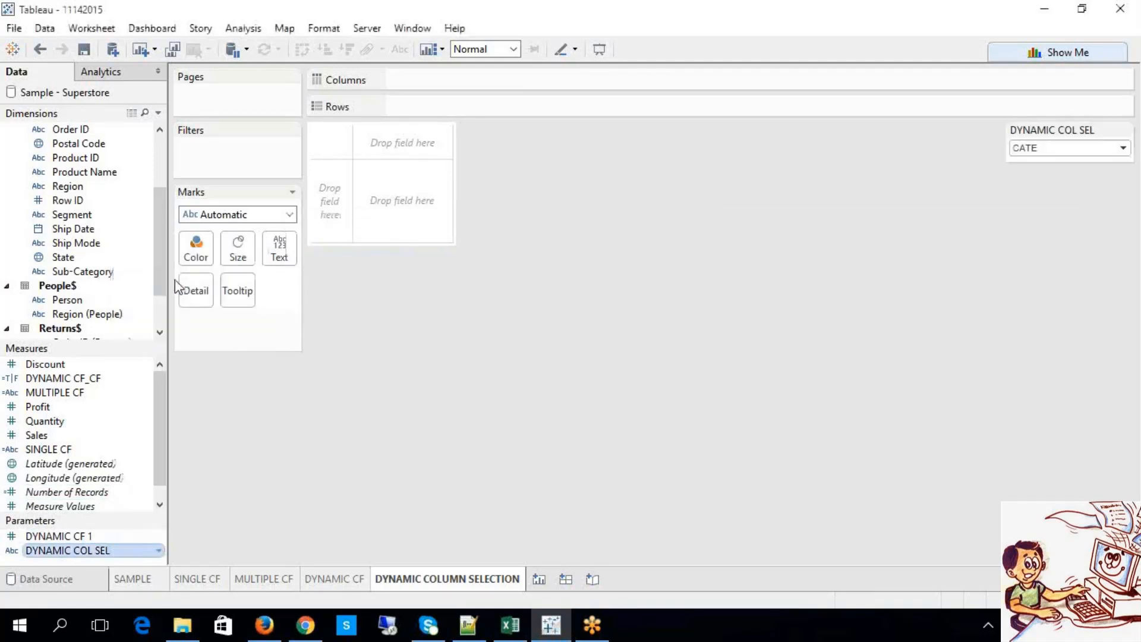
{"action": "left_click", "coordinate": [1047, 152]}
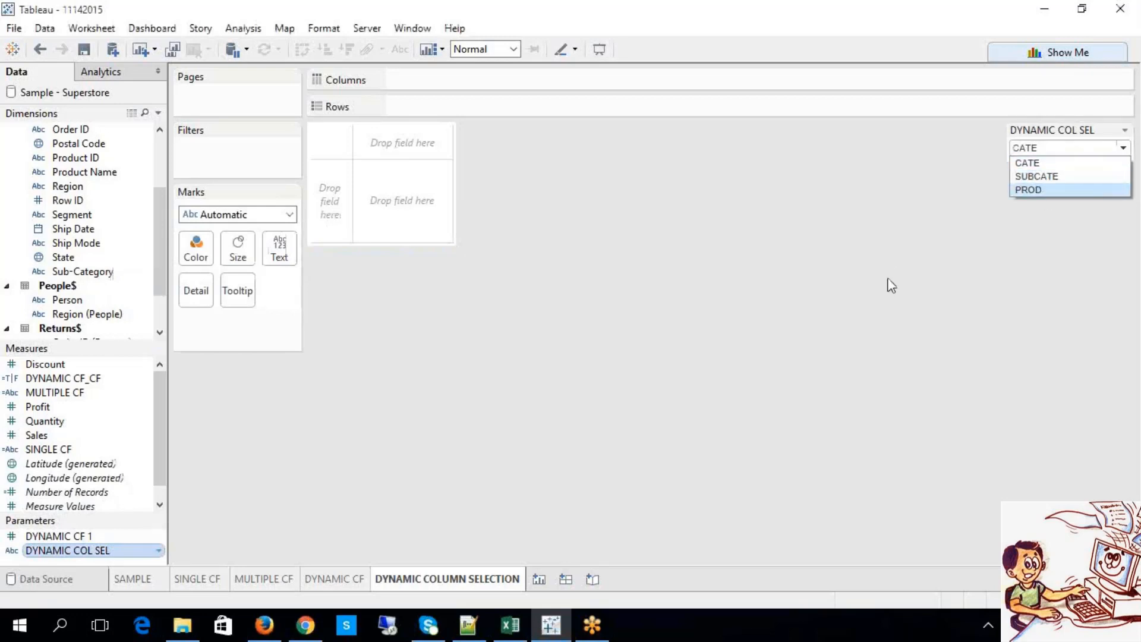
{"action": "left_click", "coordinate": [835, 290]}
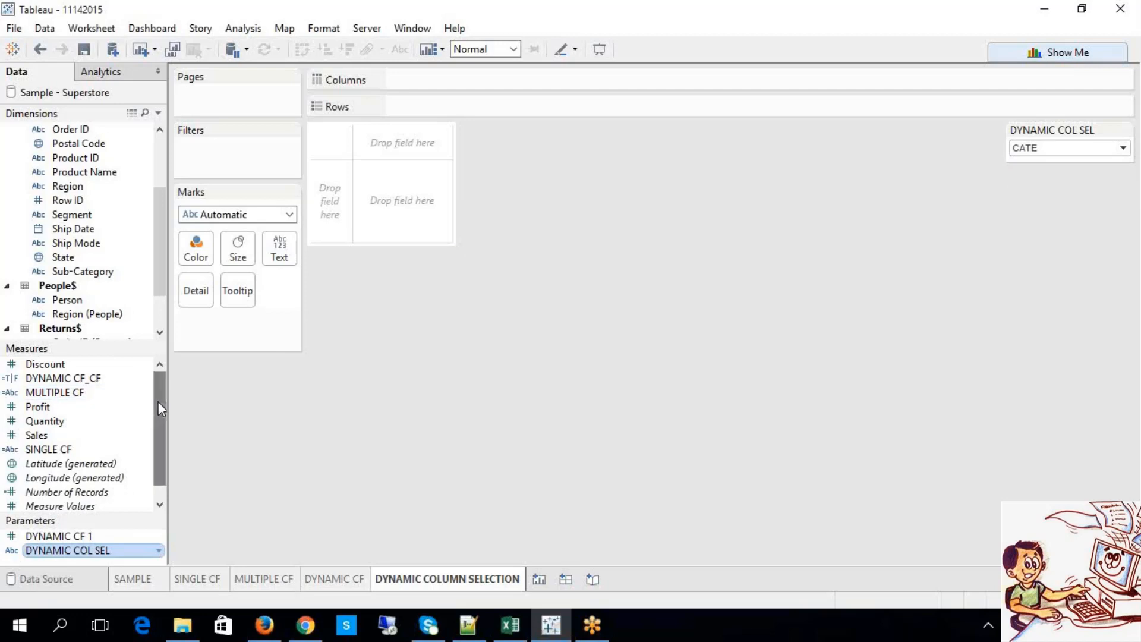
Step: Reopen the DYNAMIC COLUMN SELECTION_CF calculation and review the Category, Sub-Category and Product Name fields its branches return
{"action": "scroll", "coordinate": [157, 323], "scroll_direction": "down", "scroll_amount": 2}
{"action": "left_click", "coordinate": [127, 320]}
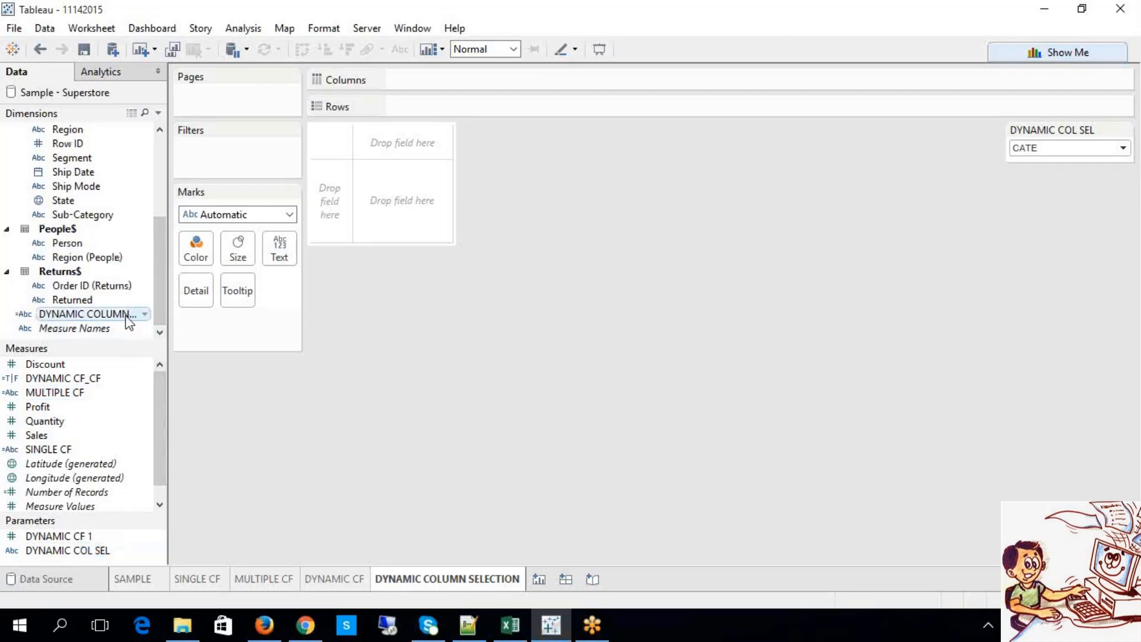
{"action": "right_click", "coordinate": [126, 319]}
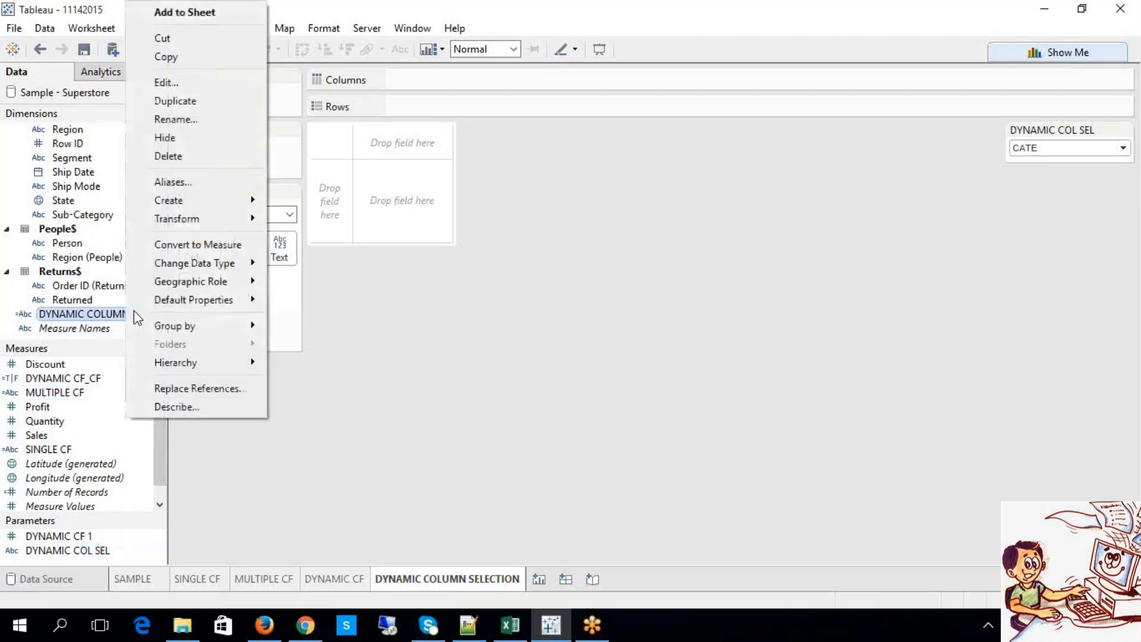
{"action": "left_click", "coordinate": [175, 82]}
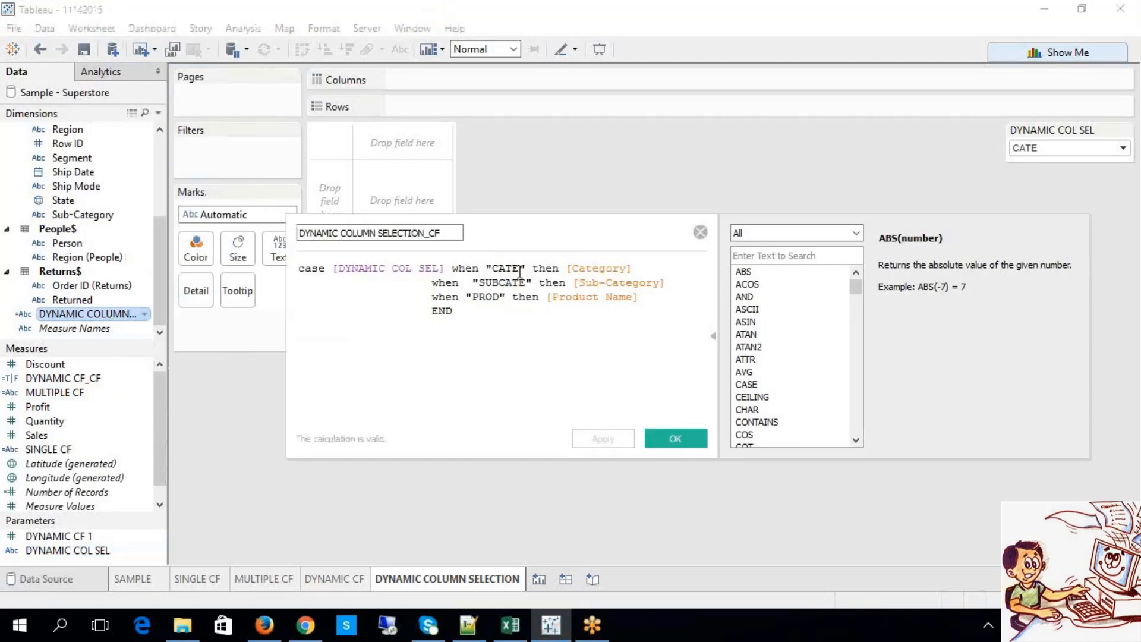
{"action": "left_click", "coordinate": [593, 267]}
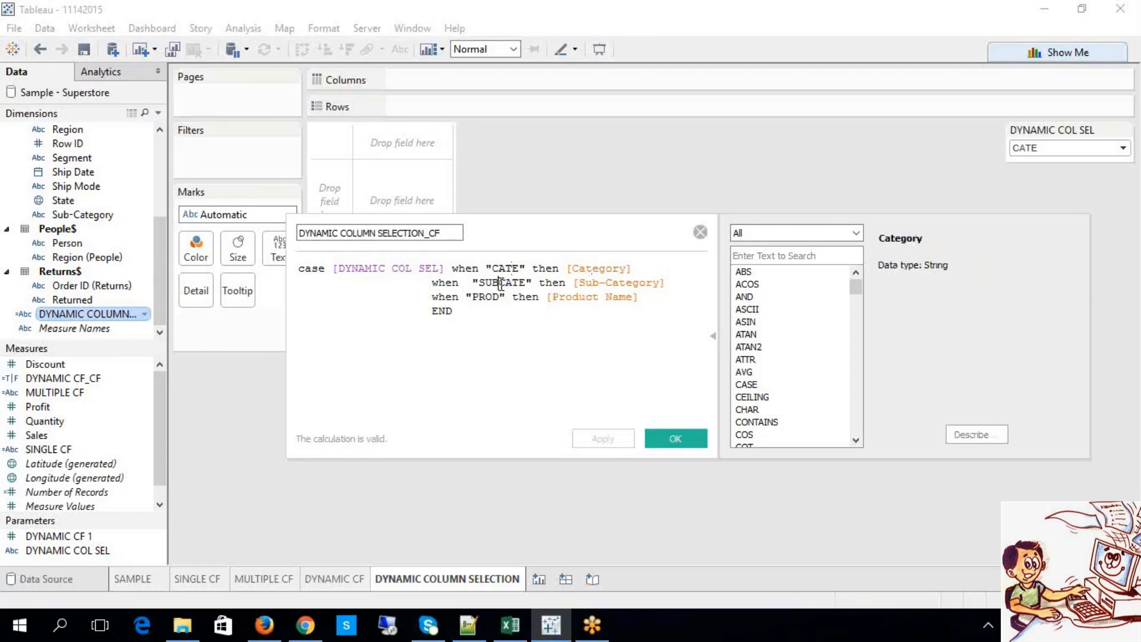
{"action": "left_click", "coordinate": [588, 283]}
{"action": "left_click", "coordinate": [574, 299]}
{"action": "key", "text": "ctrl+a"}
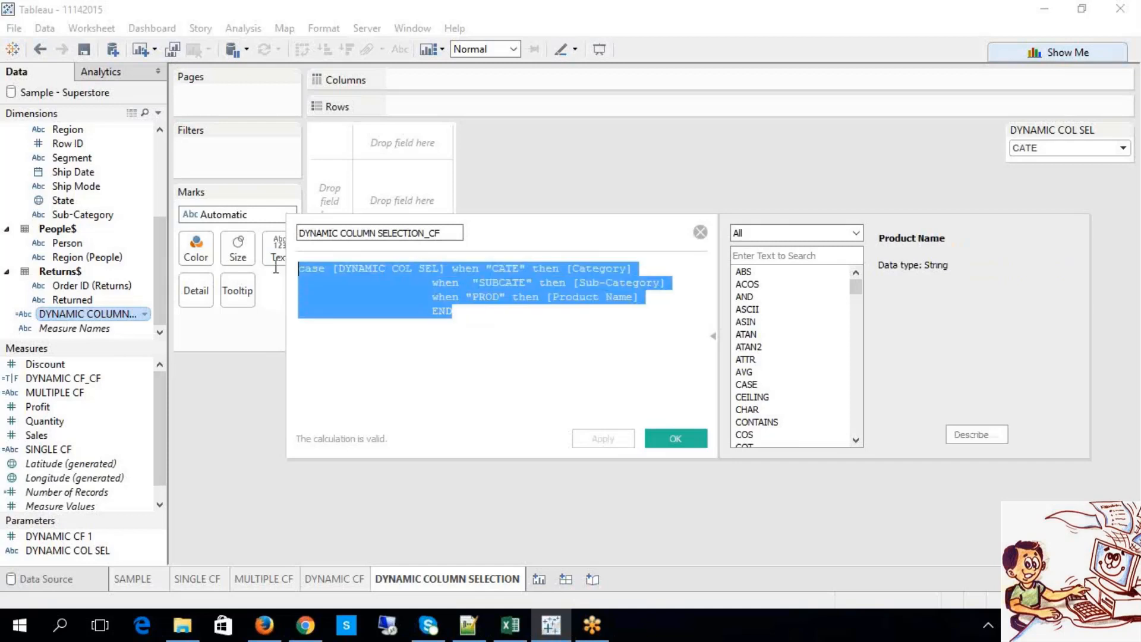
{"action": "left_click", "coordinate": [427, 356]}
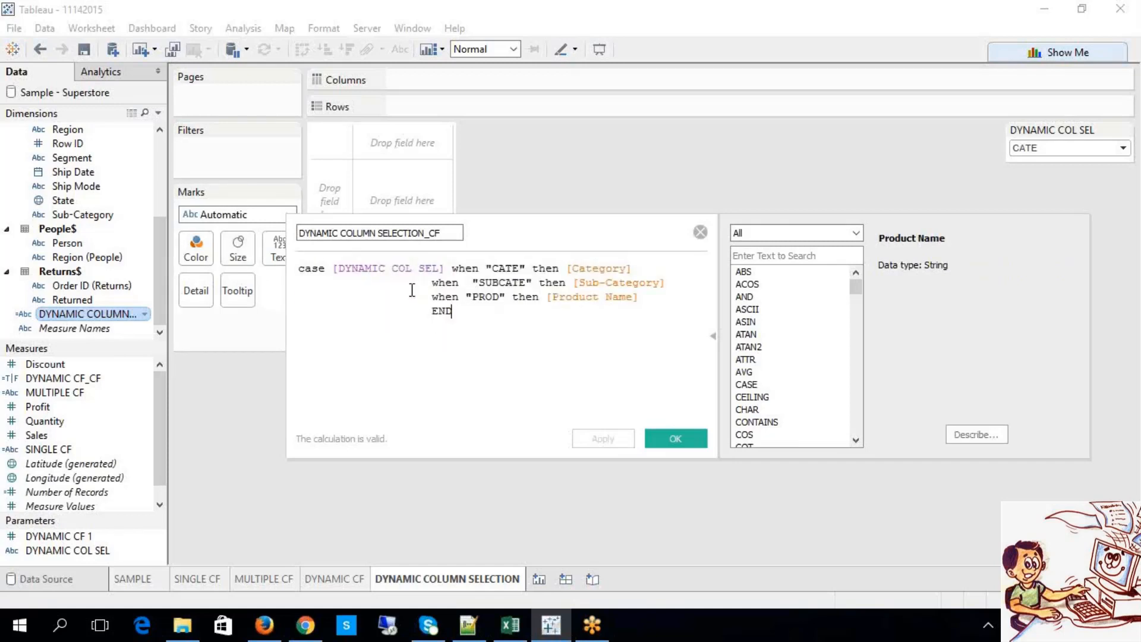
Step: Review the case keyword and the CATE, SUBCATE and PROD conditions in the formula, and close the calculation editor
{"action": "double_click", "coordinate": [319, 272]}
{"action": "left_click", "coordinate": [483, 359]}
{"action": "key", "text": "ctrl+a"}
{"action": "left_click", "coordinate": [432, 392]}
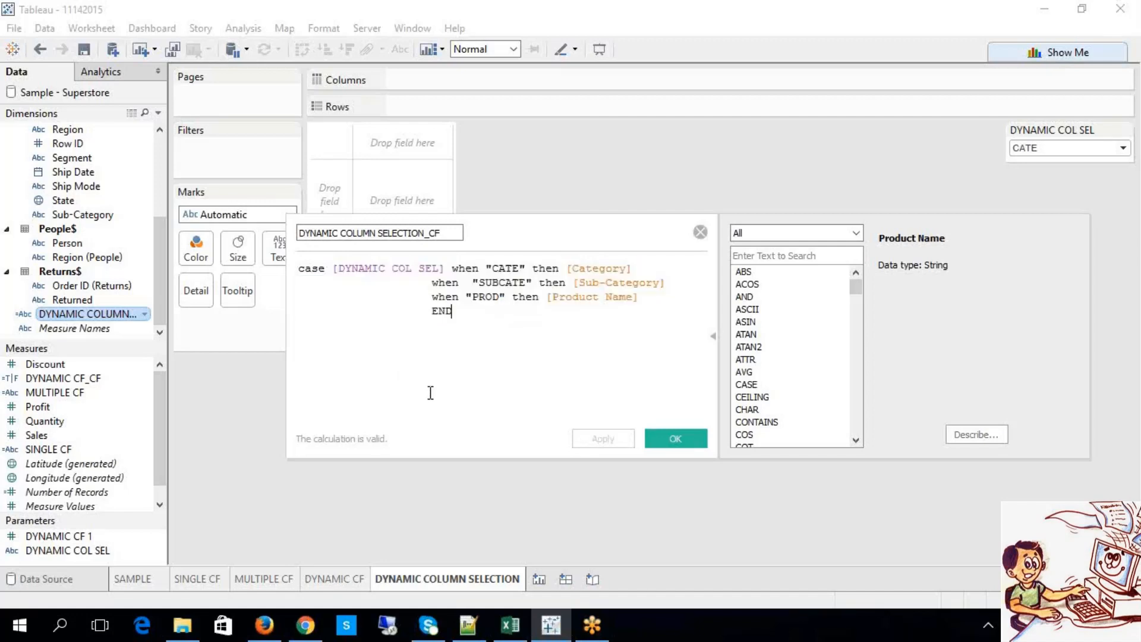
{"action": "double_click", "coordinate": [504, 270]}
{"action": "double_click", "coordinate": [492, 282]}
{"action": "double_click", "coordinate": [486, 296]}
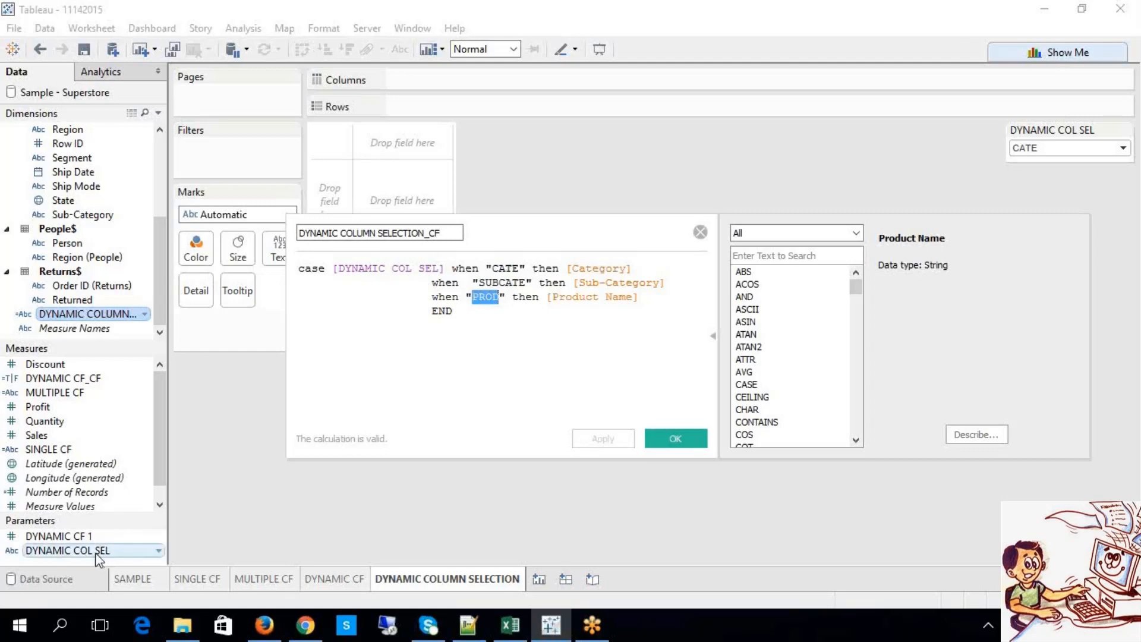
{"action": "left_click", "coordinate": [684, 441]}
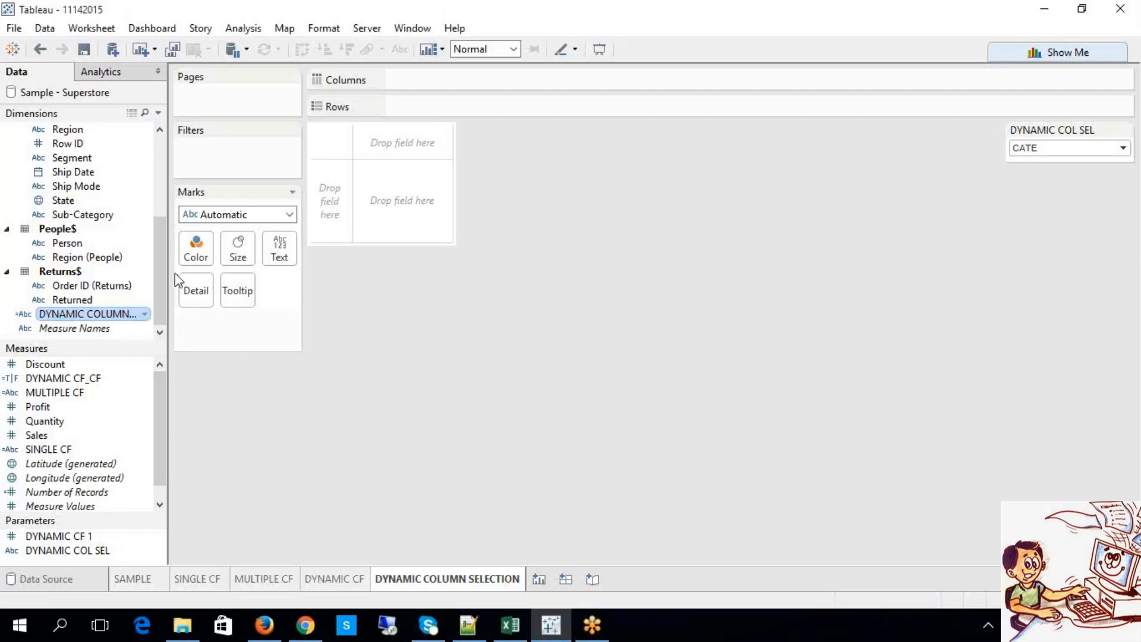
Step: Build a bar chart of Sales on Columns by DYNAMIC COLUMN SELECTION_CF on Rows, coloured by the same calculated field
{"action": "left_click_drag", "start_coordinate": [163, 273], "coordinate": [160, 275]}
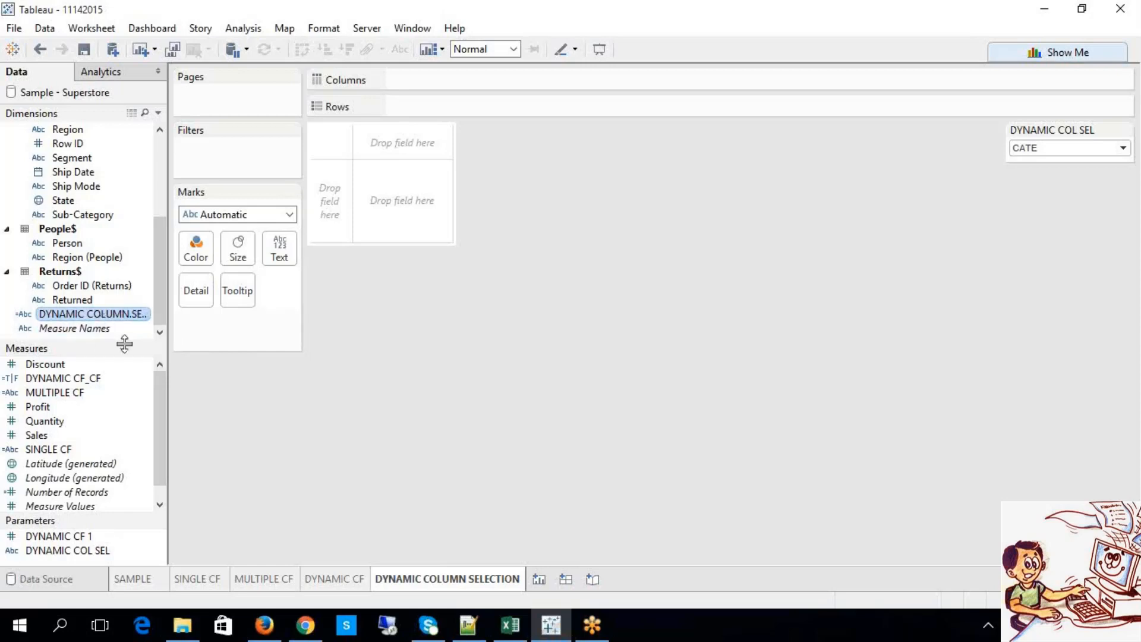
{"action": "left_click_drag", "start_coordinate": [87, 318], "coordinate": [402, 111]}
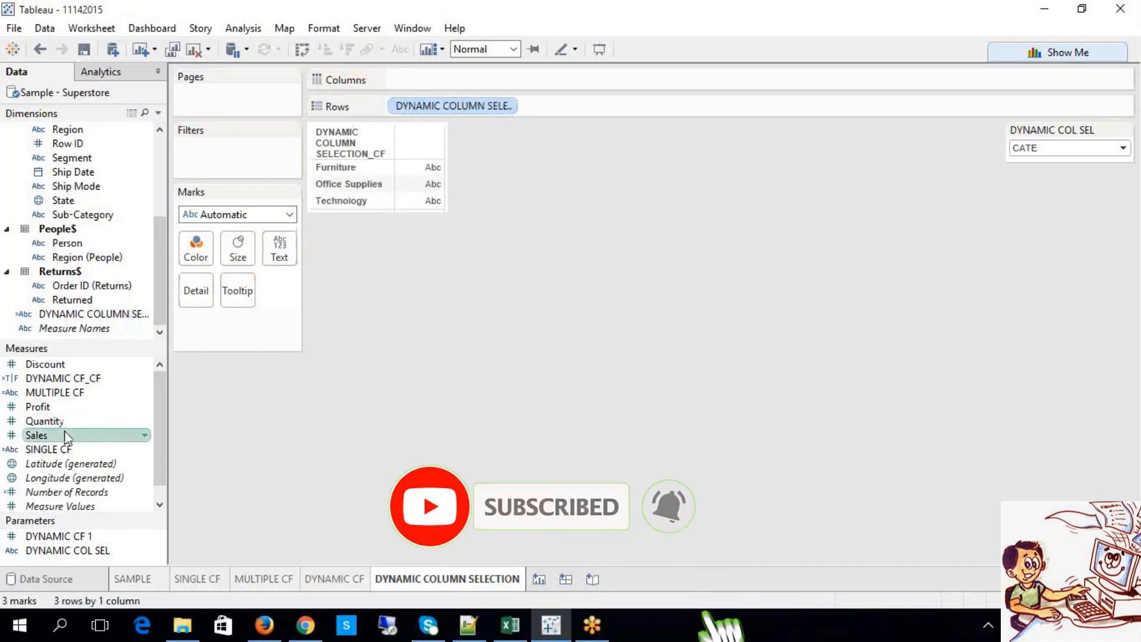
{"action": "left_click_drag", "start_coordinate": [69, 435], "coordinate": [422, 78]}
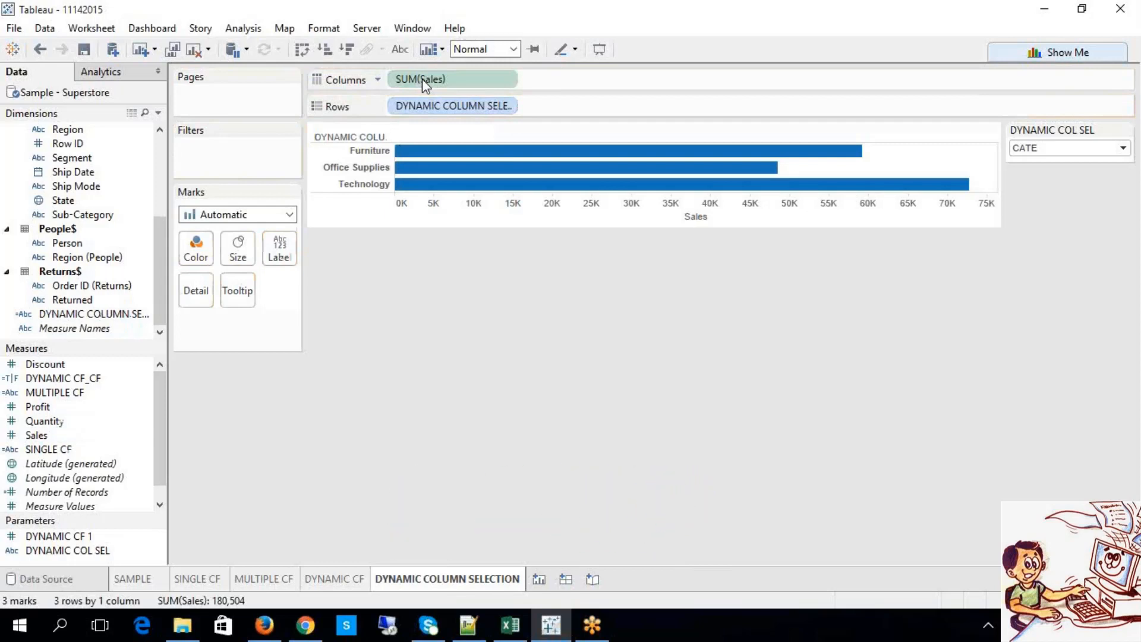
{"action": "left_click_drag", "start_coordinate": [101, 314], "coordinate": [200, 254]}
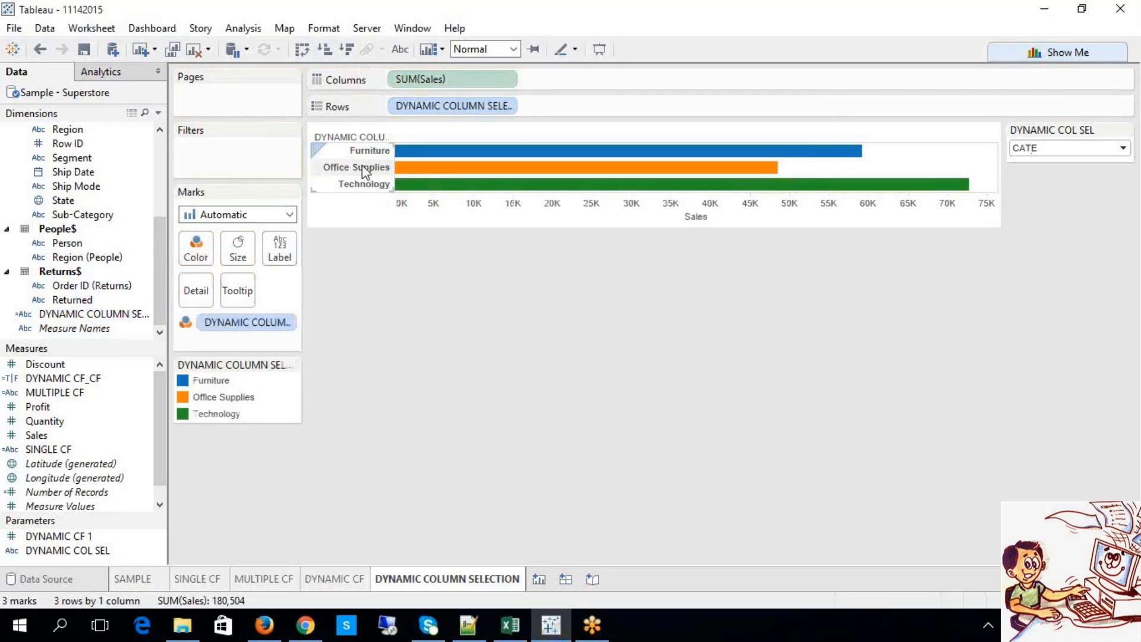
Step: Test the chart by setting the DYNAMIC COL SEL parameter to SUBCATE and then PROD
{"action": "left_click", "coordinate": [1025, 148]}
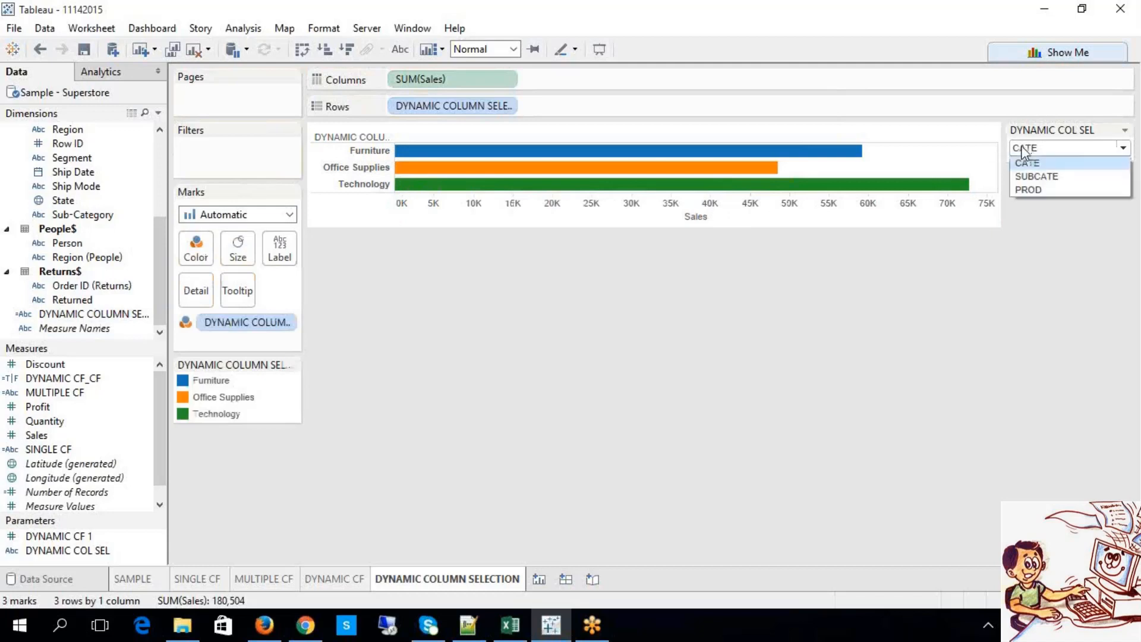
{"action": "left_click", "coordinate": [1036, 176]}
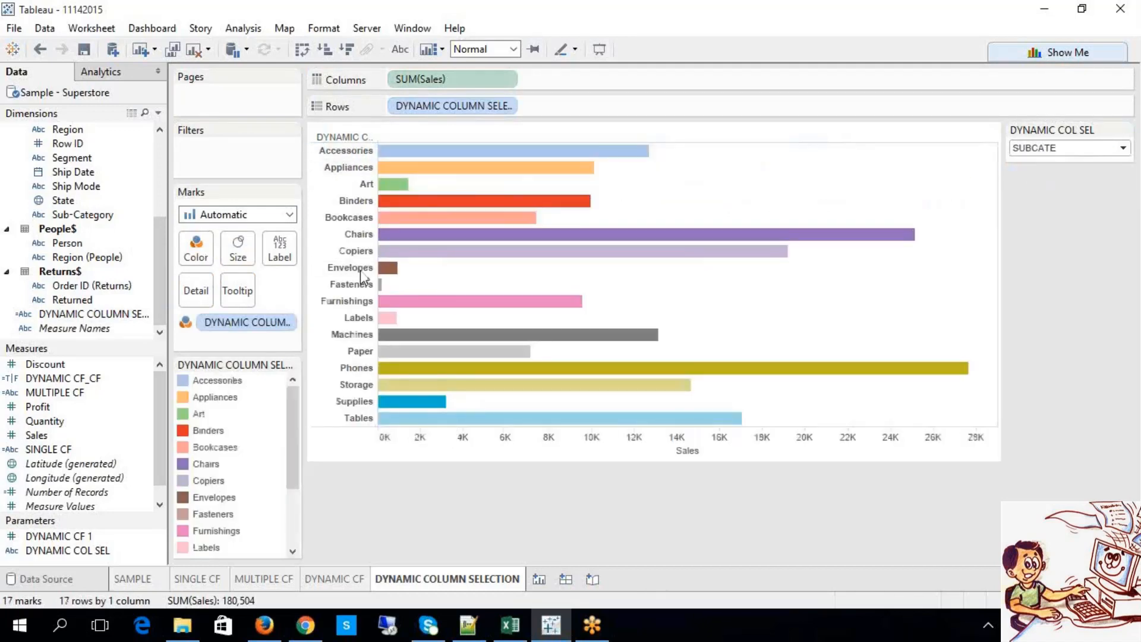
{"action": "left_click", "coordinate": [1052, 149]}
{"action": "left_click", "coordinate": [1037, 194]}
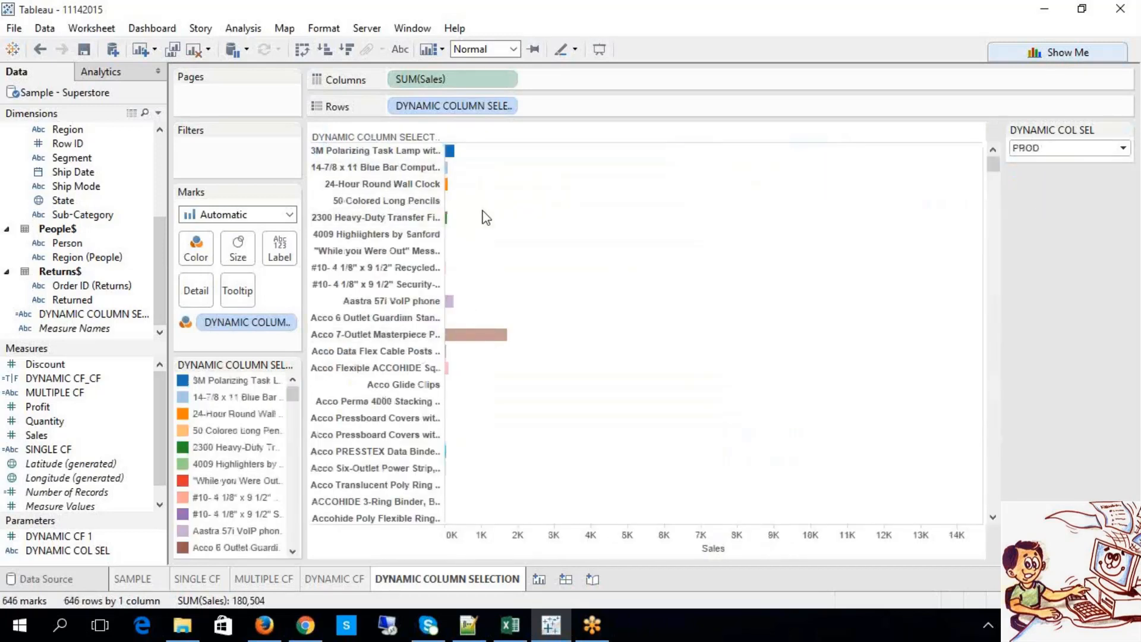
Step: Turn on mark labels for the bars and set the DYNAMIC COL SEL parameter to CATE
{"action": "left_click", "coordinate": [406, 53]}
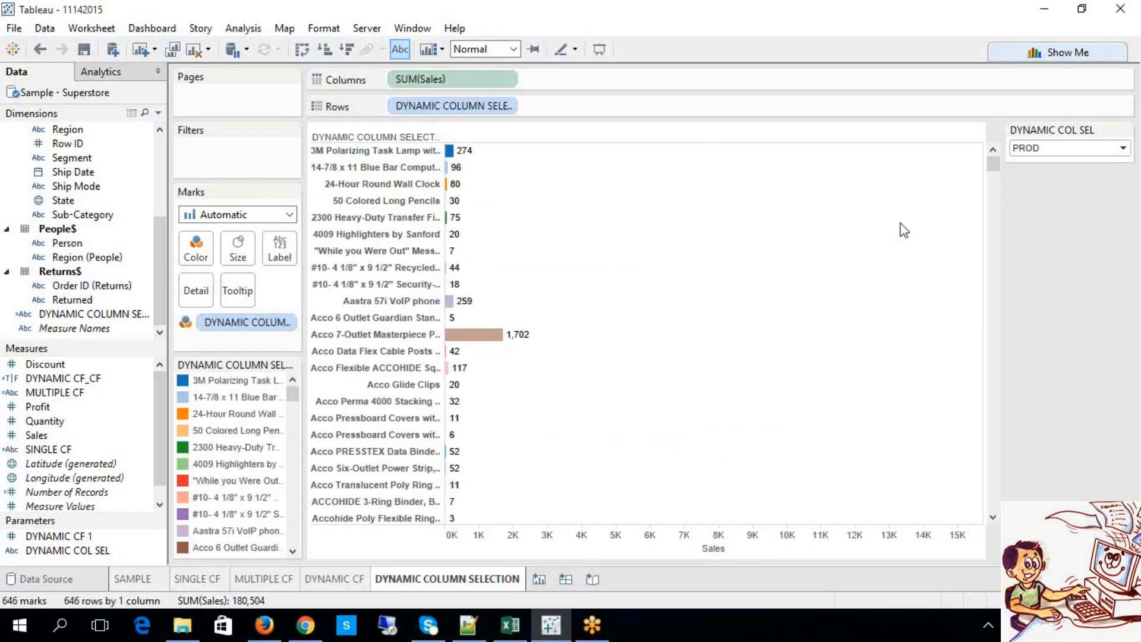
{"action": "left_click", "coordinate": [1028, 151]}
{"action": "left_click", "coordinate": [1027, 159]}
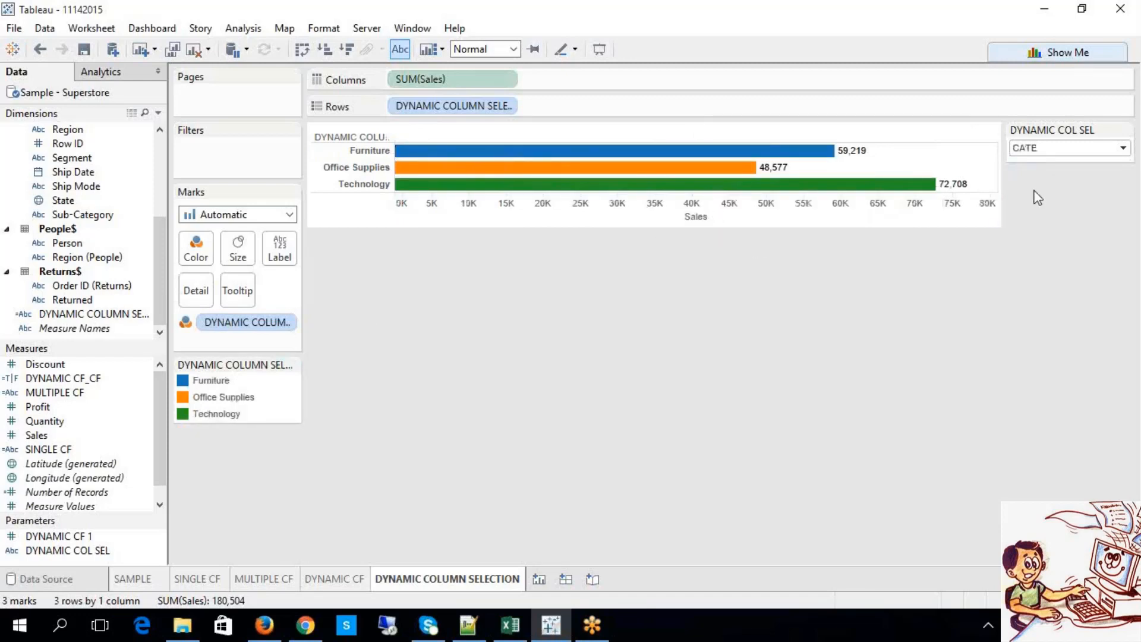
Step: Compare the labelled charts by switching DYNAMIC COL SEL to SUBCATE, then PROD, then back to CATE
{"action": "left_click", "coordinate": [1041, 149]}
{"action": "left_click", "coordinate": [1038, 170]}
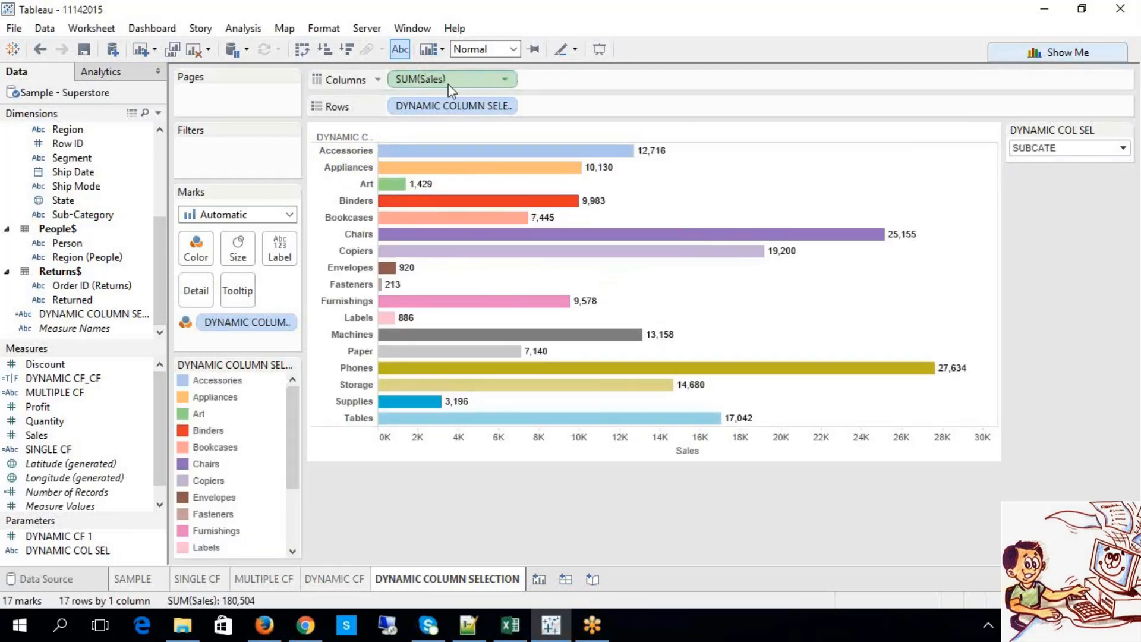
{"action": "left_click", "coordinate": [1060, 147]}
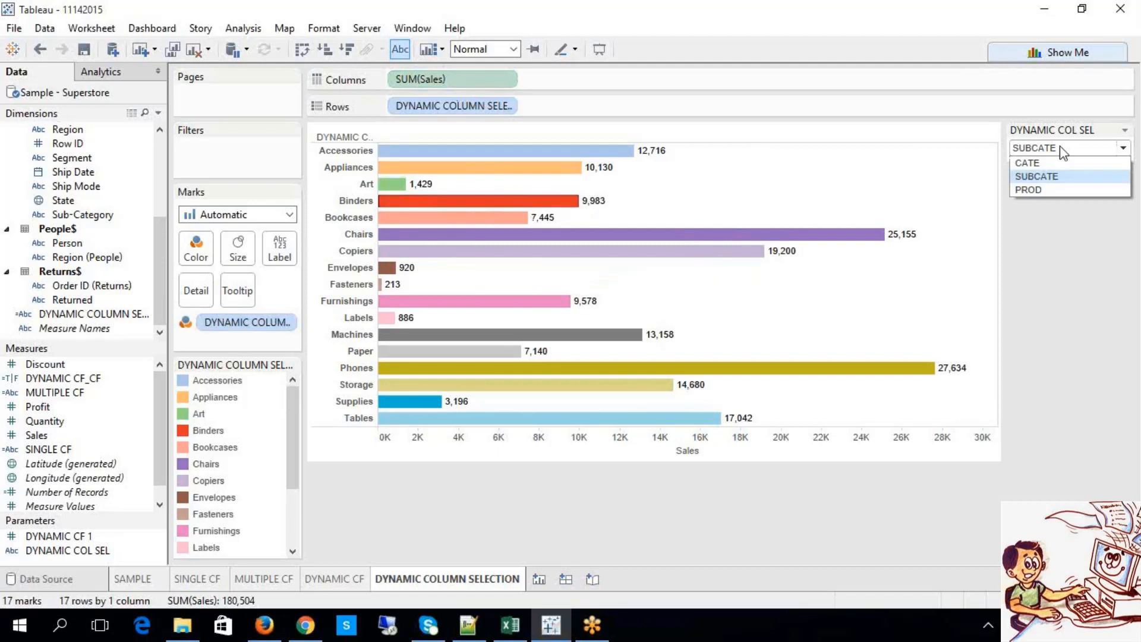
{"action": "left_click", "coordinate": [1032, 190]}
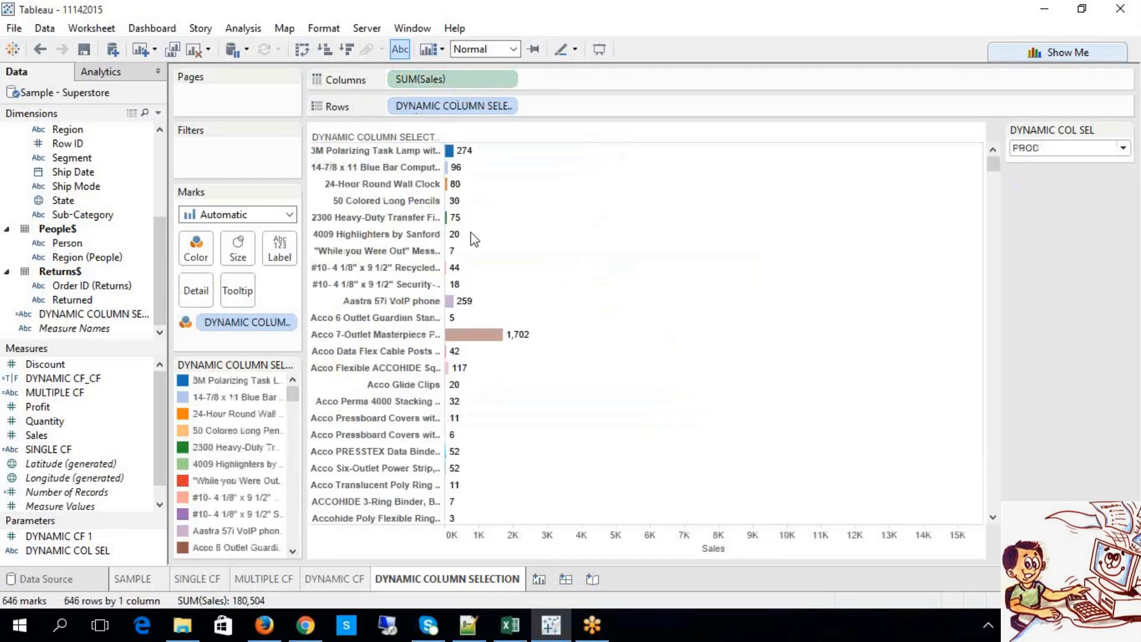
{"action": "left_click", "coordinate": [1037, 150]}
{"action": "left_click", "coordinate": [1039, 162]}
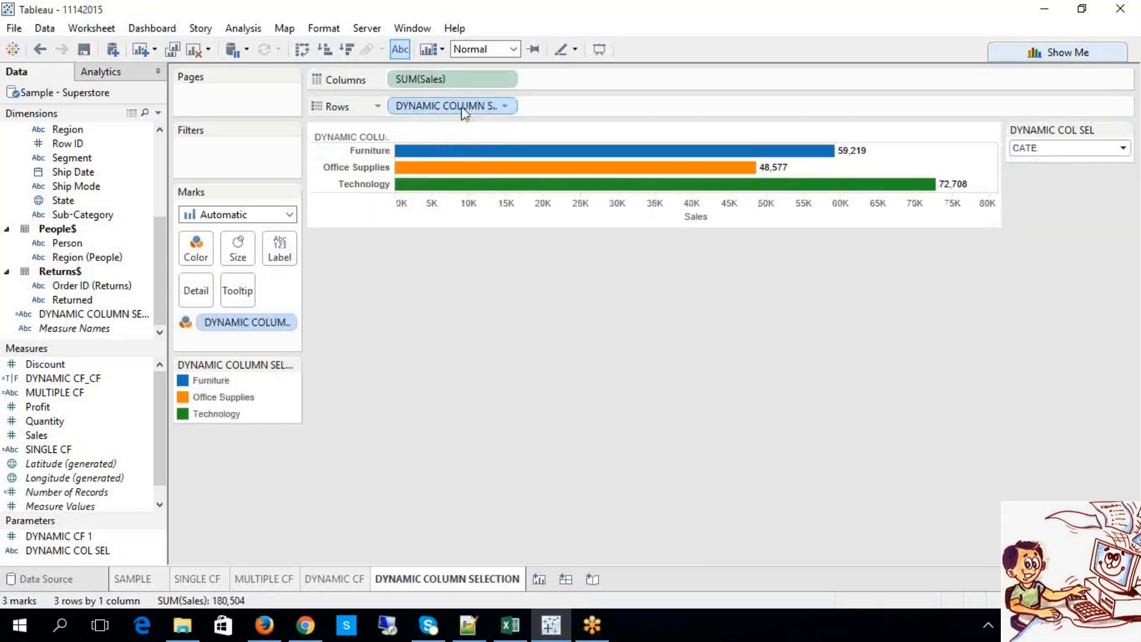
Step: Switch DYNAMIC COL SEL through SUBCATE to PROD and examine the product-level sales bars
{"action": "left_click", "coordinate": [1017, 147]}
{"action": "left_click", "coordinate": [1026, 176]}
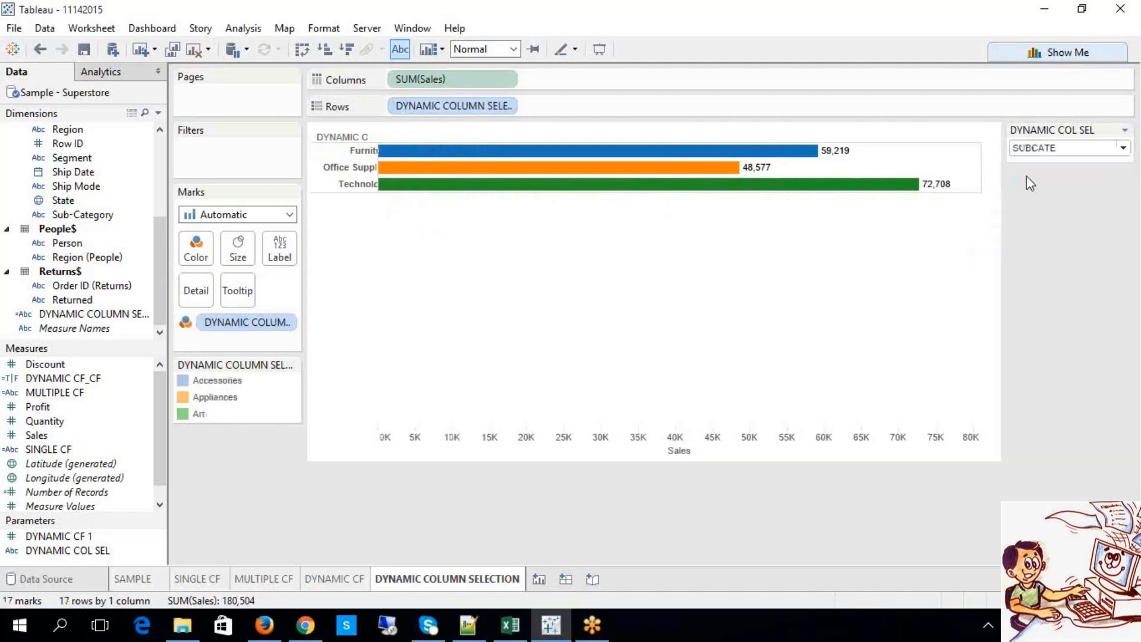
{"action": "left_click", "coordinate": [1041, 149]}
{"action": "left_click", "coordinate": [1035, 189]}
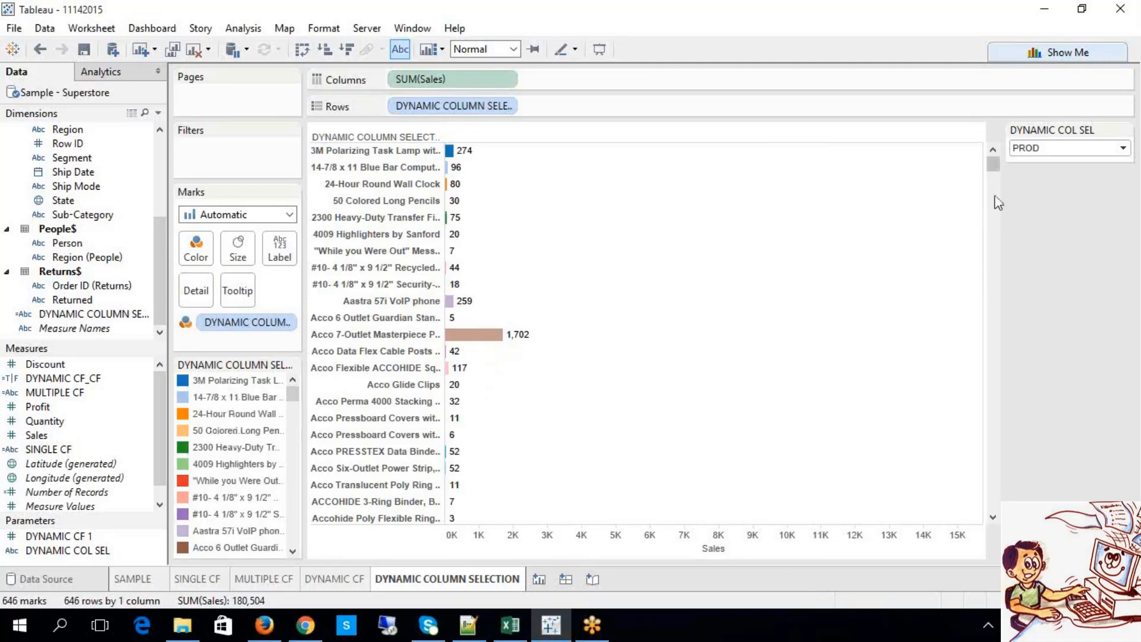
{"action": "mouse_move", "coordinate": [990, 172]}
{"action": "left_mouse_down"}
{"action": "mouse_move", "coordinate": [999, 498]}
{"action": "mouse_move", "coordinate": [996, 160]}
{"action": "left_mouse_up"}
Step: Inspect the filter settings of the DYNAMIC COLUMN SELECTION_CF field on Rows and close them without changes
{"action": "left_click", "coordinate": [441, 113]}
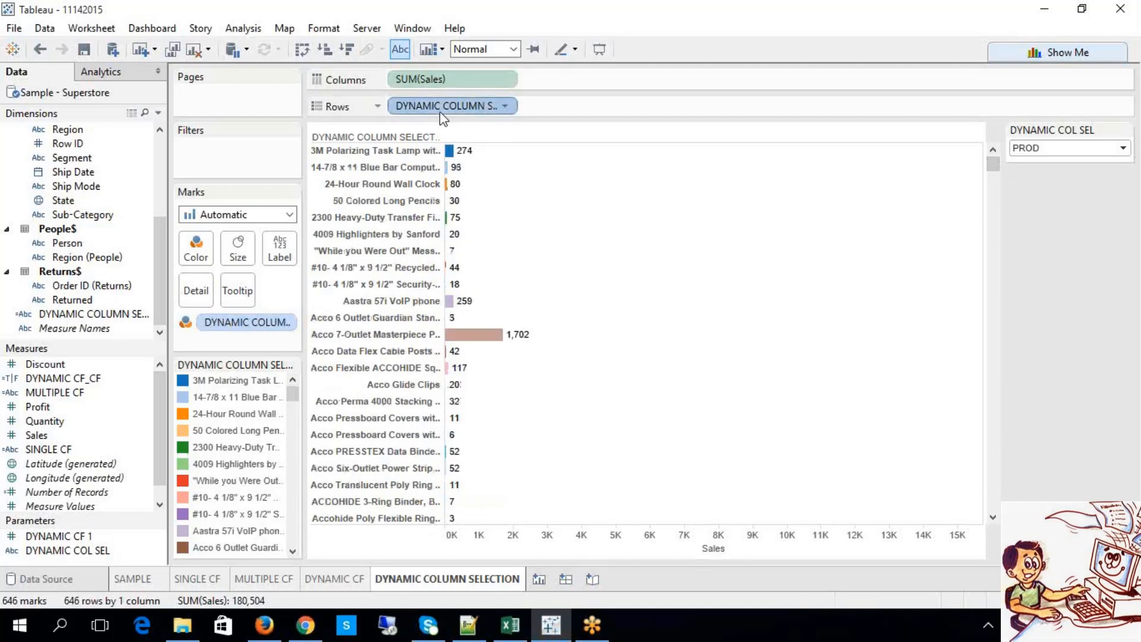
{"action": "right_click", "coordinate": [440, 113]}
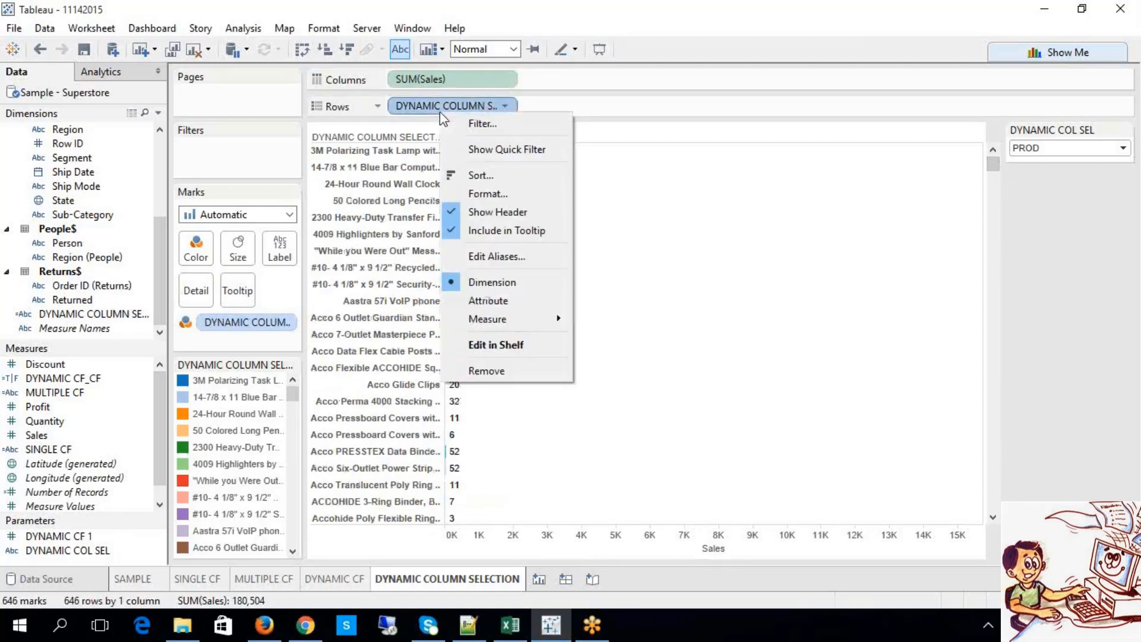
{"action": "left_click", "coordinate": [466, 123]}
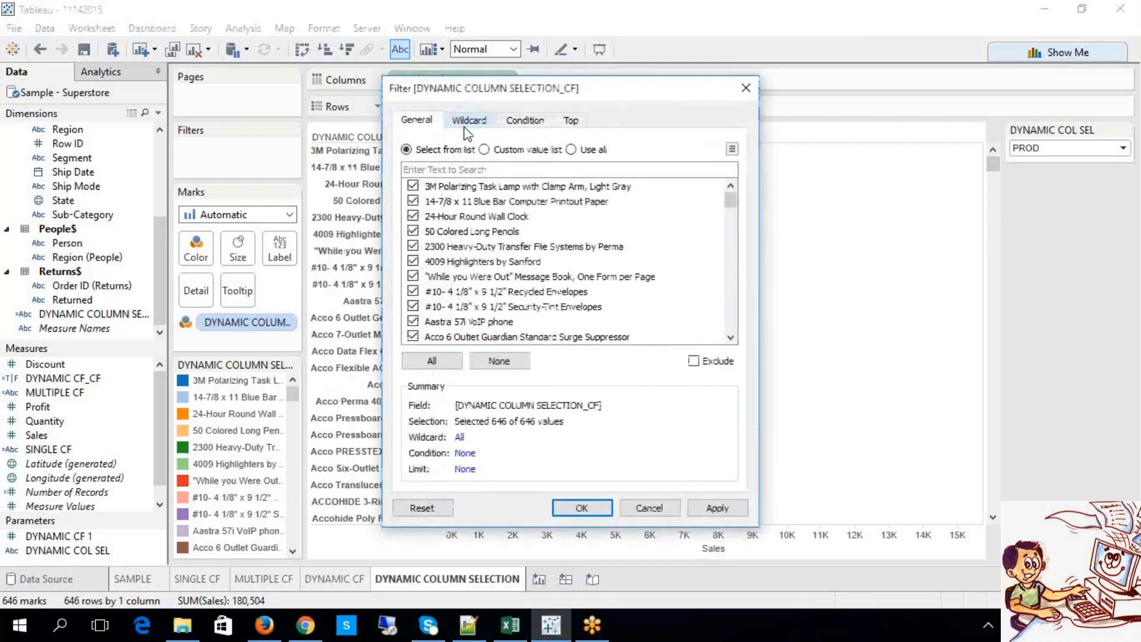
{"action": "left_click", "coordinate": [649, 509]}
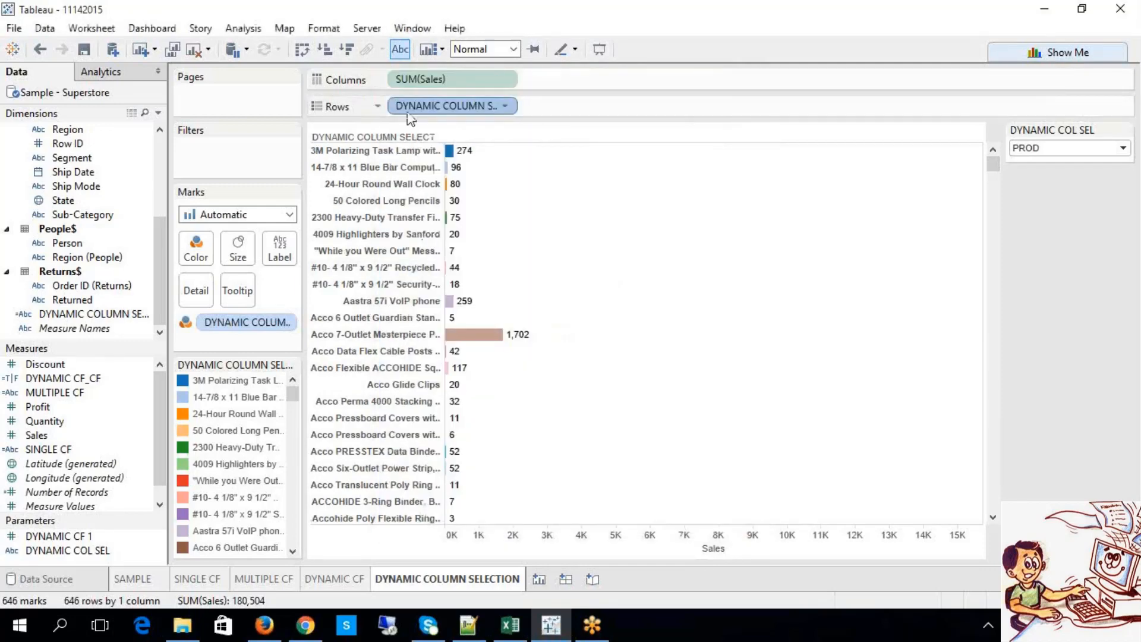
Step: Set DYNAMIC COL SEL to CATE and then to SUBCATE
{"action": "left_click", "coordinate": [1049, 148]}
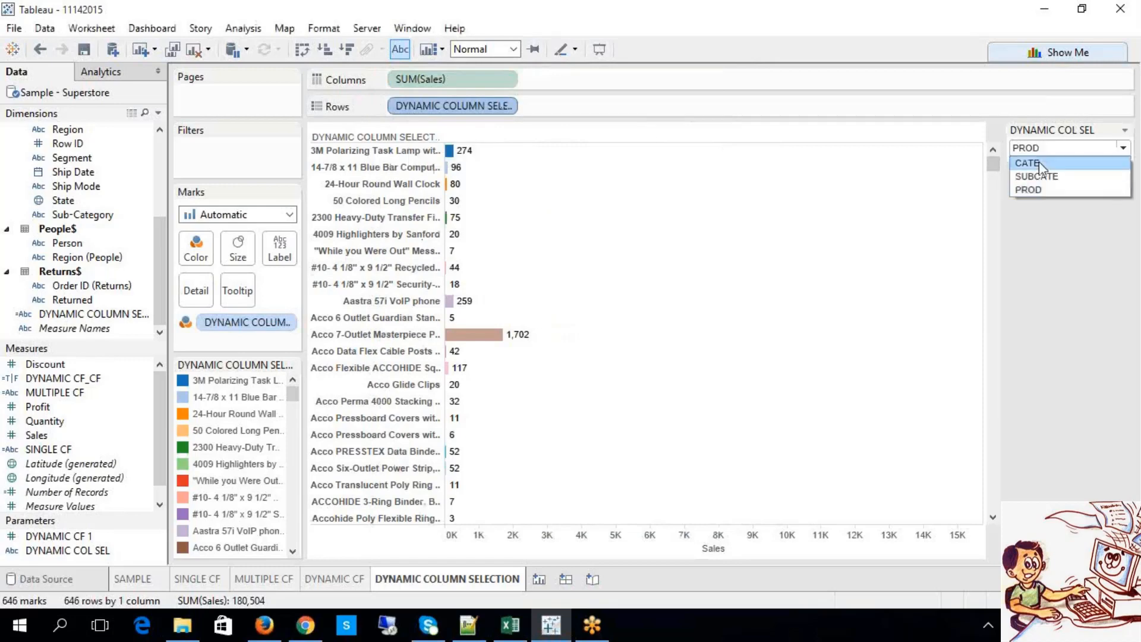
{"action": "left_click", "coordinate": [1039, 162]}
{"action": "left_click", "coordinate": [1039, 153]}
{"action": "left_click", "coordinate": [1035, 177]}
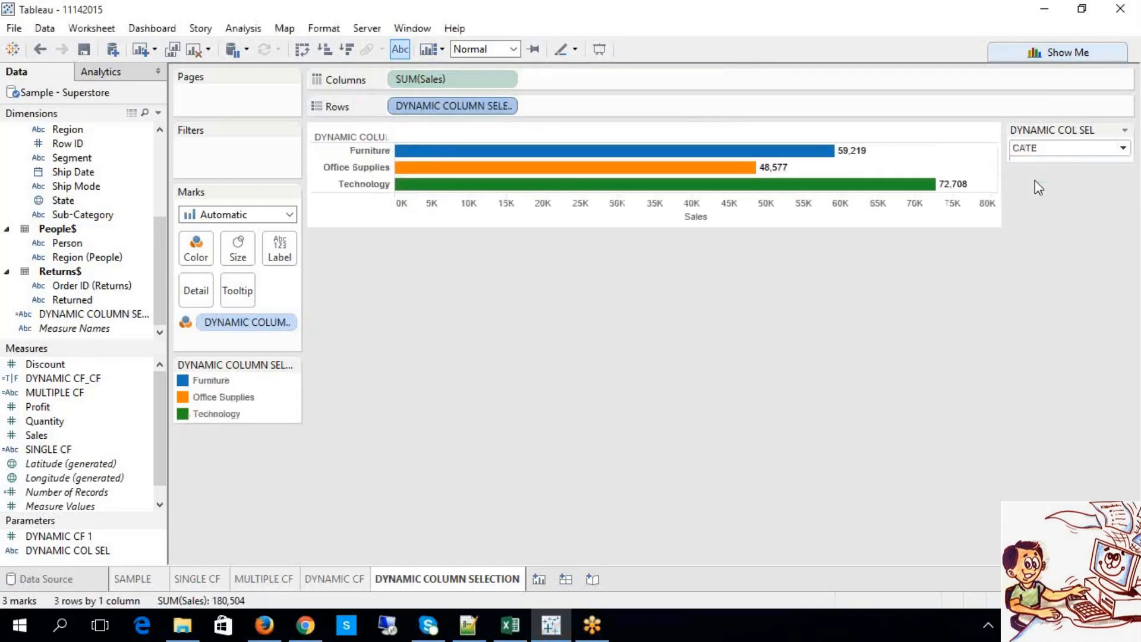
Step: Set the DYNAMIC COL SEL parameter to PROD
{"action": "left_click", "coordinate": [1037, 155]}
{"action": "left_click", "coordinate": [1031, 188]}
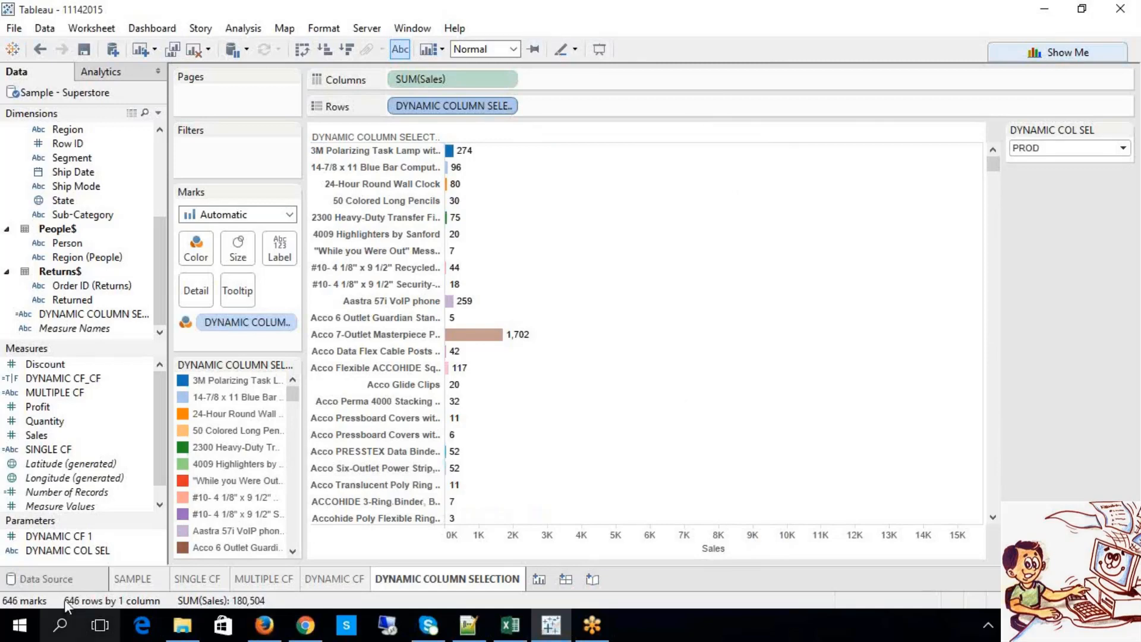
Step: Open the DYNAMIC COLUMN SELECTION_CF calculation and check which field each of CATE, SUBCATE and PROD returns
{"action": "right_click", "coordinate": [90, 315]}
{"action": "left_click", "coordinate": [160, 105]}
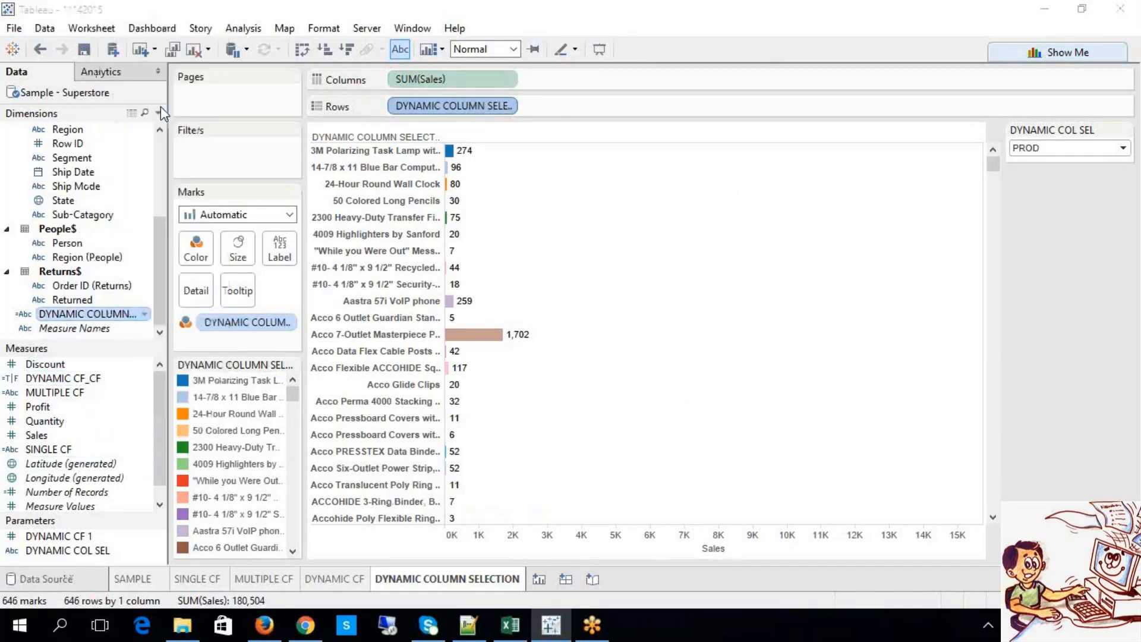
{"action": "left_click_drag", "start_coordinate": [526, 269], "coordinate": [500, 269]}
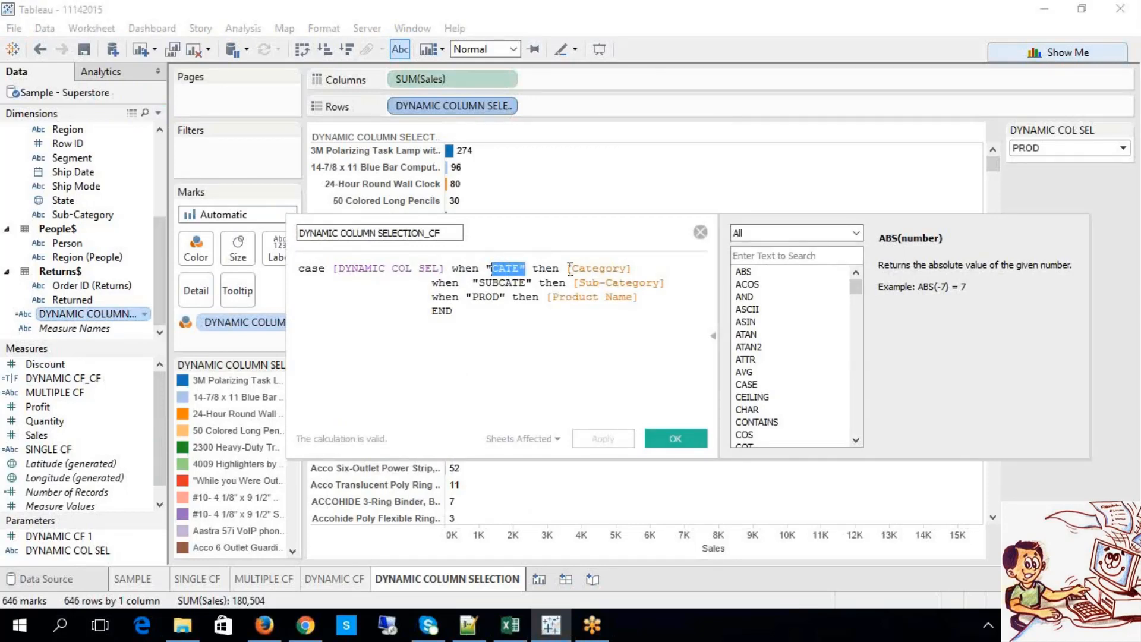
{"action": "left_click_drag", "start_coordinate": [566, 268], "coordinate": [612, 268]}
{"action": "left_click_drag", "start_coordinate": [516, 276], "coordinate": [494, 279]}
{"action": "left_click_drag", "start_coordinate": [580, 283], "coordinate": [646, 283]}
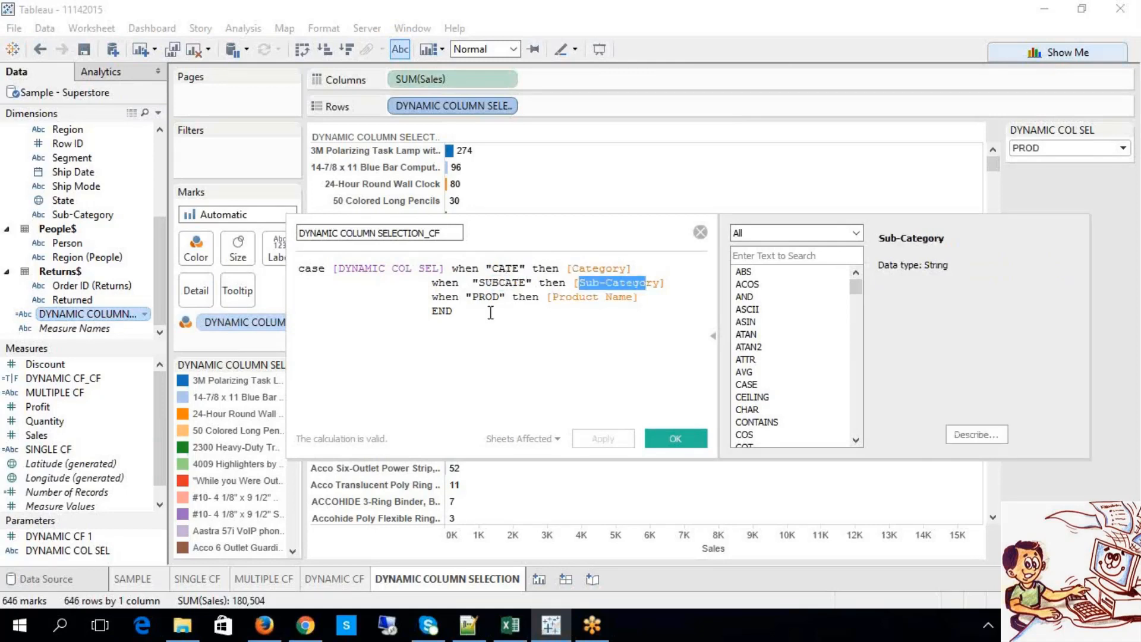
{"action": "left_click", "coordinate": [476, 297]}
{"action": "left_click_drag", "start_coordinate": [547, 296], "coordinate": [596, 299]}
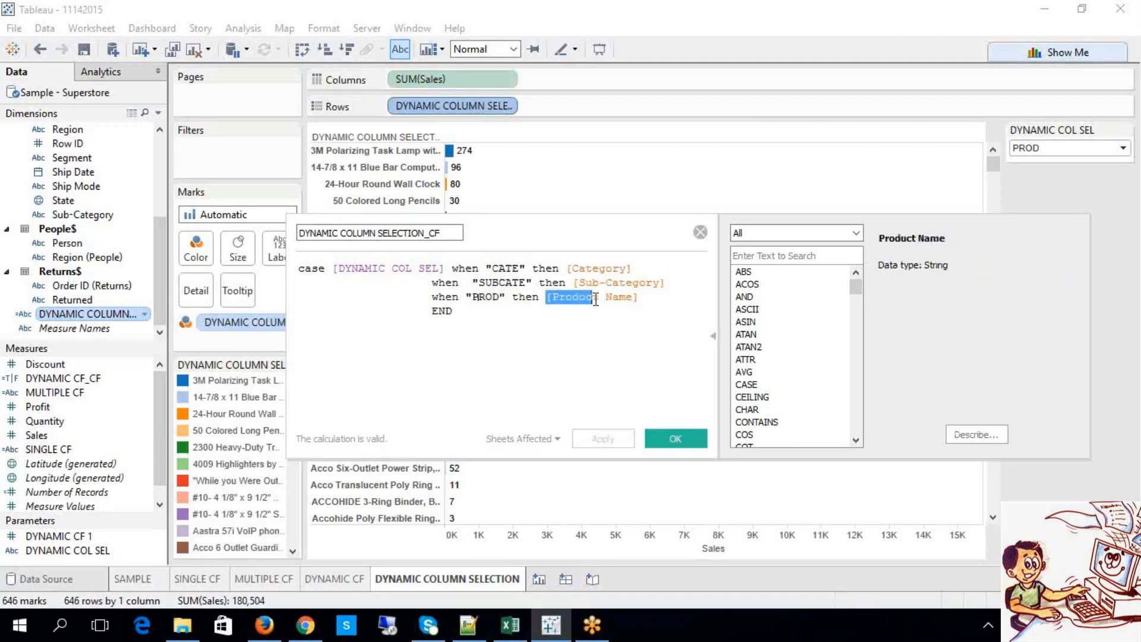
Step: Examine the DYNAMIC COL SEL parameter reference and the complete CASE formula through END
{"action": "left_click_drag", "start_coordinate": [440, 268], "coordinate": [337, 266]}
{"action": "left_click", "coordinate": [408, 323]}
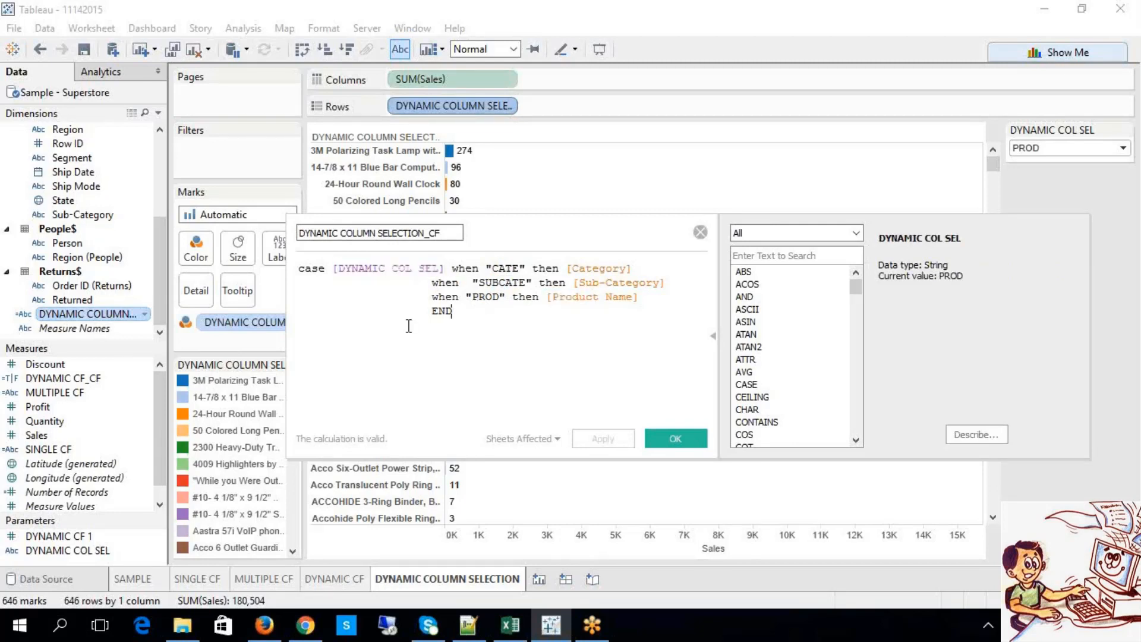
{"action": "left_click_drag", "start_coordinate": [502, 326], "coordinate": [391, 313]}
{"action": "key", "text": "ctrl+a"}
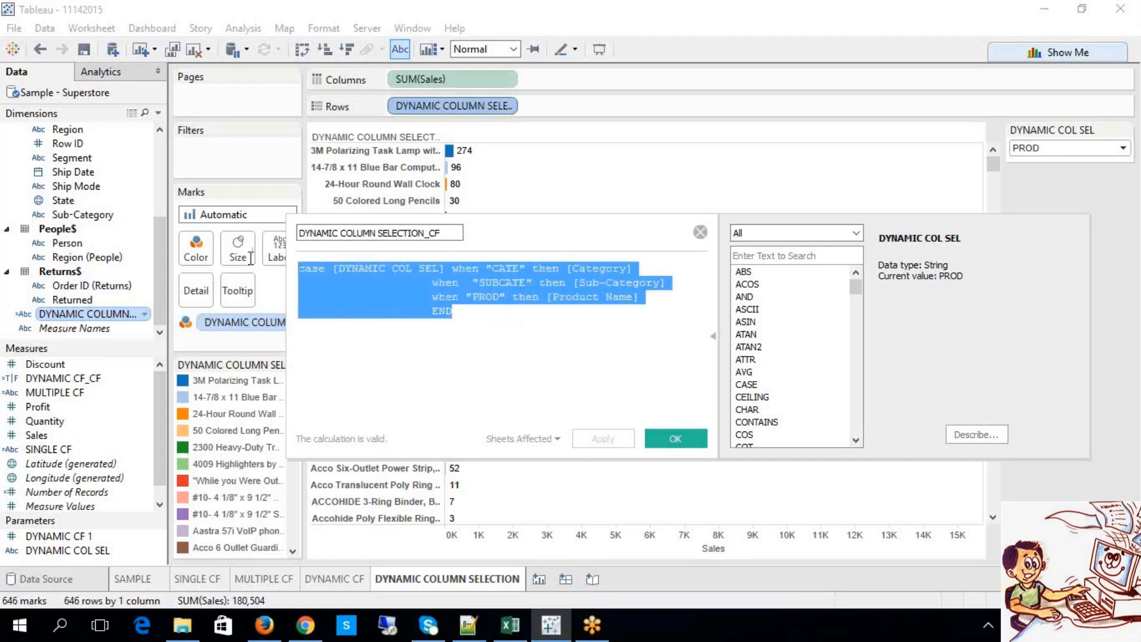
{"action": "left_click", "coordinate": [482, 354]}
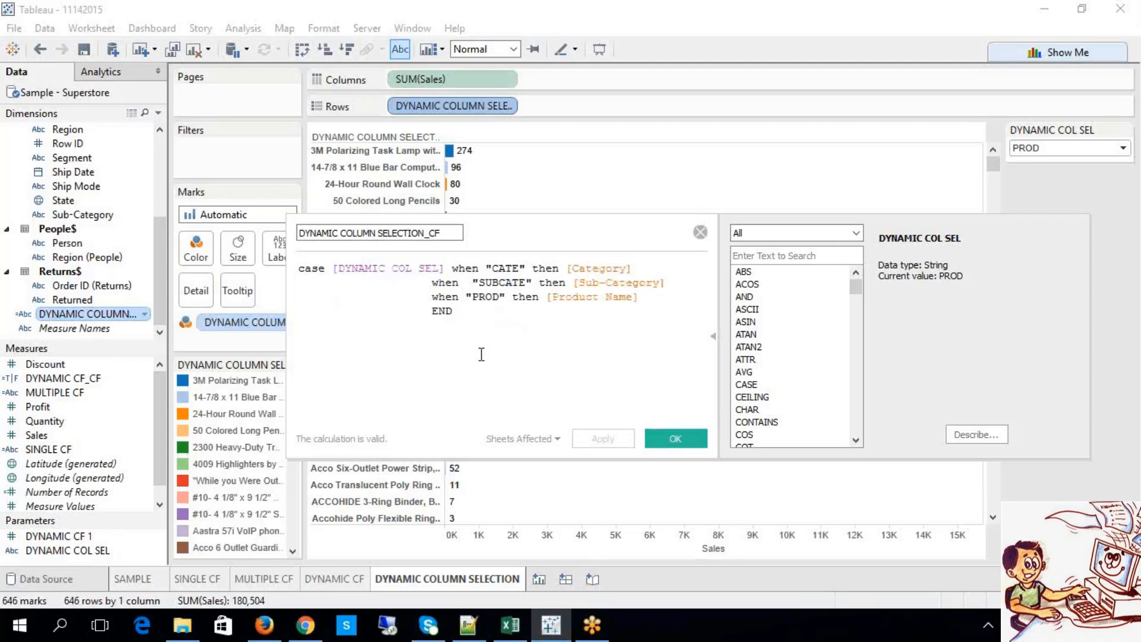
{"action": "key", "text": "ctrl+a"}
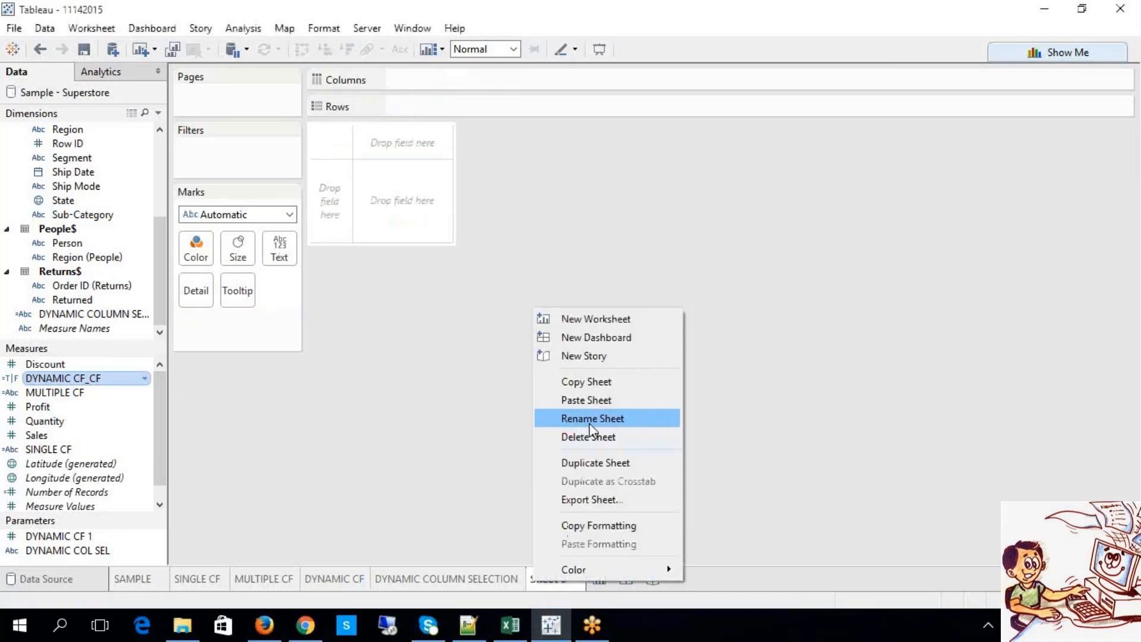
Step: Rename the new blank worksheet as DYNAMIC SORTING
{"action": "left_click", "coordinate": [588, 423]}
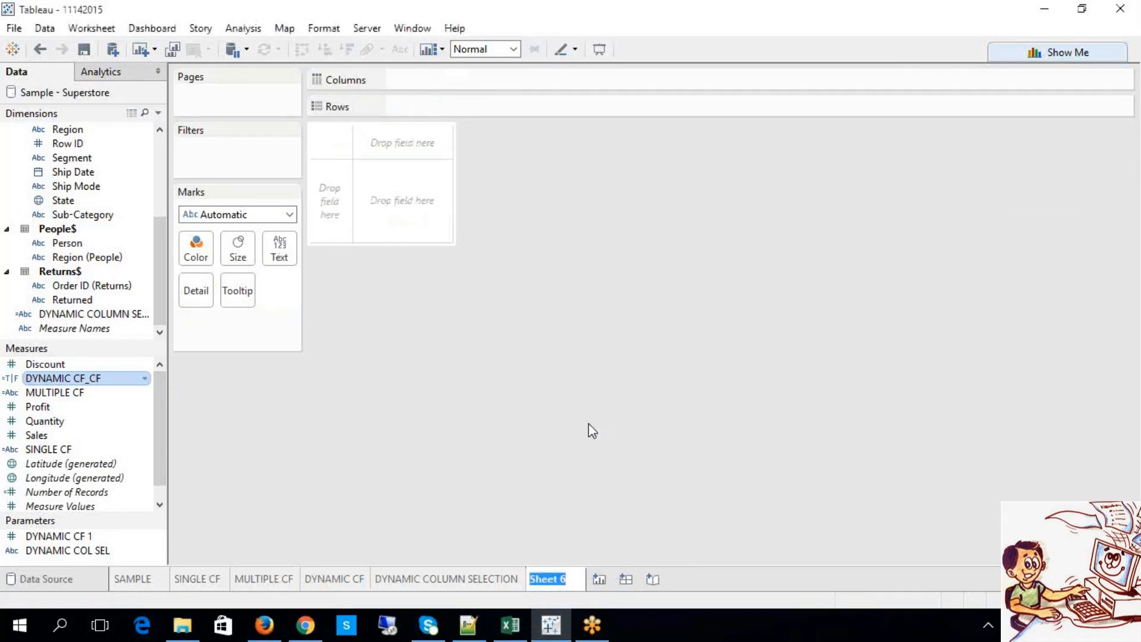
{"action": "type", "text": "DYNAMIC"}
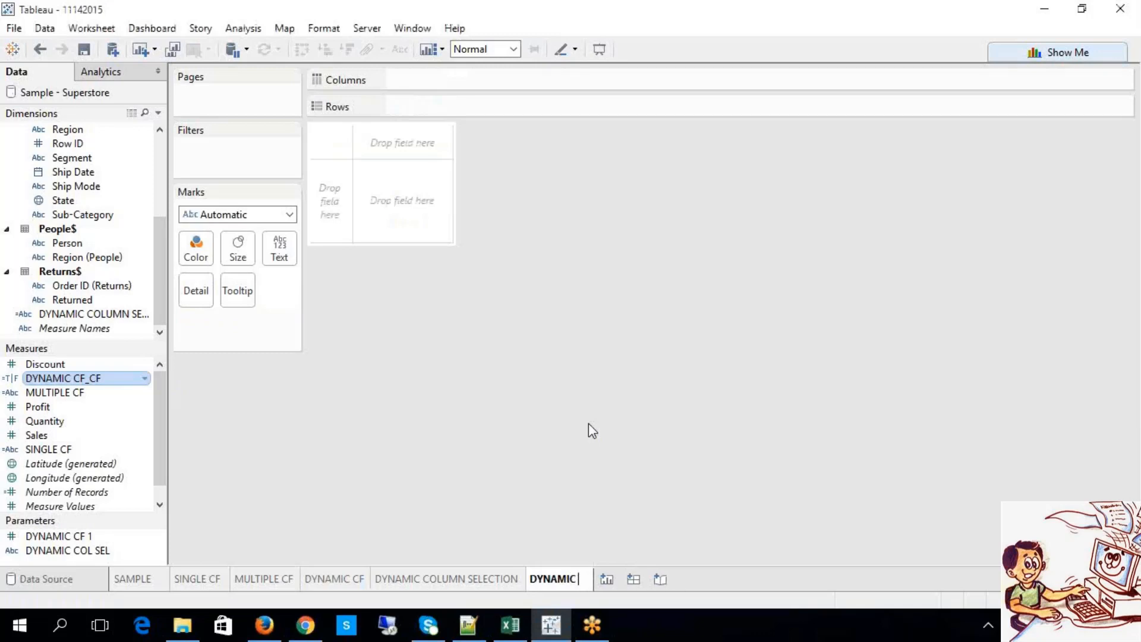
{"action": "type", "text": " SORTING"}
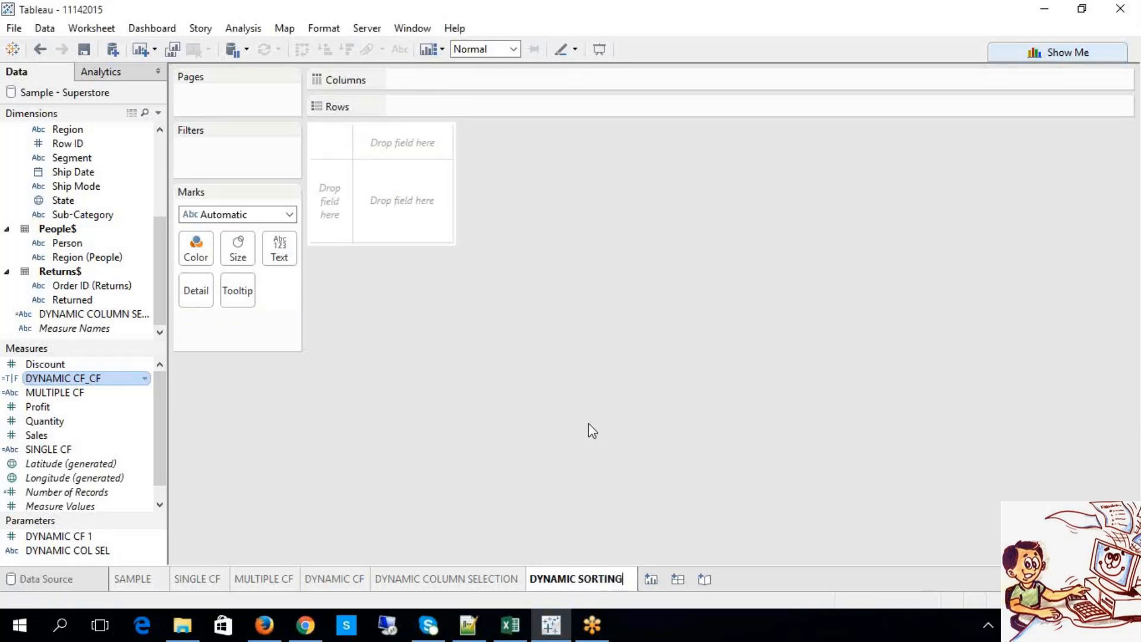
Step: Switch to the TABLEAU workbook in Excel and read the Dynamic Sorting CASE formula in the TABLEAU Notes sheet
{"action": "left_click", "coordinate": [512, 626]}
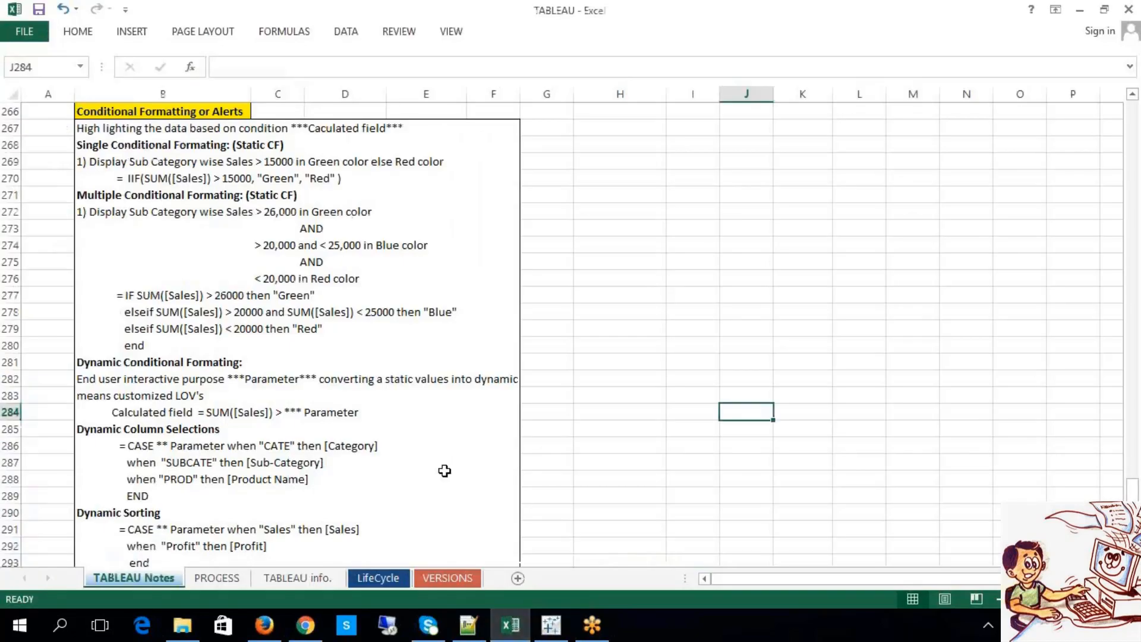
{"action": "left_click", "coordinate": [444, 471]}
{"action": "double_click", "coordinate": [201, 512]}
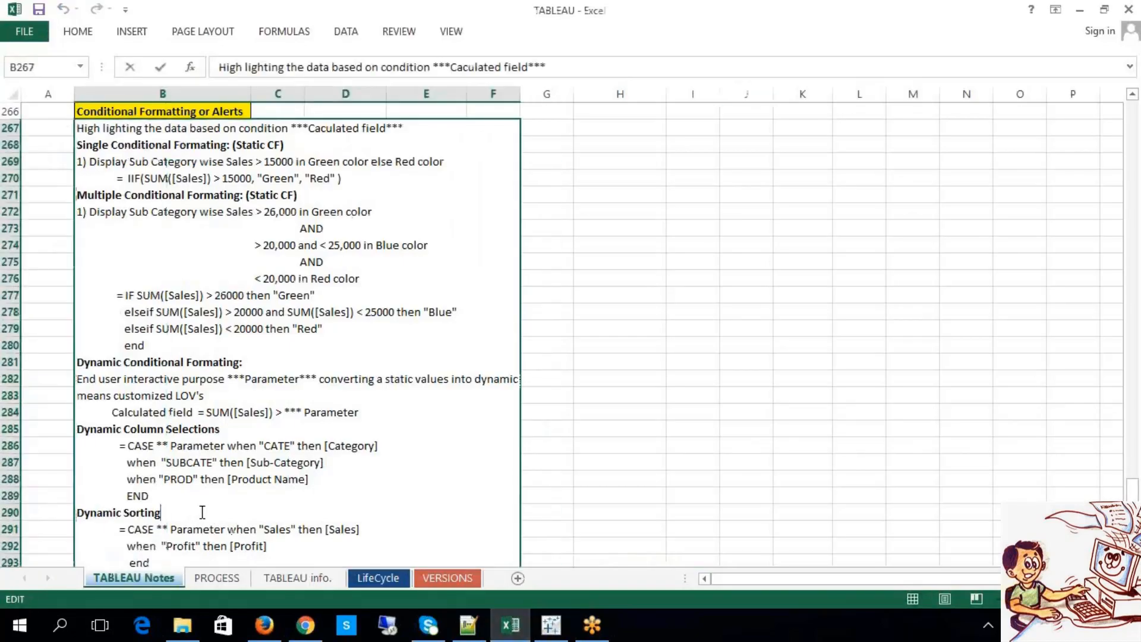
{"action": "left_click", "coordinate": [793, 464]}
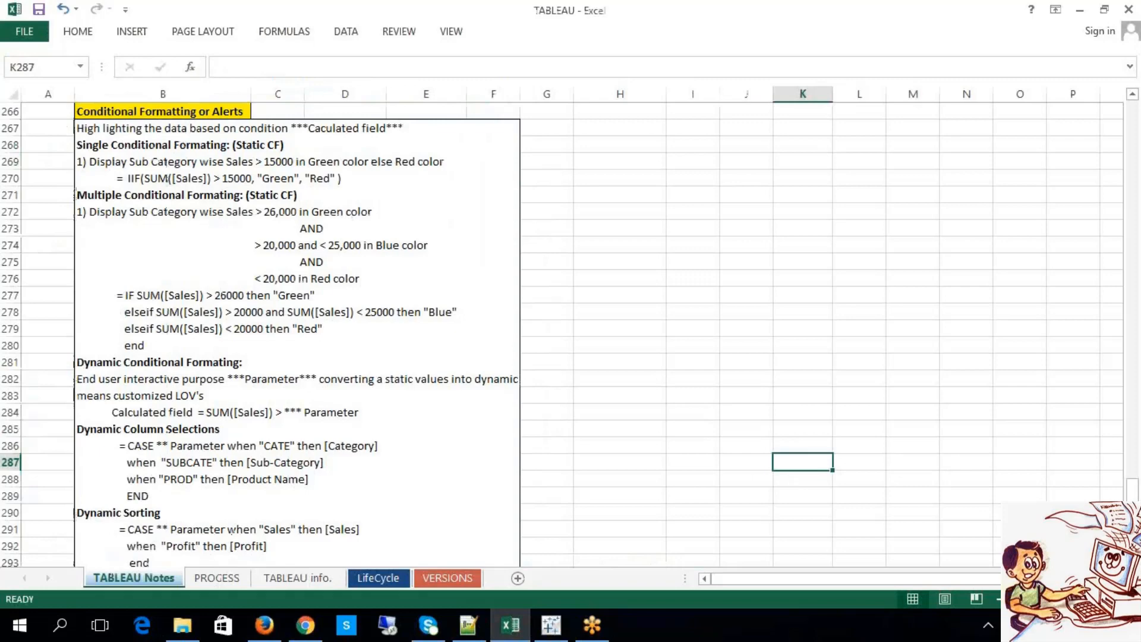
{"action": "scroll", "coordinate": [802, 464], "scroll_direction": "down", "scroll_amount": 2}
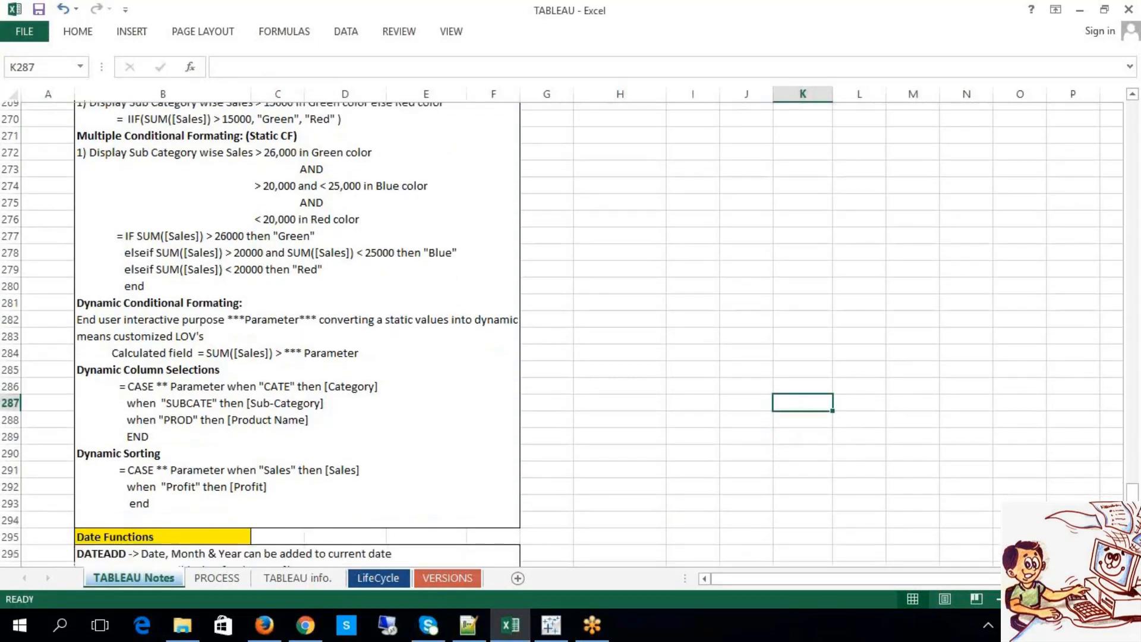
{"action": "left_click", "coordinate": [387, 629]}
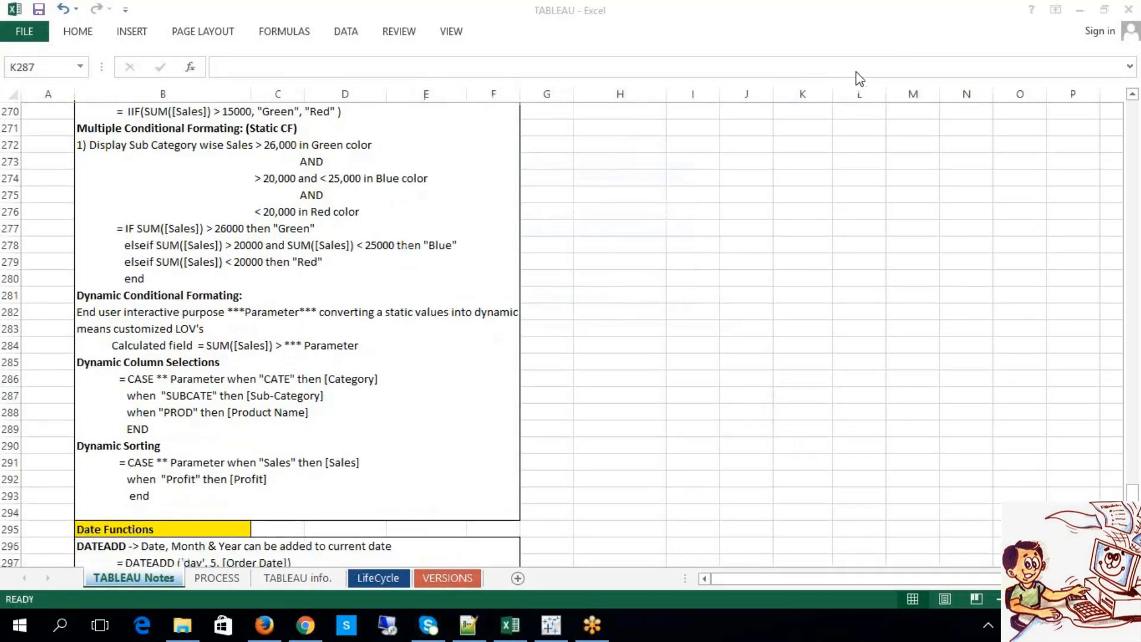
{"action": "left_click", "coordinate": [755, 232]}
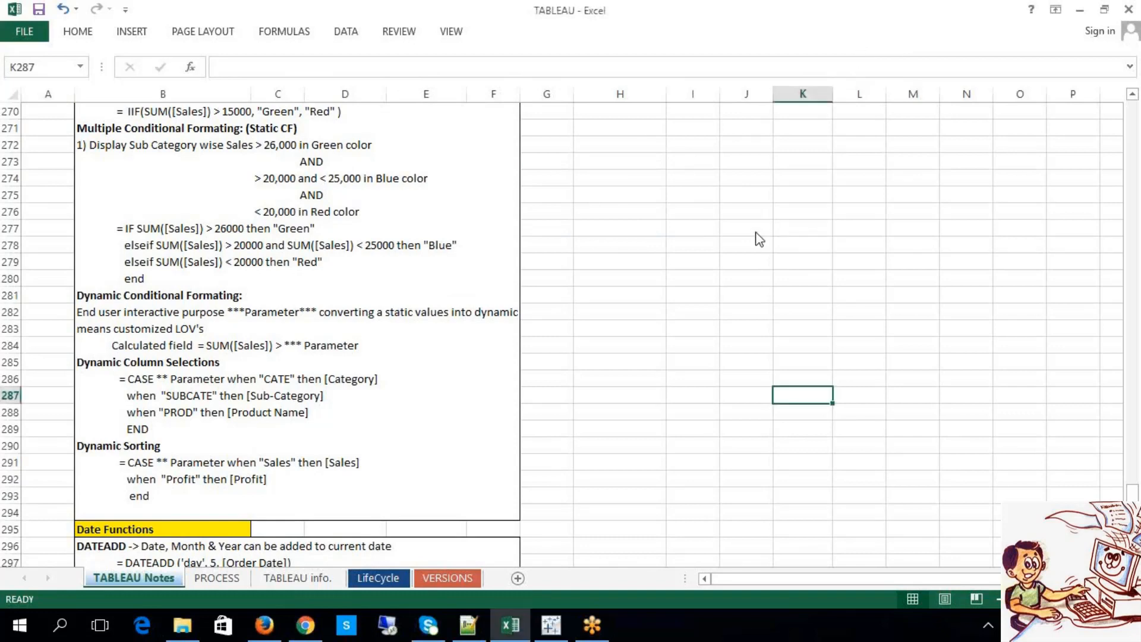
{"action": "left_click", "coordinate": [319, 427]}
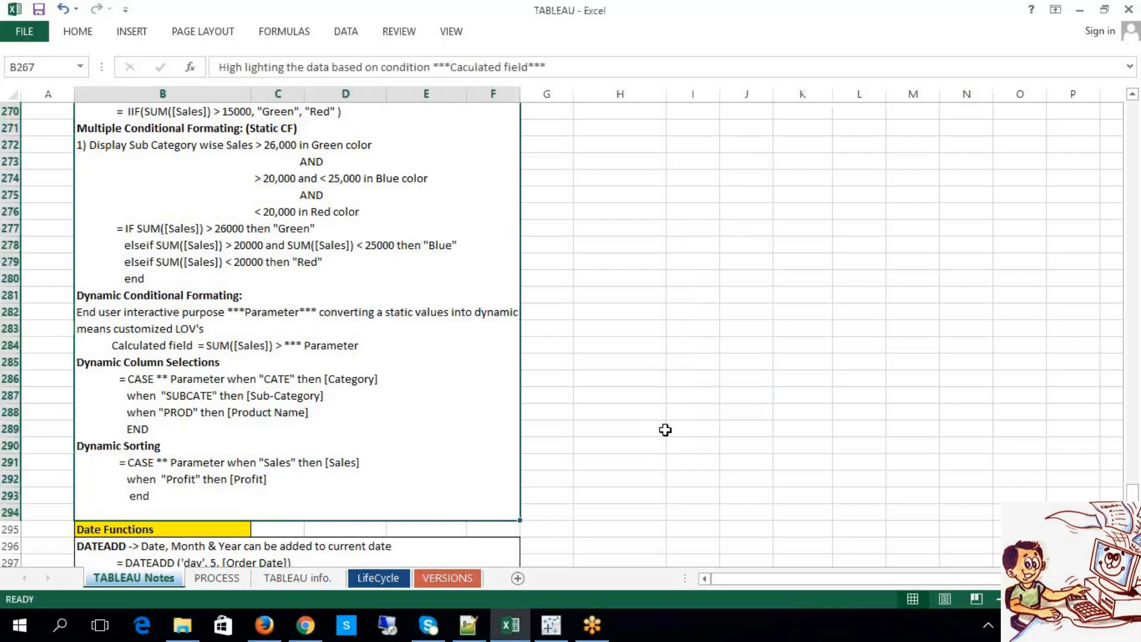
Step: Switch back to Tableau and chart Sales and Profit by Sub-Category, with both measures on Columns and Sub-Category on Rows
{"action": "left_click", "coordinate": [551, 624]}
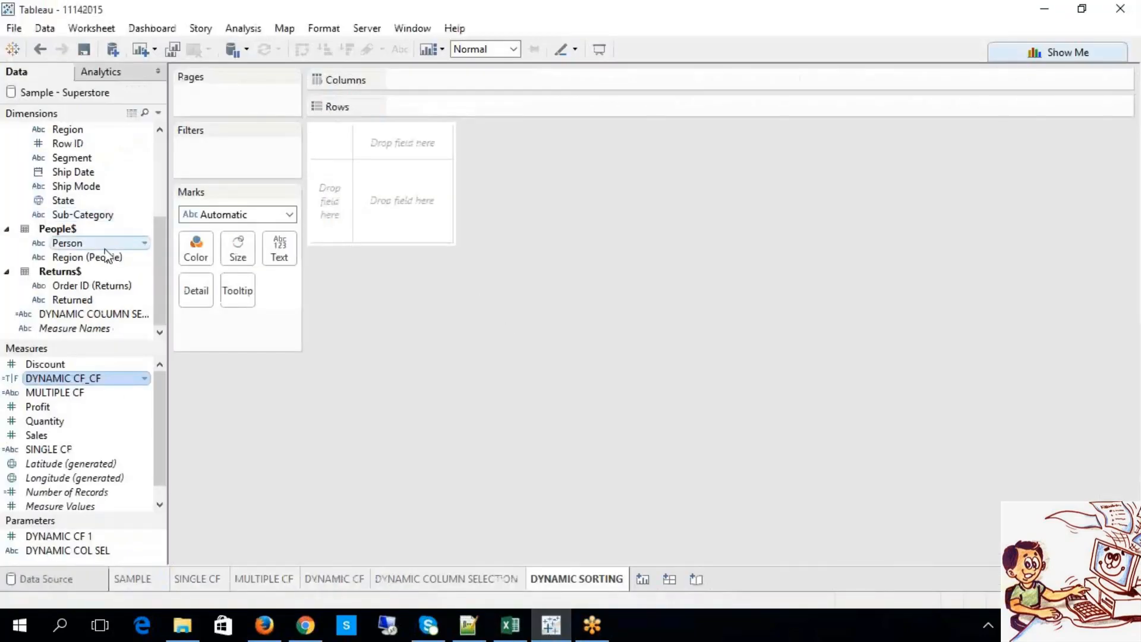
{"action": "double_click", "coordinate": [63, 407]}
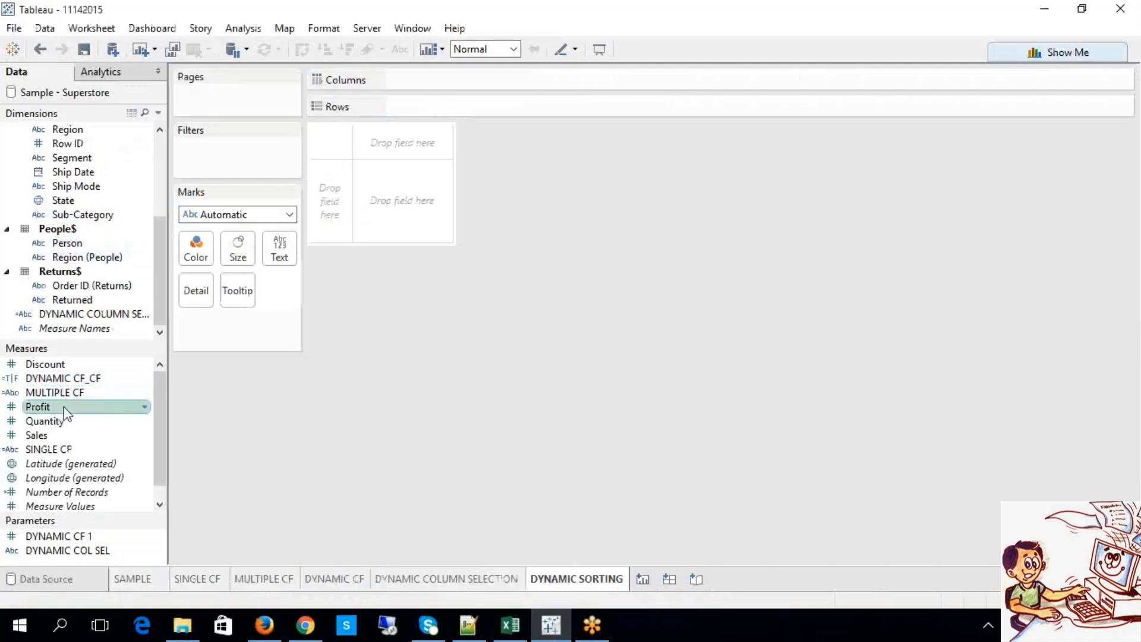
{"action": "double_click", "coordinate": [62, 436]}
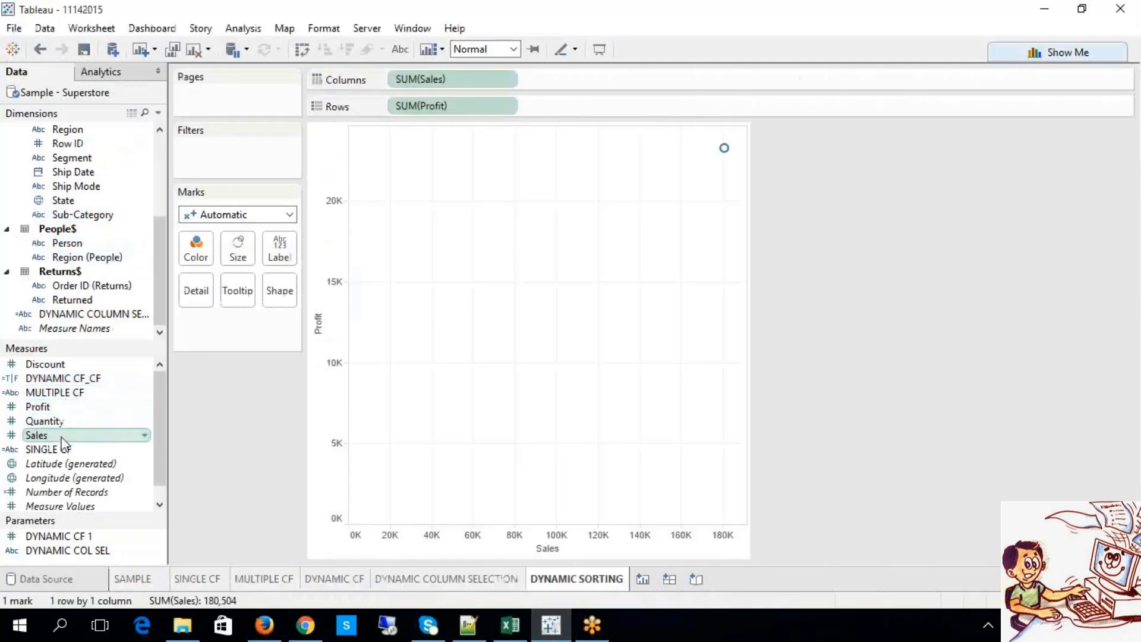
{"action": "left_click_drag", "start_coordinate": [469, 106], "coordinate": [533, 94]}
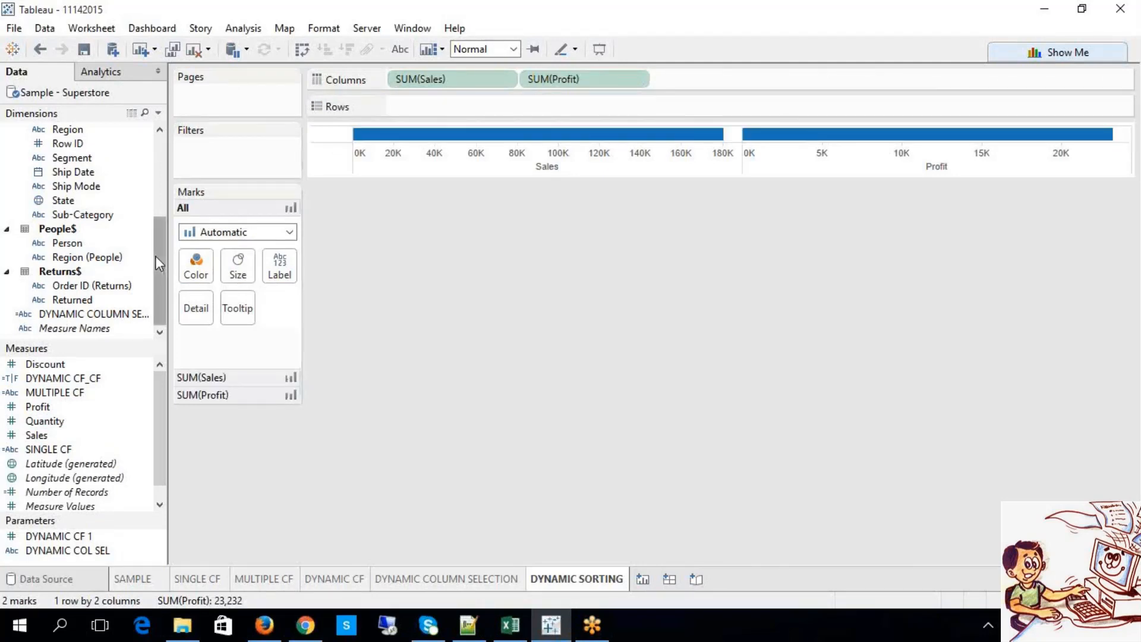
{"action": "left_click_drag", "start_coordinate": [156, 281], "coordinate": [156, 253]}
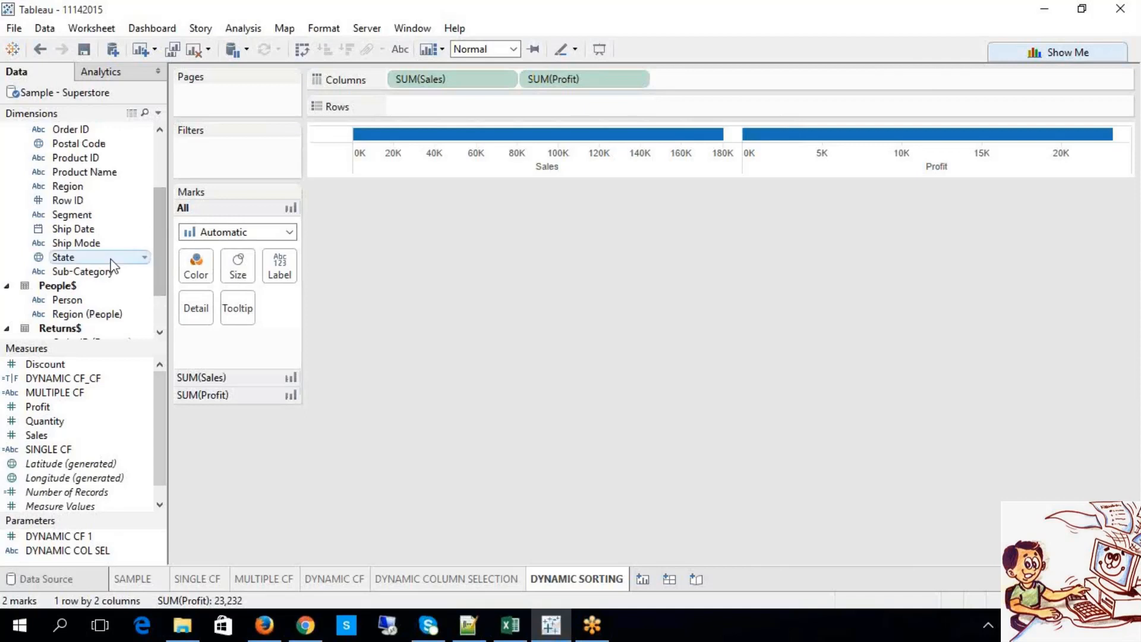
{"action": "left_click_drag", "start_coordinate": [99, 276], "coordinate": [430, 112]}
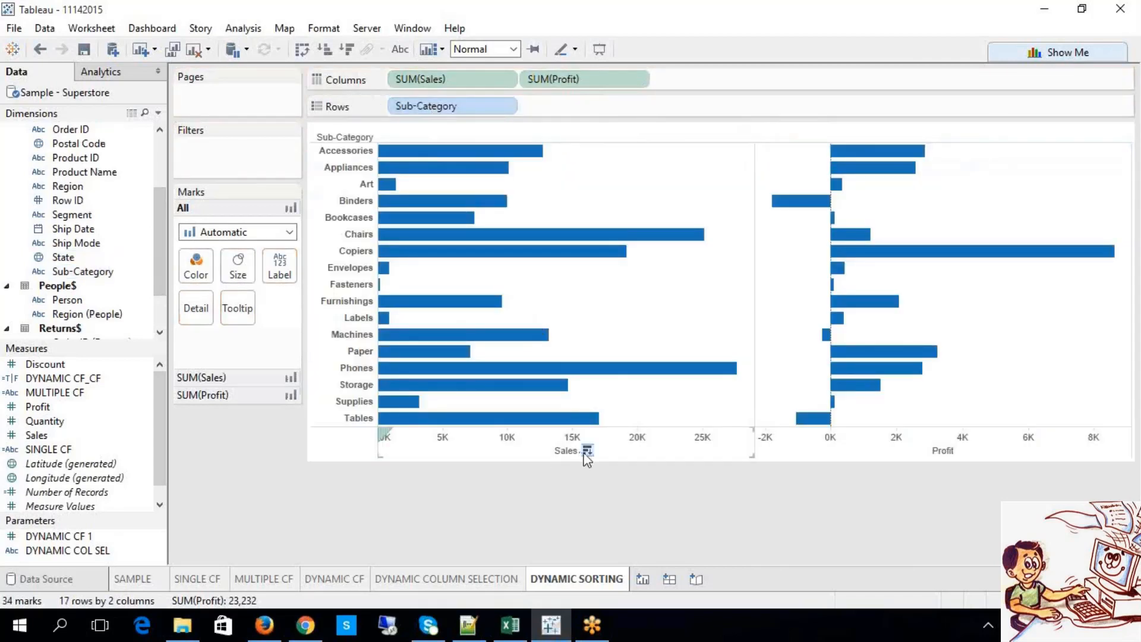
Step: Try sorting the sub-categories from the chart axes, descending by Sales and then by Profit, and clear the sort
{"action": "left_click", "coordinate": [588, 451]}
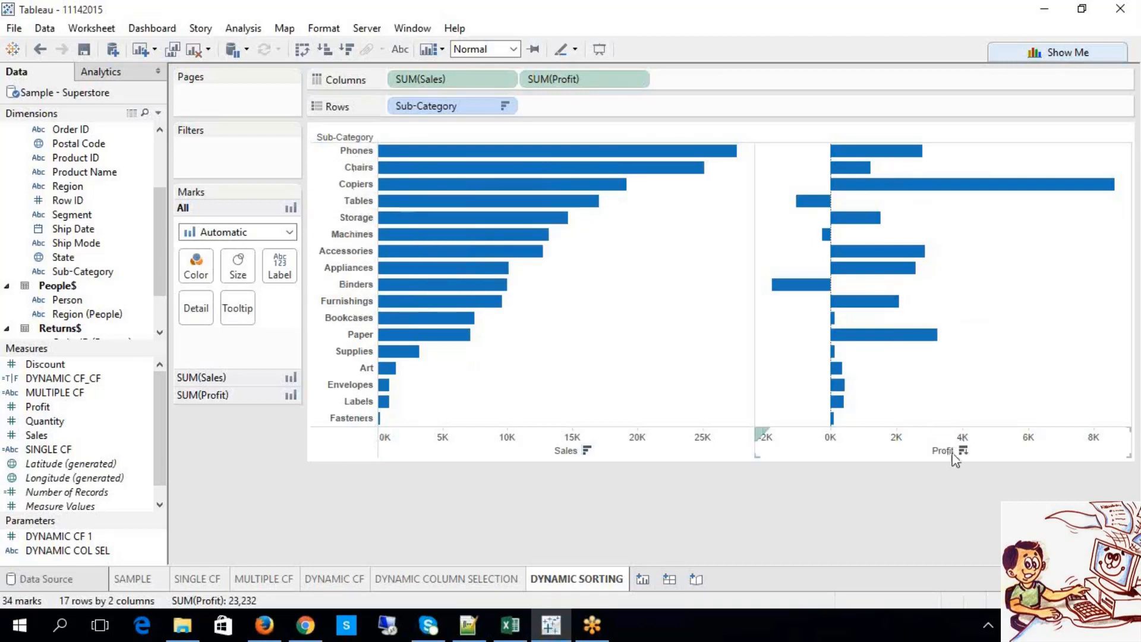
{"action": "left_click", "coordinate": [962, 452]}
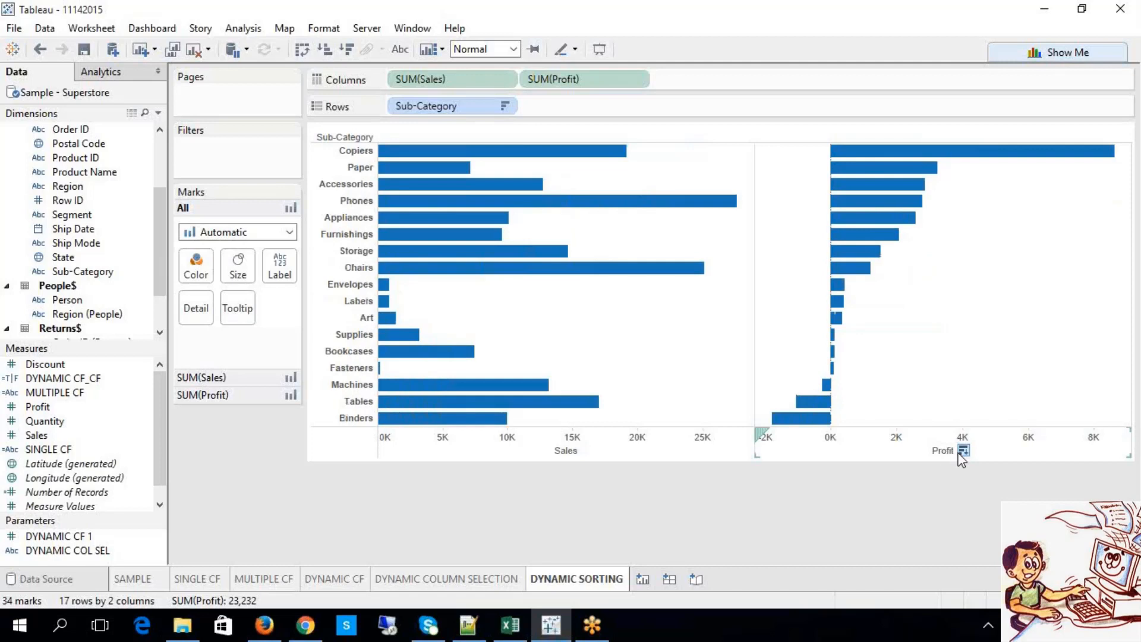
{"action": "left_click", "coordinate": [962, 451]}
{"action": "left_click", "coordinate": [962, 452]}
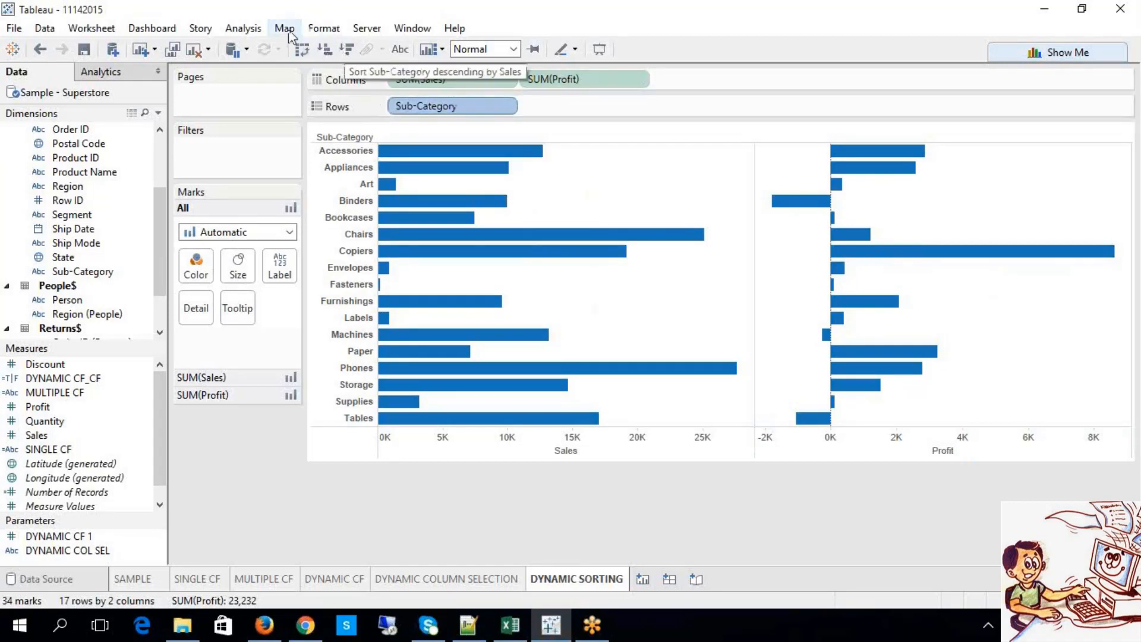
Step: Inspect the Descending, Alphabetic, Field and Manual sort options of Sub-Category on Rows and cancel without changes
{"action": "right_click", "coordinate": [439, 119]}
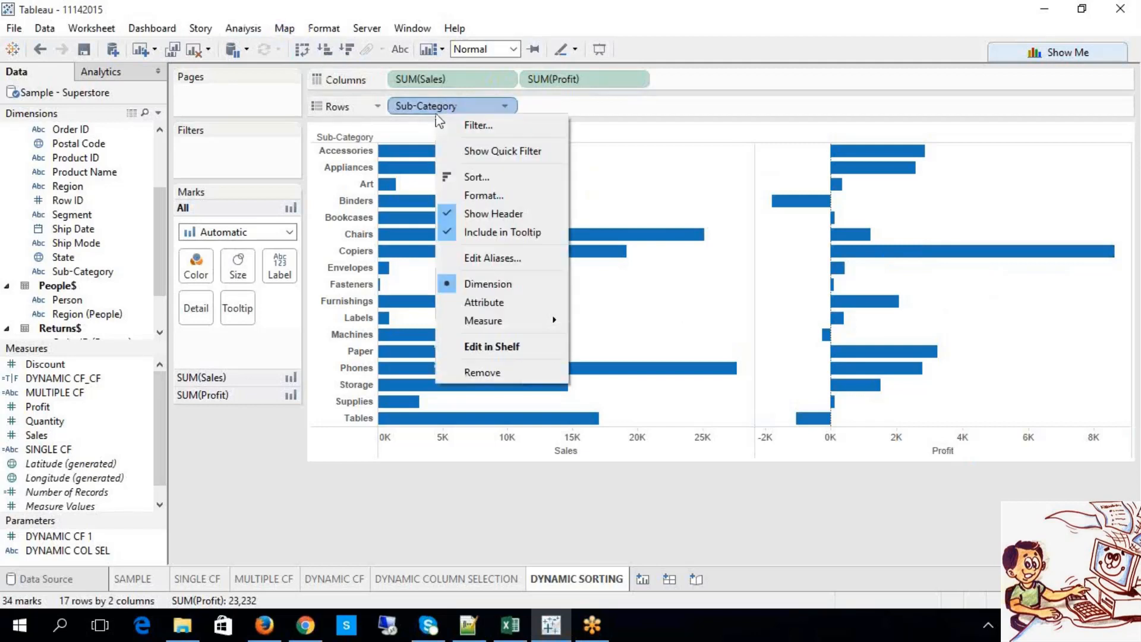
{"action": "left_click", "coordinate": [475, 177]}
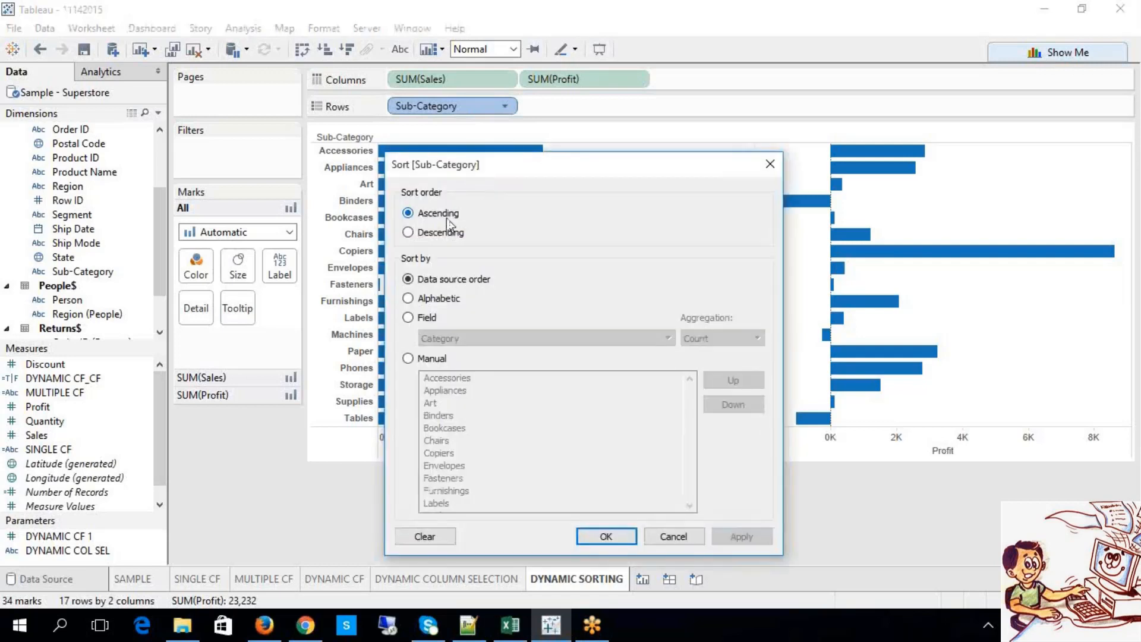
{"action": "left_click", "coordinate": [443, 233]}
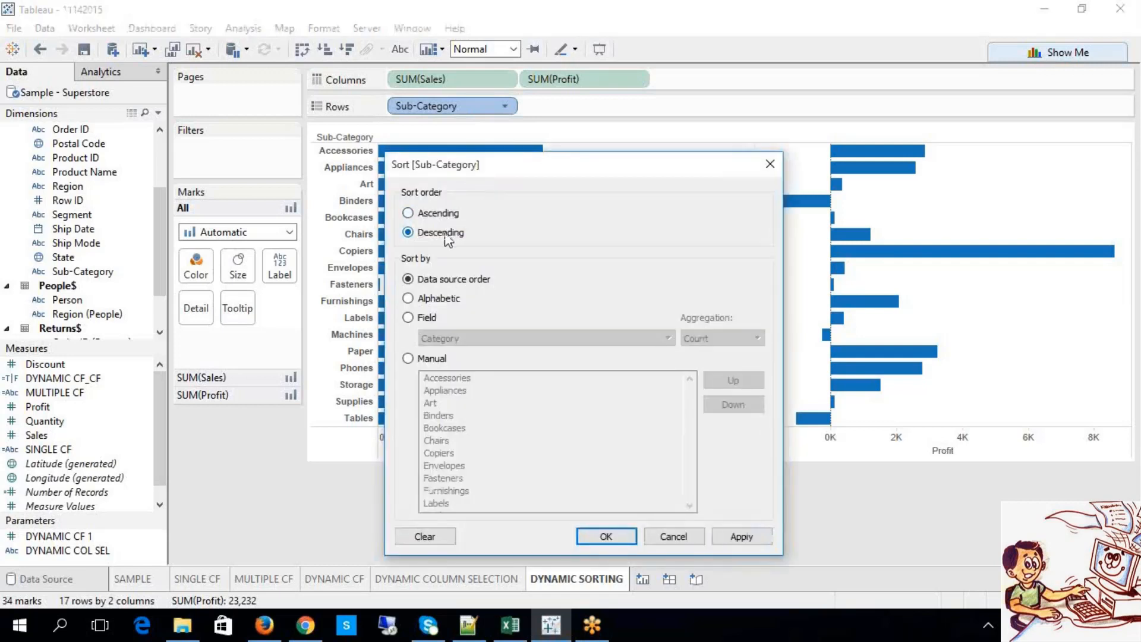
{"action": "left_click", "coordinate": [434, 298]}
{"action": "left_click", "coordinate": [432, 316]}
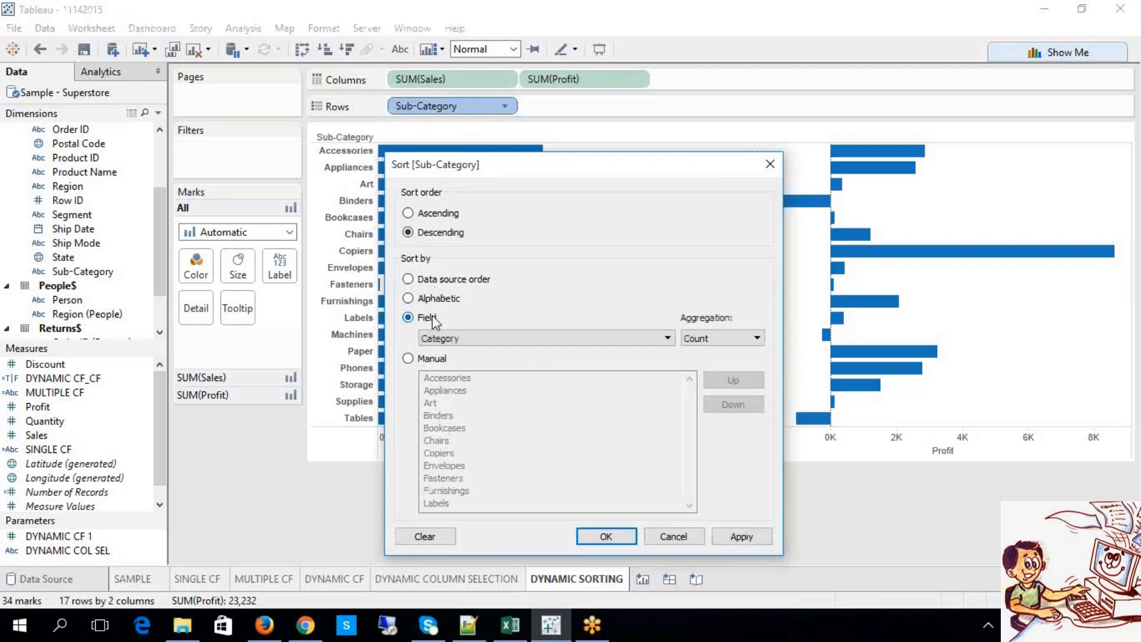
{"action": "left_click", "coordinate": [431, 359]}
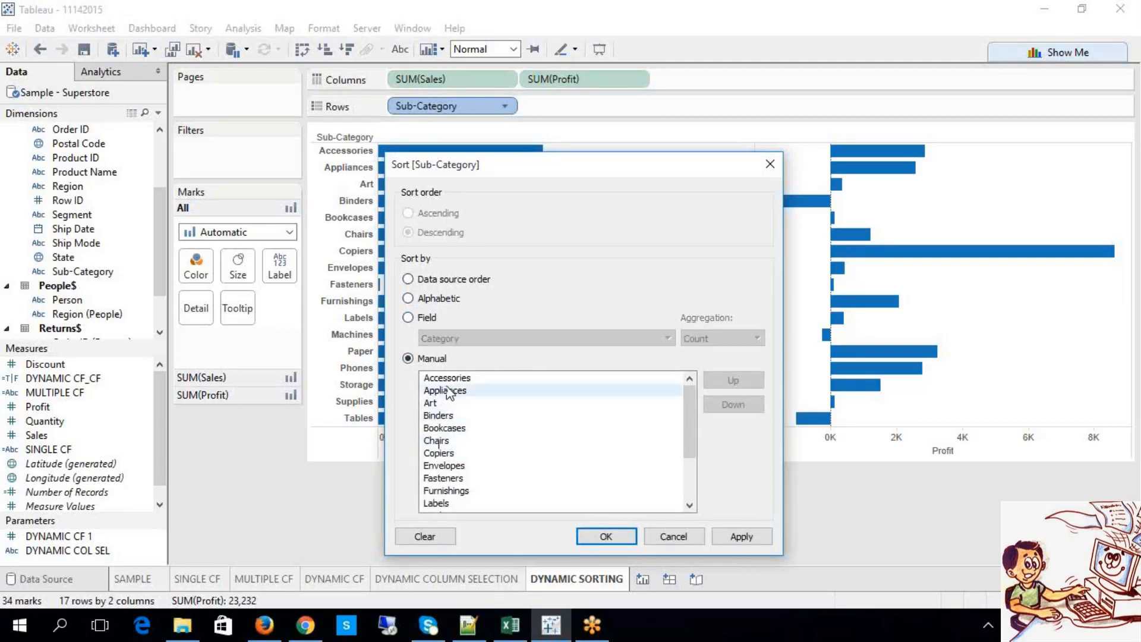
{"action": "left_click", "coordinate": [439, 426]}
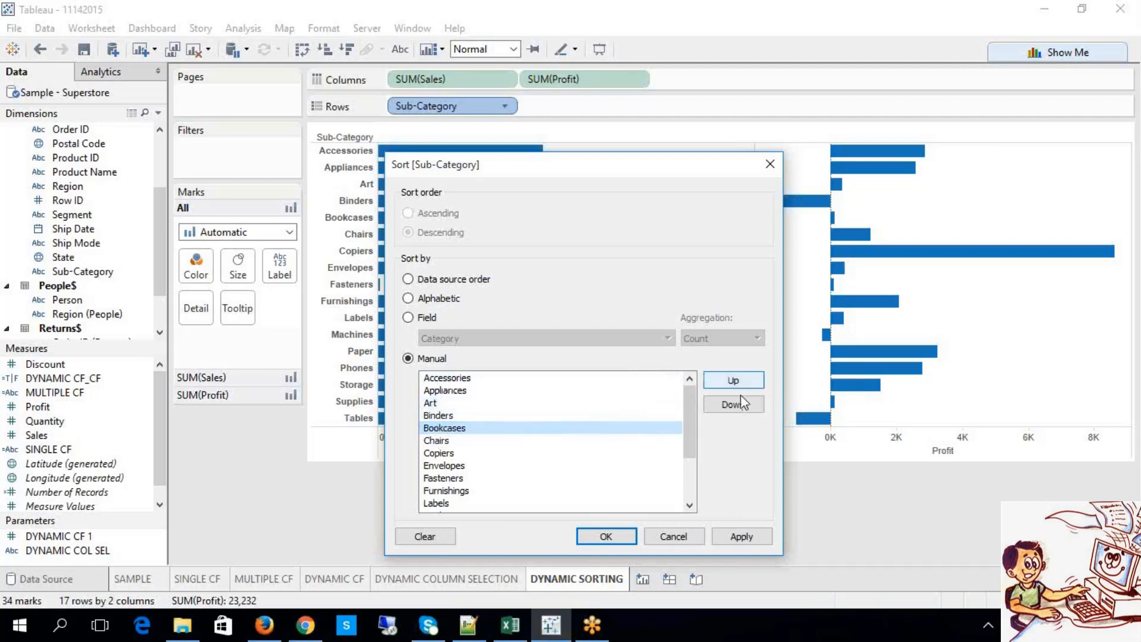
{"action": "left_click", "coordinate": [670, 537]}
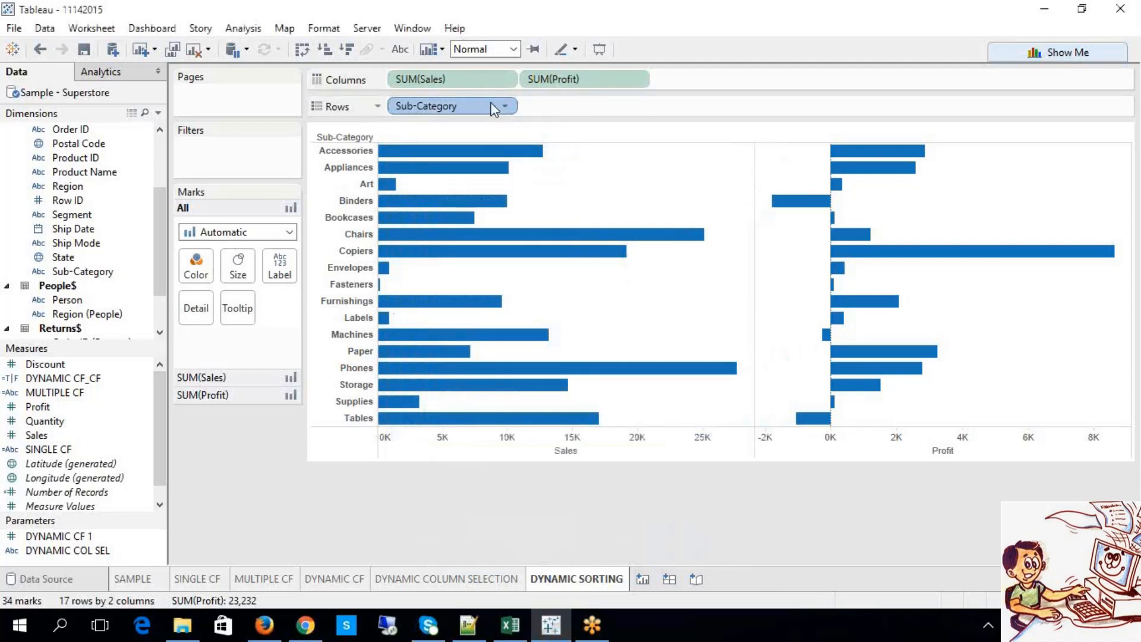
Step: Sort the sub-categories ascending and descending by Sales, leaving them in ascending order
{"action": "left_click", "coordinate": [325, 50]}
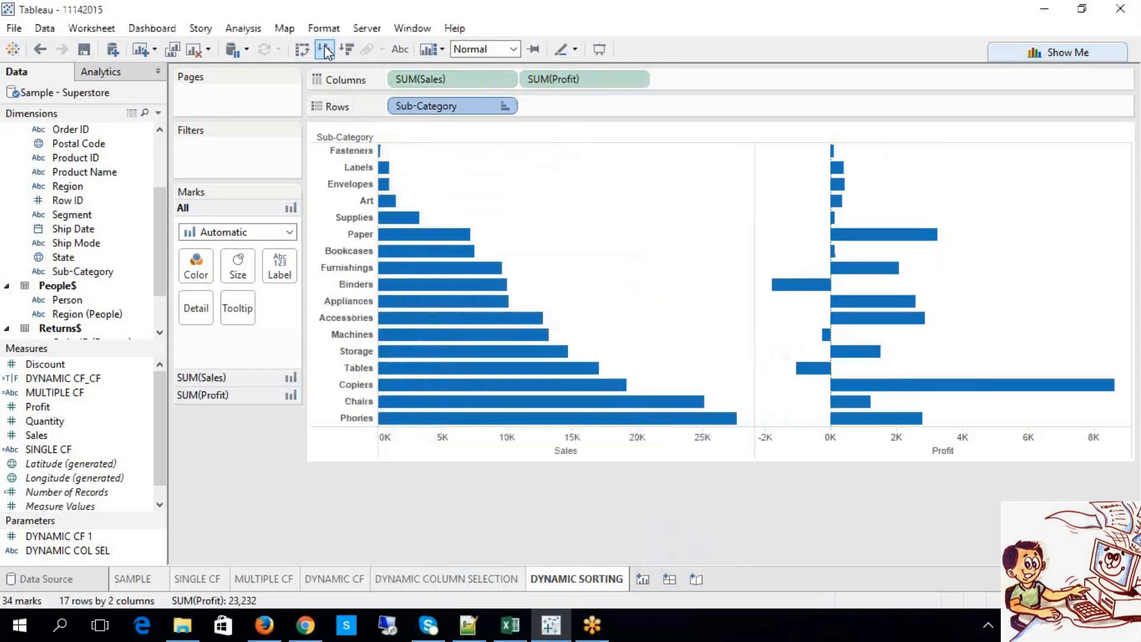
{"action": "left_click", "coordinate": [354, 51]}
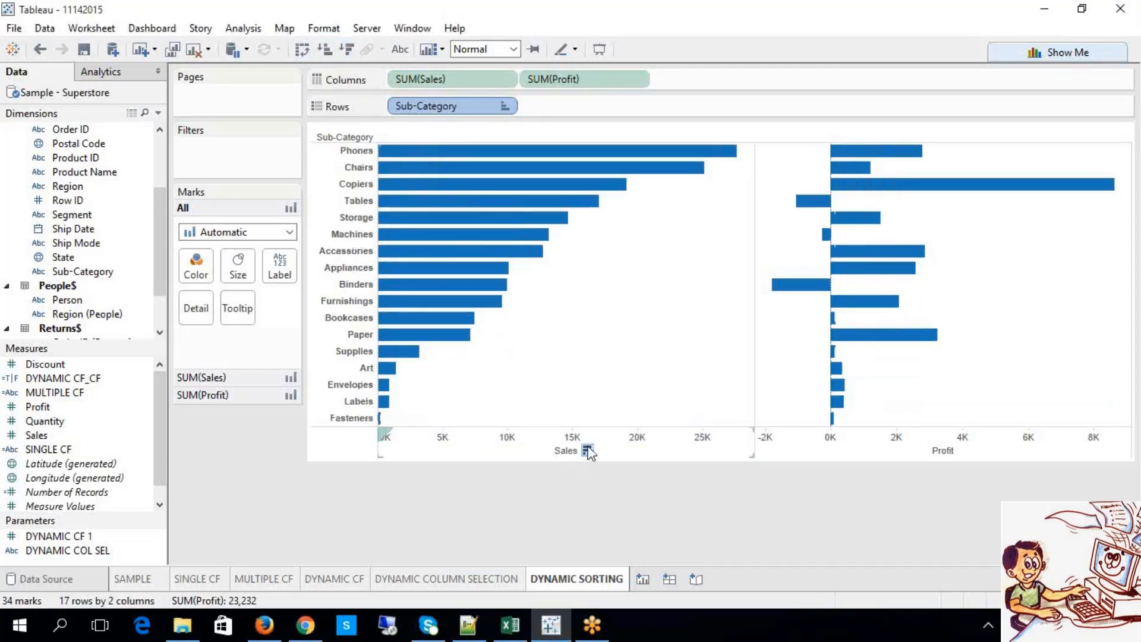
{"action": "left_click", "coordinate": [587, 452]}
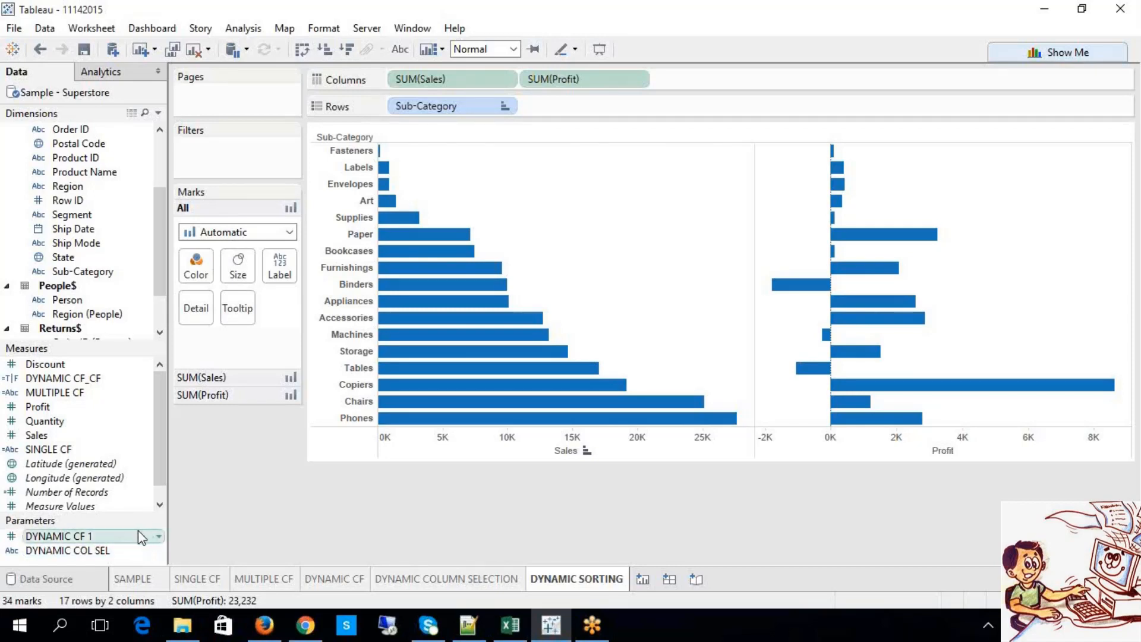
Step: Start a new parameter named DYNAMIC SORTING and restrict its allowable values to a list
{"action": "right_click", "coordinate": [135, 489]}
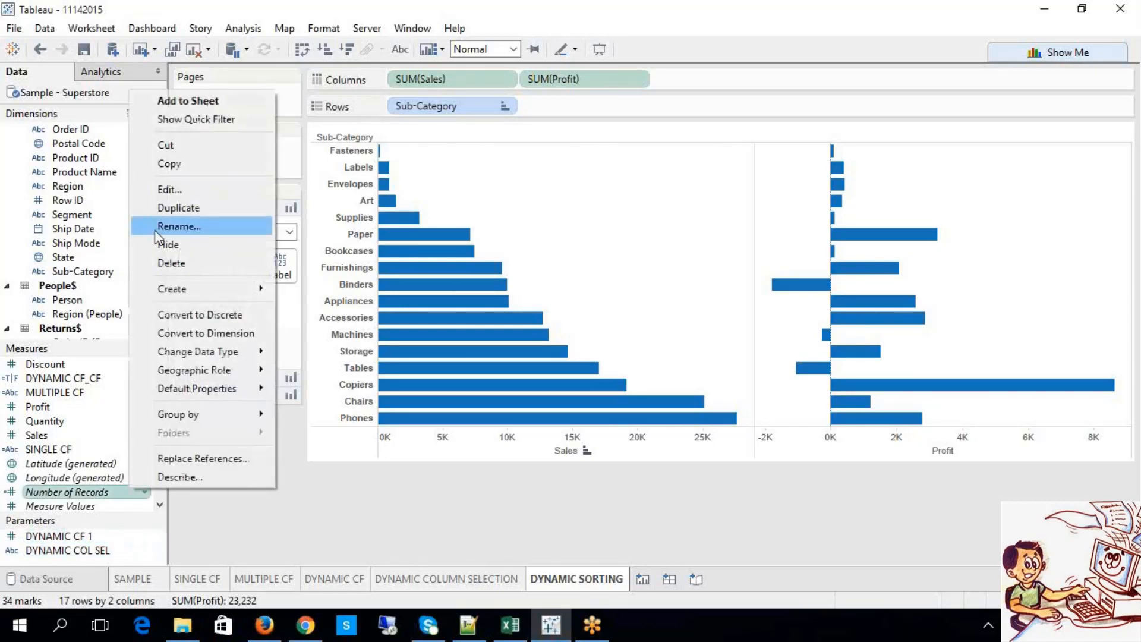
{"action": "left_click", "coordinate": [391, 487]}
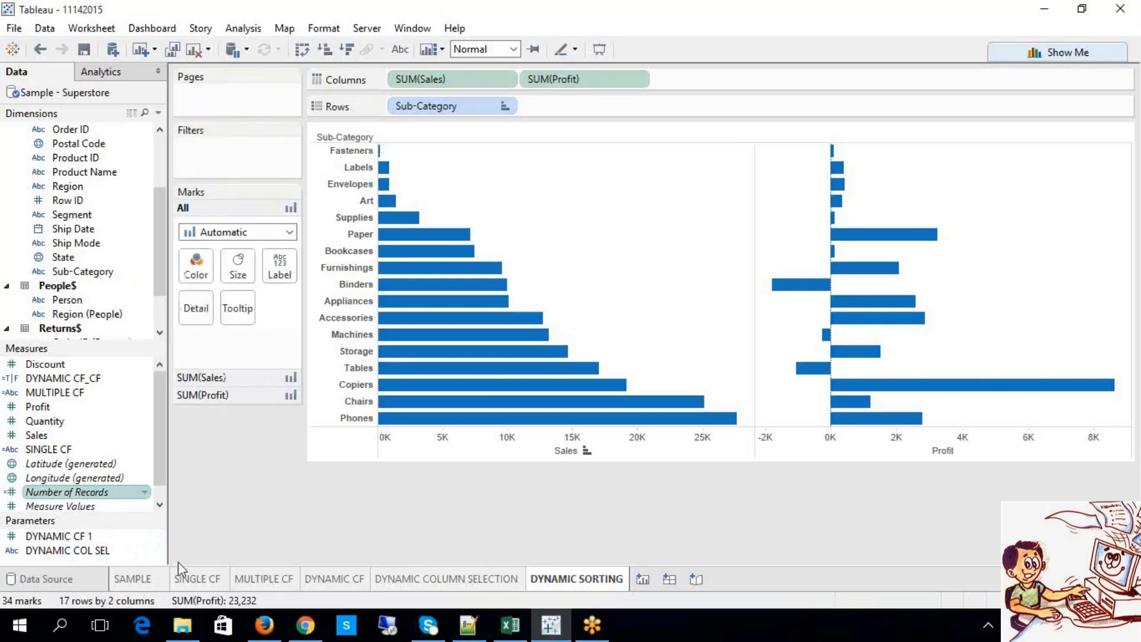
{"action": "right_click", "coordinate": [137, 559]}
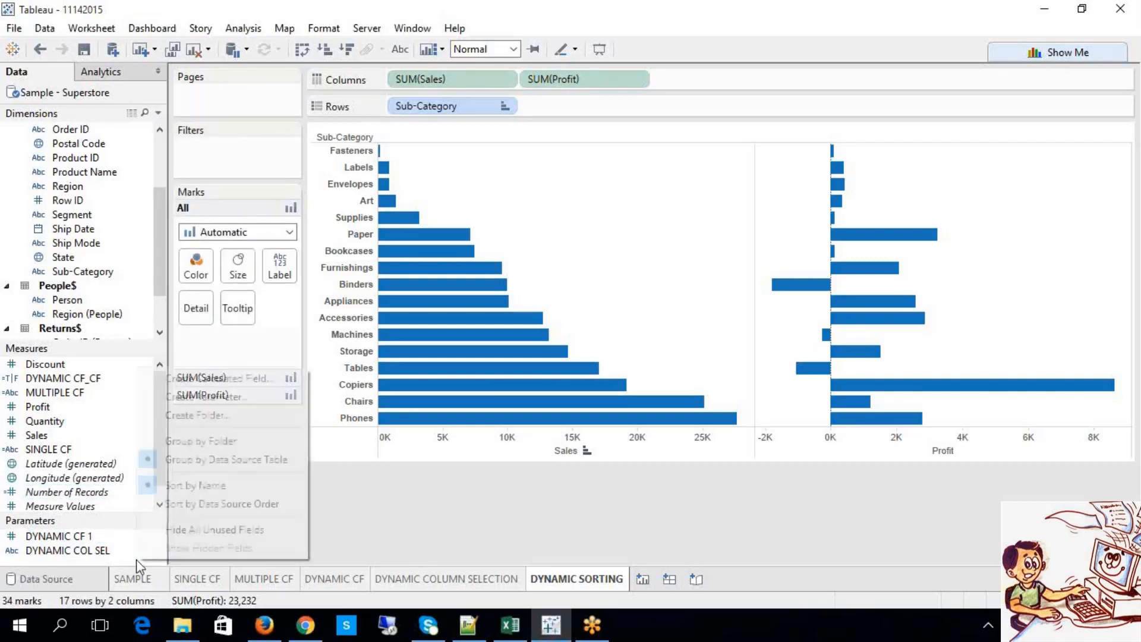
{"action": "left_click", "coordinate": [196, 397]}
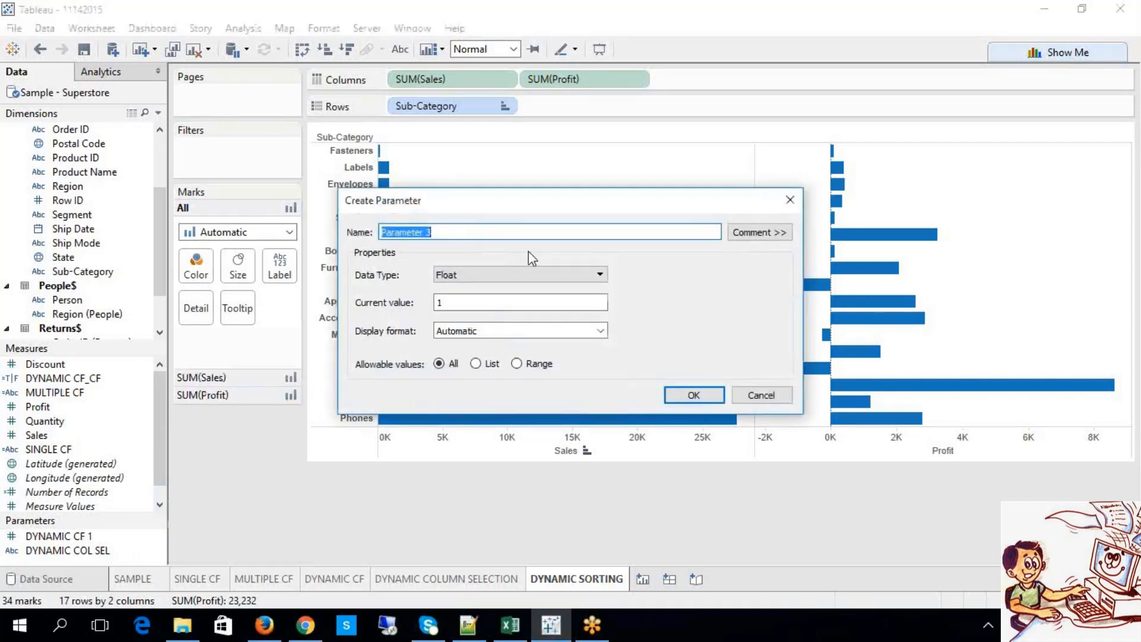
{"action": "type", "text": "DYNAMIC SORTING"}
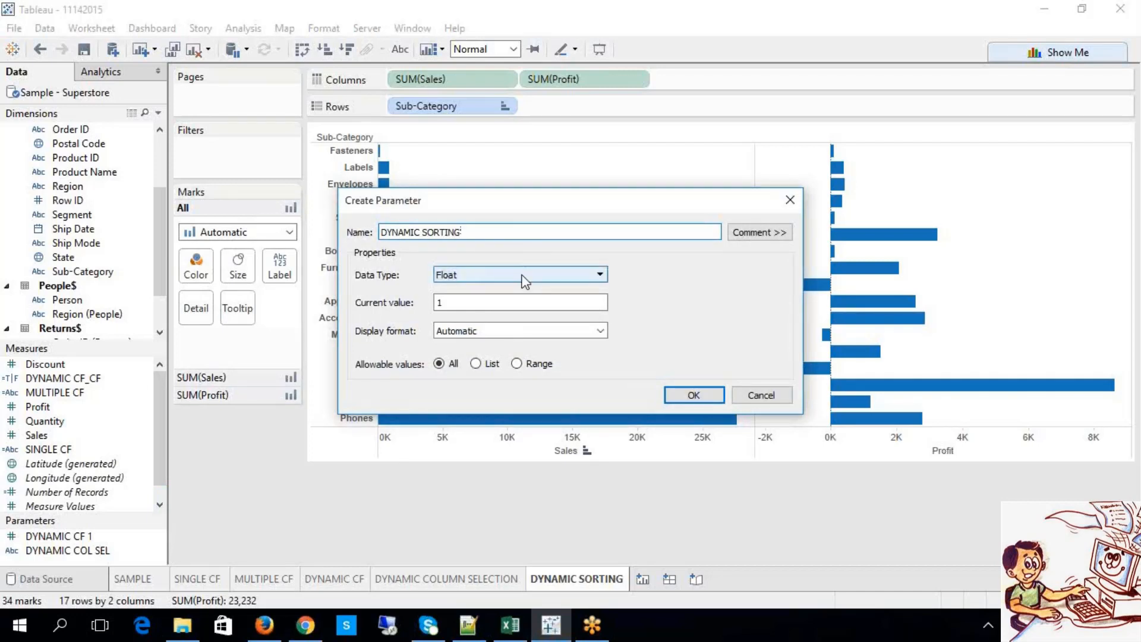
{"action": "left_click", "coordinate": [477, 364]}
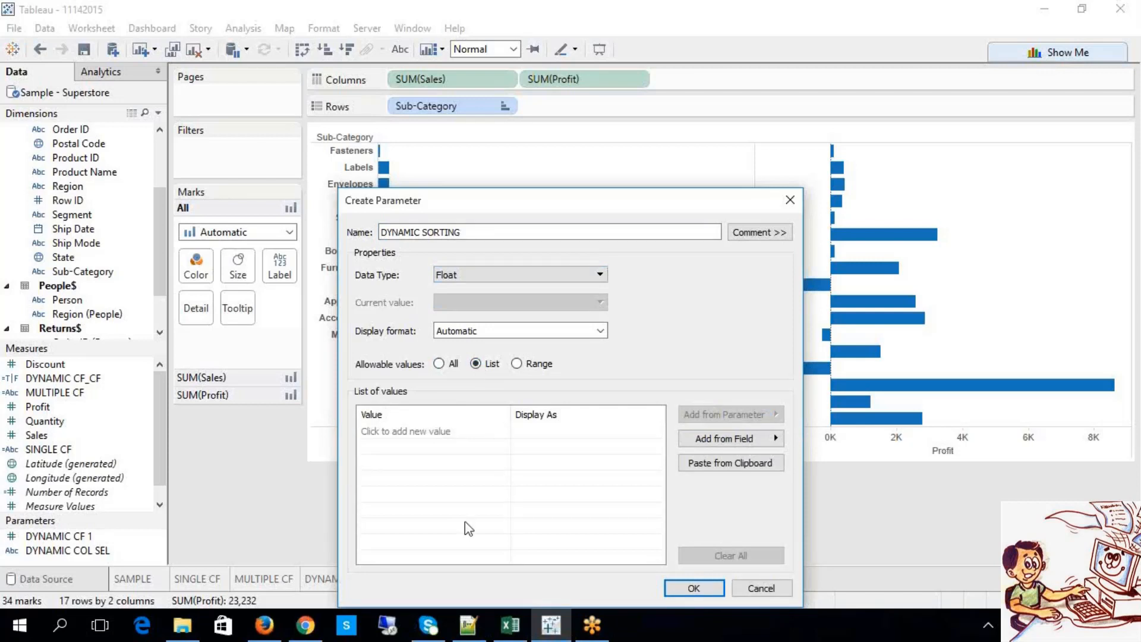
Step: Try to add Profit to the parameter's list of values while its data type is Float
{"action": "left_click", "coordinate": [368, 431]}
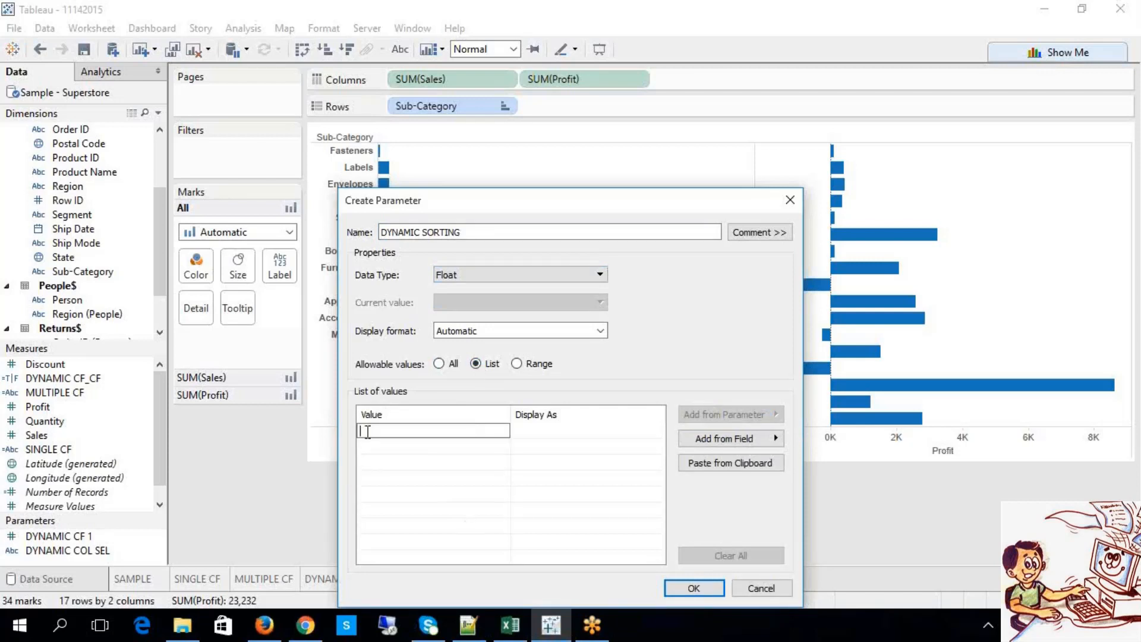
{"action": "type", "text": "PROFI"}
{"action": "type", "text": "PRO"}
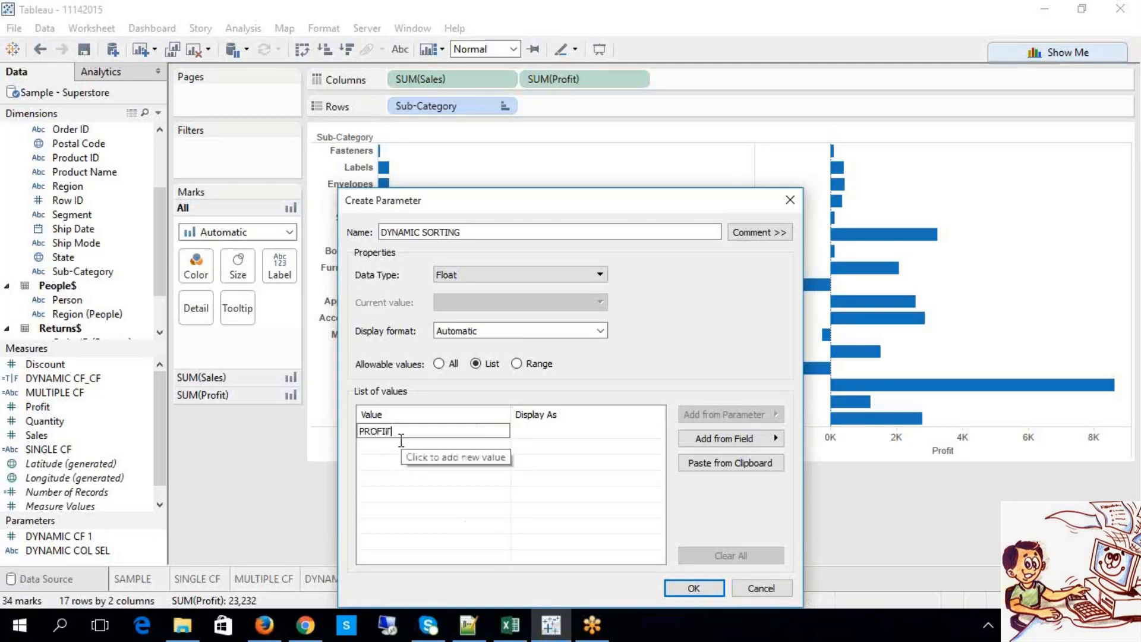
{"action": "key", "text": "BackSpace"}
{"action": "key", "text": "BackSpace"}
{"action": "key", "text": "BackSpace"}
{"action": "key", "text": "BackSpace"}
{"action": "key", "text": "BackSpace"}
{"action": "key", "text": "BackSpace"}
{"action": "type", "text": "PR"}
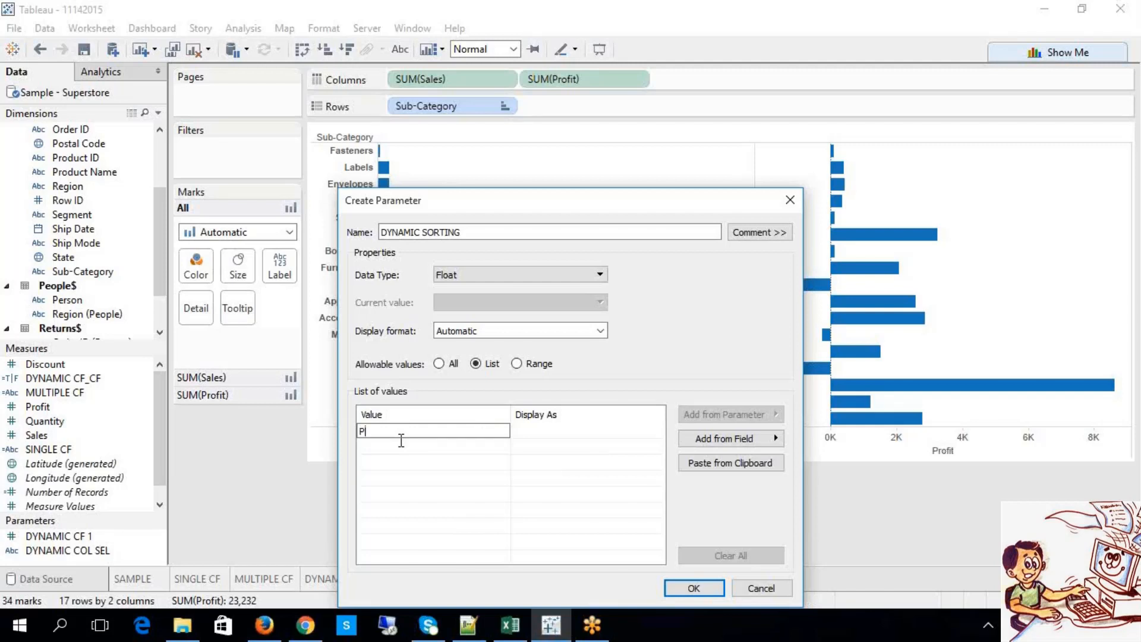
{"action": "key", "text": "BackSpace"}
{"action": "type", "text": "rofit"}
{"action": "key", "text": "BackSpace"}
{"action": "key", "text": "BackSpace"}
{"action": "key", "text": "BackSpace"}
{"action": "key", "text": "BackSpace"}
{"action": "key", "text": "BackSpace"}
{"action": "key", "text": "BackSpace"}
{"action": "key", "text": "Return"}
{"action": "left_click", "coordinate": [450, 436]}
{"action": "type", "text": "Profit"}
{"action": "key", "text": "Return"}
{"action": "left_click", "coordinate": [463, 472]}
{"action": "left_click", "coordinate": [569, 425]}
Step: Set the parameter's data type to String, add the list values PROFIT and SALES, and create the parameter
{"action": "left_click", "coordinate": [472, 276]}
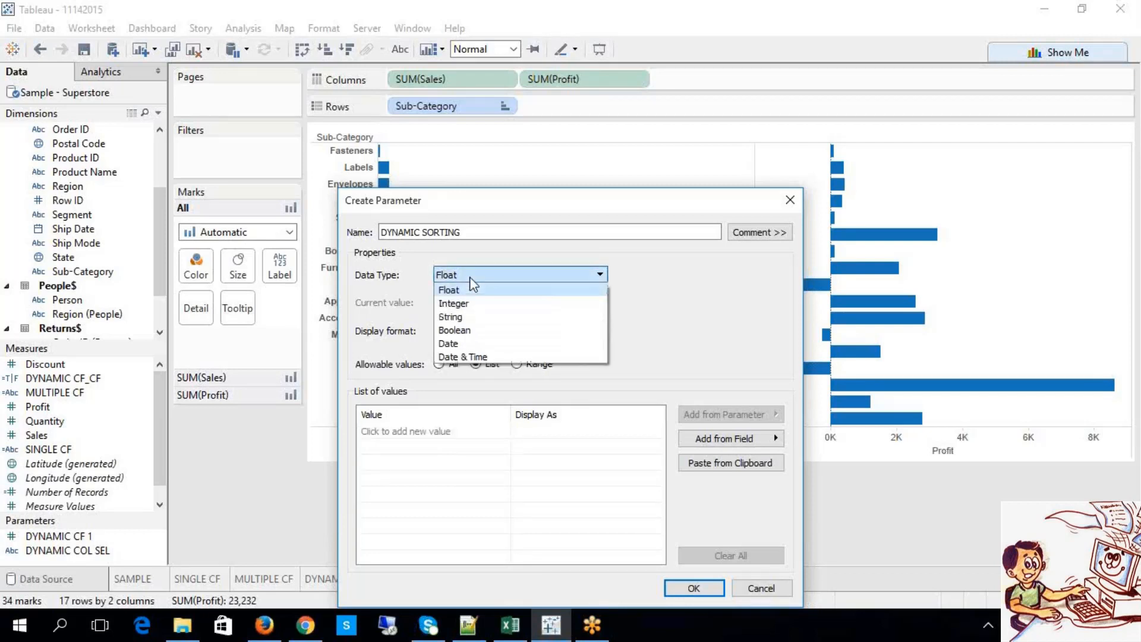
{"action": "left_click", "coordinate": [464, 317]}
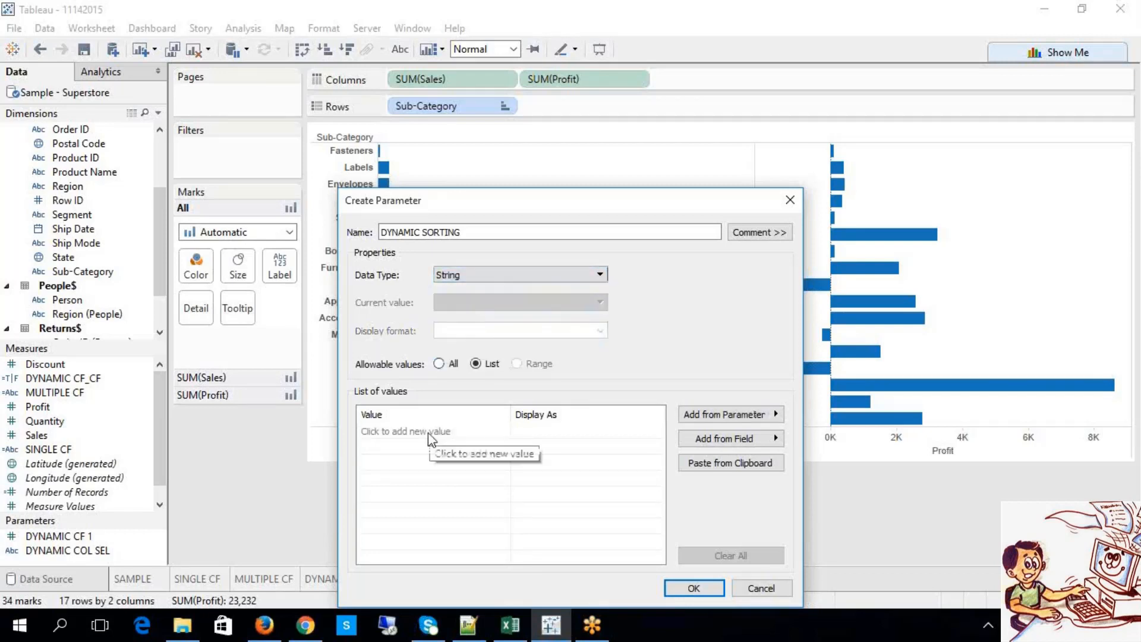
{"action": "left_click", "coordinate": [392, 431]}
{"action": "type", "text": "PROFIT"}
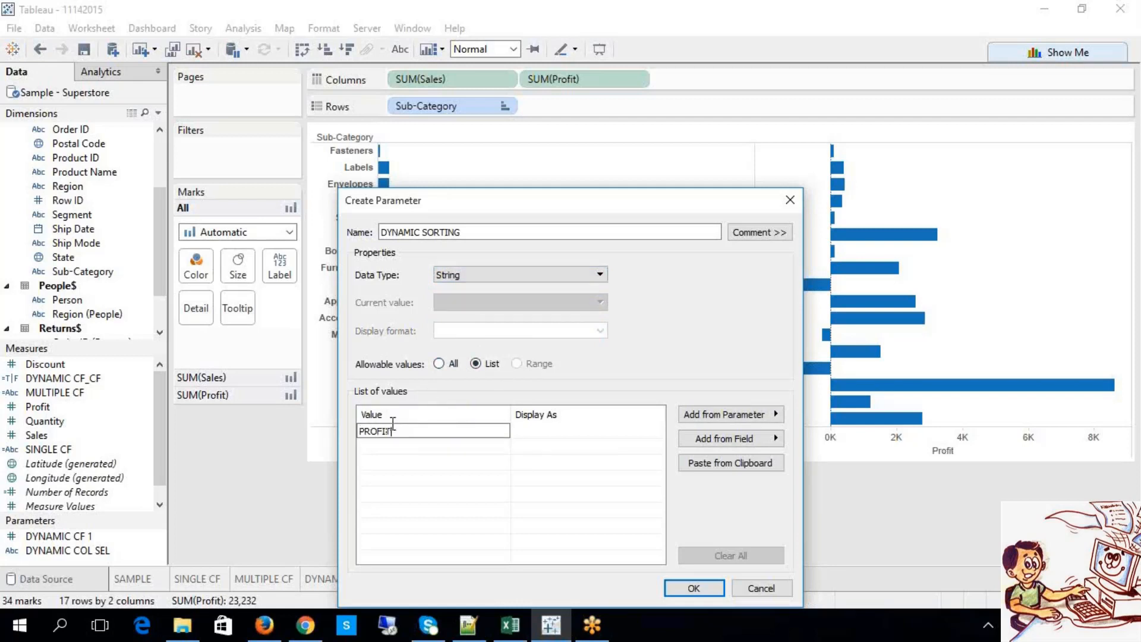
{"action": "key", "text": "Return"}
{"action": "type", "text": "SALES"}
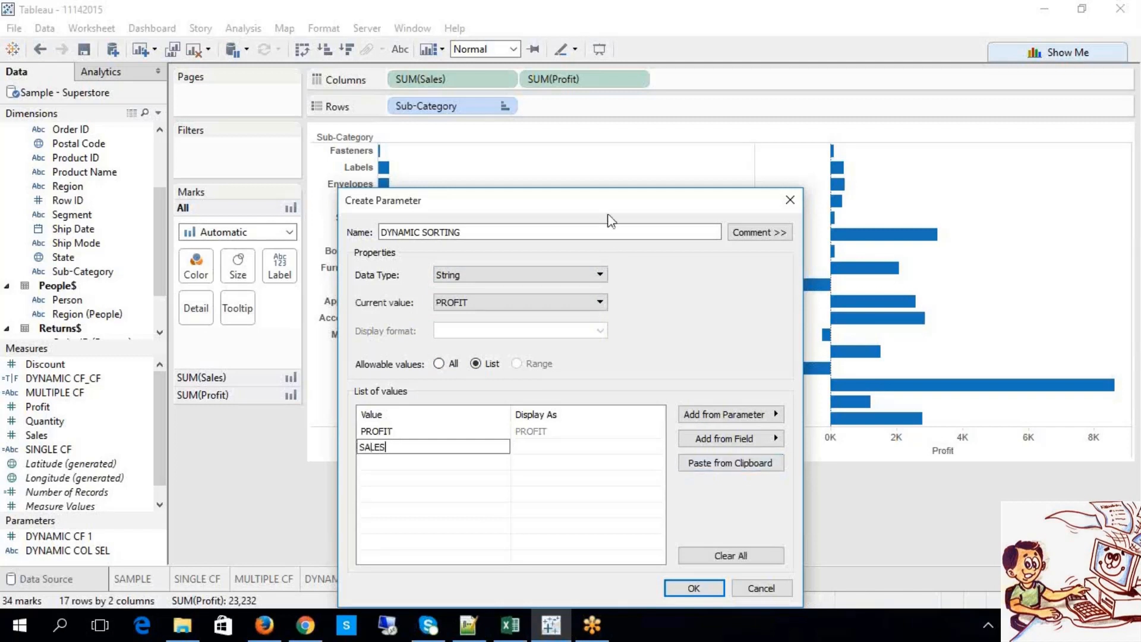
{"action": "left_click_drag", "start_coordinate": [605, 199], "coordinate": [663, 143]}
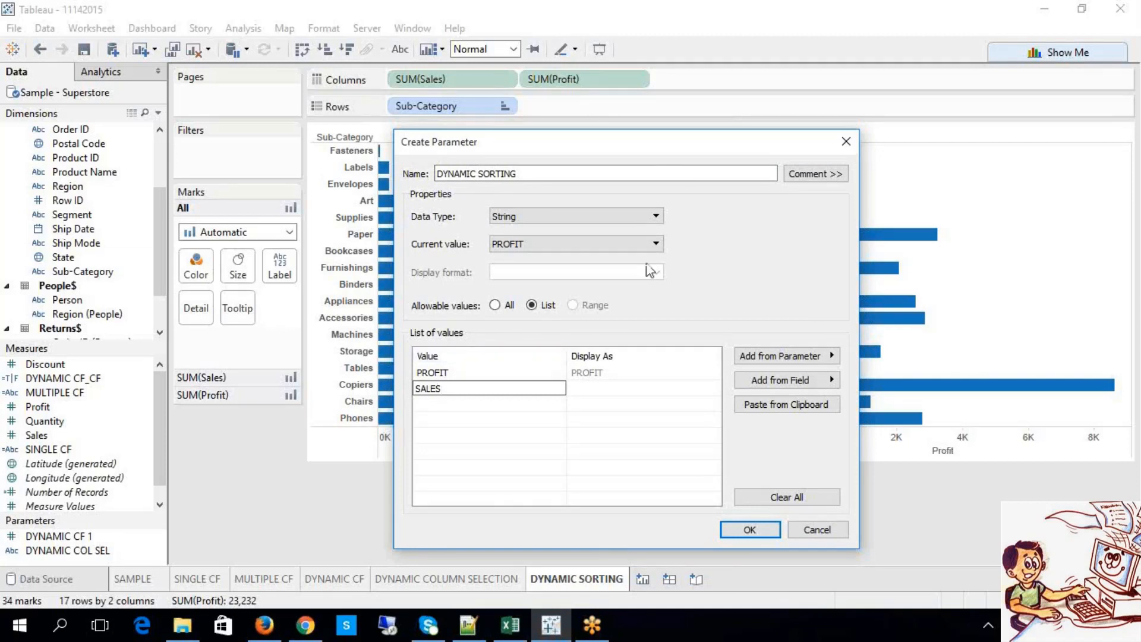
{"action": "left_click", "coordinate": [748, 529]}
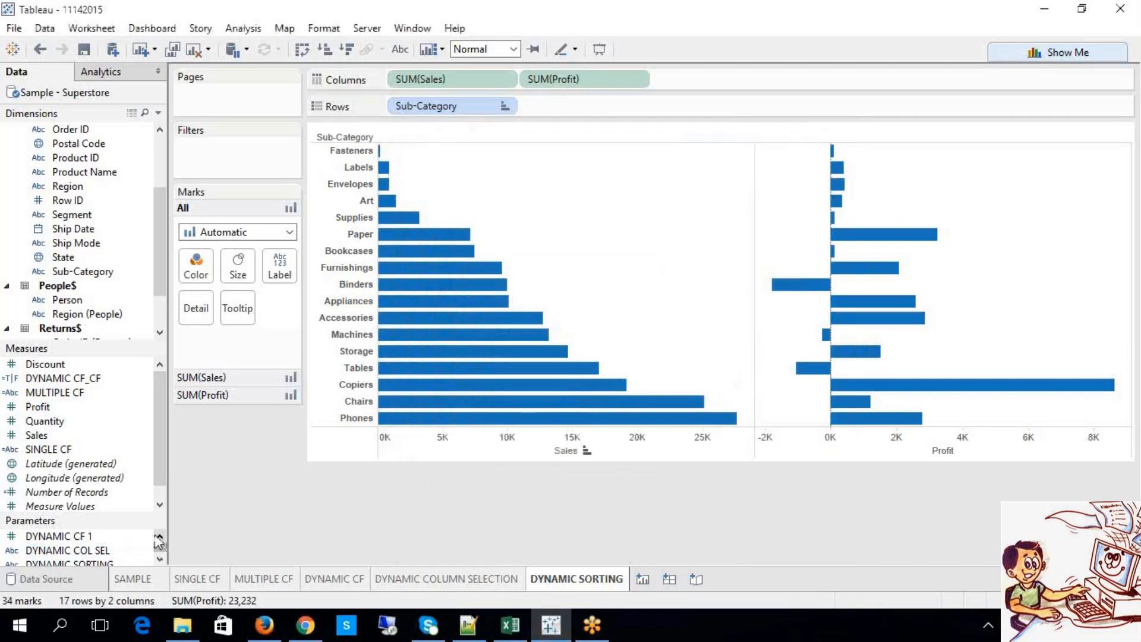
Step: Show the parameter control for DYNAMIC SORTING on the sheet
{"action": "scroll", "coordinate": [160, 551], "scroll_direction": "down", "scroll_amount": 1}
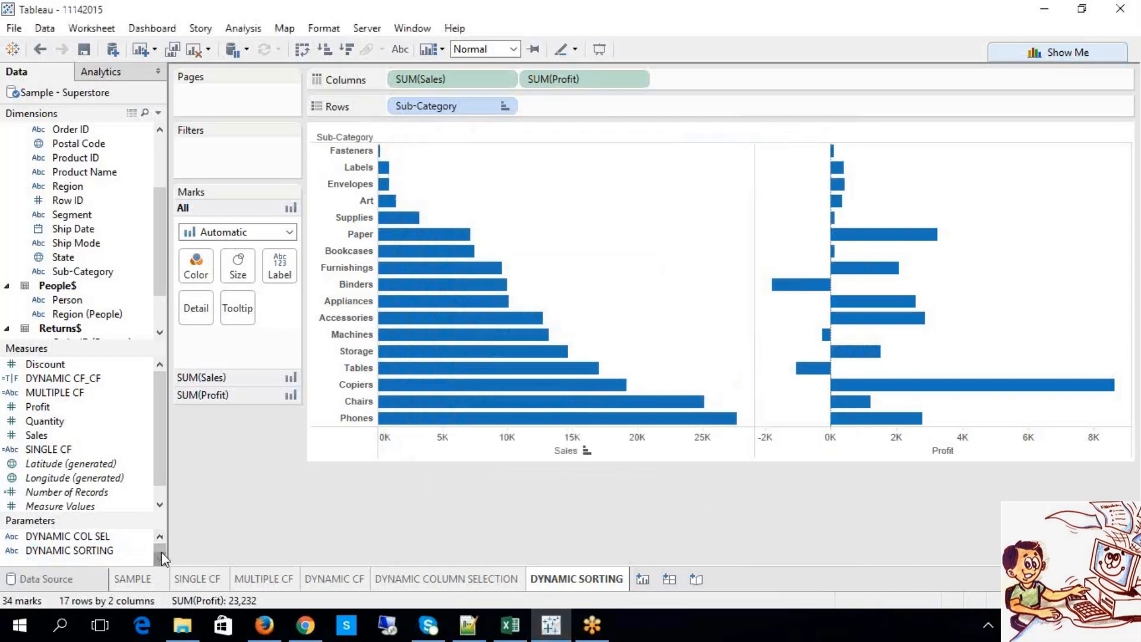
{"action": "left_click", "coordinate": [122, 552]}
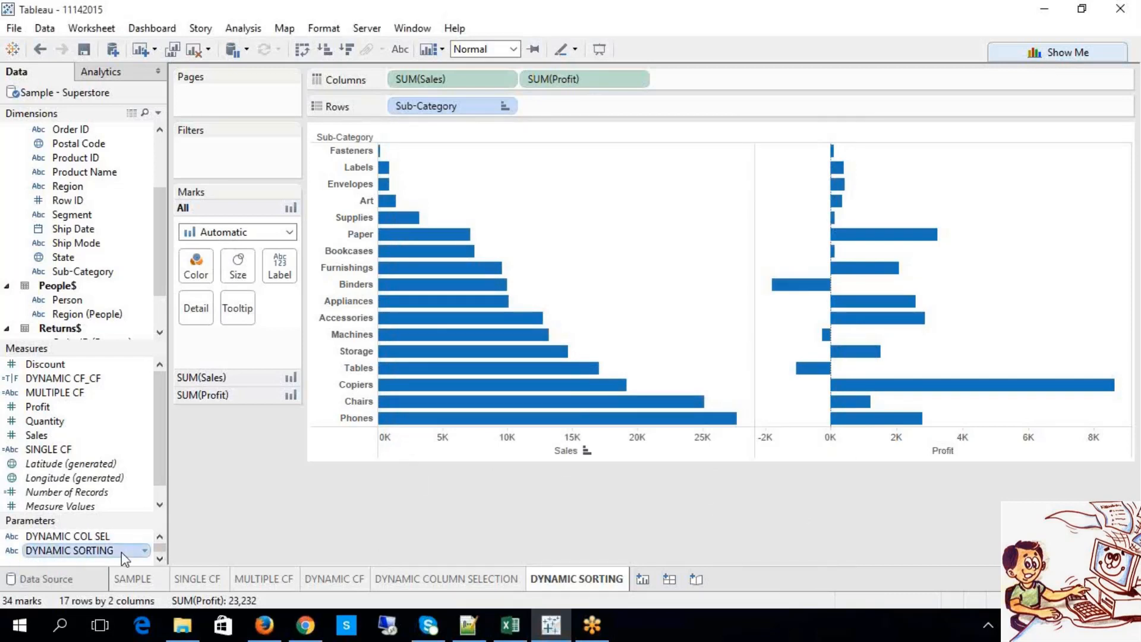
{"action": "right_click", "coordinate": [121, 552]}
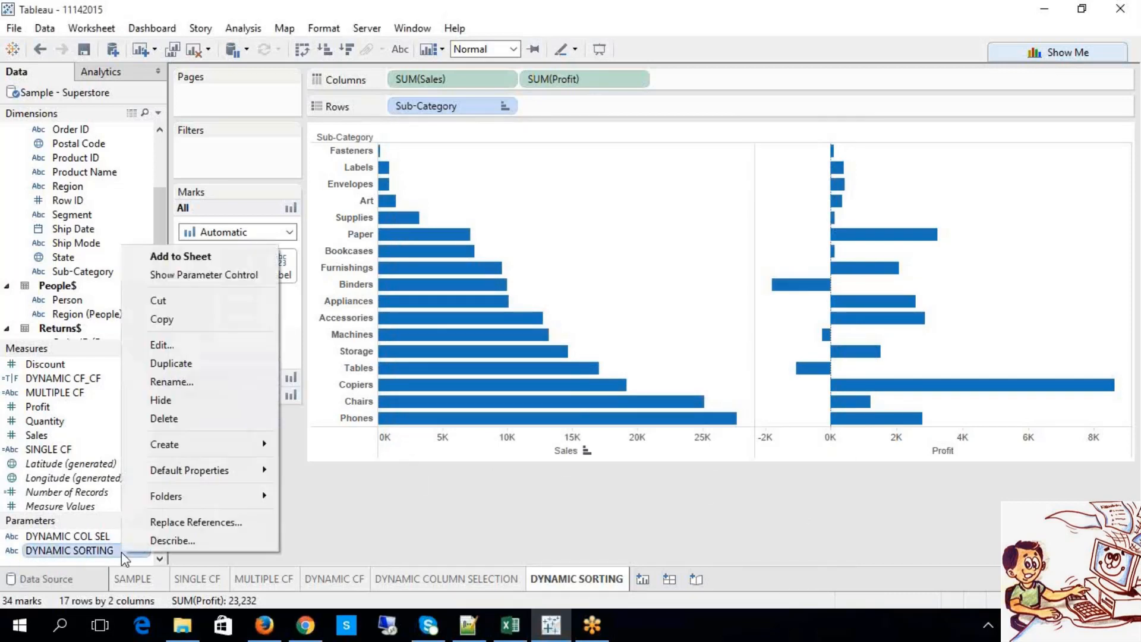
{"action": "left_click", "coordinate": [221, 289]}
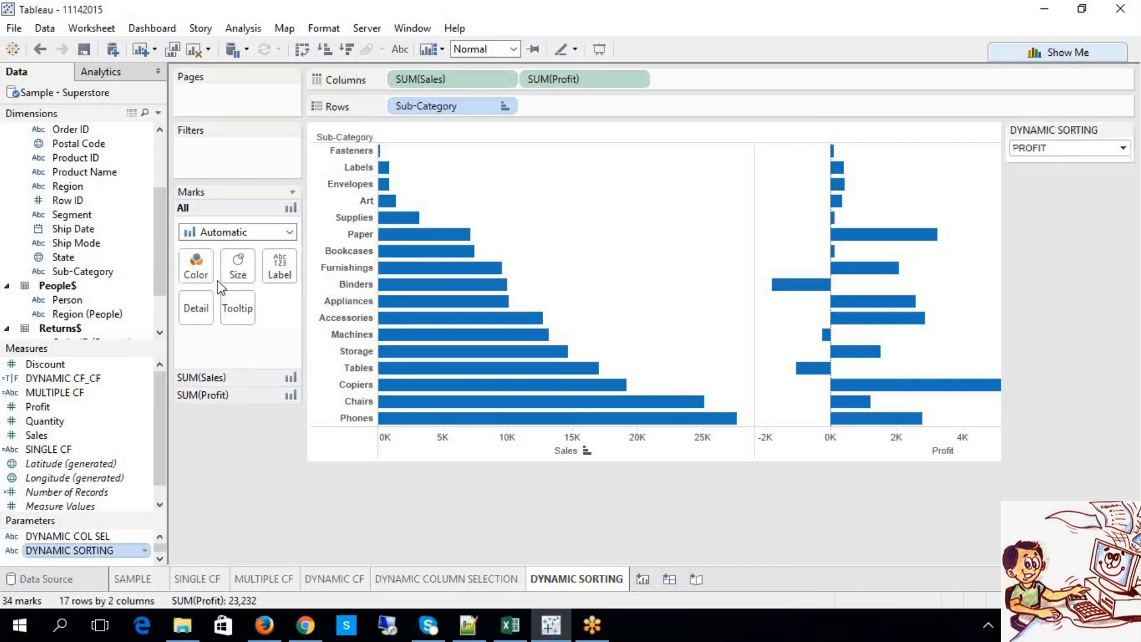
Step: Test the DYNAMIC SORTING control by switching between SALES and PROFIT, leaving it on PROFIT
{"action": "left_click", "coordinate": [1059, 150]}
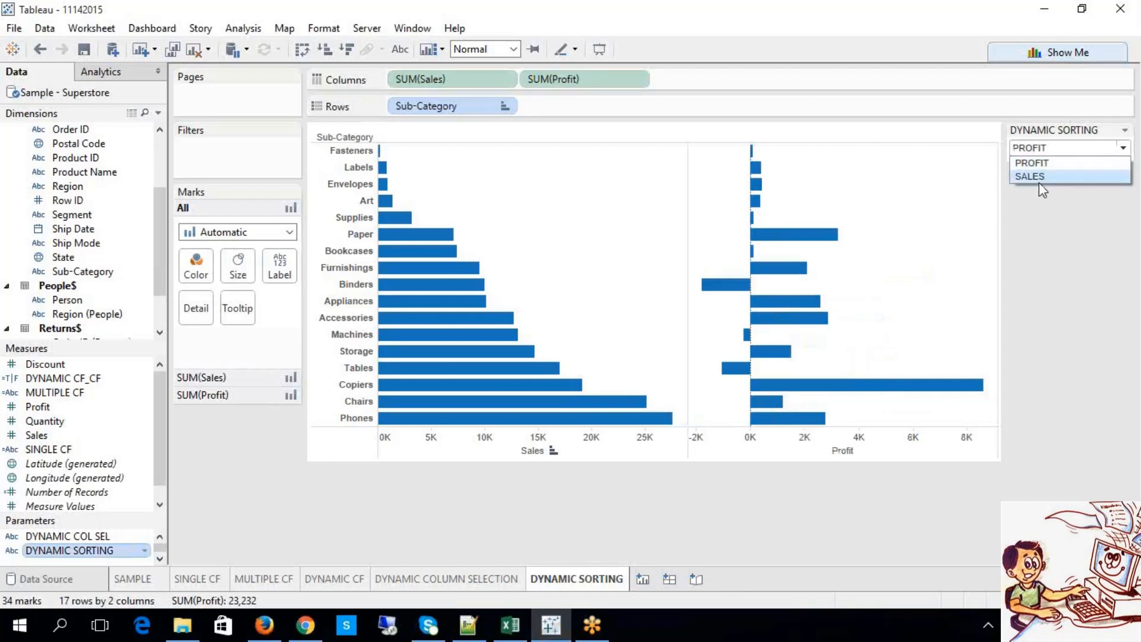
{"action": "left_click", "coordinate": [1039, 177]}
{"action": "left_click", "coordinate": [1033, 149]}
{"action": "left_click", "coordinate": [1033, 162]}
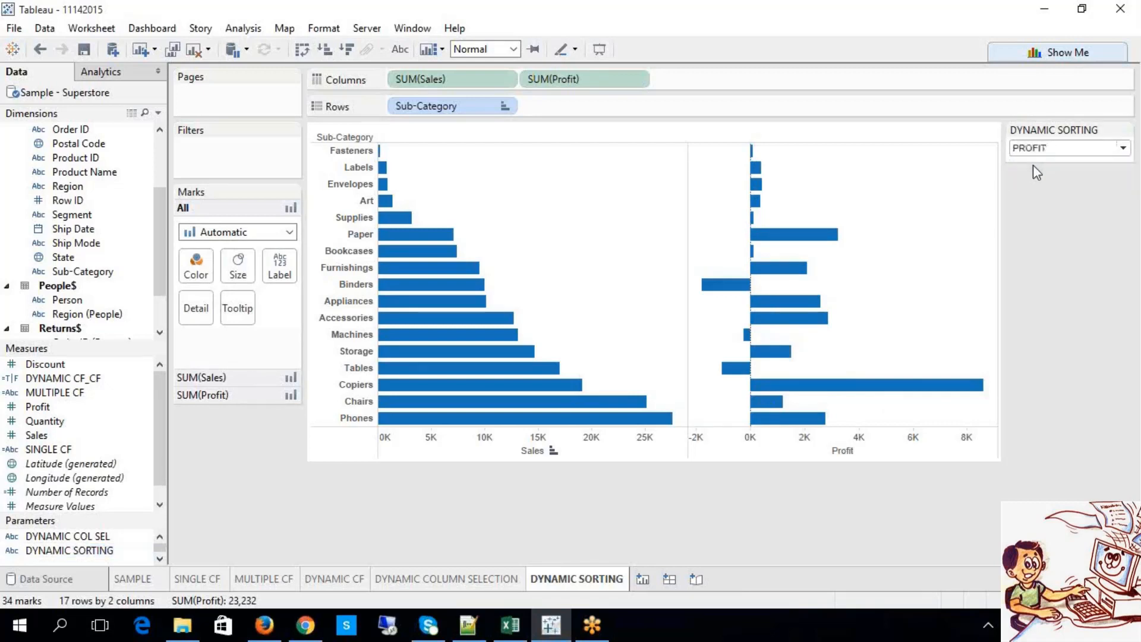
{"action": "left_click", "coordinate": [1029, 148]}
{"action": "left_click", "coordinate": [1034, 177]}
{"action": "left_click", "coordinate": [1033, 150]}
{"action": "left_click", "coordinate": [1035, 166]}
{"action": "left_click", "coordinate": [1037, 148]}
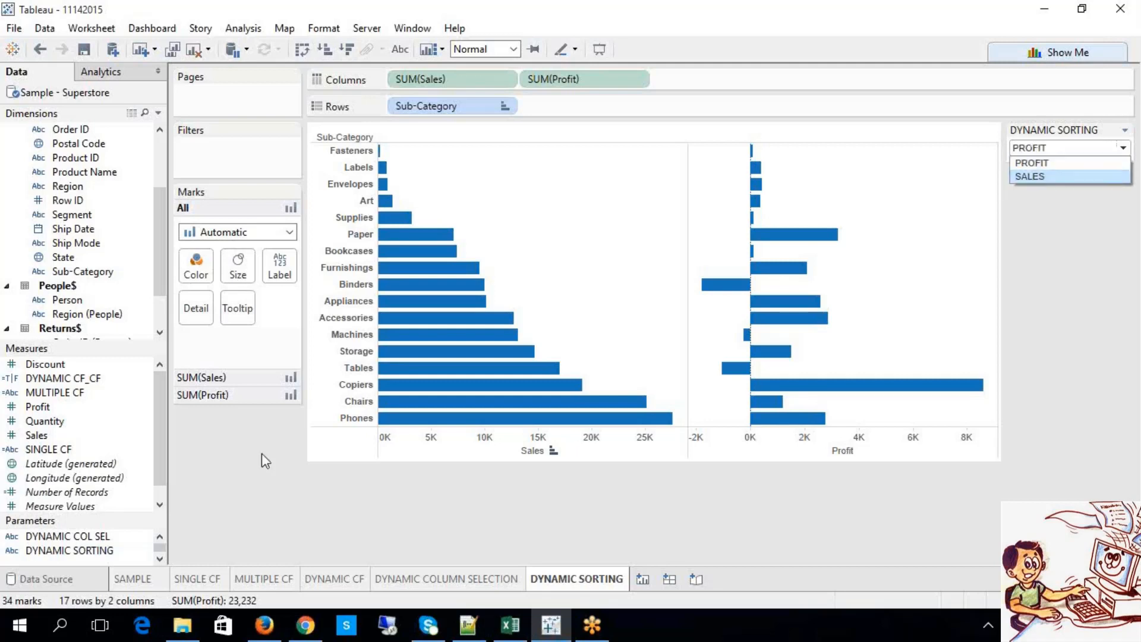
{"action": "left_click", "coordinate": [159, 561]}
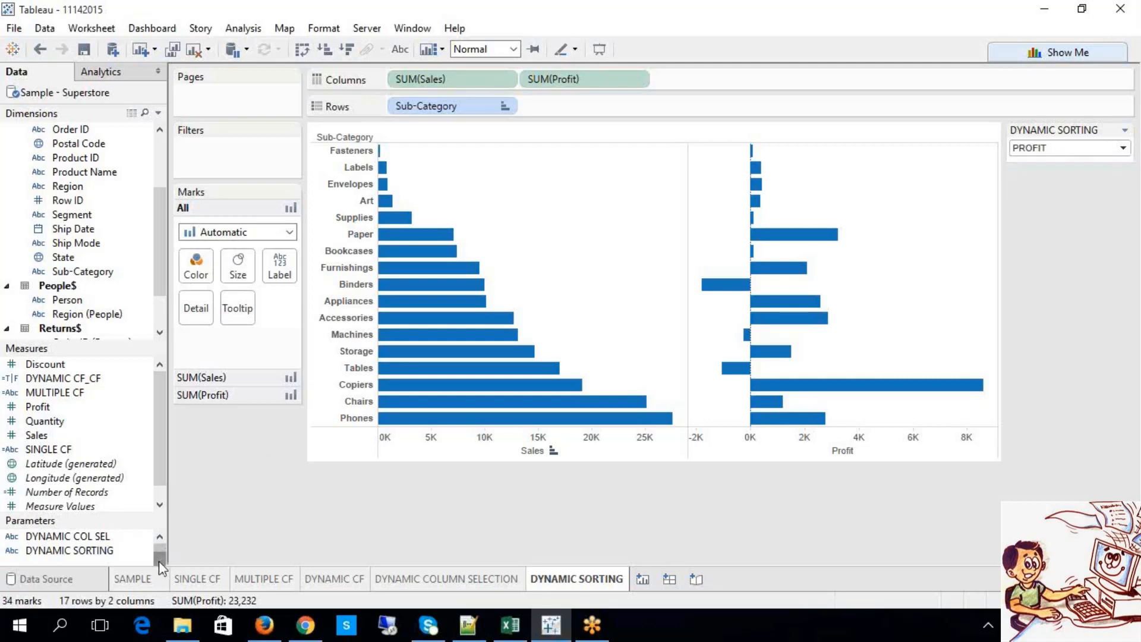
{"action": "right_click", "coordinate": [112, 550]}
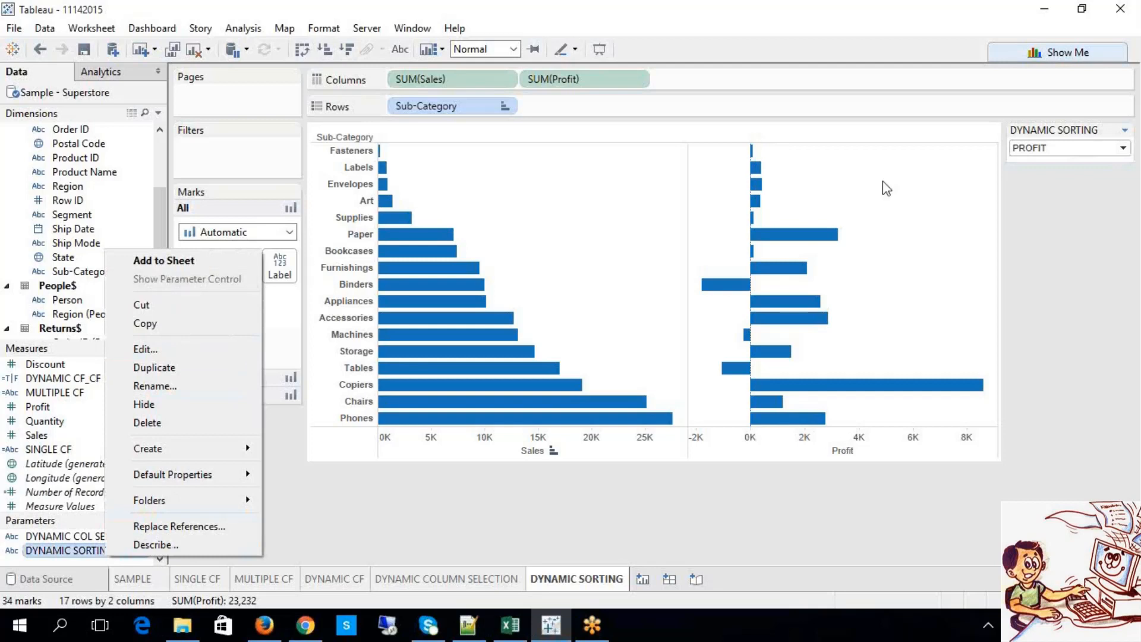
{"action": "left_click", "coordinate": [1083, 248]}
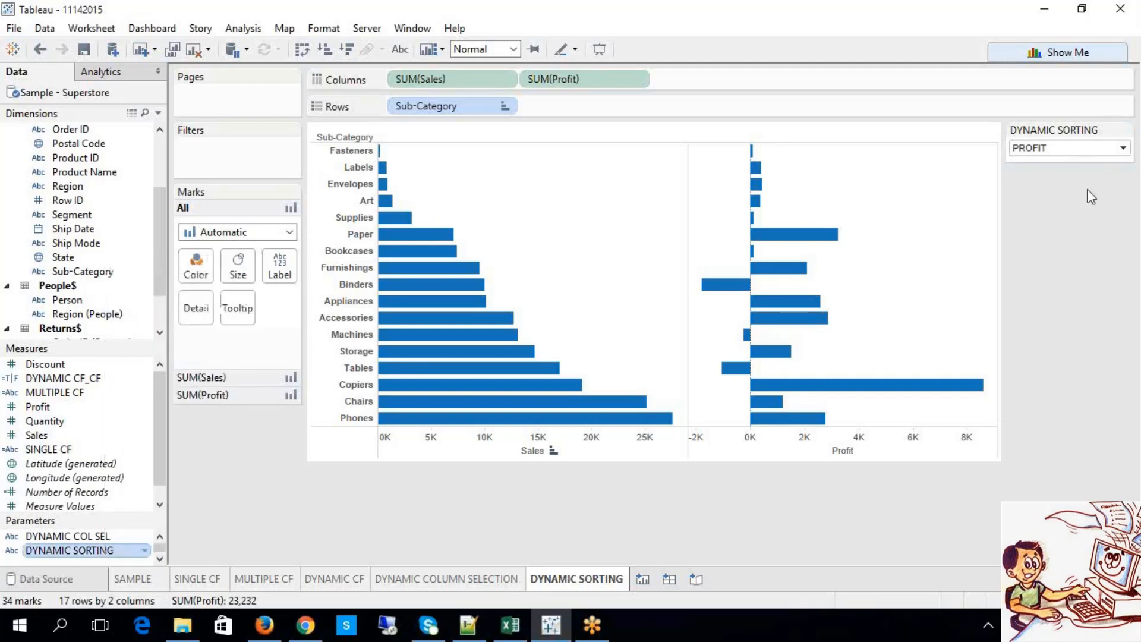
{"action": "left_click", "coordinate": [1056, 148]}
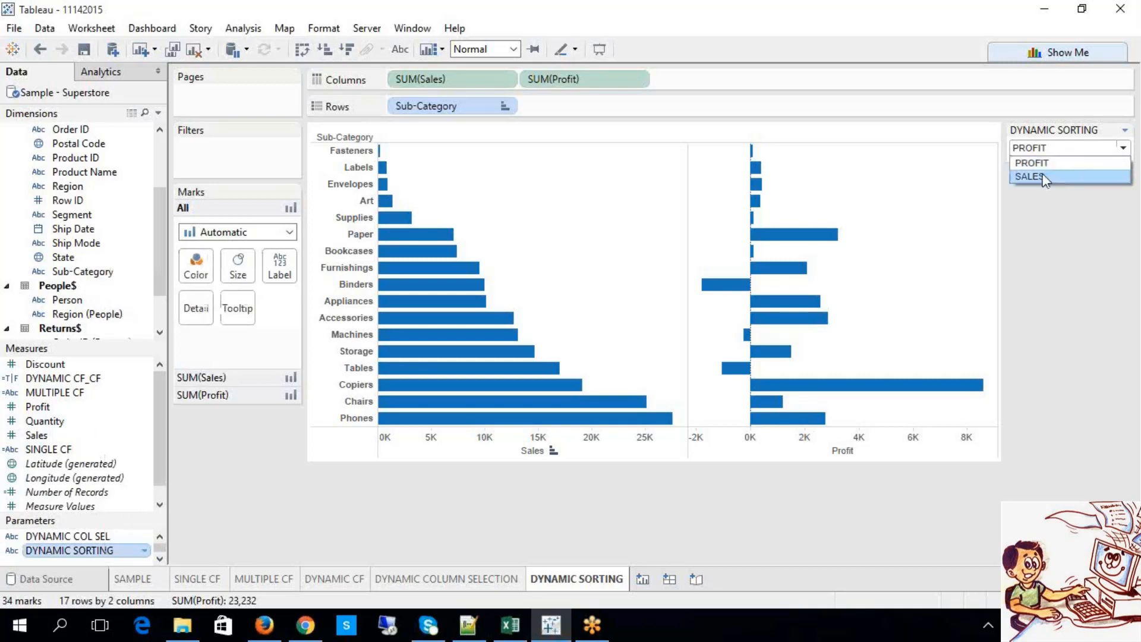
{"action": "left_click", "coordinate": [1057, 234]}
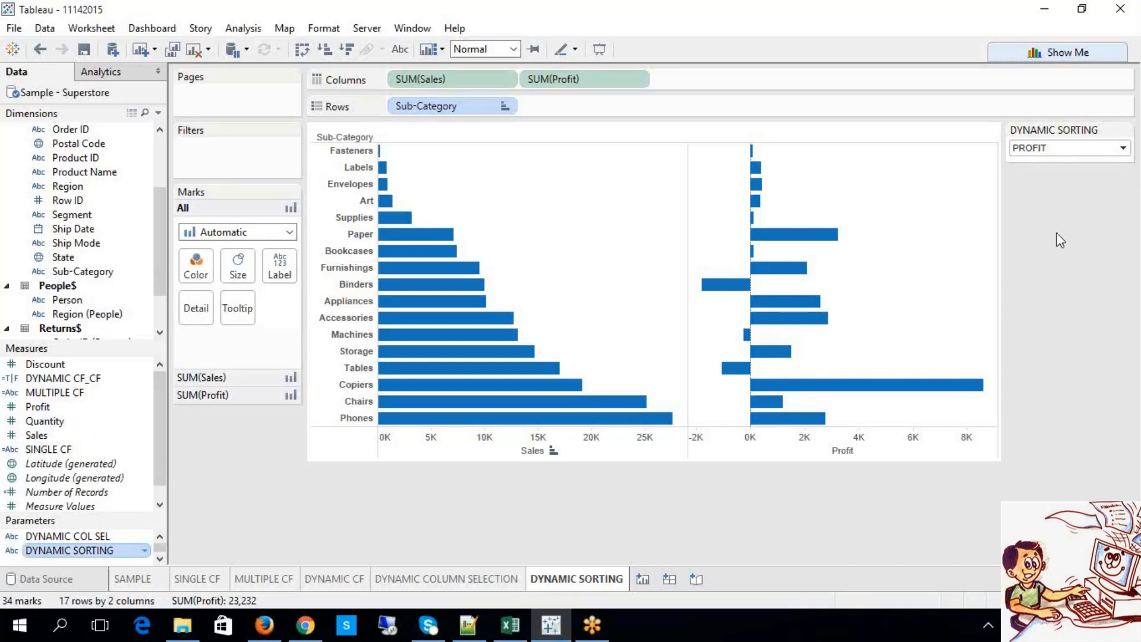
Step: Start a new calculated field and name it DYNAMIC S_CF
{"action": "left_click", "coordinate": [245, 31]}
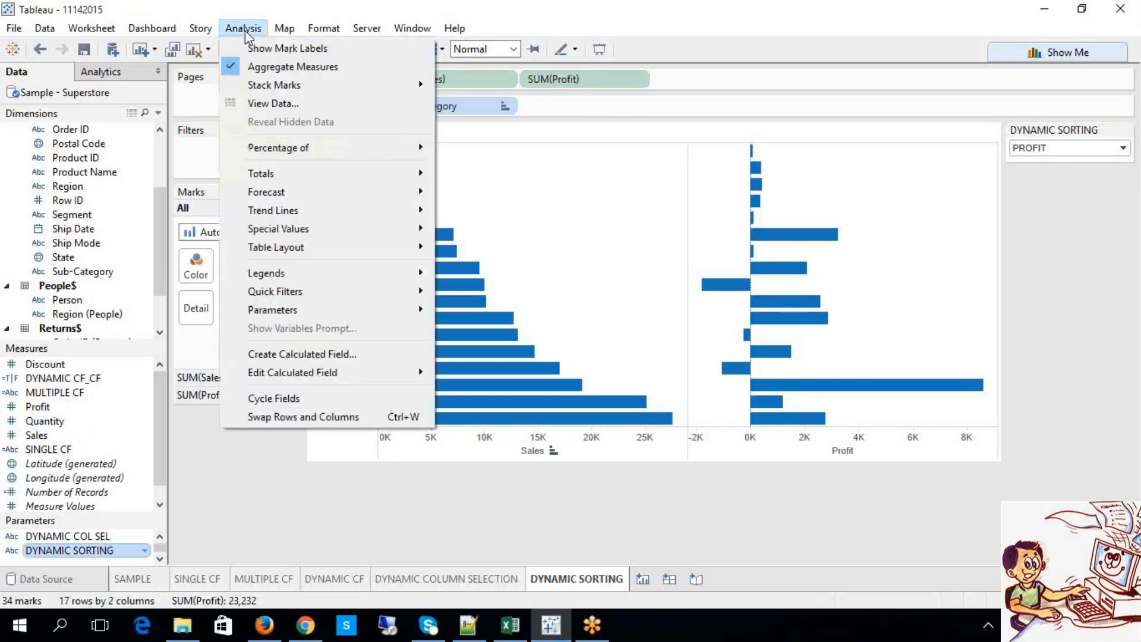
{"action": "left_click", "coordinate": [302, 354]}
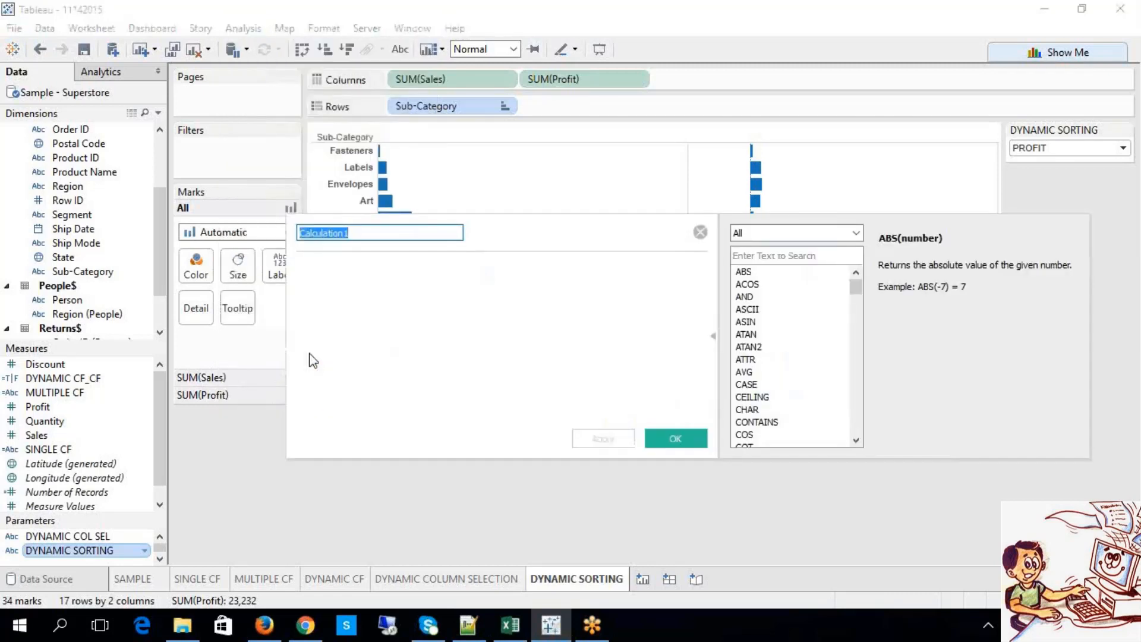
{"action": "type", "text": "DYNAMIC "}
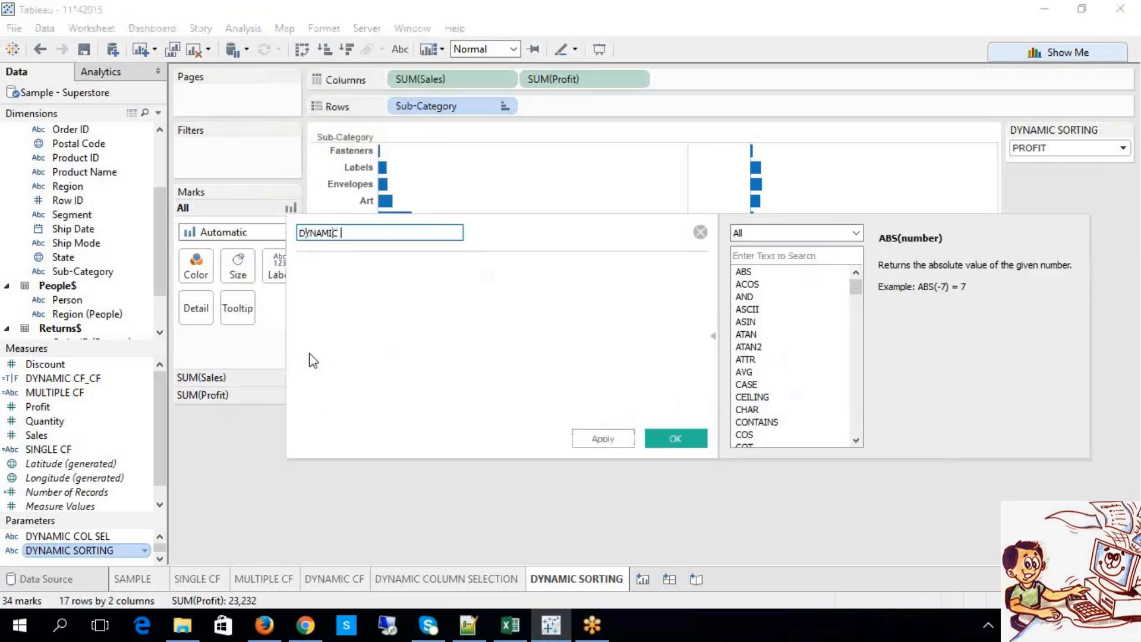
{"action": "type", "text": "S_CF"}
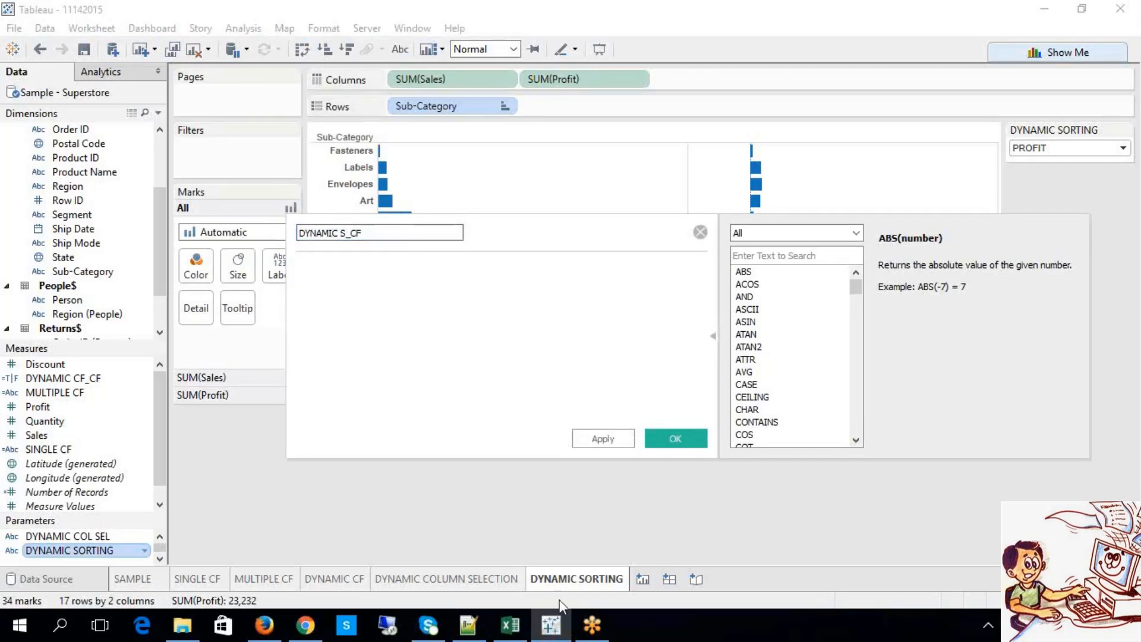
Step: Switch to the TABLEAU notes in Excel and copy the Dynamic Sorting formula text from when "Sales" through end
{"action": "left_click", "coordinate": [519, 626]}
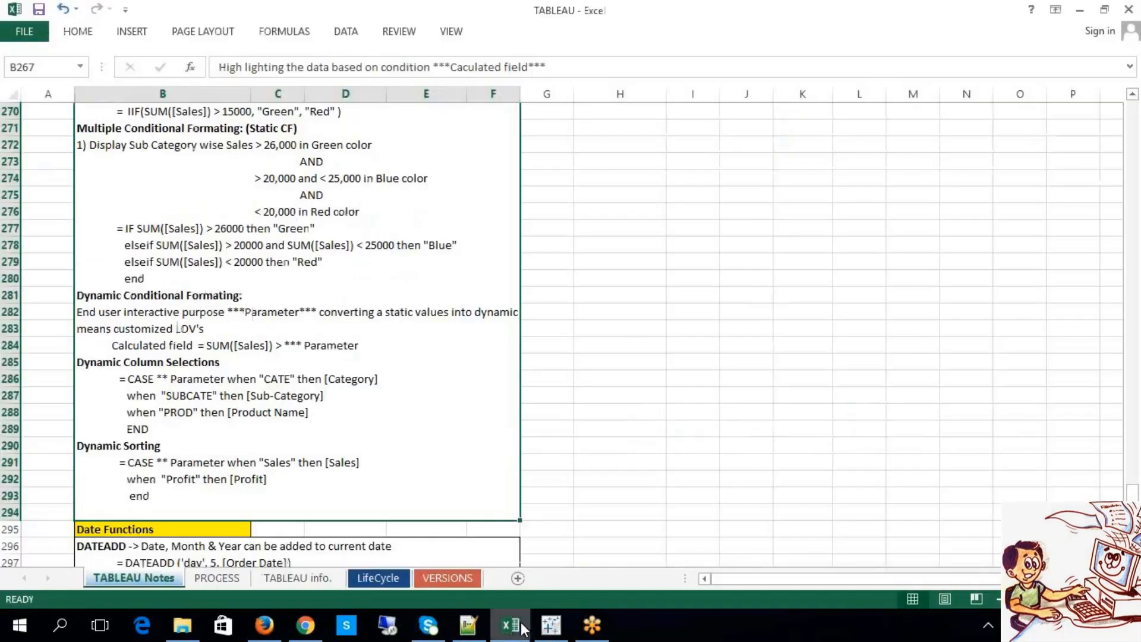
{"action": "double_click", "coordinate": [229, 460]}
{"action": "left_click_drag", "start_coordinate": [230, 512], "coordinate": [243, 548]}
{"action": "key", "text": "ctrl+c"}
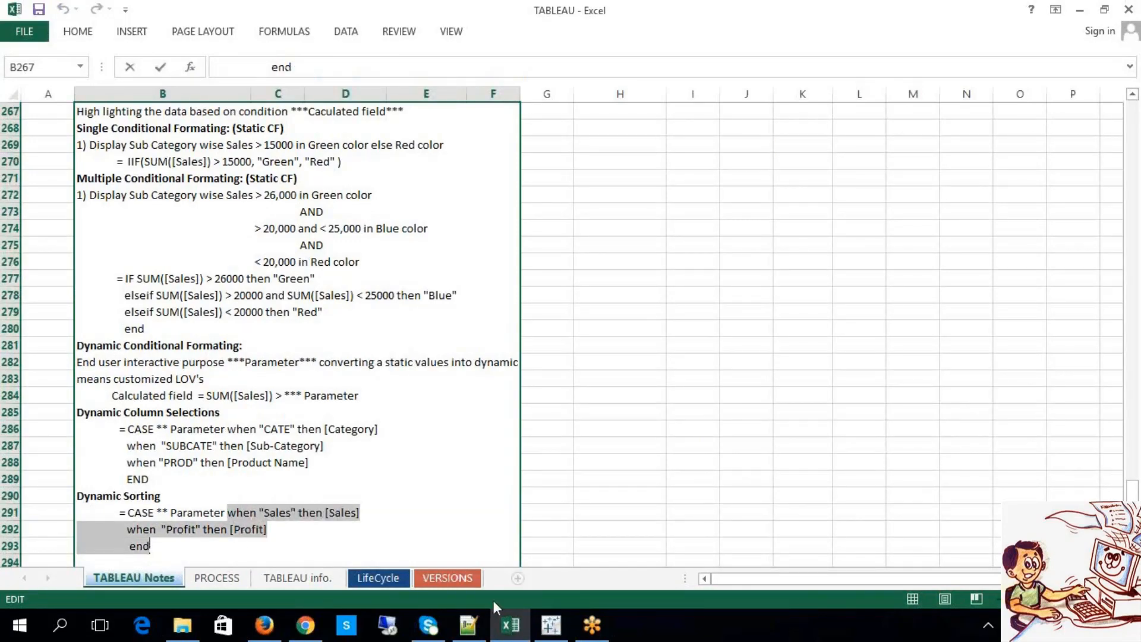
Step: Back in Tableau, write case [DYNAMIC SORTING] in the formula, append the copied when branches and end, and align the lines
{"action": "left_click", "coordinate": [551, 631]}
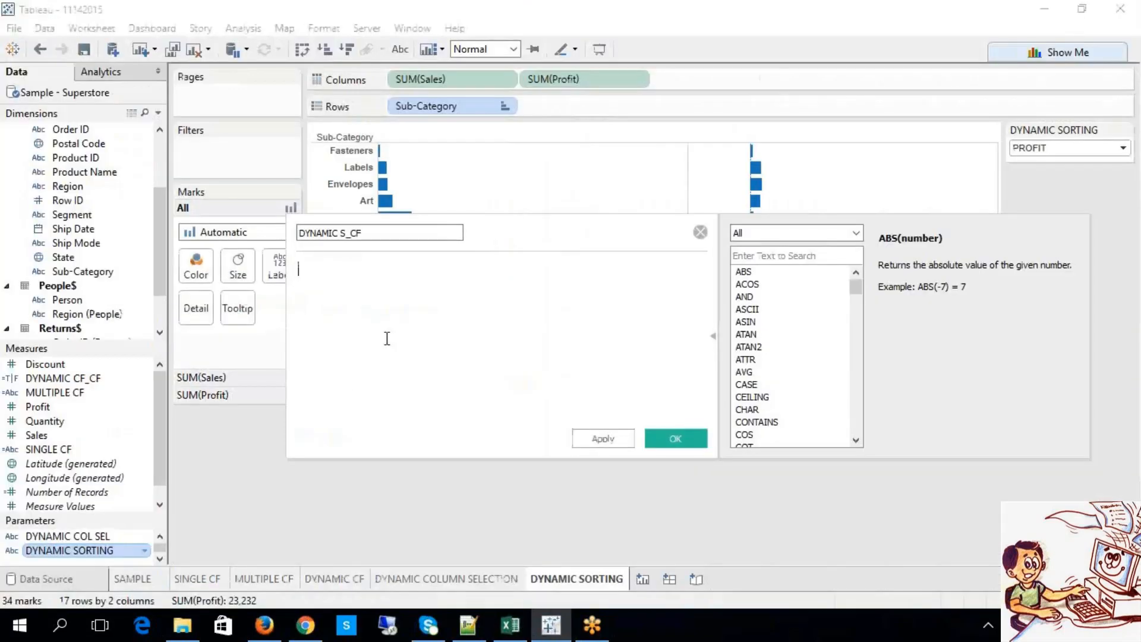
{"action": "type", "text": "case"}
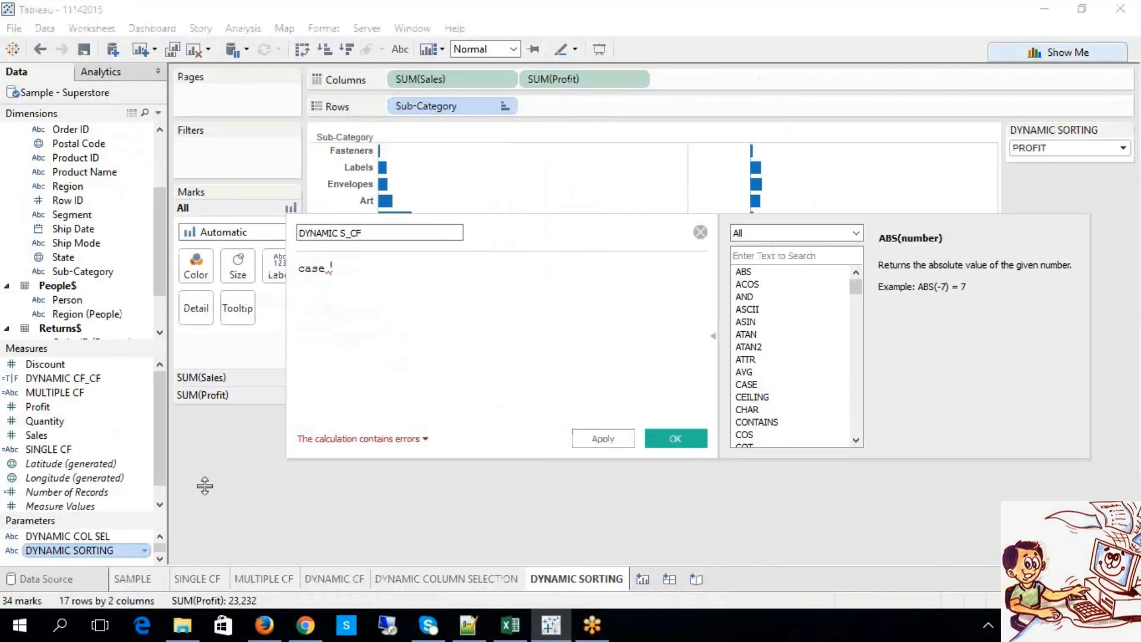
{"action": "left_click", "coordinate": [160, 560]}
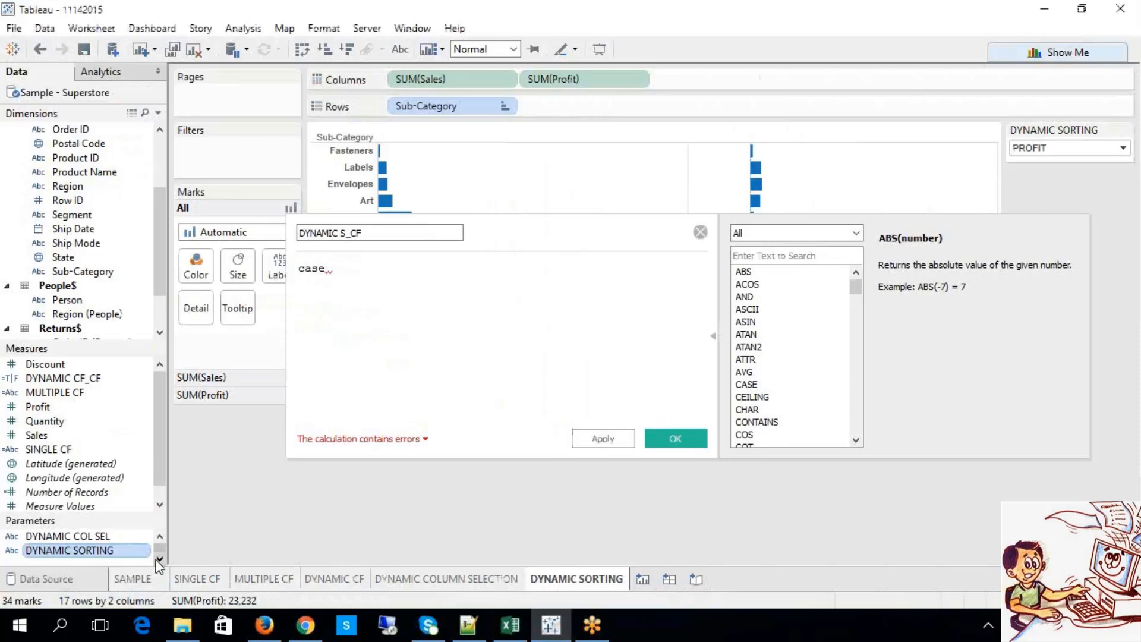
{"action": "left_click", "coordinate": [372, 273]}
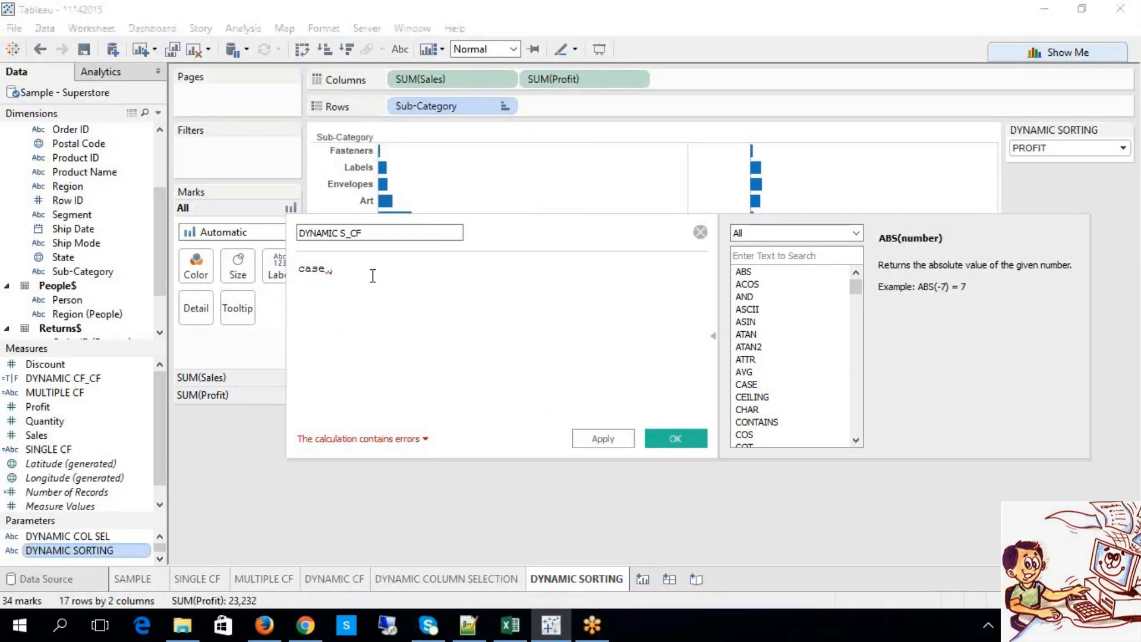
{"action": "type", "text": "dyna"}
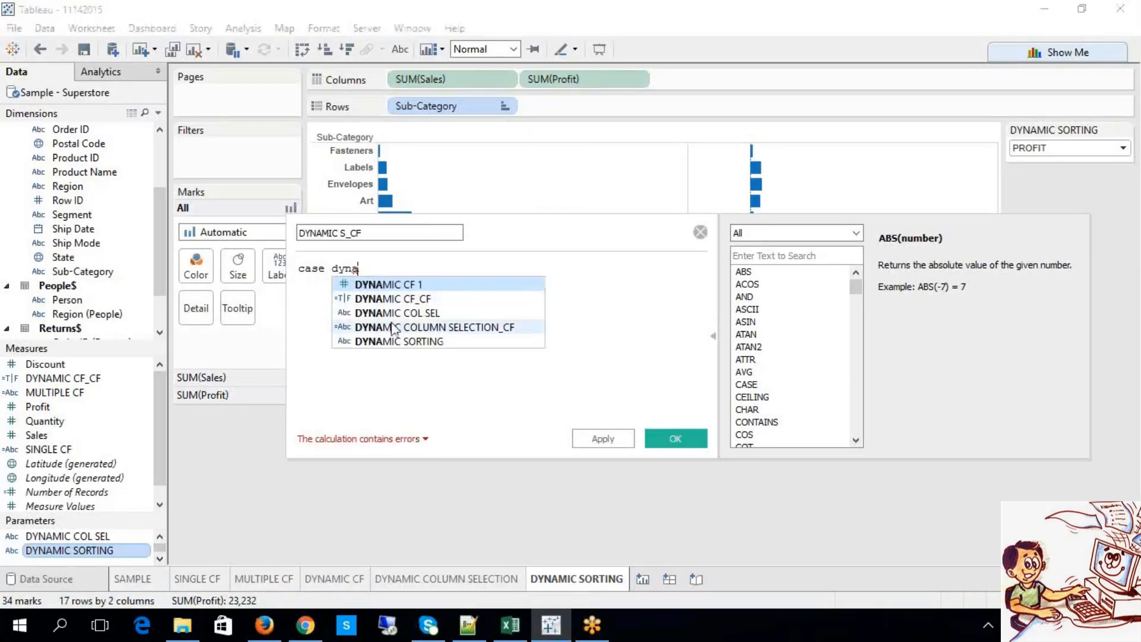
{"action": "left_click", "coordinate": [400, 342]}
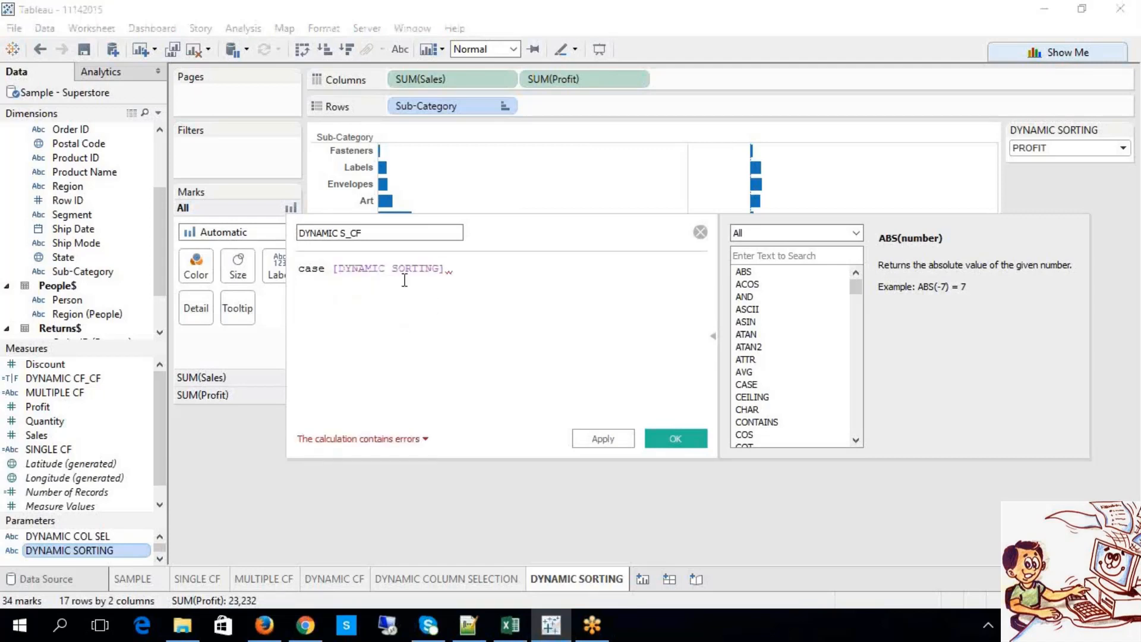
{"action": "key", "text": "ctrl+v"}
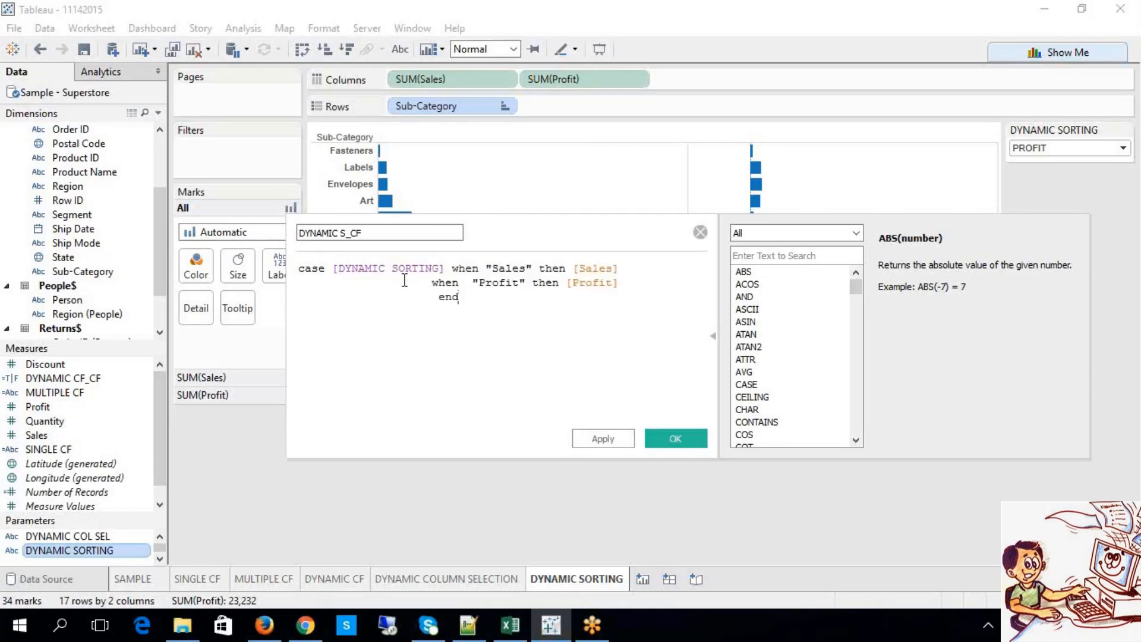
{"action": "left_click", "coordinate": [426, 283]}
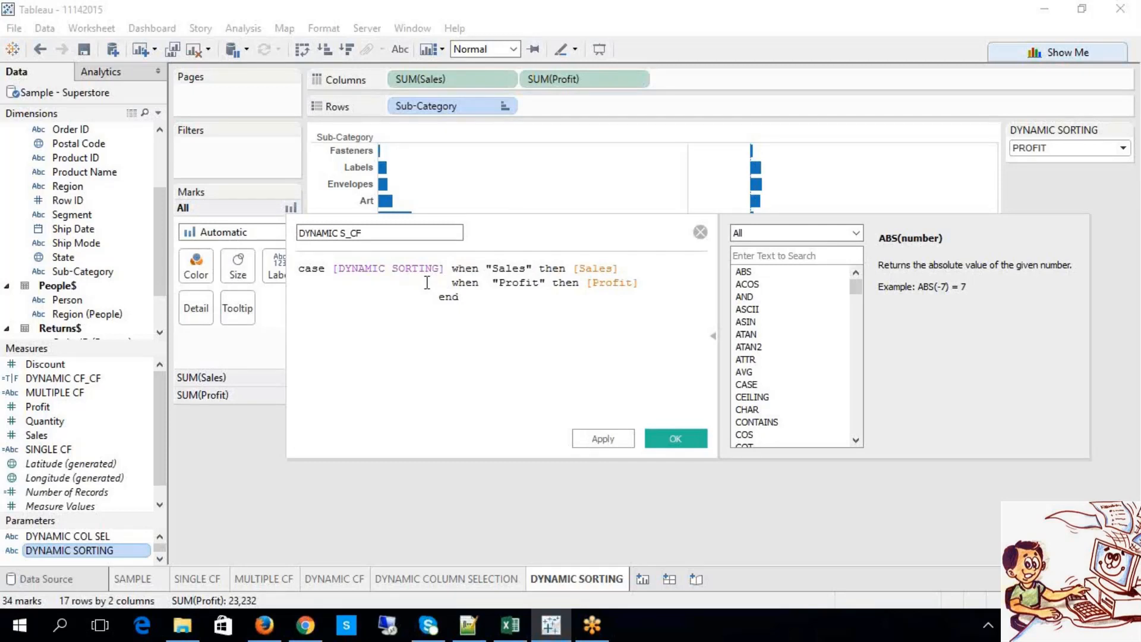
{"action": "key", "text": "BackSpace"}
Step: Change the formula's compared strings to "SALES" and "PROFIT", and save the calculated field
{"action": "left_click_drag", "start_coordinate": [525, 268], "coordinate": [501, 269]}
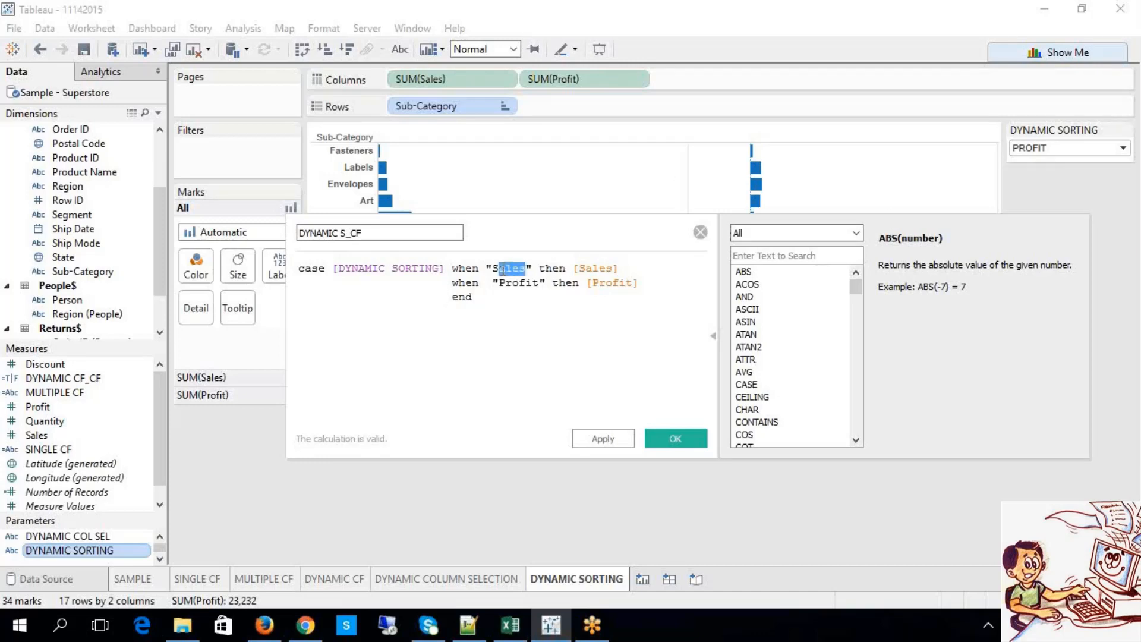
{"action": "type", "text": "ALES"}
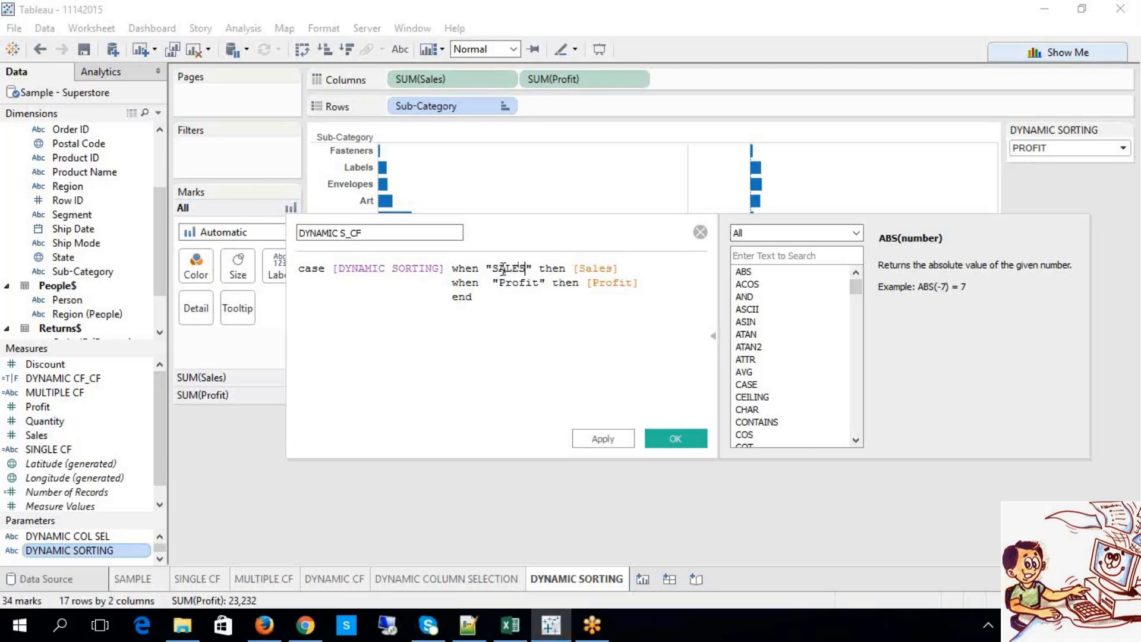
{"action": "left_click_drag", "start_coordinate": [539, 283], "coordinate": [507, 283]}
{"action": "type", "text": "ROFIT"}
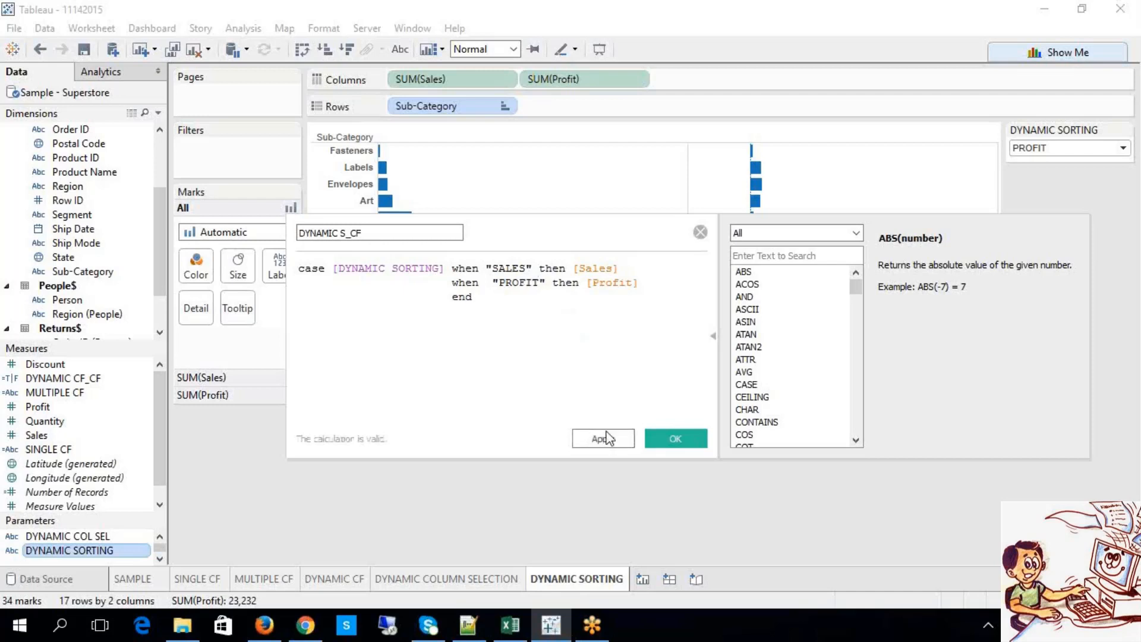
{"action": "left_click", "coordinate": [604, 270]}
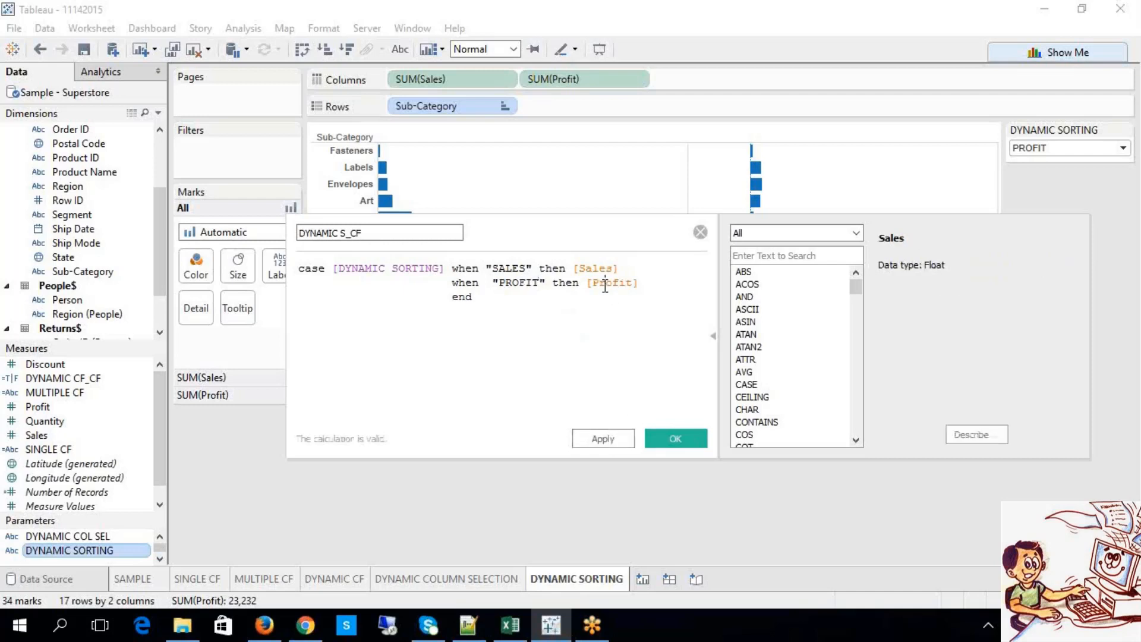
{"action": "left_click", "coordinate": [605, 283]}
{"action": "left_click_drag", "start_coordinate": [533, 271], "coordinate": [492, 271]}
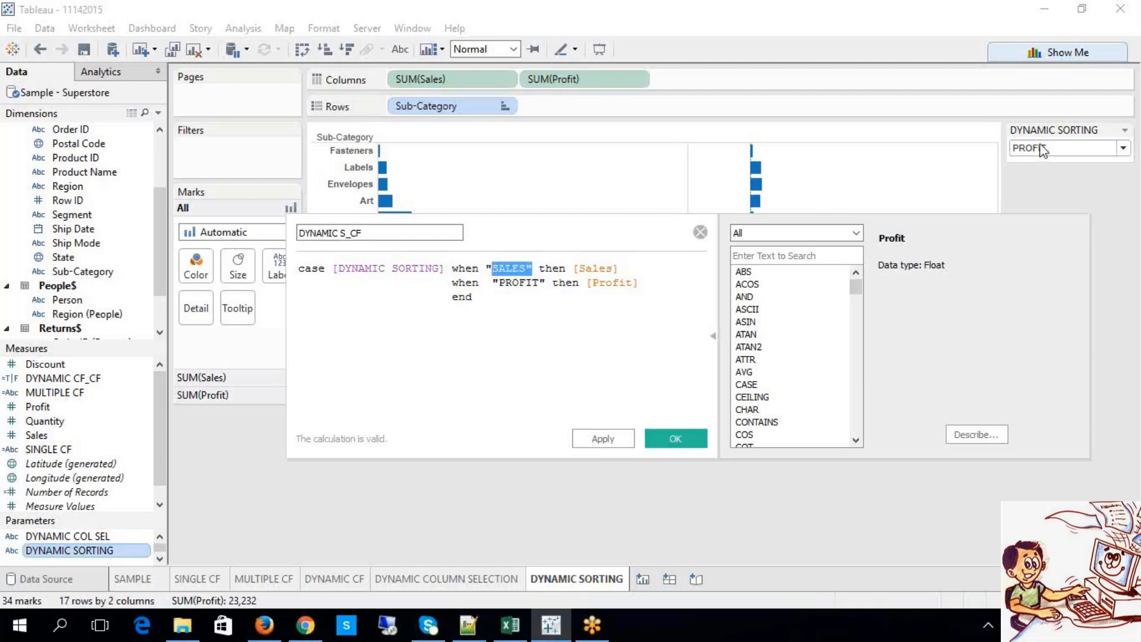
{"action": "left_click", "coordinate": [605, 439]}
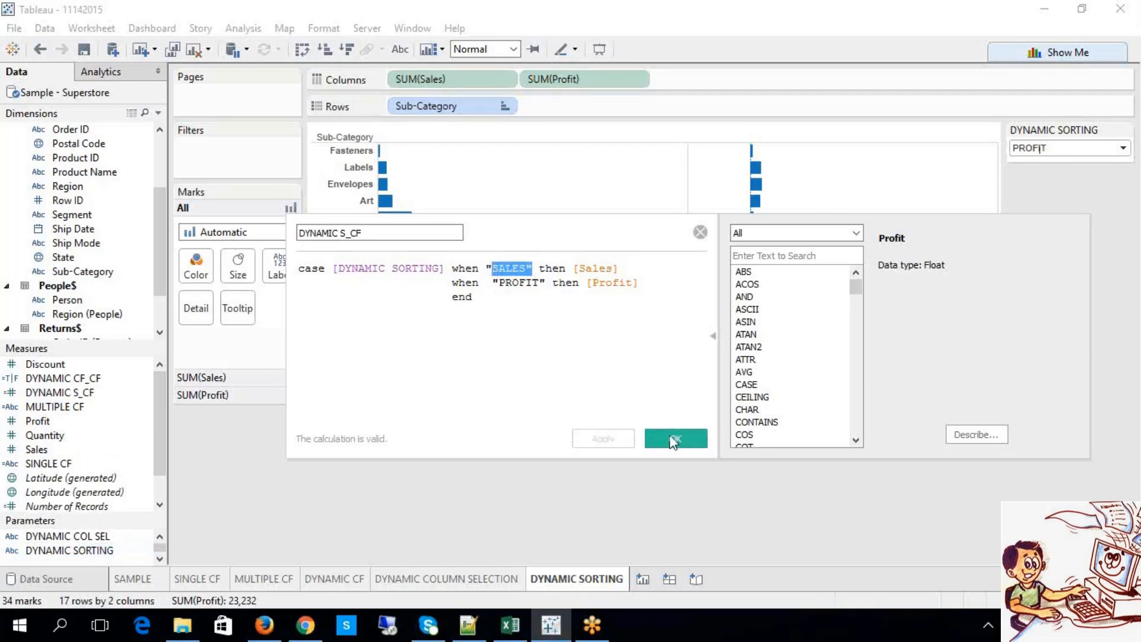
{"action": "left_click", "coordinate": [674, 439]}
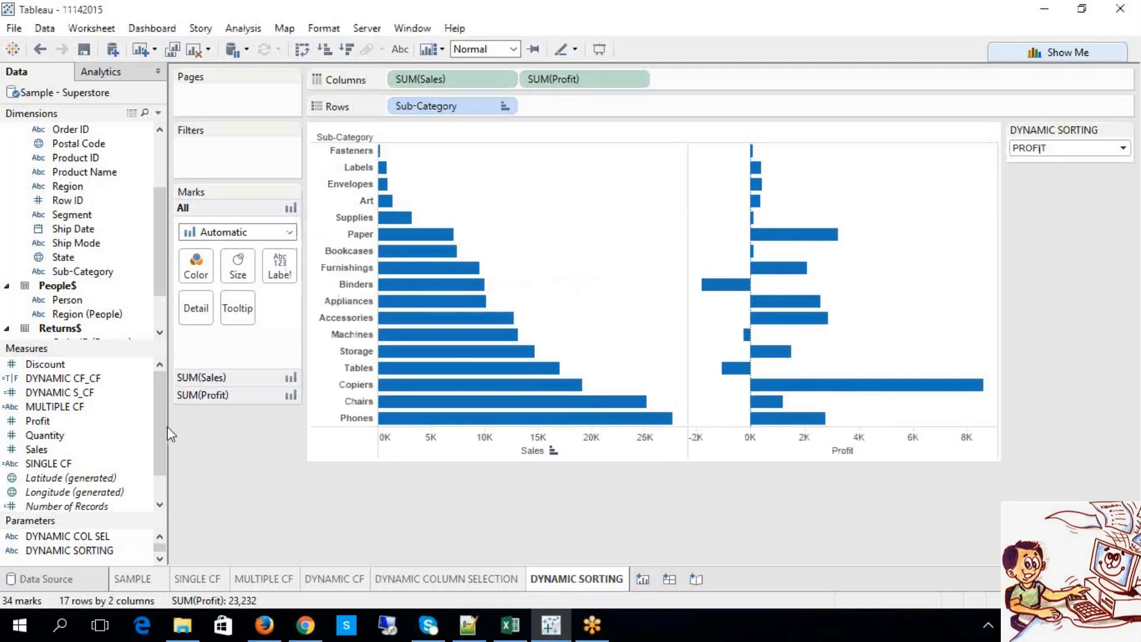
Step: Reopen the DYNAMIC S_CF calculated field to review its formula, and close it unchanged
{"action": "left_click_drag", "start_coordinate": [168, 419], "coordinate": [186, 419]}
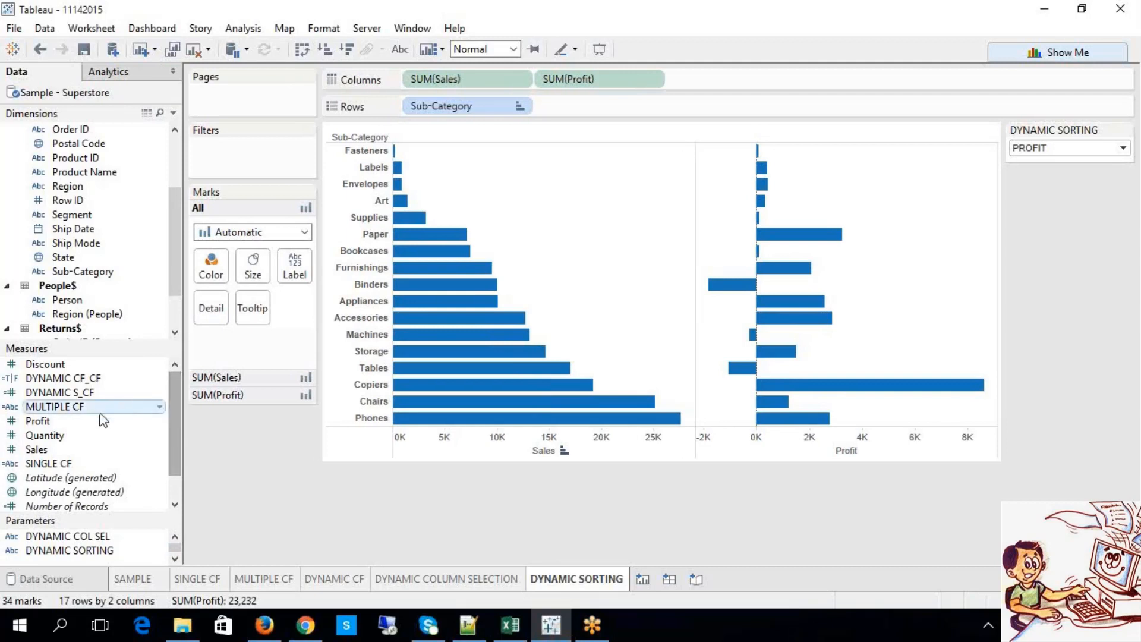
{"action": "left_click", "coordinate": [87, 398]}
{"action": "right_click", "coordinate": [87, 400]}
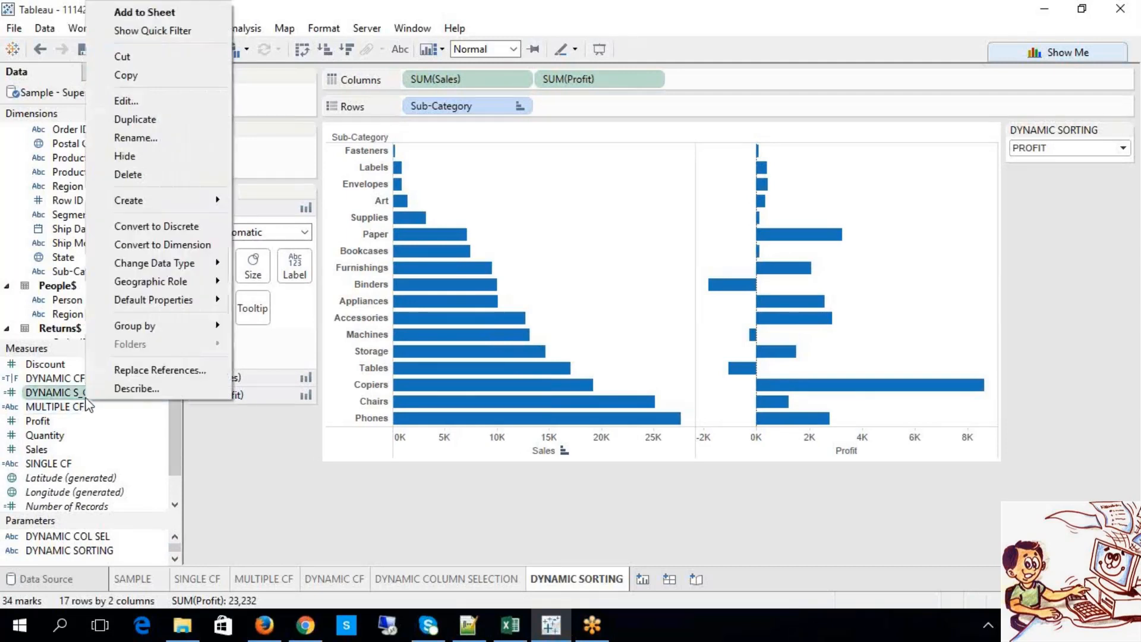
{"action": "left_click", "coordinate": [134, 95]}
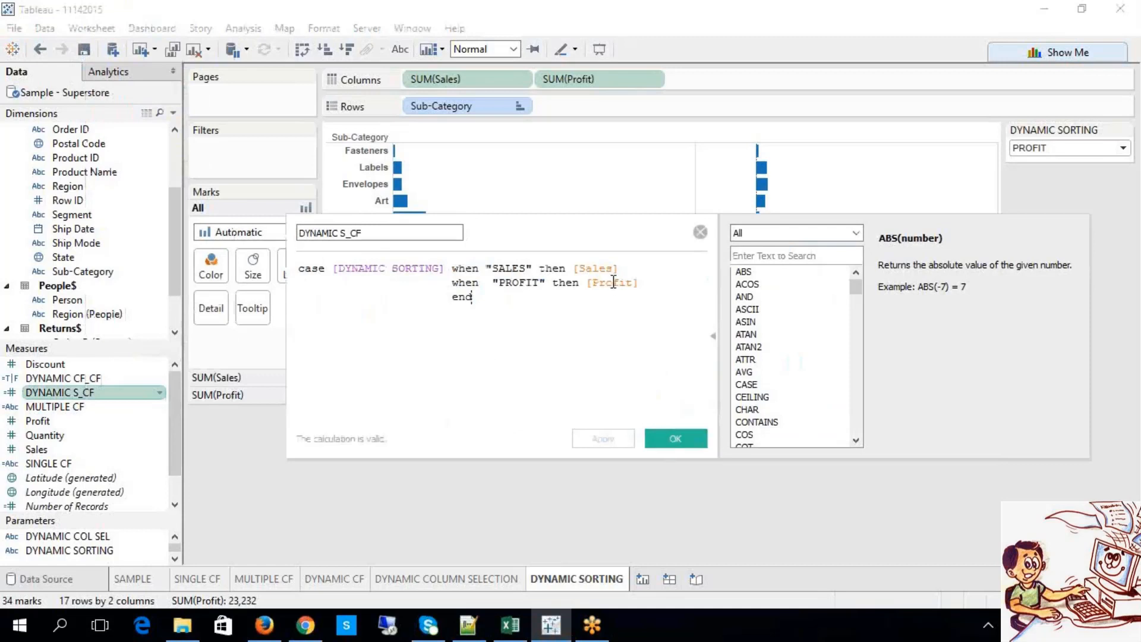
{"action": "left_click", "coordinate": [676, 440]}
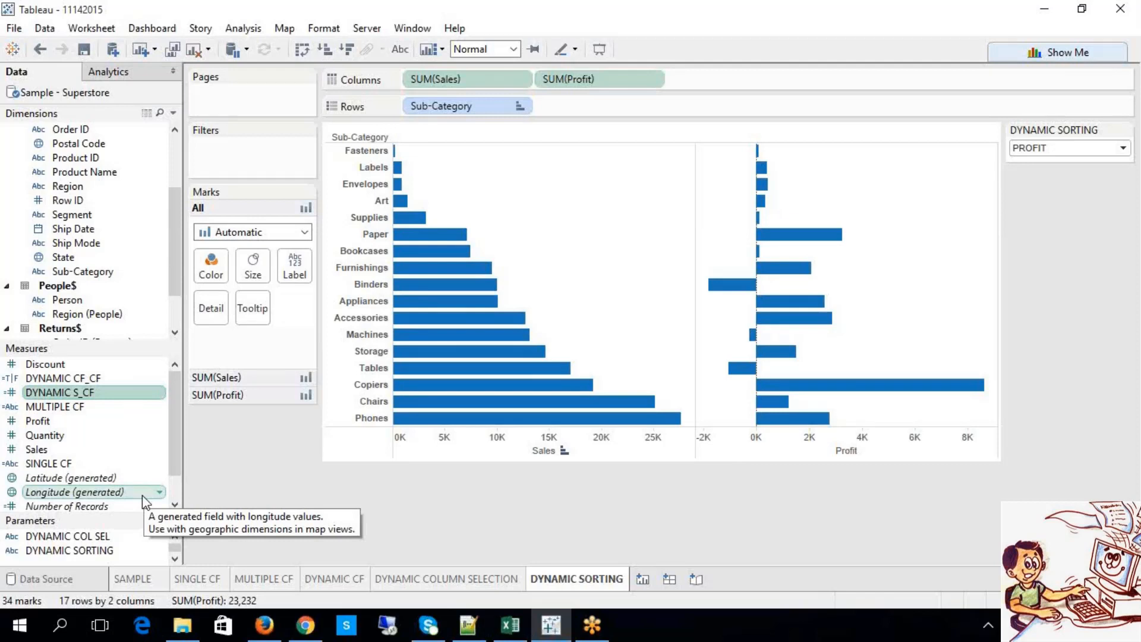
Step: Set the Sub-Category sort on the rows to descending order by the DYNAMIC S_CF field
{"action": "double_click", "coordinate": [485, 106]}
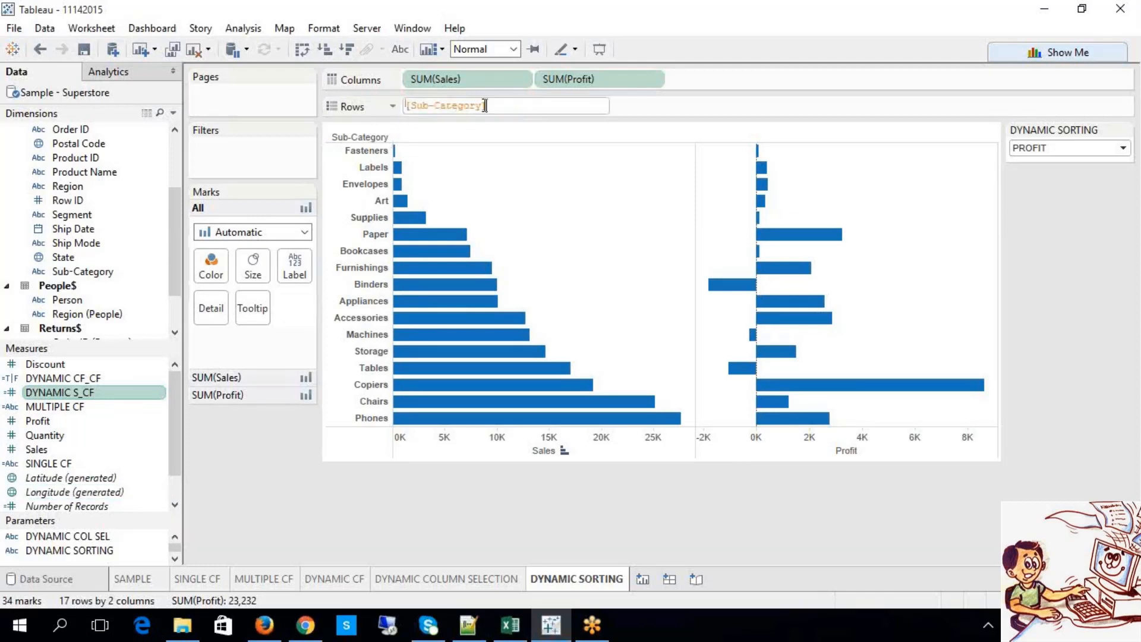
{"action": "left_click", "coordinate": [509, 167]}
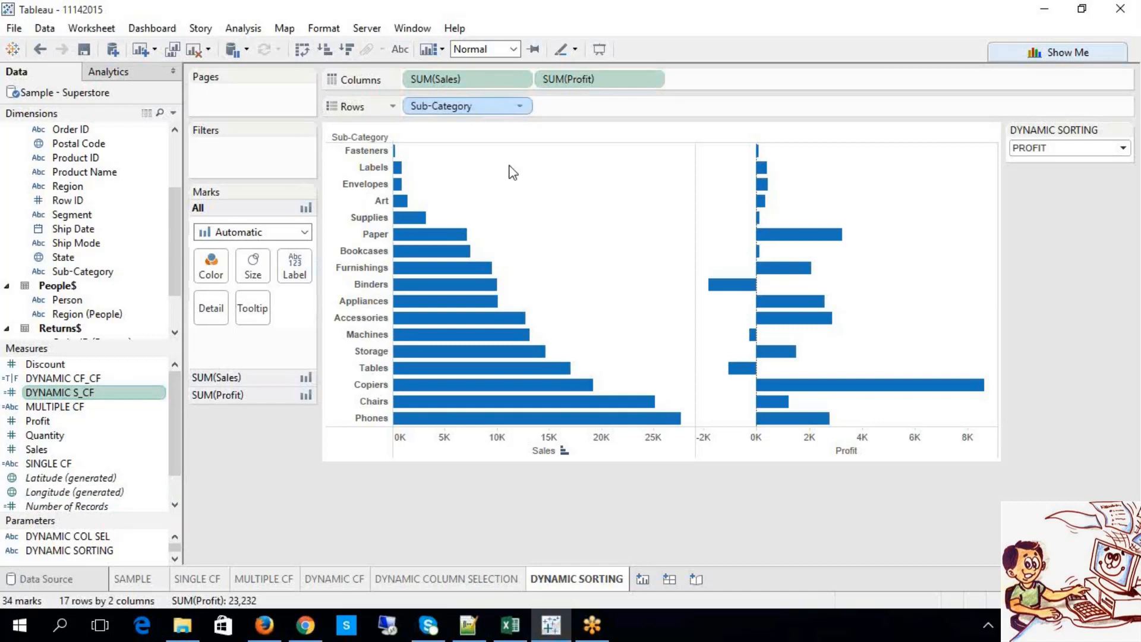
{"action": "right_click", "coordinate": [504, 107]}
{"action": "left_click", "coordinate": [540, 178]}
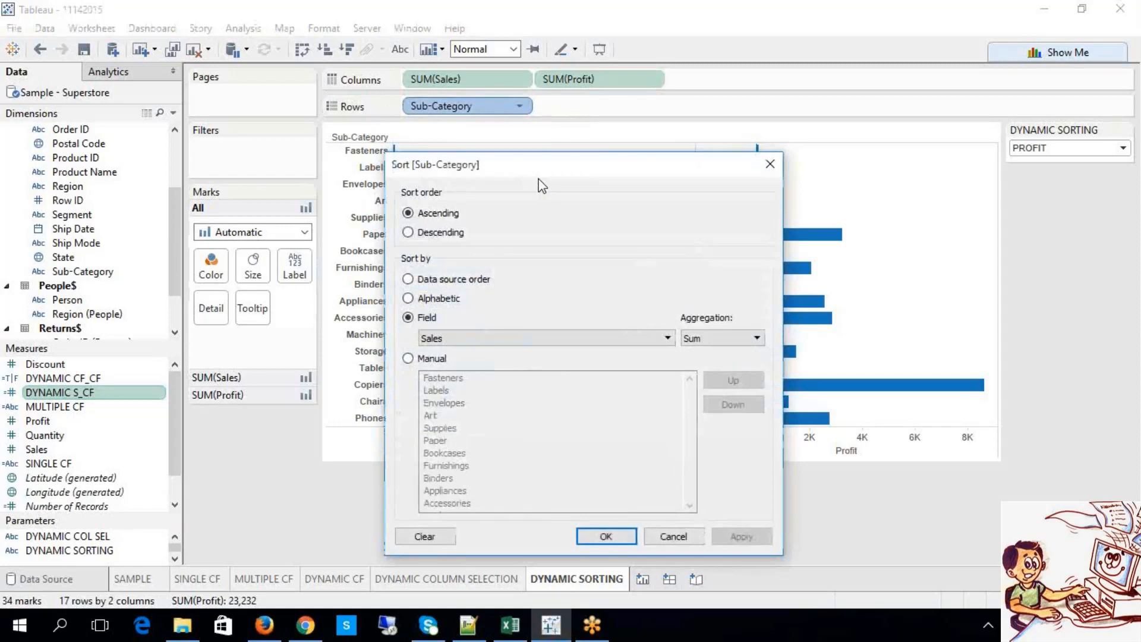
{"action": "left_click", "coordinate": [435, 233]}
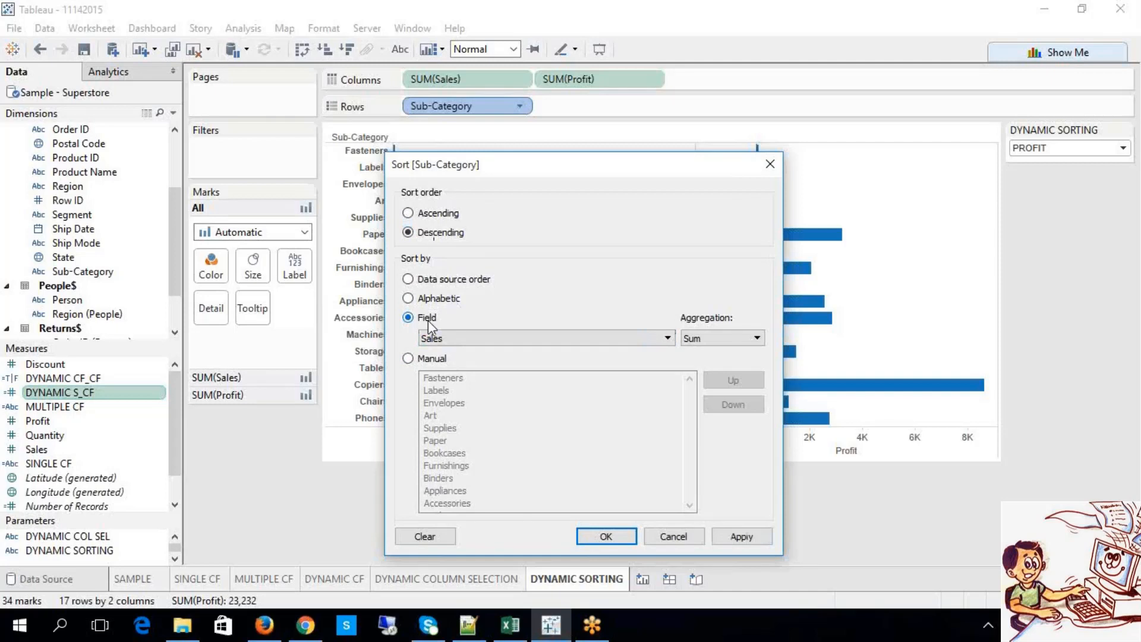
{"action": "left_click", "coordinate": [539, 339]}
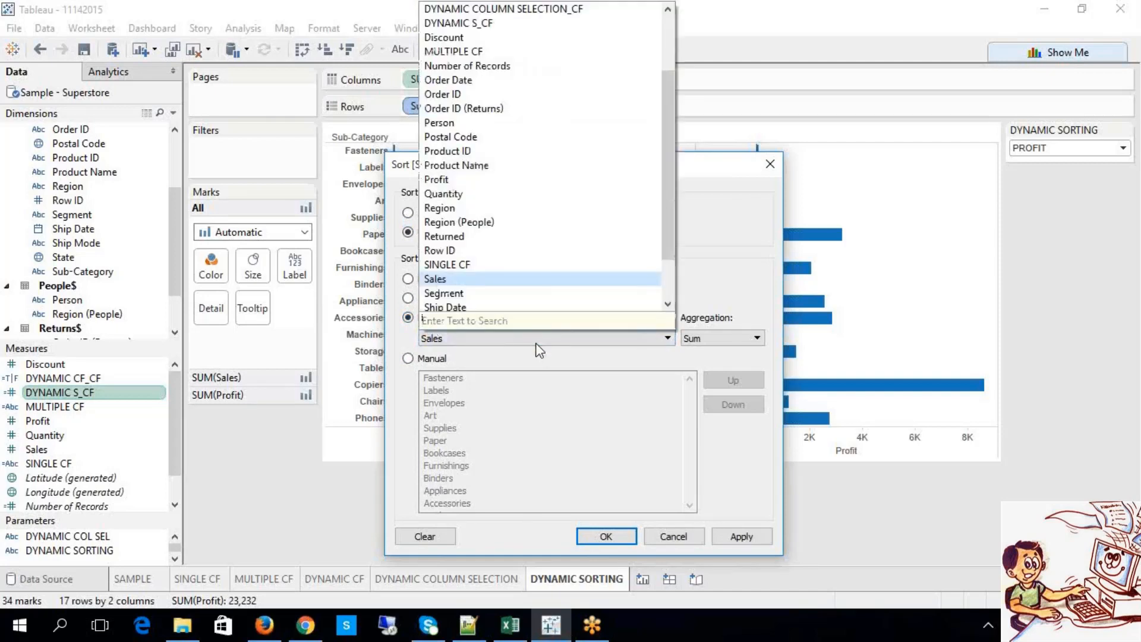
{"action": "left_click", "coordinate": [569, 23]}
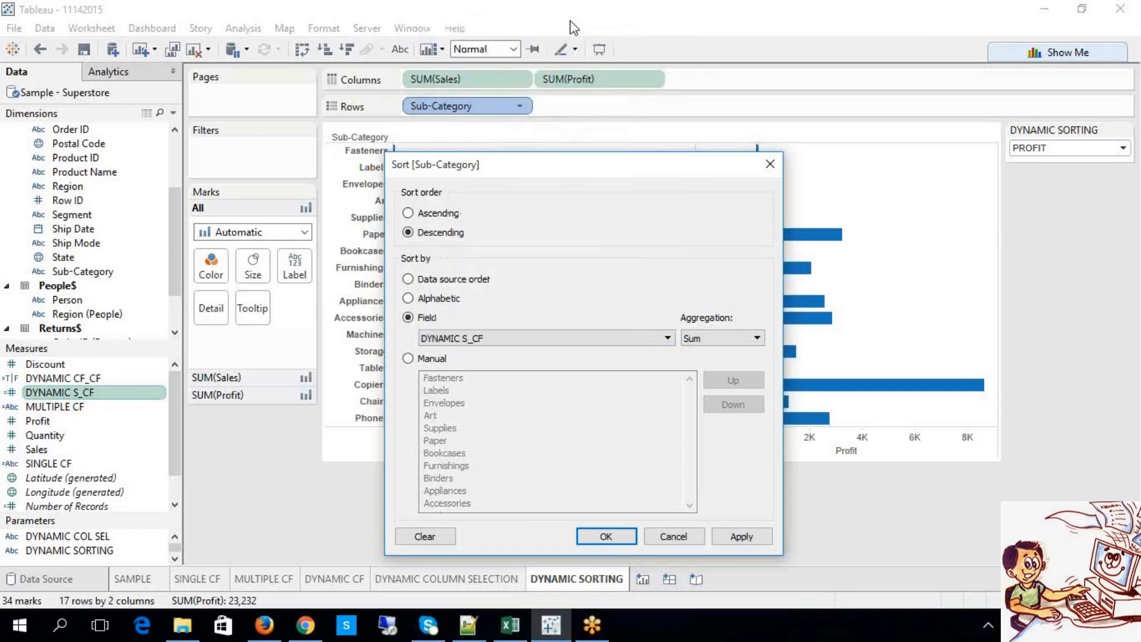
Step: Review the available sort fields, keep DYNAMIC S_CF with Sum aggregation selected, and apply the Sub-Category sort
{"action": "left_click", "coordinate": [490, 338]}
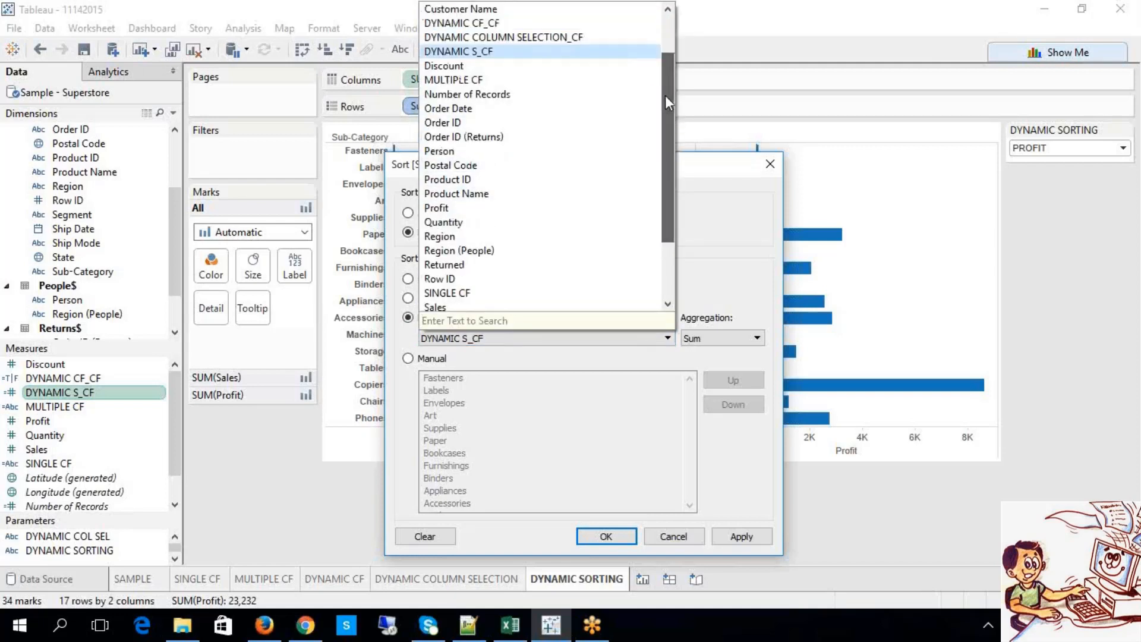
{"action": "left_click_drag", "start_coordinate": [669, 116], "coordinate": [660, 61]}
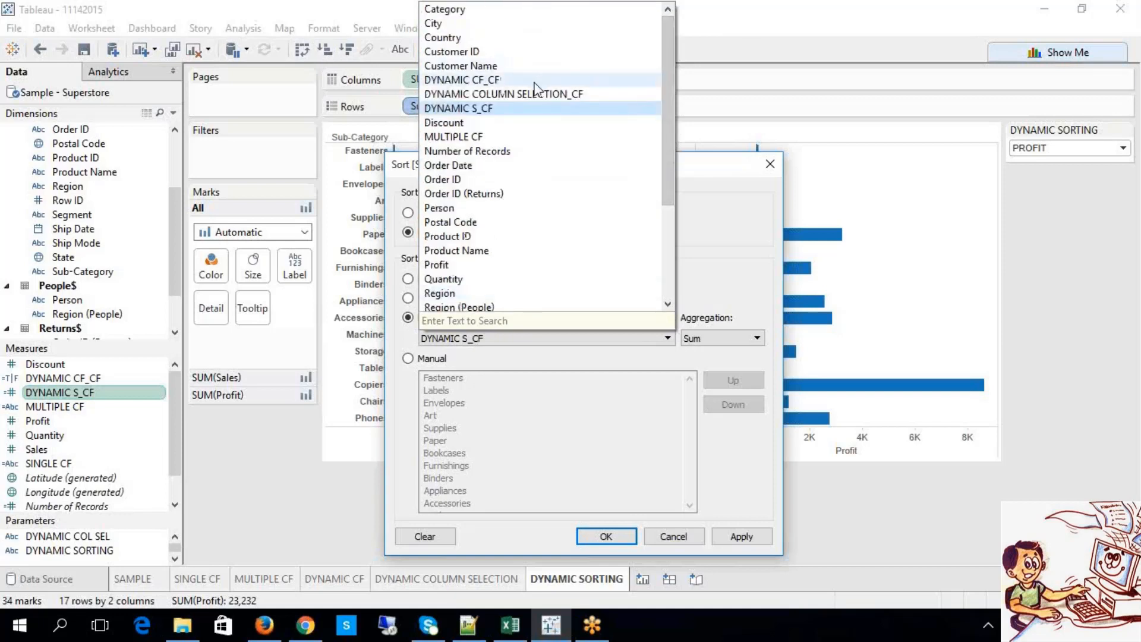
{"action": "left_click", "coordinate": [497, 108]}
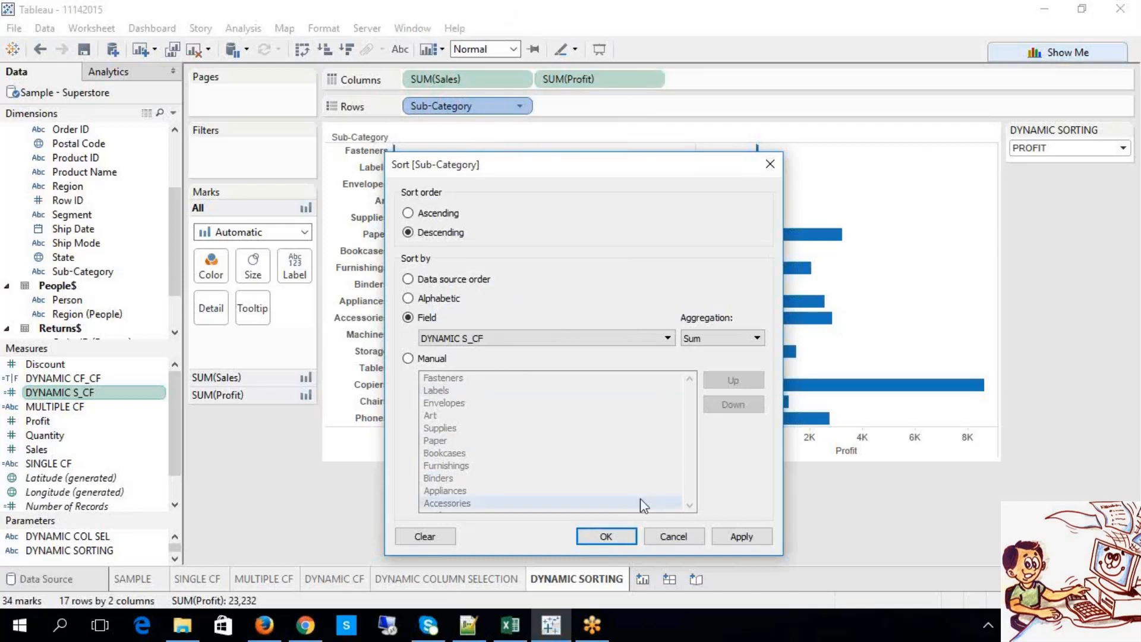
{"action": "left_click", "coordinate": [531, 342]}
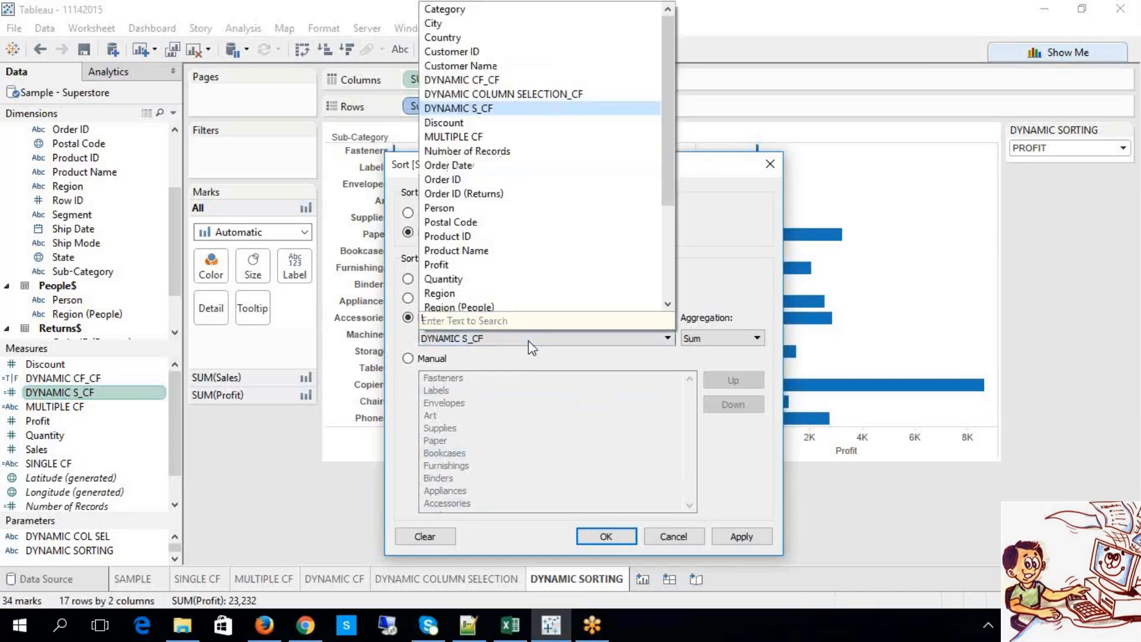
{"action": "left_click", "coordinate": [491, 110]}
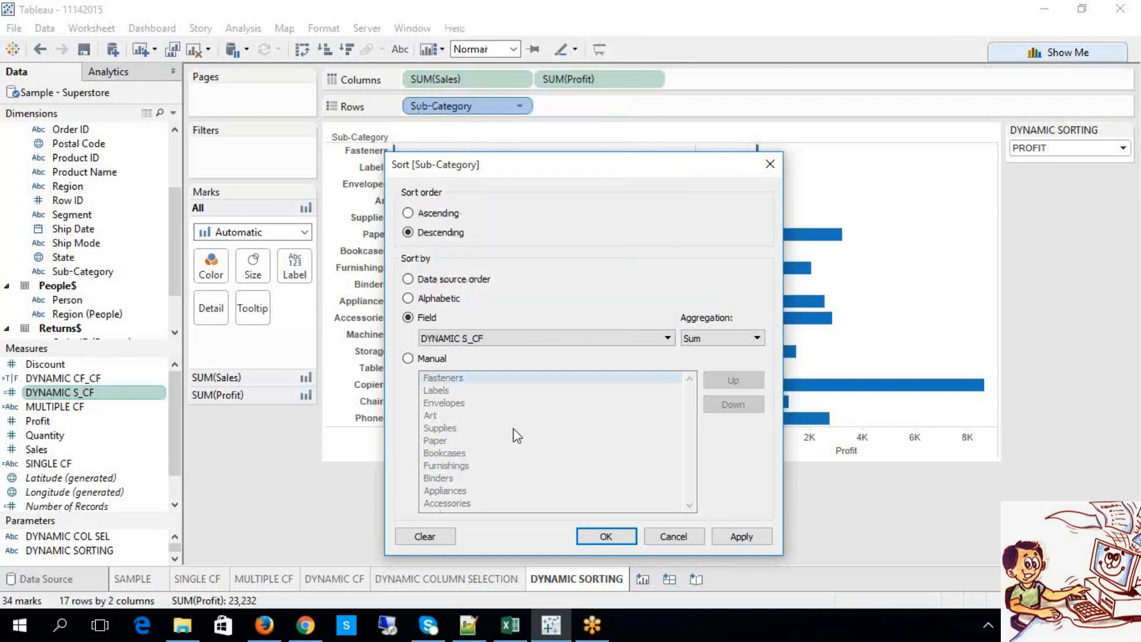
{"action": "left_click", "coordinate": [742, 537]}
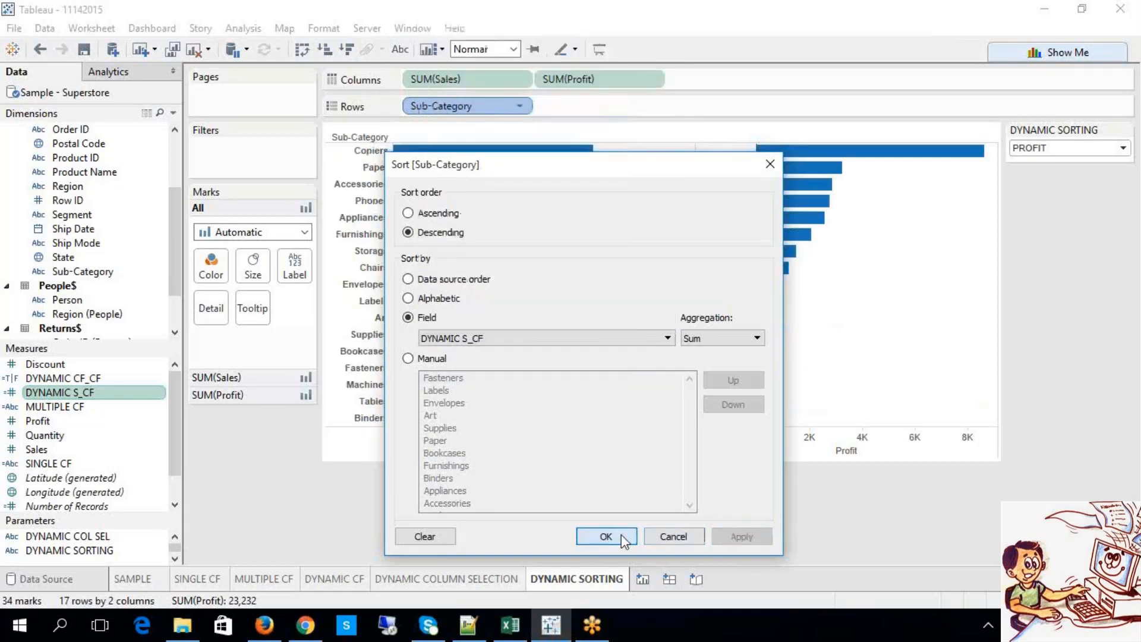
{"action": "left_click", "coordinate": [610, 537]}
Step: Test the dynamic sort by switching the DYNAMIC SORTING parameter back and forth between SALES and PROFIT, ending on SALES
{"action": "left_click", "coordinate": [1053, 147]}
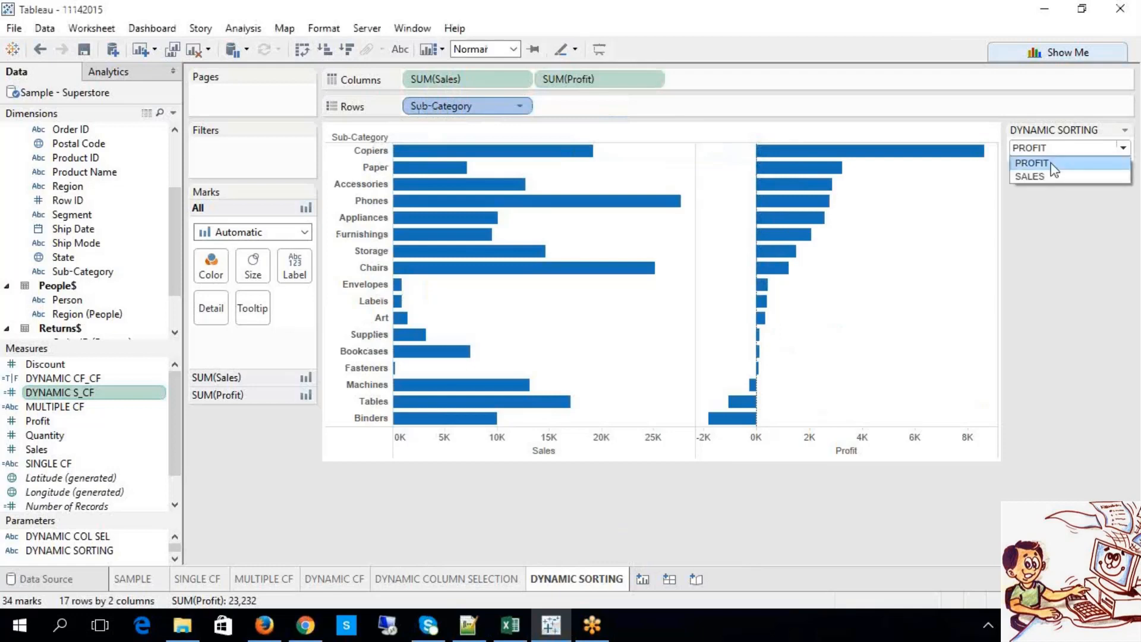
{"action": "left_click", "coordinate": [1054, 178]}
{"action": "left_click", "coordinate": [1050, 148]}
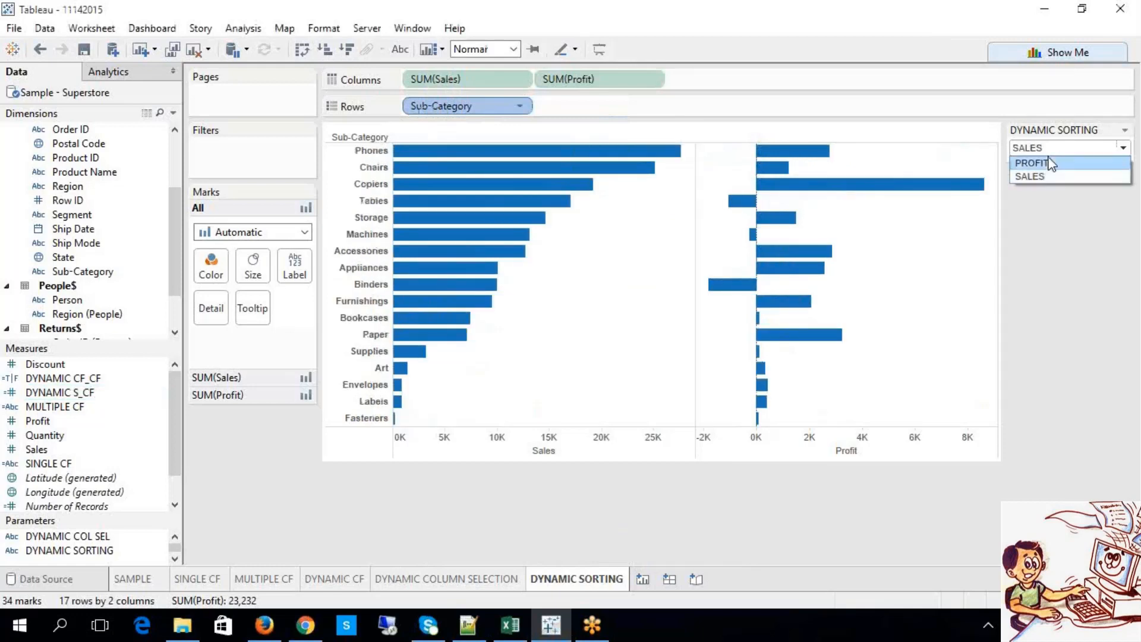
{"action": "left_click", "coordinate": [1048, 161]}
{"action": "left_click", "coordinate": [1049, 151]}
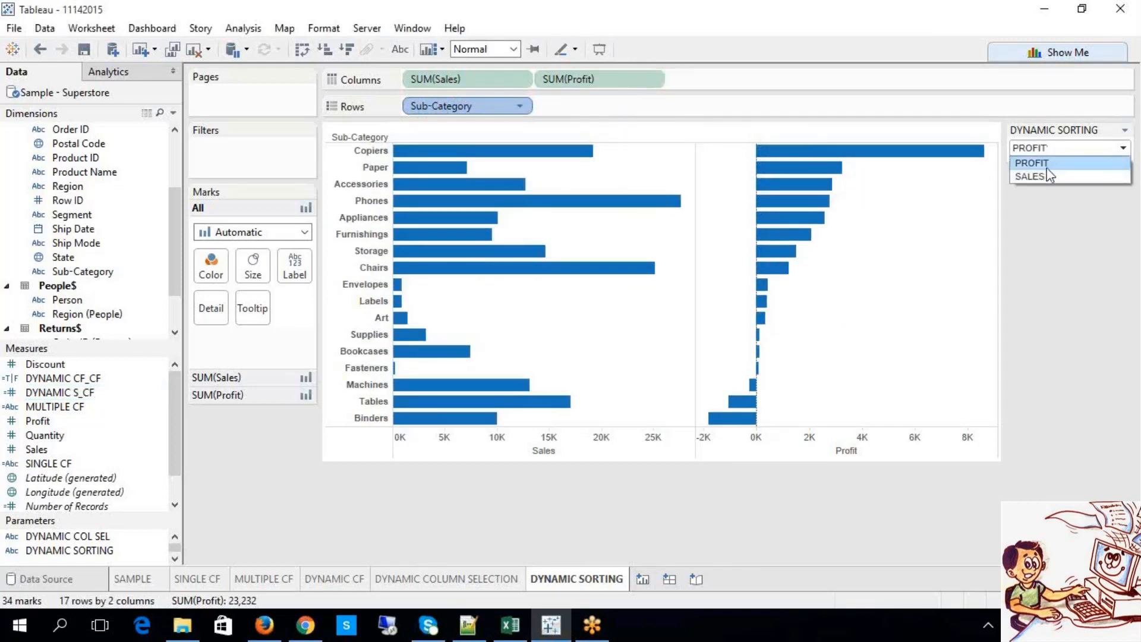
{"action": "left_click", "coordinate": [1051, 174]}
{"action": "left_click", "coordinate": [1049, 149]}
{"action": "left_click", "coordinate": [1043, 175]}
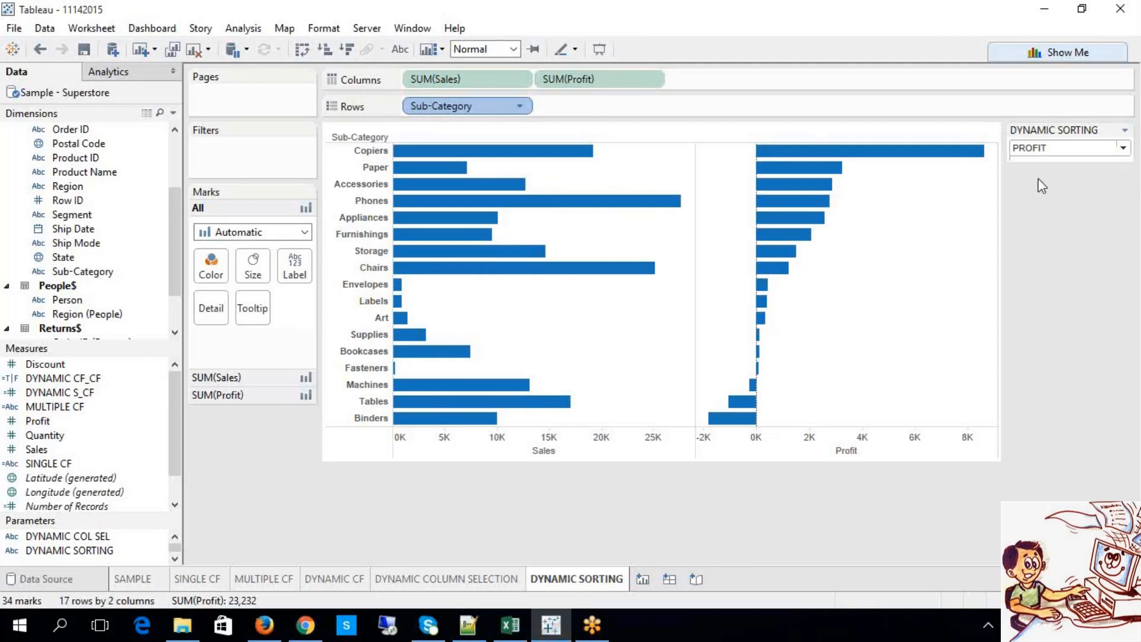
Step: Show mark labels on the bars, and check both sort orders by switching DYNAMIC SORTING to PROFIT and back to SALES
{"action": "left_click", "coordinate": [408, 50]}
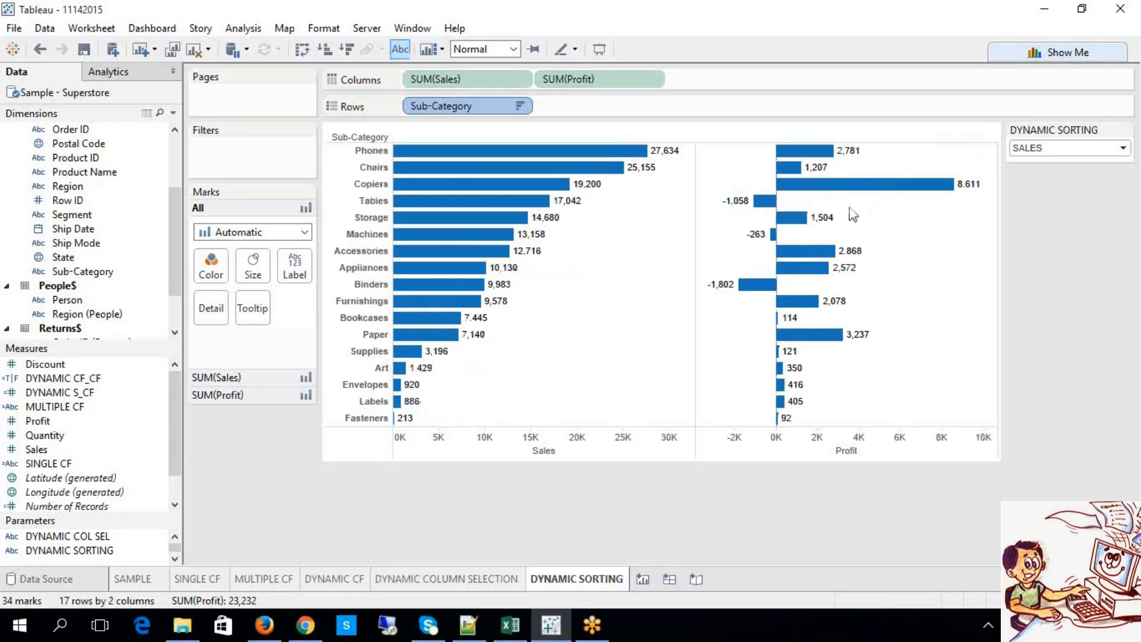
{"action": "left_click", "coordinate": [1033, 149]}
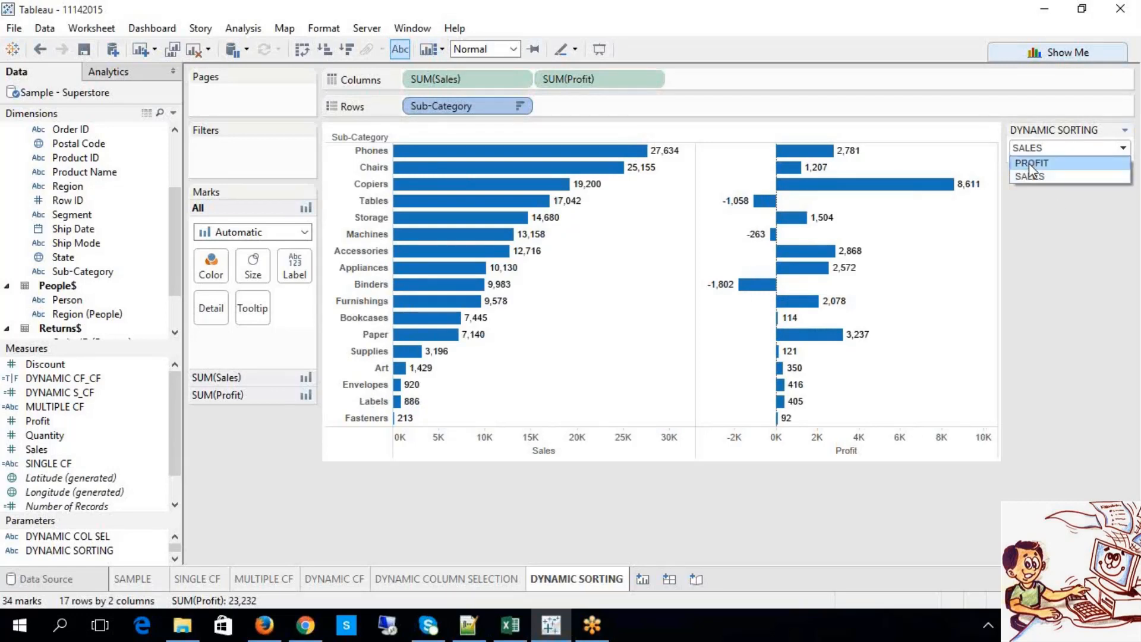
{"action": "left_click", "coordinate": [1029, 163]}
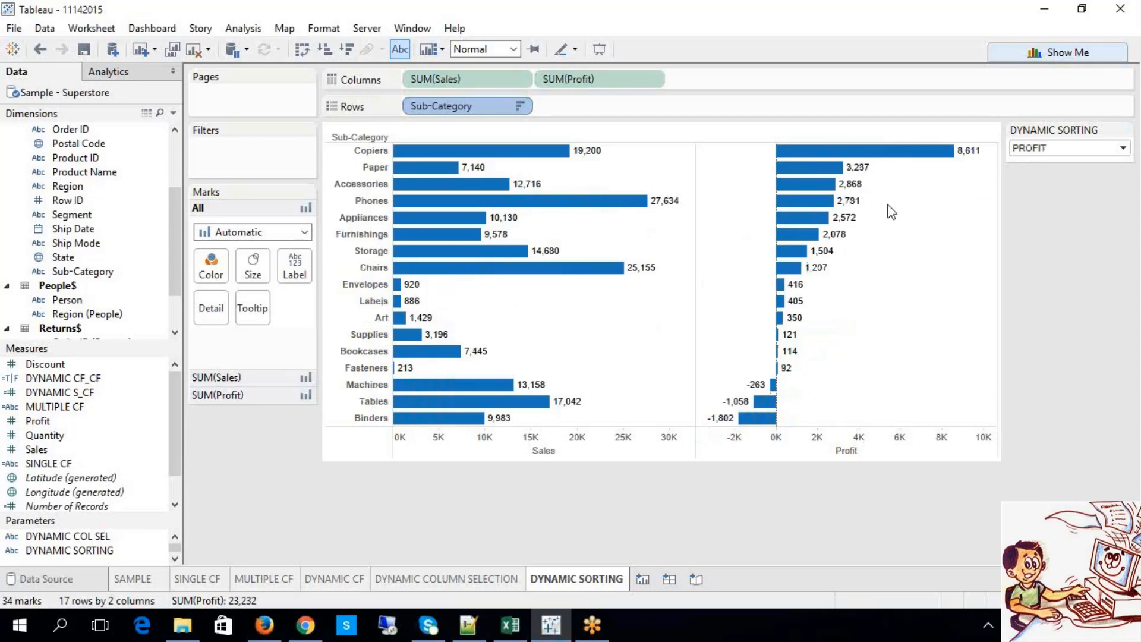
{"action": "left_click", "coordinate": [1063, 148]}
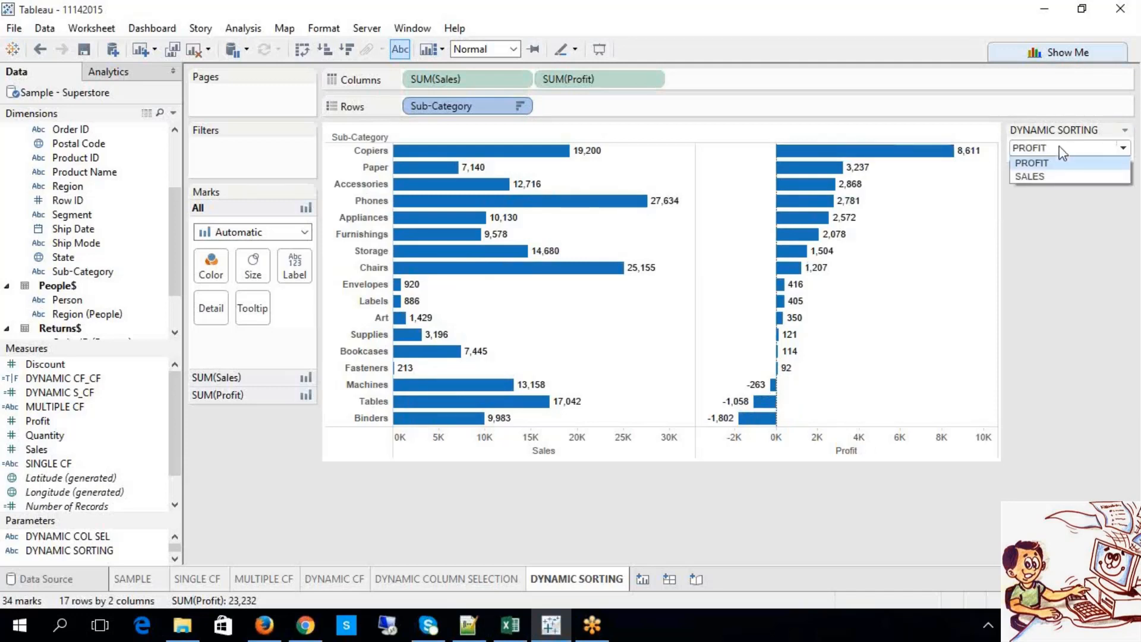
{"action": "left_click", "coordinate": [1046, 176]}
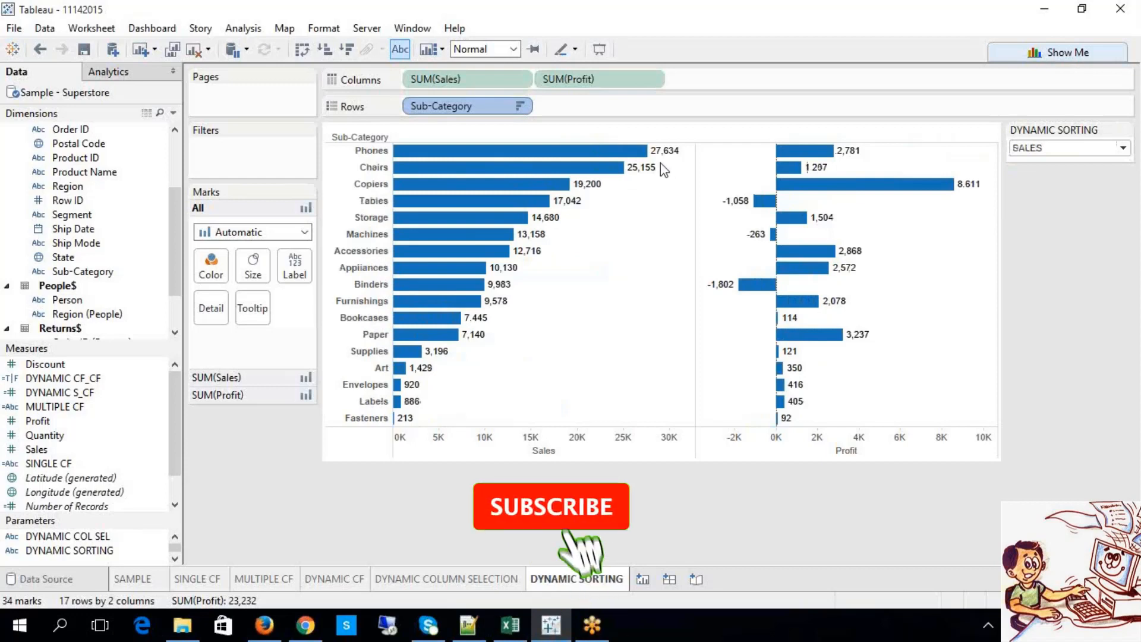